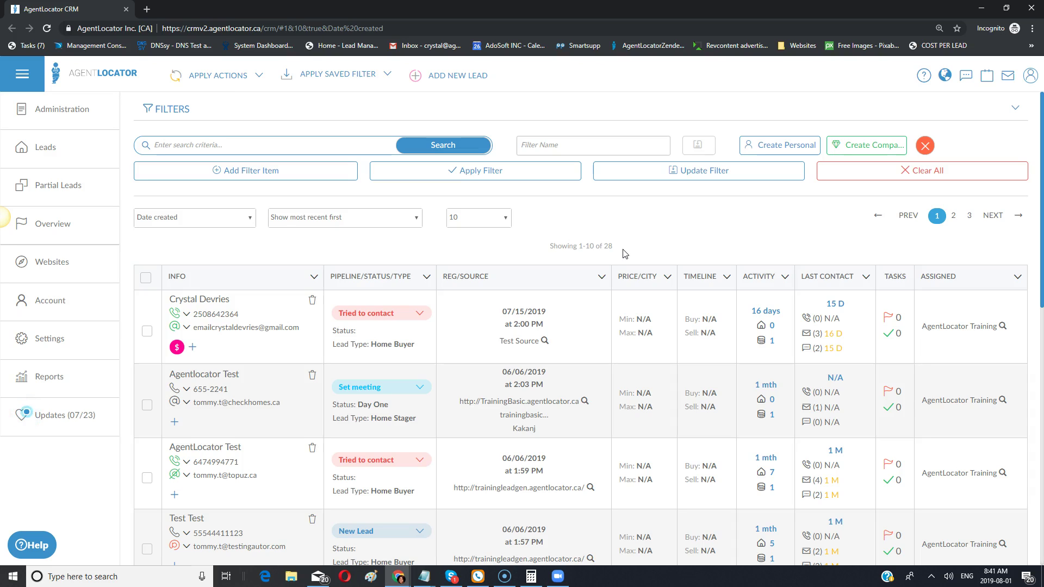
Open the TrainingBasic.agentlocator.ca website for editing and dismiss the welcome message
{"action": "left_click", "coordinate": [62, 265]}
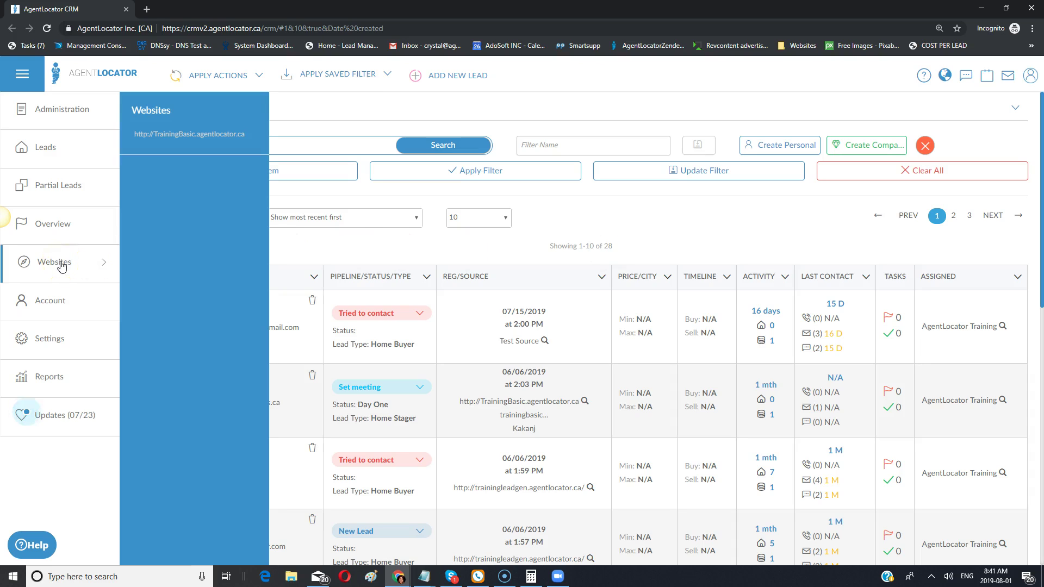
{"action": "left_click", "coordinate": [179, 139]}
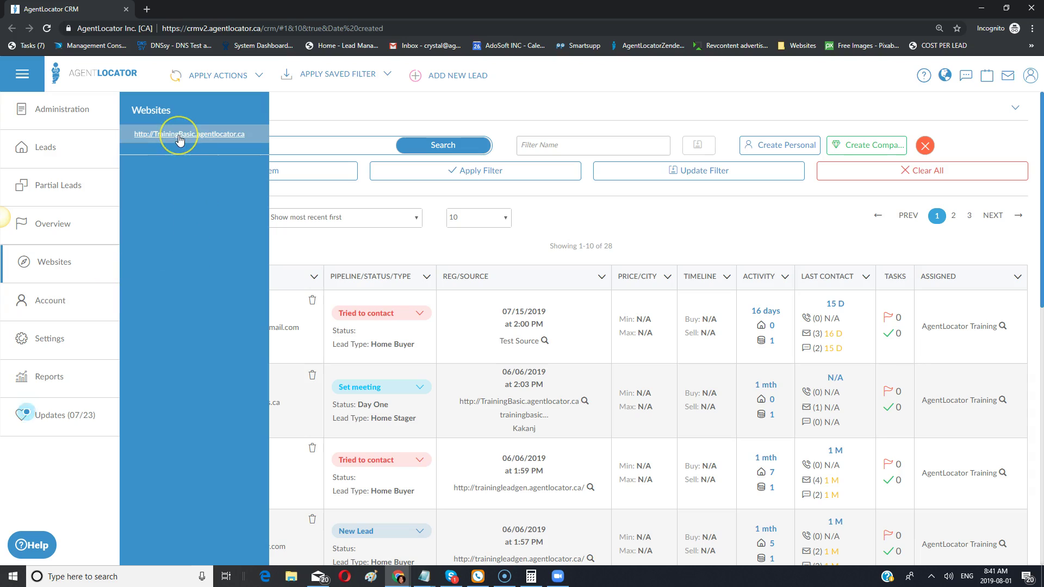
{"action": "left_click", "coordinate": [182, 135]}
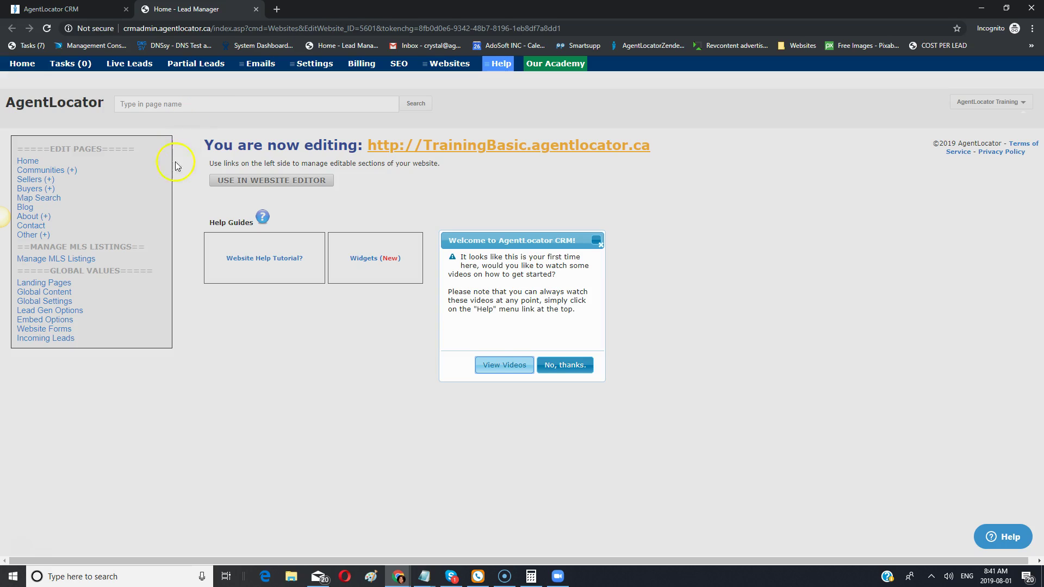
{"action": "left_click", "coordinate": [600, 244]}
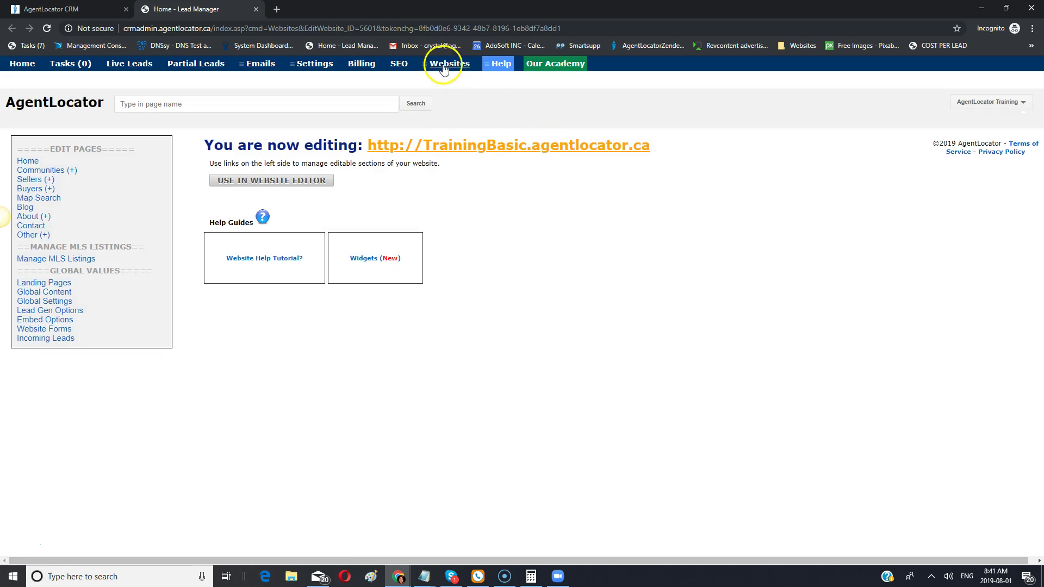
Launch the site in the website editor and turn on the widget editor for its home page
{"action": "mouse_move", "coordinate": [444, 65]}
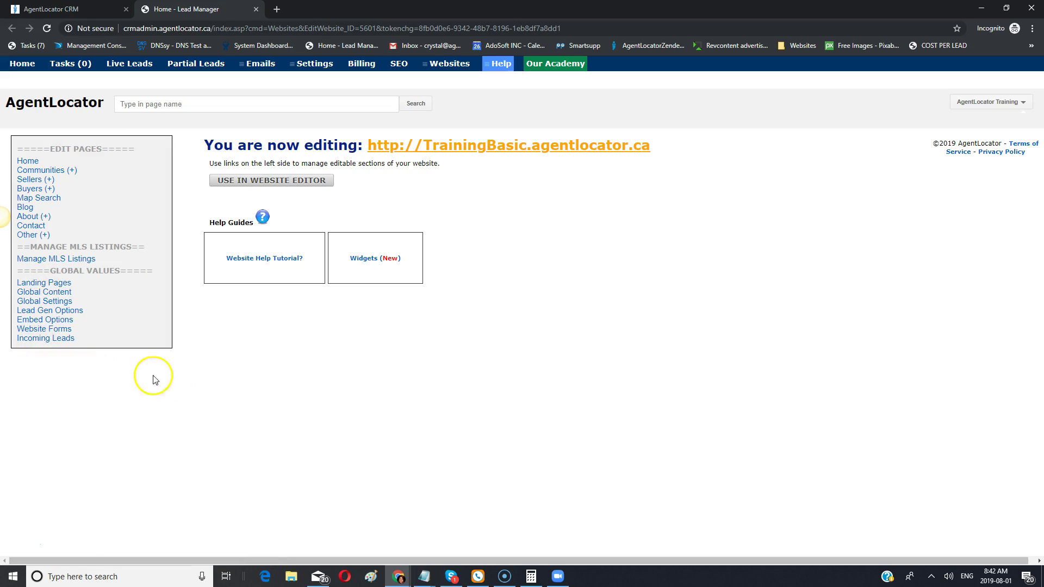
{"action": "left_click", "coordinate": [223, 182]}
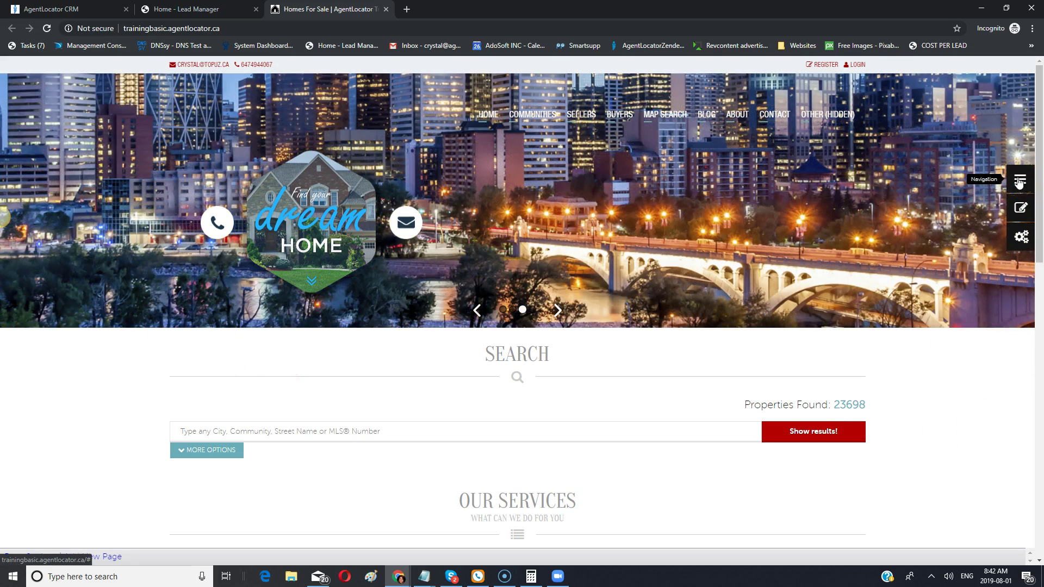
{"action": "left_click", "coordinate": [1020, 239]}
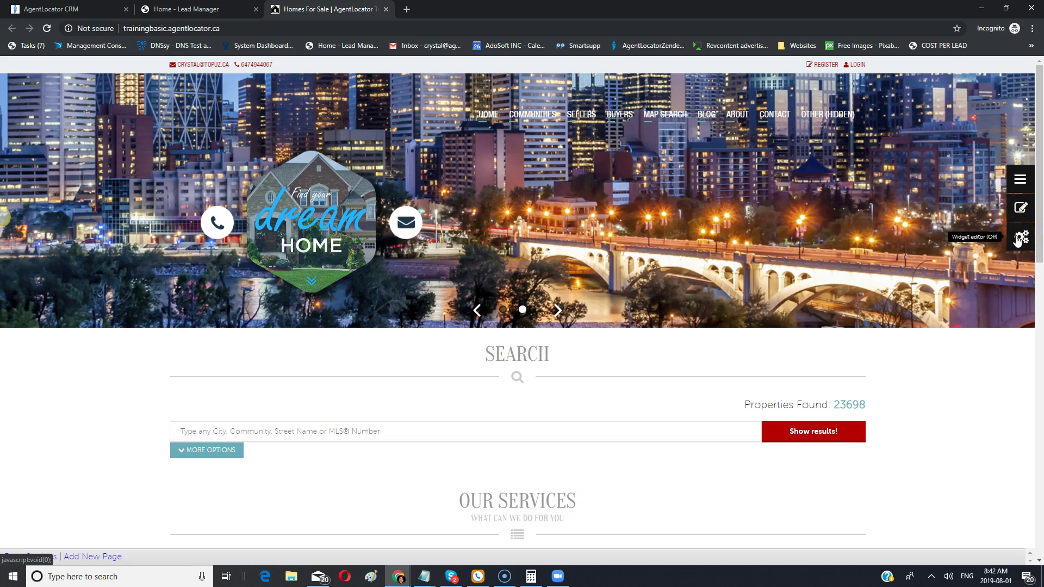
{"action": "scroll", "coordinate": [956, 385], "scroll_direction": "down", "scroll_amount": 3}
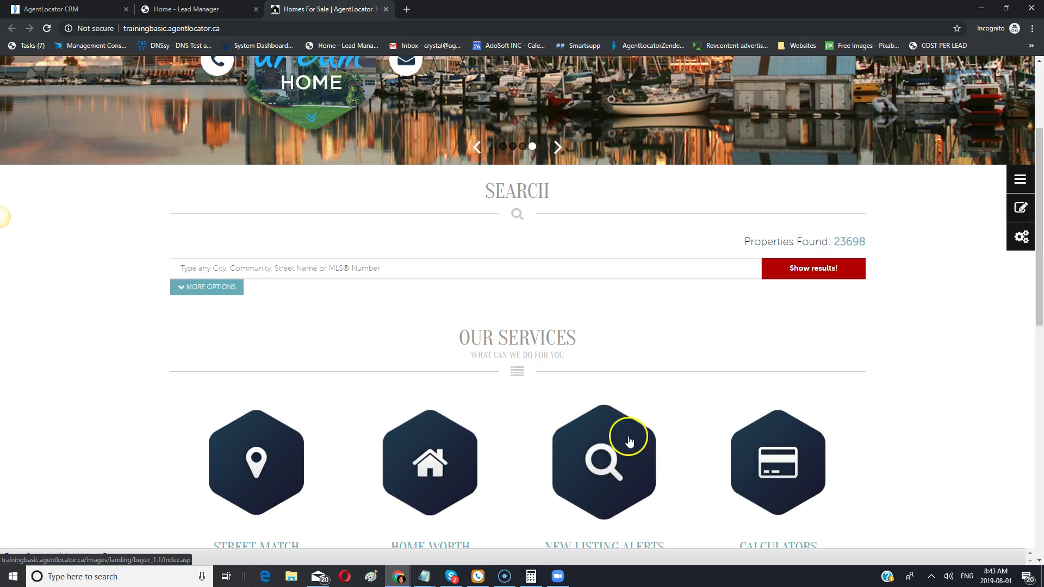
{"action": "left_click", "coordinate": [1023, 238]}
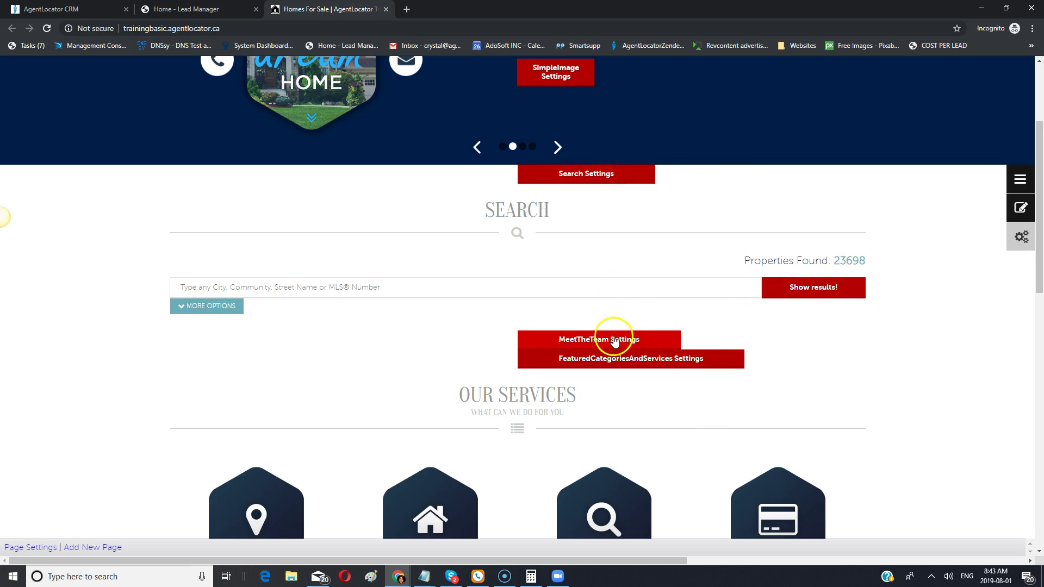
Open the FeaturedCategories widget settings and make the edit apply just for this page instead of globally
{"action": "scroll", "coordinate": [793, 385], "scroll_direction": "down", "scroll_amount": 3}
{"action": "scroll", "coordinate": [793, 385], "scroll_direction": "down", "scroll_amount": 7}
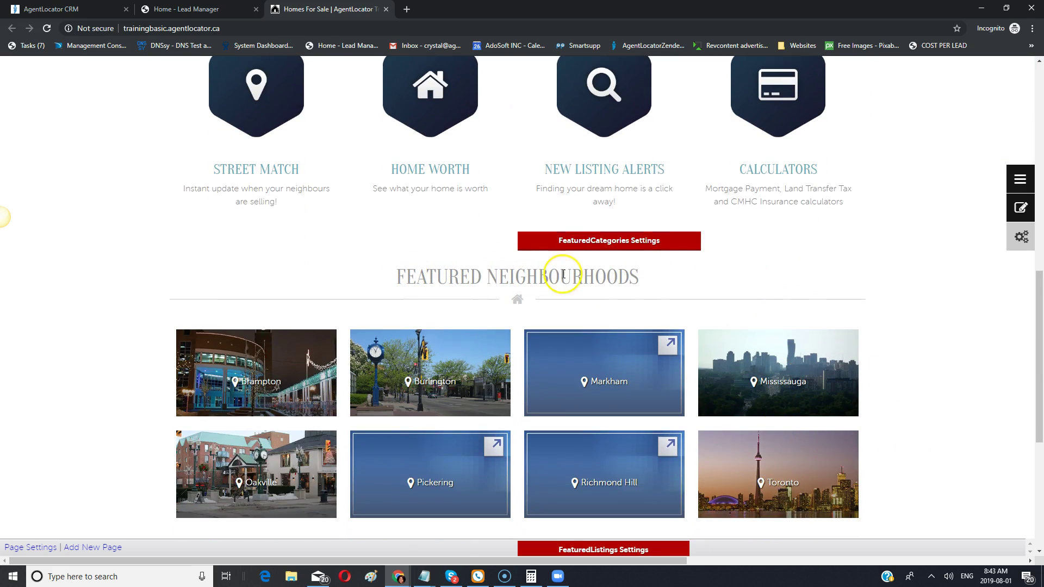
{"action": "left_click", "coordinate": [601, 246]}
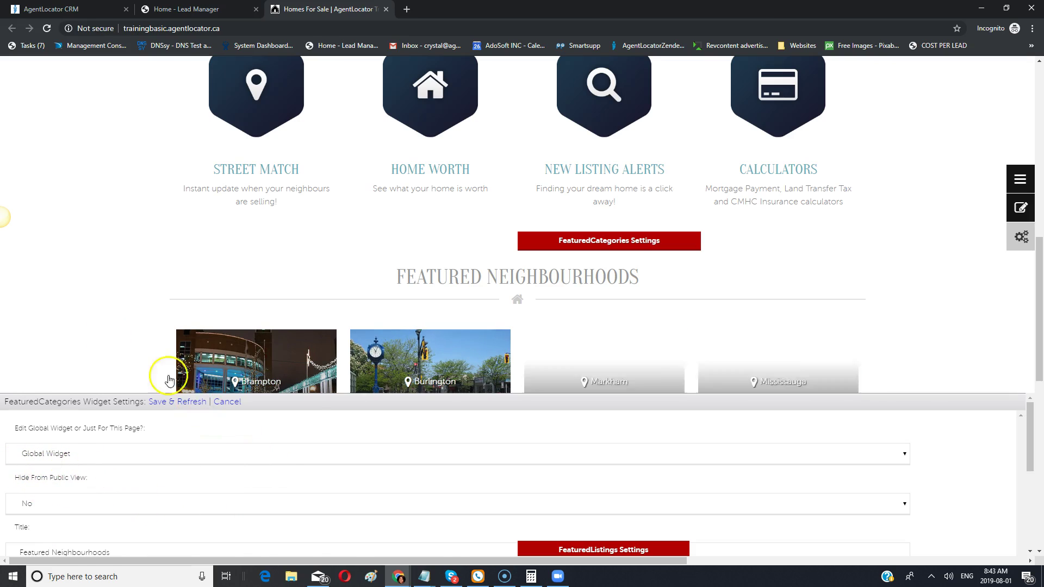
{"action": "left_click", "coordinate": [120, 459]}
{"action": "left_click", "coordinate": [87, 492]}
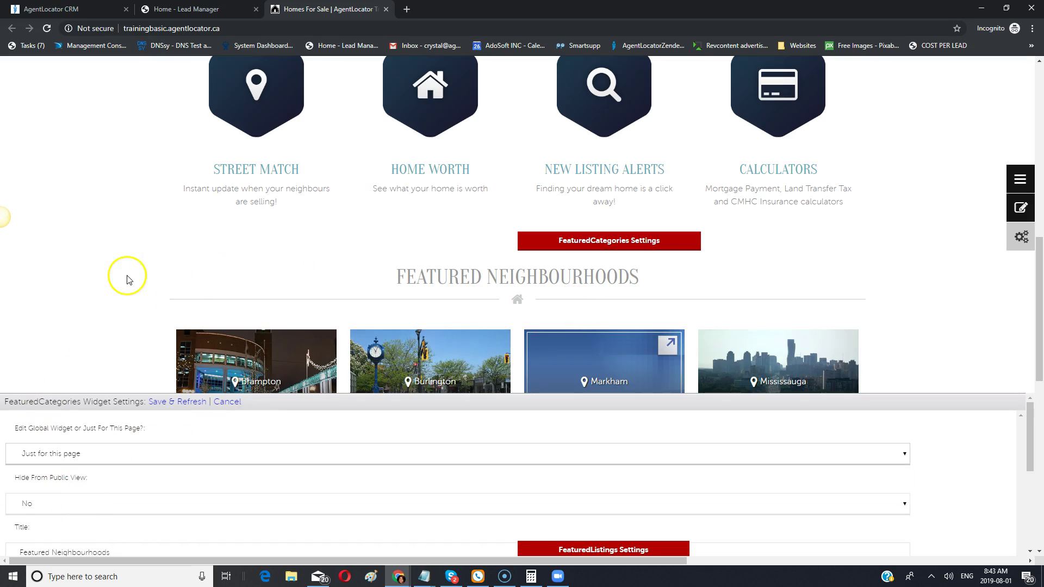
Change the FeaturedCategories widget's title to "Featured Cities"
{"action": "scroll", "coordinate": [128, 277], "scroll_direction": "down", "scroll_amount": 1}
{"action": "scroll", "coordinate": [98, 476], "scroll_direction": "down", "scroll_amount": 2}
{"action": "scroll", "coordinate": [104, 466], "scroll_direction": "up", "scroll_amount": 1}
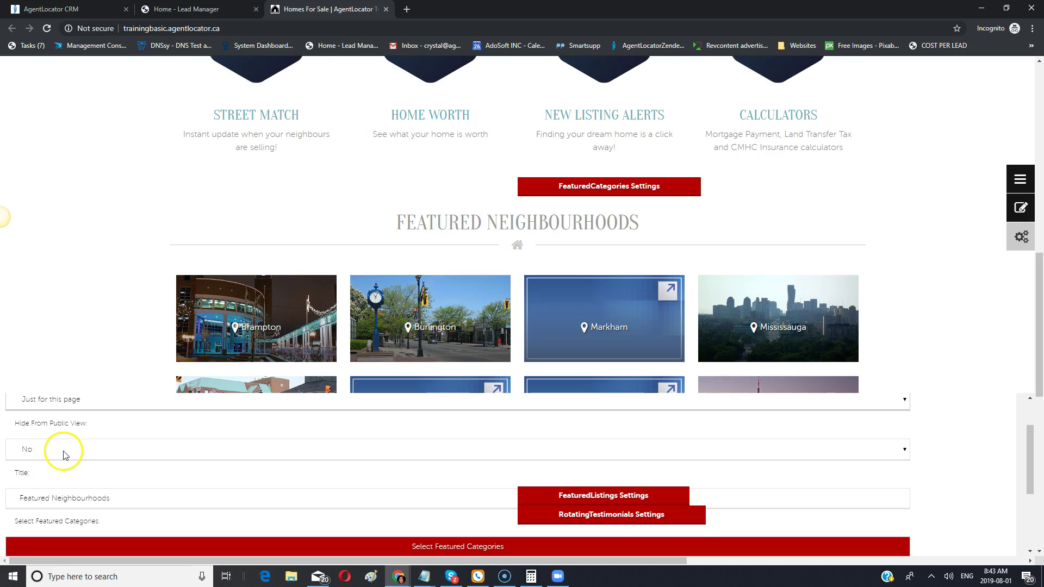
{"action": "scroll", "coordinate": [70, 450], "scroll_direction": "down", "scroll_amount": 1}
{"action": "left_click", "coordinate": [142, 446]}
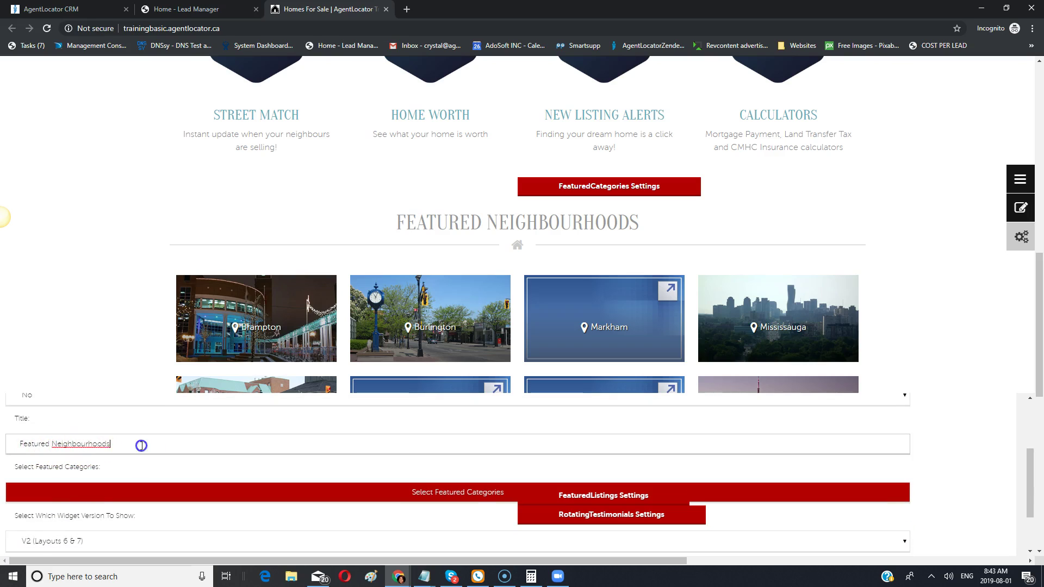
{"action": "triple_click", "coordinate": [141, 446]}
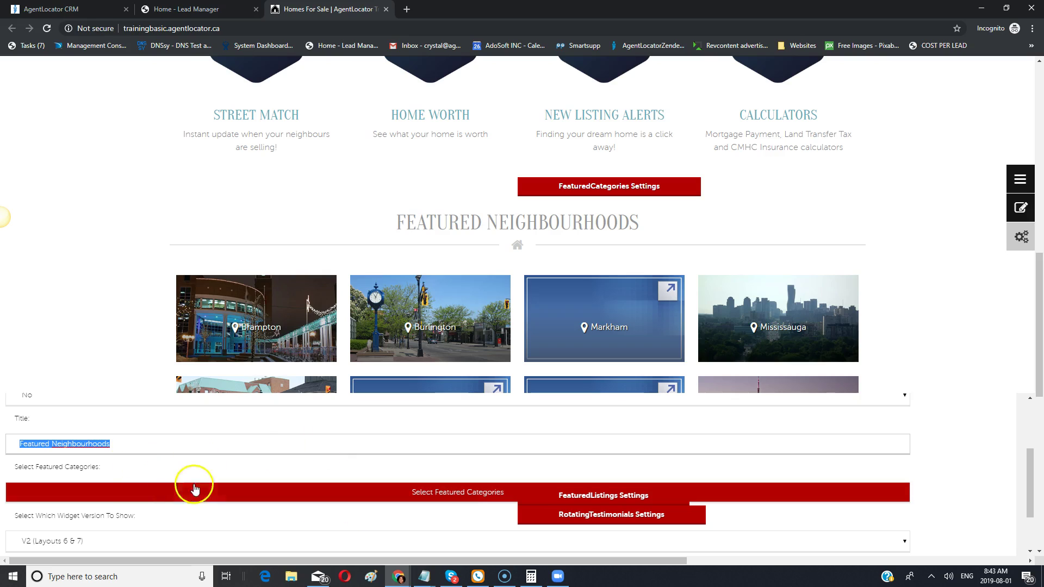
{"action": "left_click", "coordinate": [77, 443]}
{"action": "left_click_drag", "start_coordinate": [52, 444], "coordinate": [195, 443]}
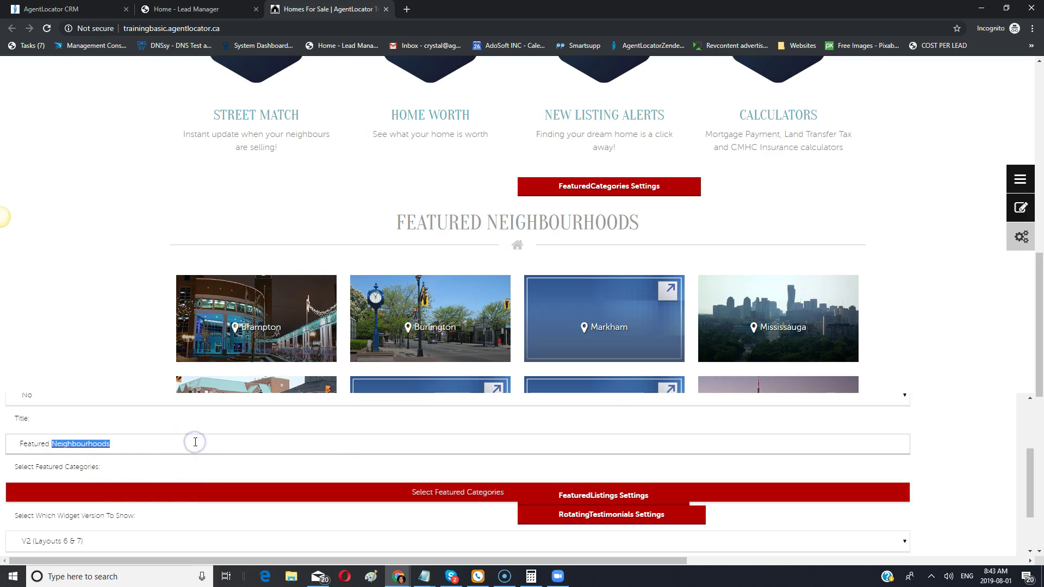
{"action": "type", "text": "Ci"}
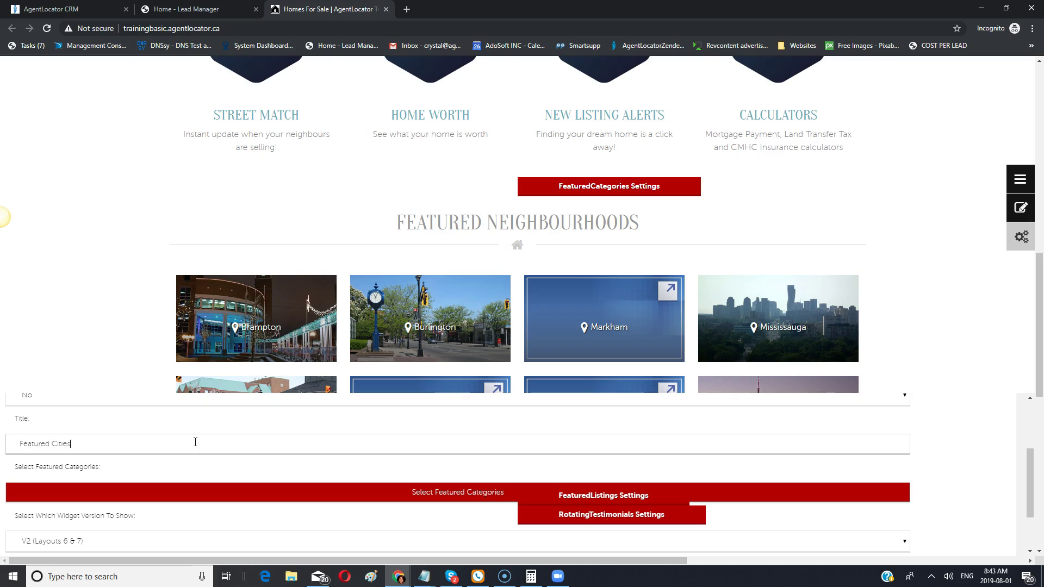
{"action": "type", "text": "ties"}
Open the widget's featured categories selection and remove Markham from the current featured pages
{"action": "scroll", "coordinate": [148, 440], "scroll_direction": "down", "scroll_amount": 1}
{"action": "scroll", "coordinate": [145, 506], "scroll_direction": "down", "scroll_amount": 1}
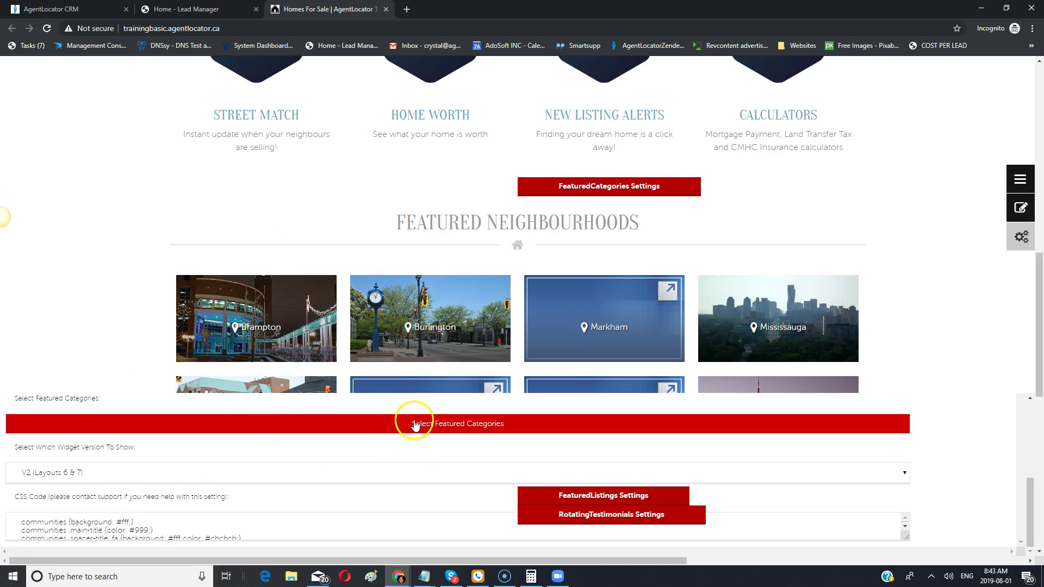
{"action": "scroll", "coordinate": [450, 379], "scroll_direction": "down", "scroll_amount": 1}
{"action": "scroll", "coordinate": [449, 379], "scroll_direction": "down", "scroll_amount": 2}
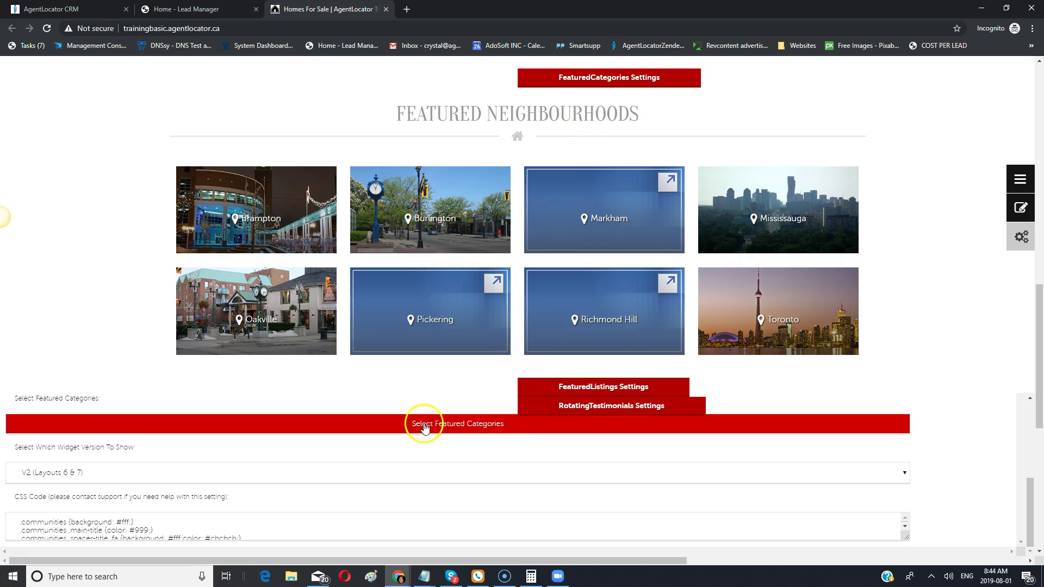
{"action": "left_click", "coordinate": [447, 429]}
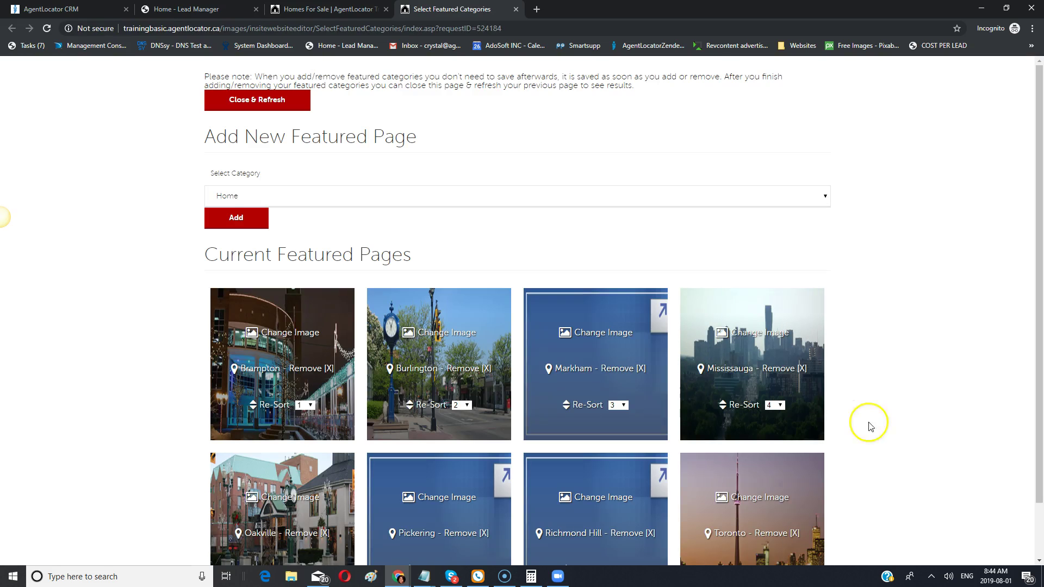
{"action": "scroll", "coordinate": [892, 435], "scroll_direction": "down", "scroll_amount": 1}
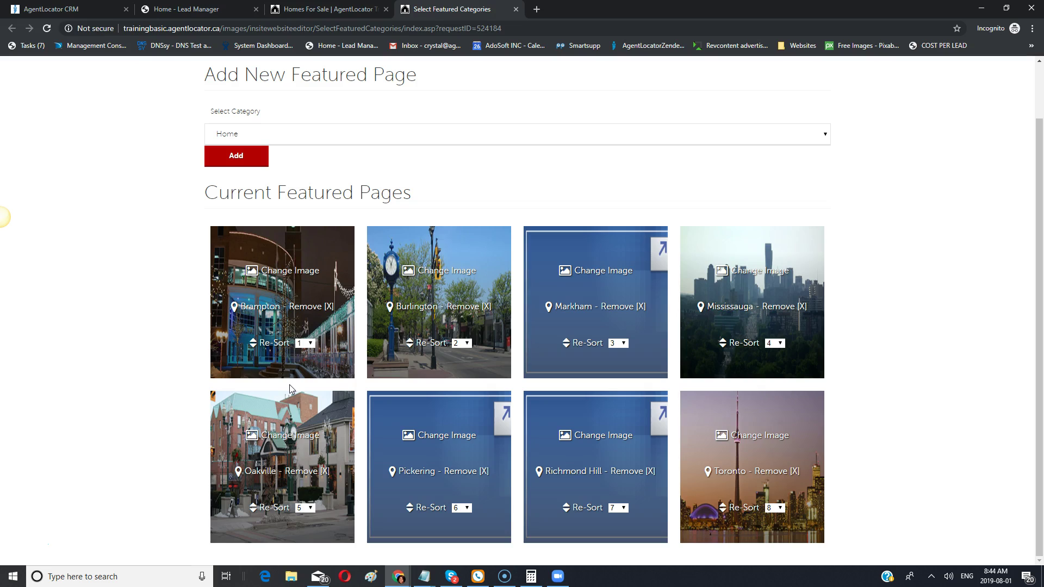
{"action": "left_click", "coordinate": [320, 347]}
{"action": "left_click", "coordinate": [640, 306]}
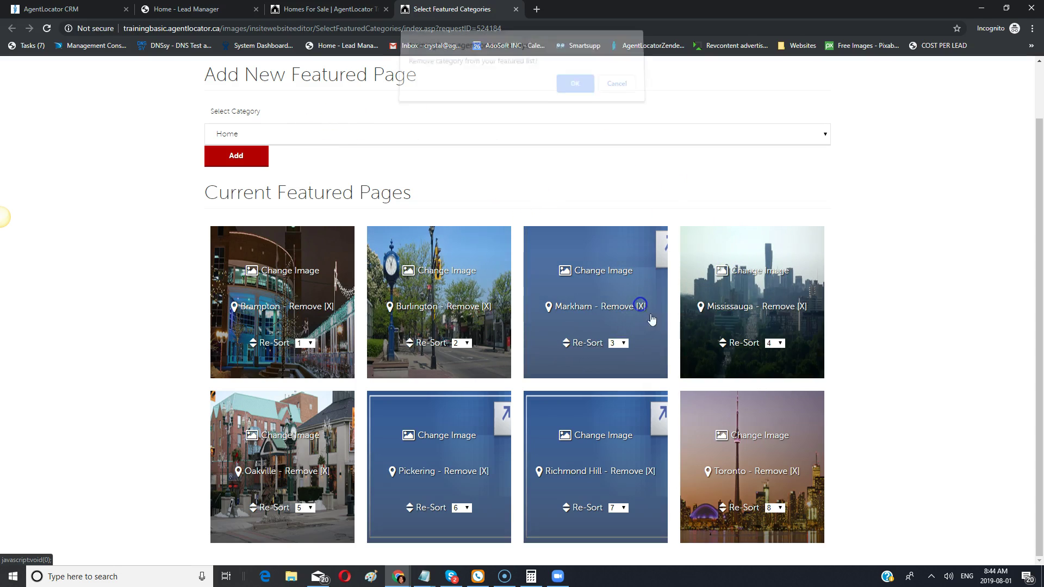
{"action": "left_click", "coordinate": [572, 86]}
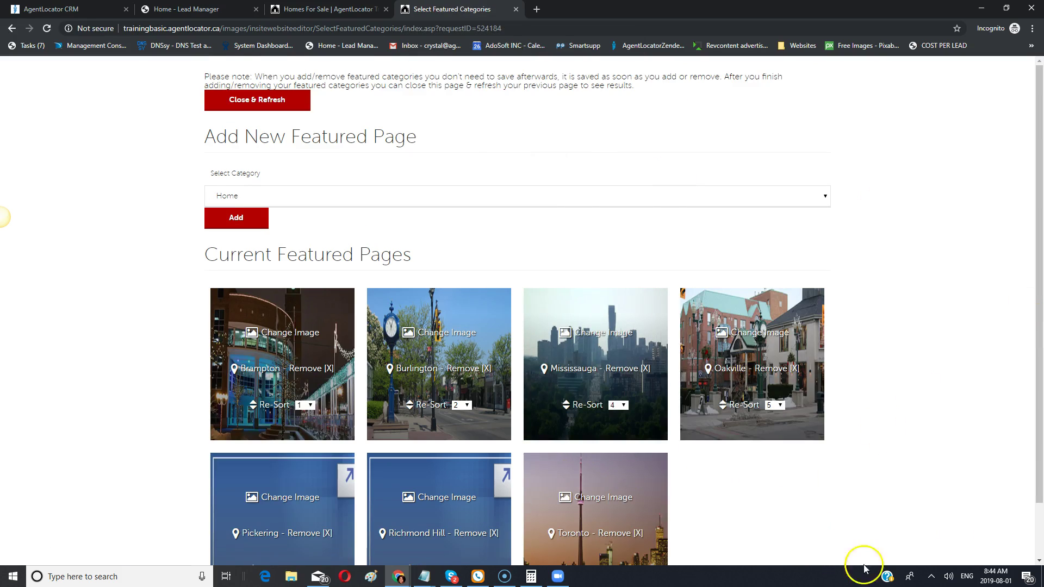
Add the Map Search category as a new featured page
{"action": "left_click", "coordinate": [275, 198]}
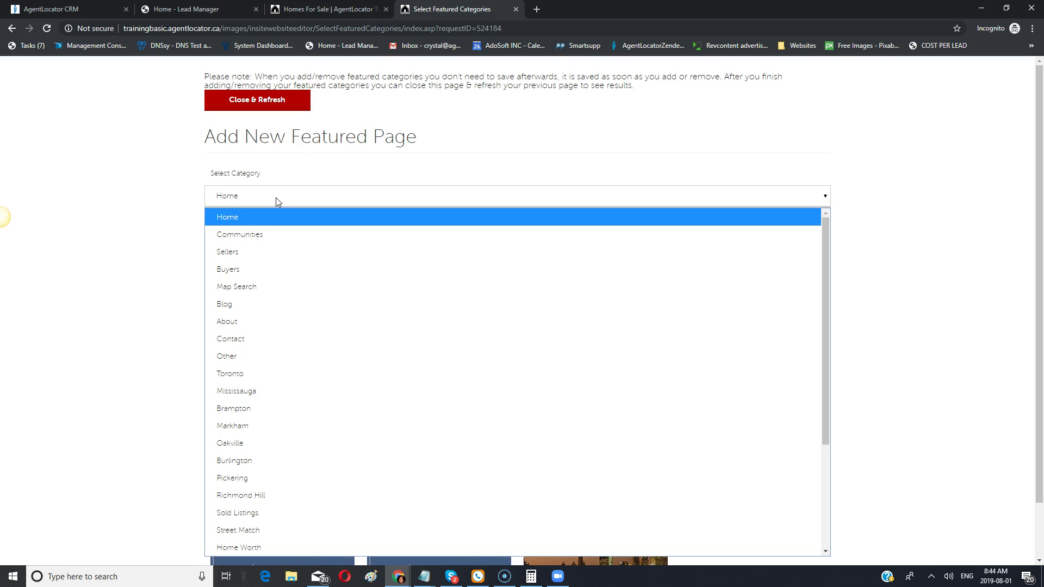
{"action": "left_click", "coordinate": [240, 288]}
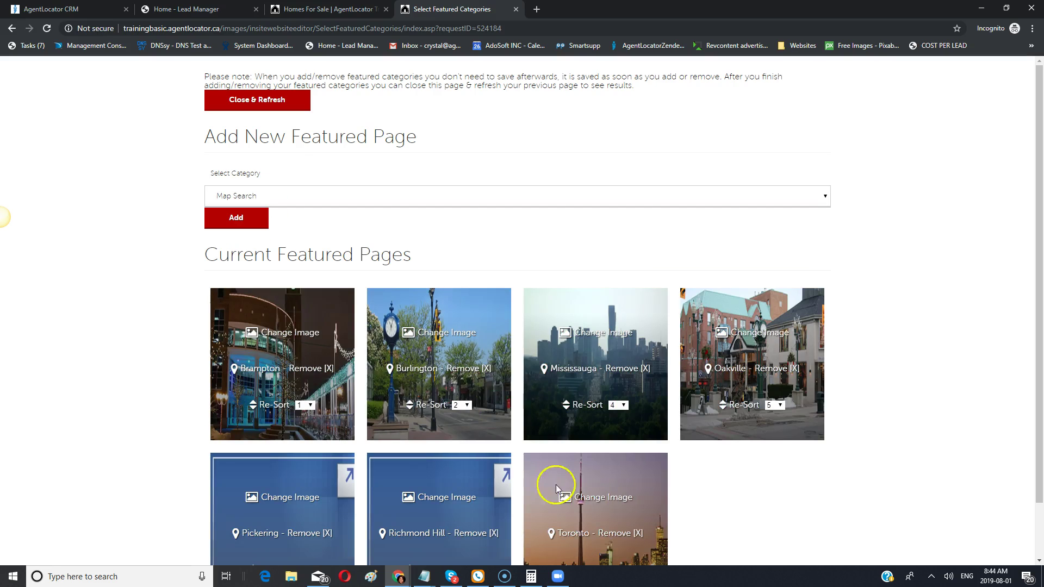
{"action": "left_click", "coordinate": [236, 217]}
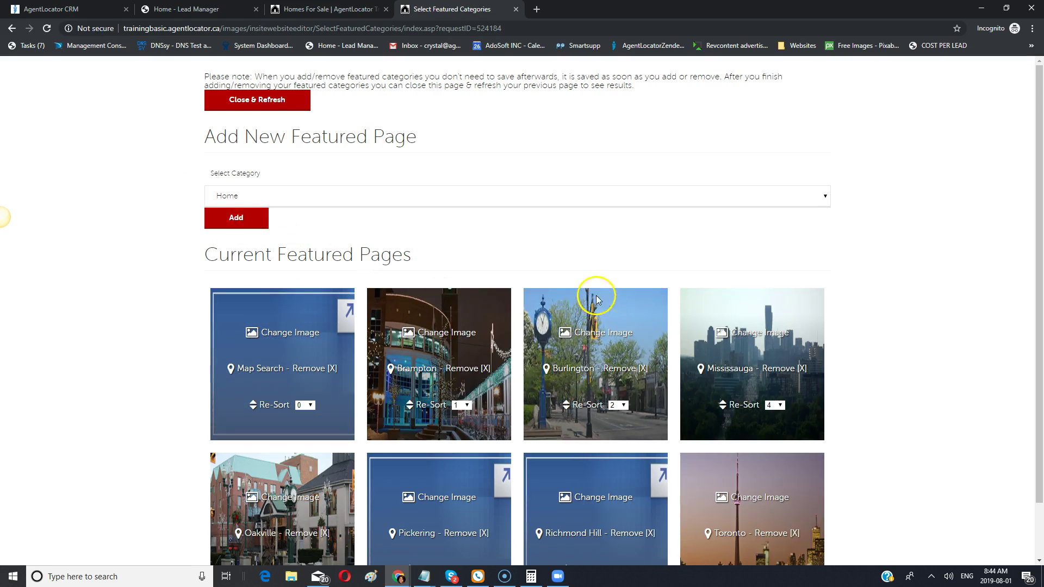
Re-sort the Map Search featured page to position 8 and confirm the new order
{"action": "scroll", "coordinate": [914, 381], "scroll_direction": "down", "scroll_amount": 1}
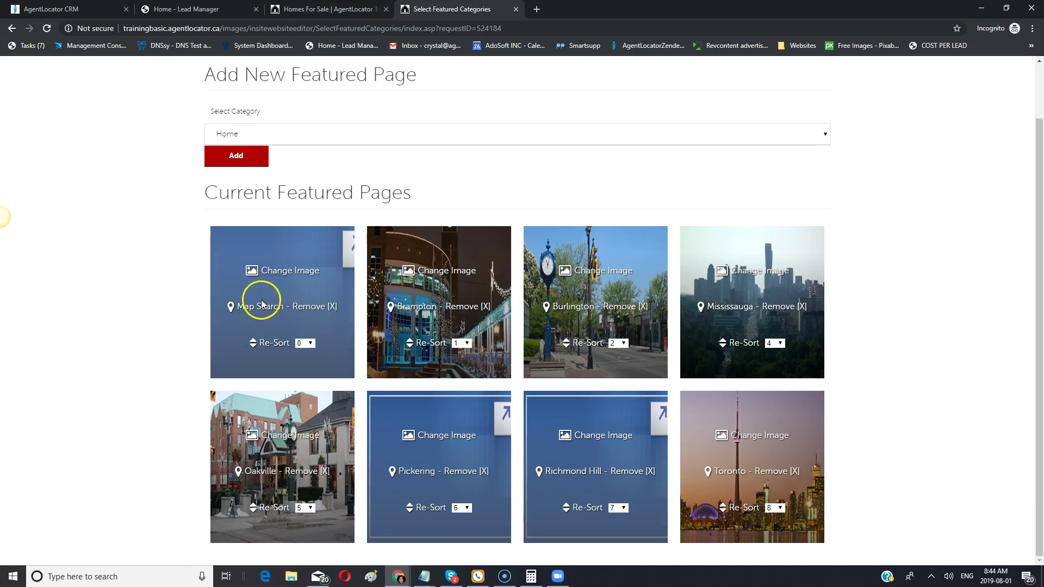
{"action": "left_click", "coordinate": [312, 343]}
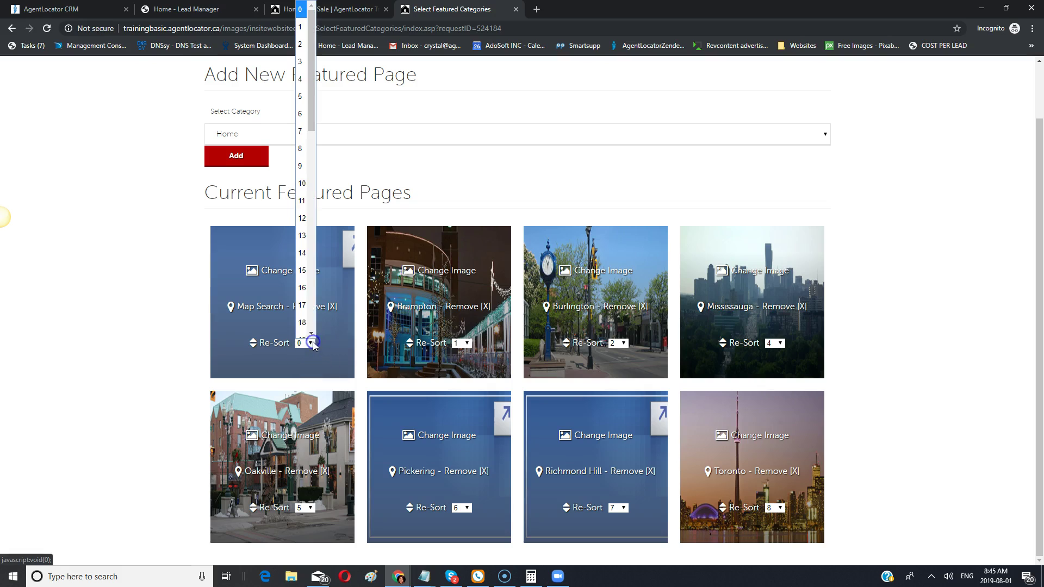
{"action": "left_click", "coordinate": [302, 147]}
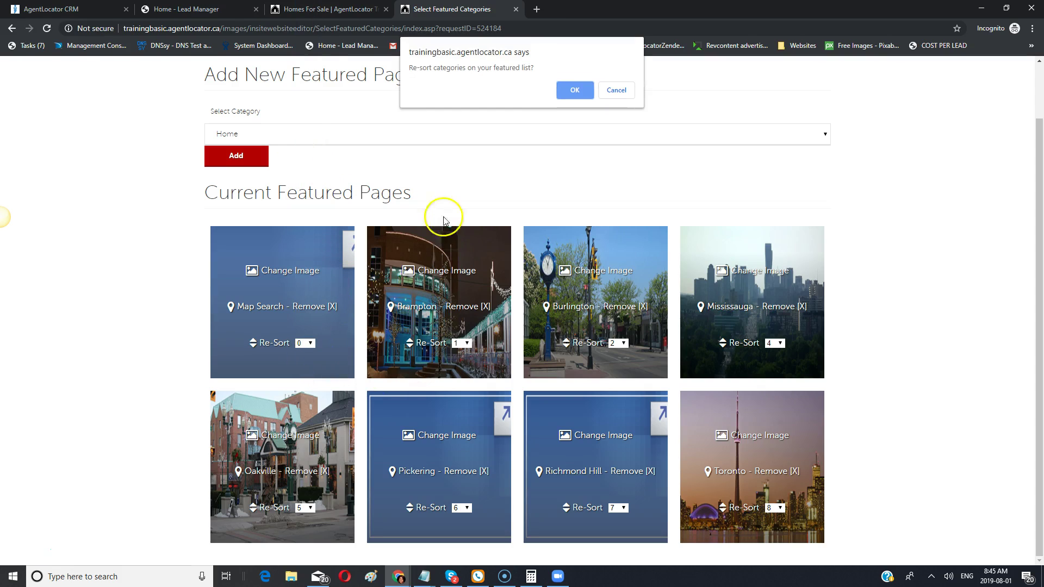
{"action": "left_click", "coordinate": [577, 91]}
{"action": "scroll", "coordinate": [539, 387], "scroll_direction": "down", "scroll_amount": 1}
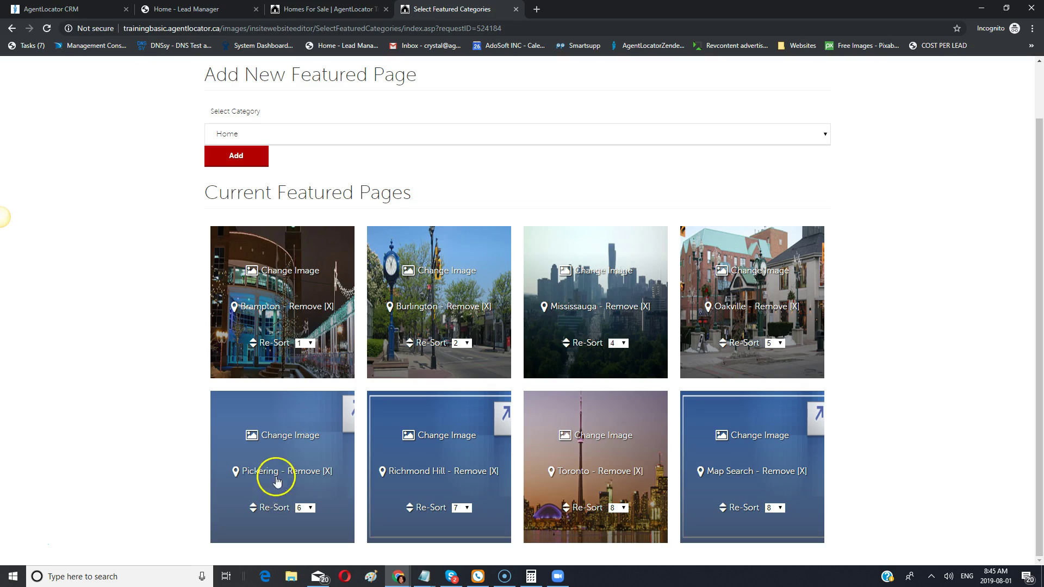
Change the Pickering featured page's image to mapsearch.jpg from the Featured Communities gallery
{"action": "left_click", "coordinate": [295, 436]}
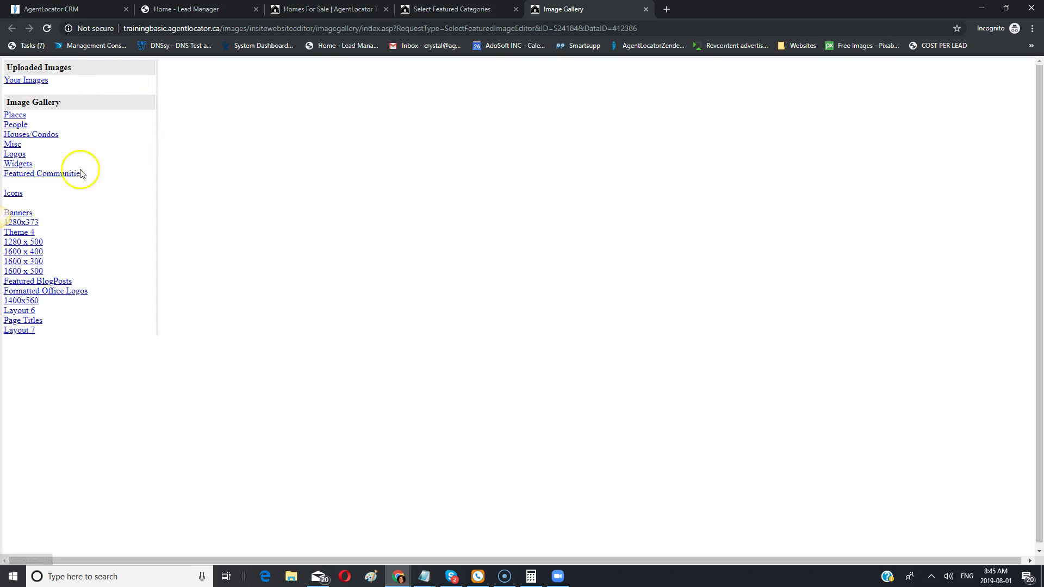
{"action": "left_click", "coordinate": [32, 174]}
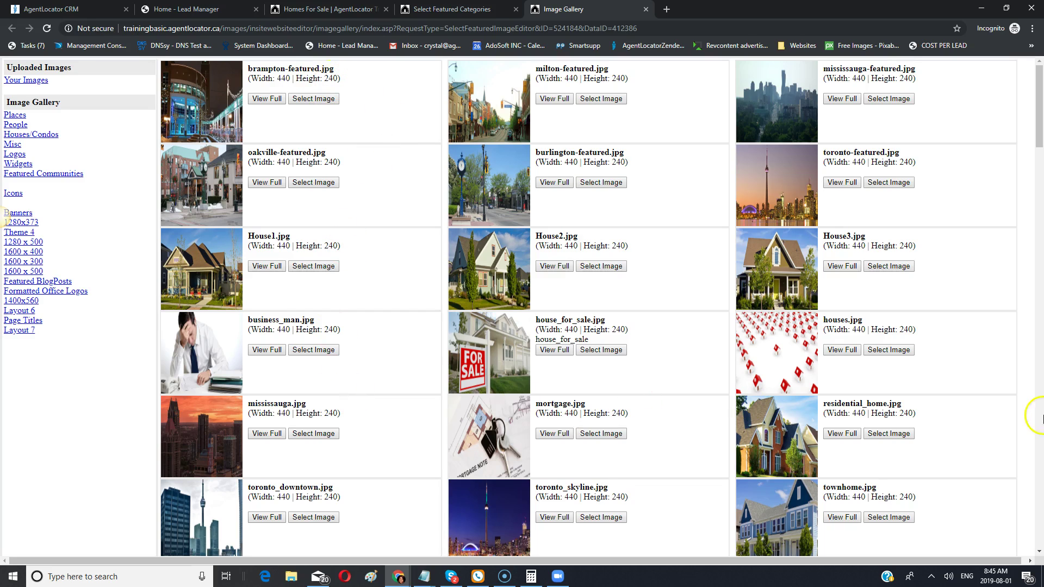
{"action": "scroll", "coordinate": [678, 348], "scroll_direction": "down", "scroll_amount": 6}
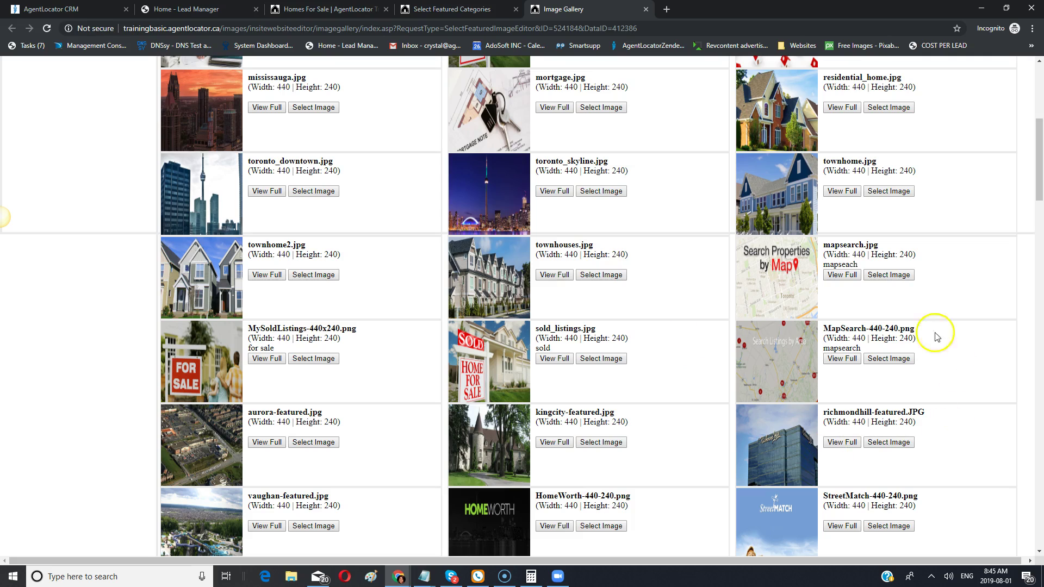
{"action": "left_click", "coordinate": [888, 275]}
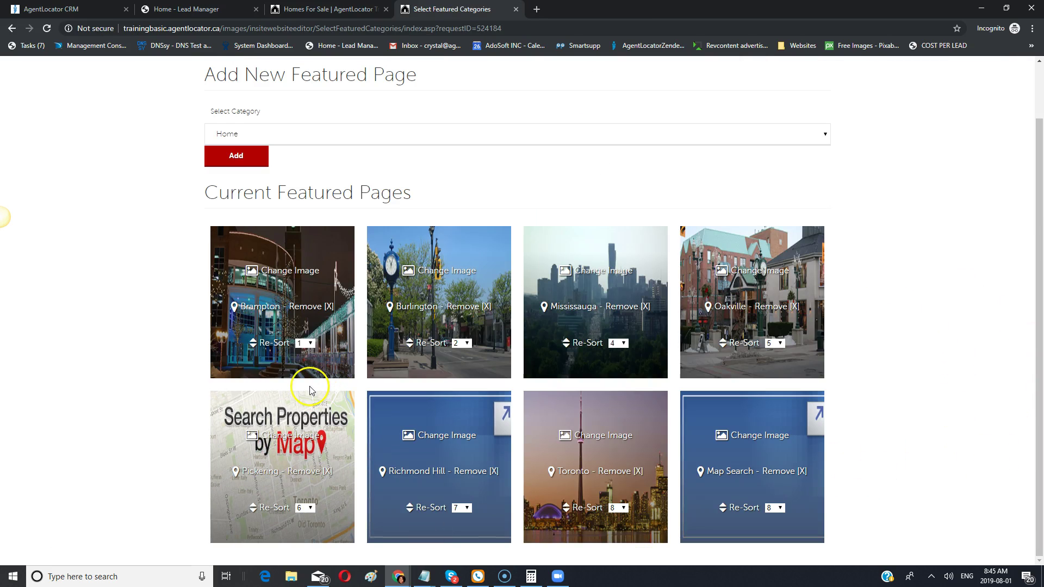
Replace the Pickering featured page's image with 3.jpg from the image gallery
{"action": "left_click", "coordinate": [282, 439]}
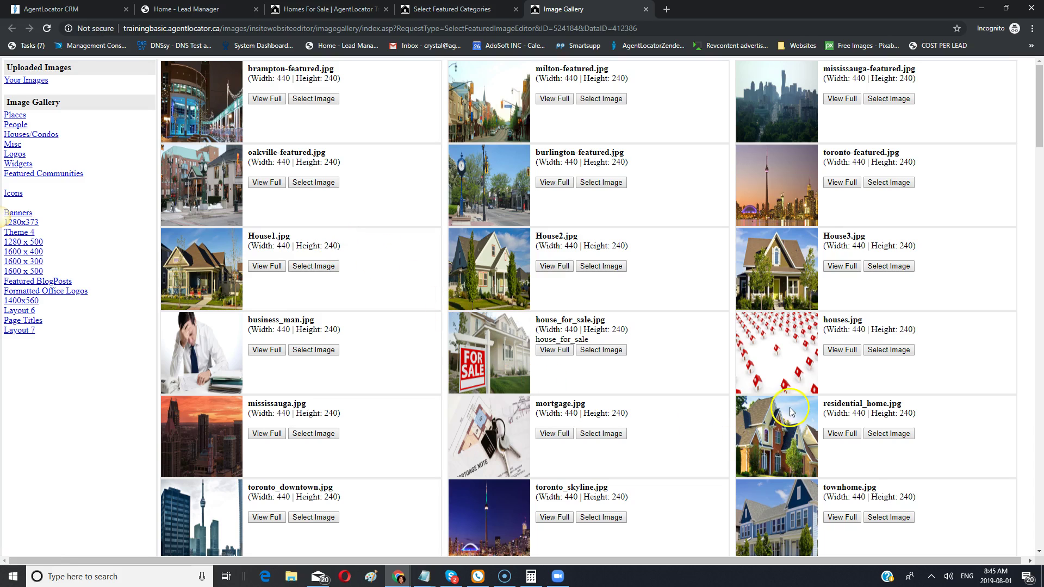
{"action": "scroll", "coordinate": [721, 412], "scroll_direction": "down", "scroll_amount": 6}
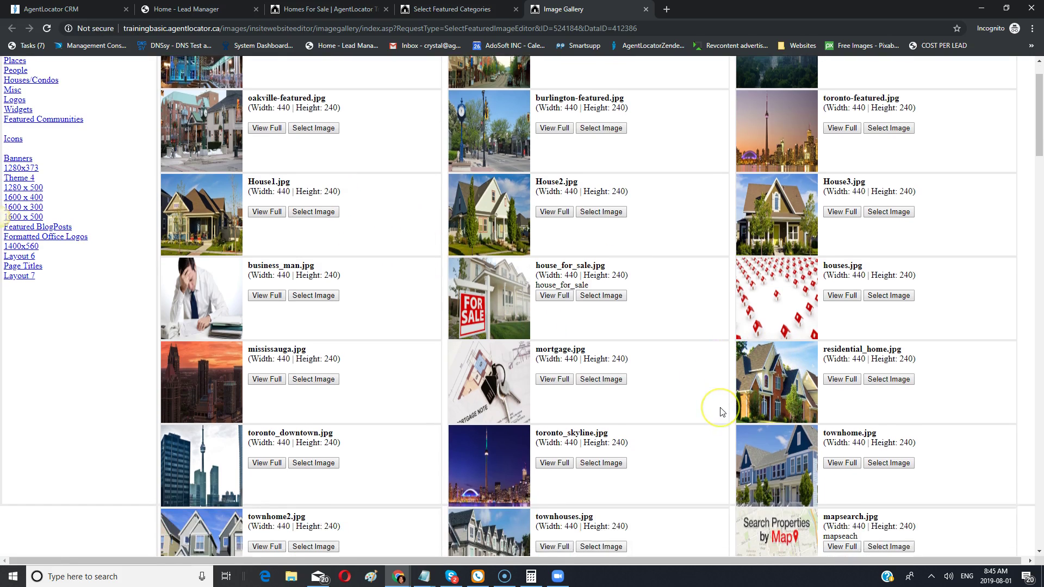
{"action": "scroll", "coordinate": [712, 405], "scroll_direction": "down", "scroll_amount": 8}
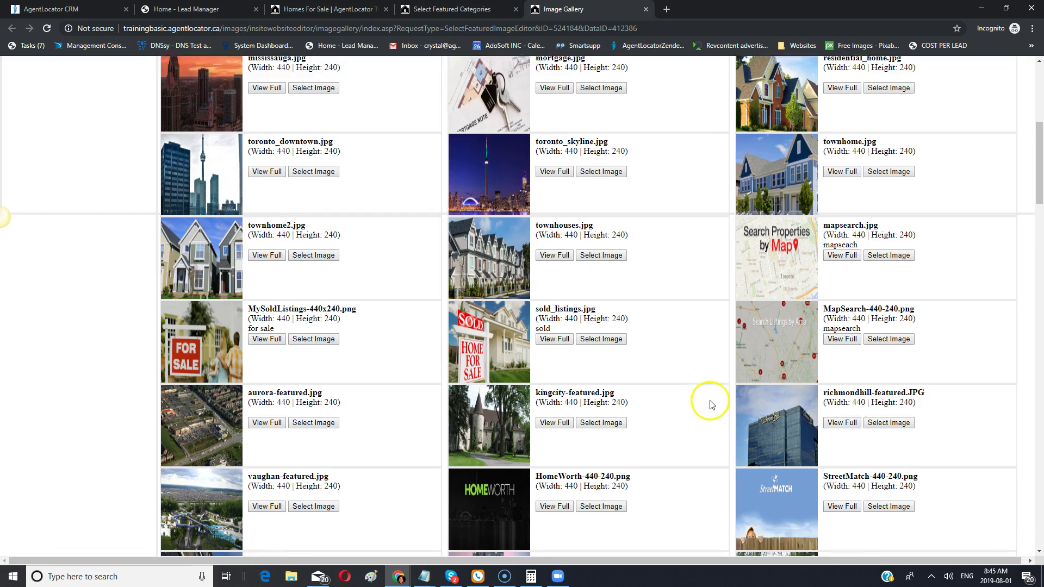
{"action": "scroll", "coordinate": [712, 404], "scroll_direction": "down", "scroll_amount": 9}
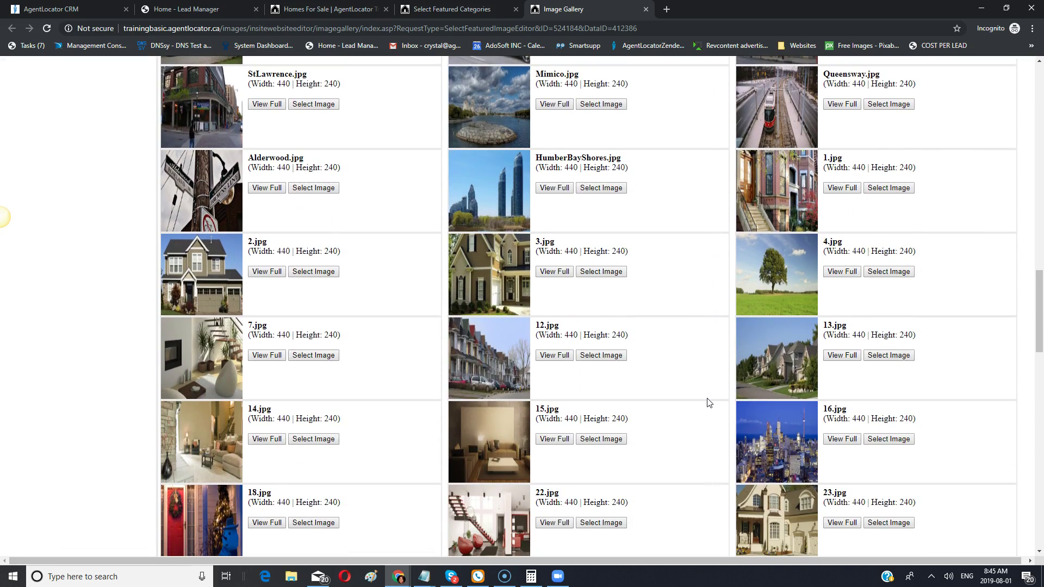
{"action": "left_click", "coordinate": [594, 277]}
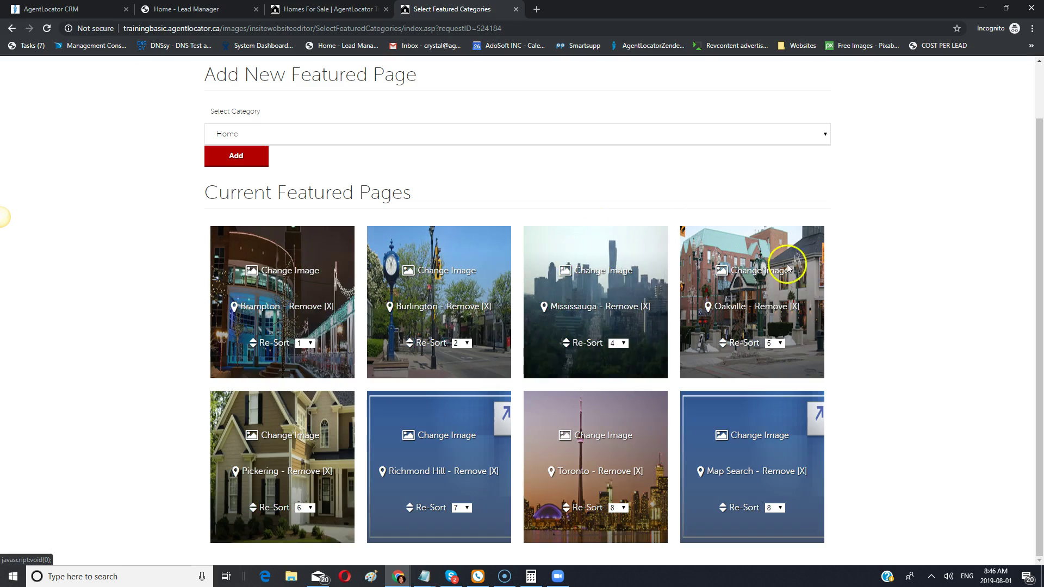
Close the featured categories selection, refresh the home page and review its Featured Neighbourhoods section
{"action": "scroll", "coordinate": [884, 467], "scroll_direction": "up", "scroll_amount": 1}
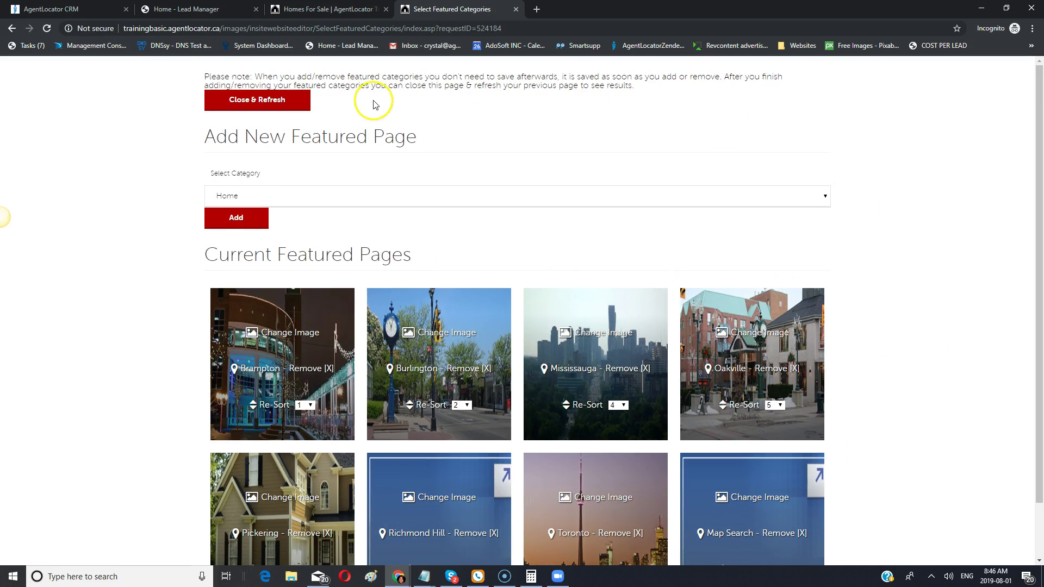
{"action": "left_click", "coordinate": [260, 102]}
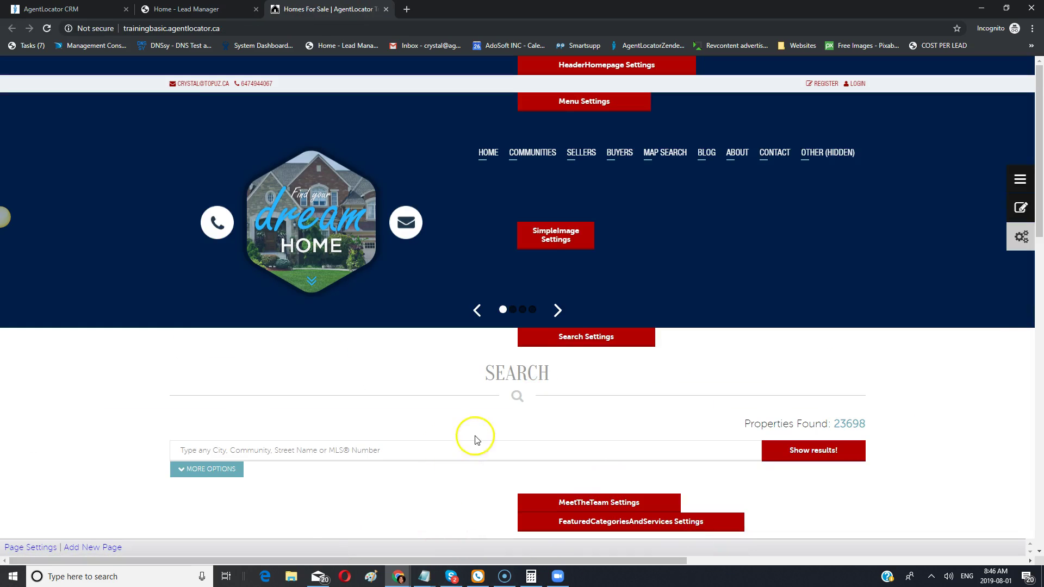
{"action": "scroll", "coordinate": [475, 440], "scroll_direction": "down", "scroll_amount": 15}
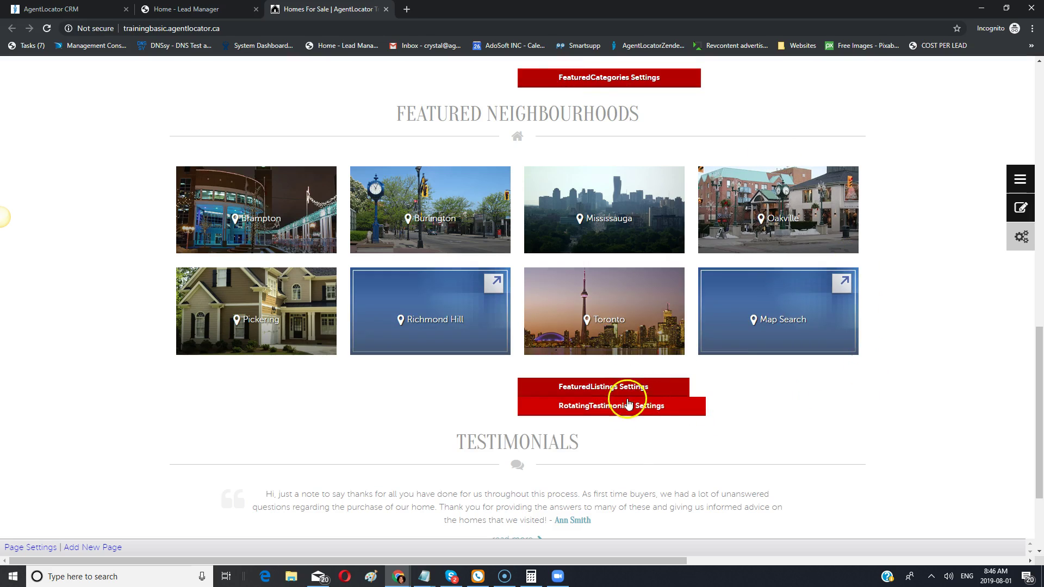
{"action": "scroll", "coordinate": [700, 411], "scroll_direction": "up", "scroll_amount": 10}
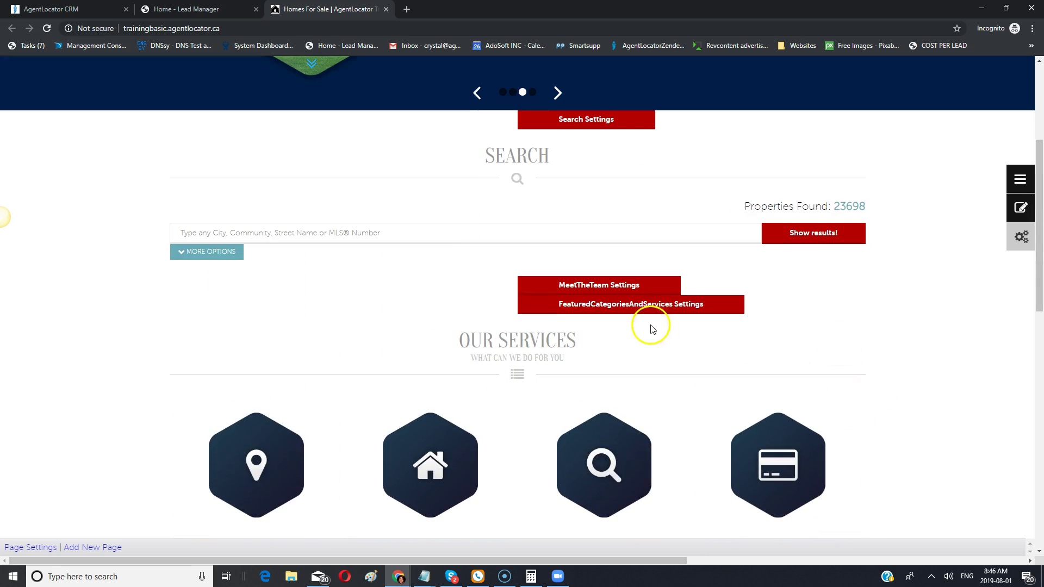
{"action": "scroll", "coordinate": [829, 361], "scroll_direction": "up", "scroll_amount": 2}
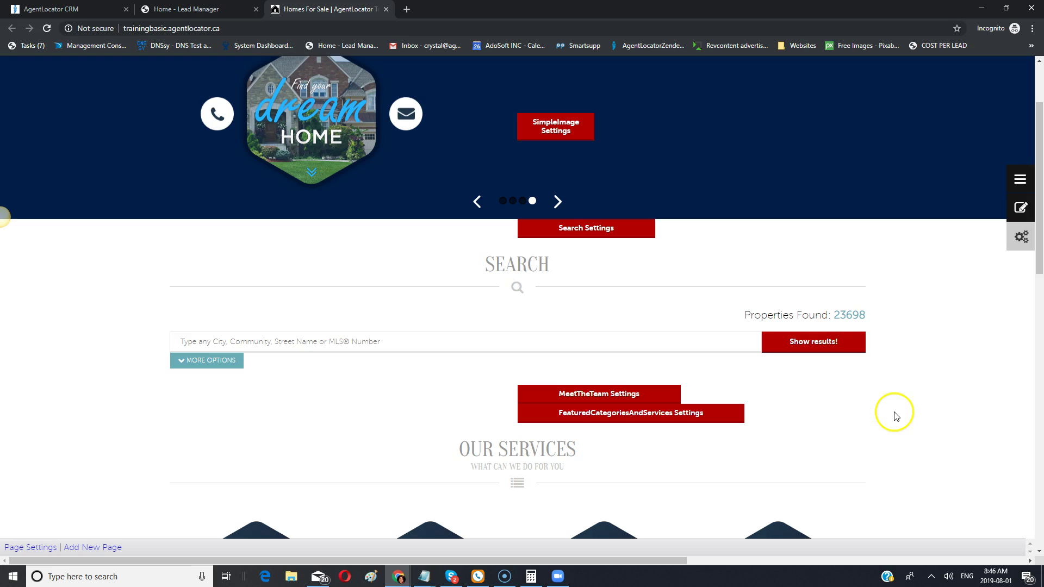
{"action": "scroll", "coordinate": [902, 440], "scroll_direction": "up", "scroll_amount": 2}
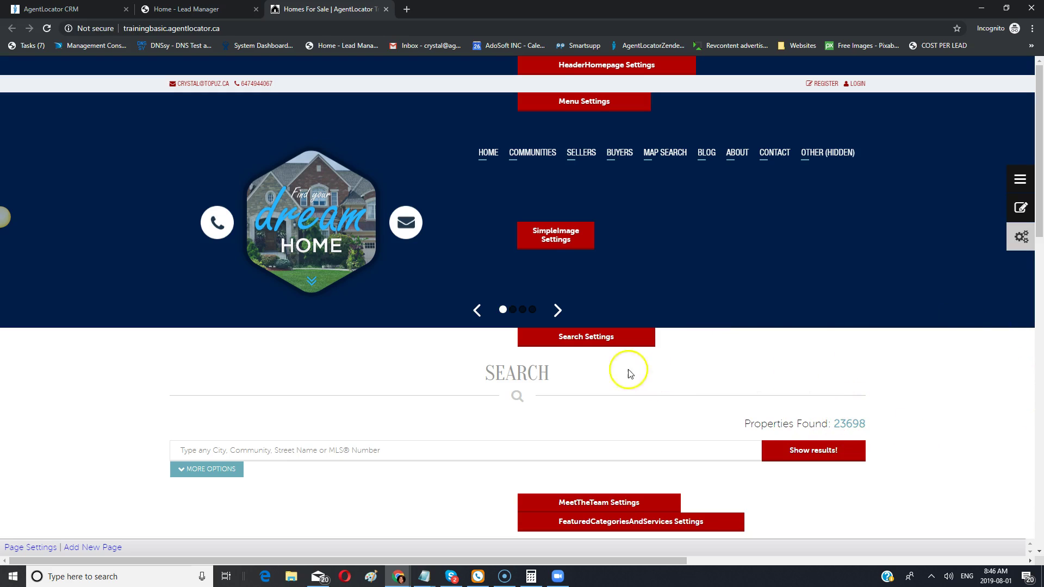
Go to the website's About page and switch it to content editing mode
{"action": "mouse_move", "coordinate": [733, 158]}
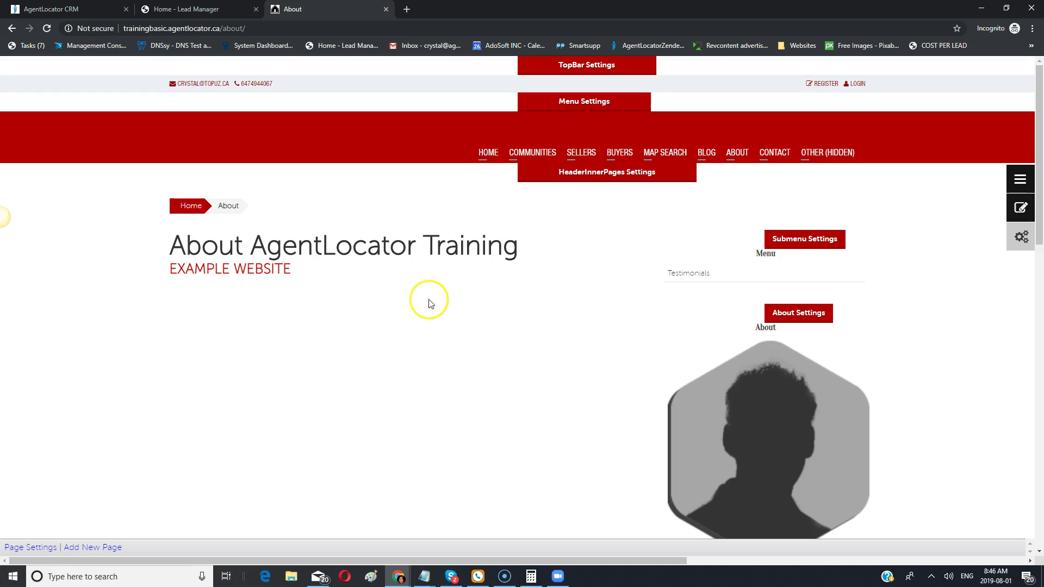
{"action": "scroll", "coordinate": [436, 326], "scroll_direction": "down", "scroll_amount": 2}
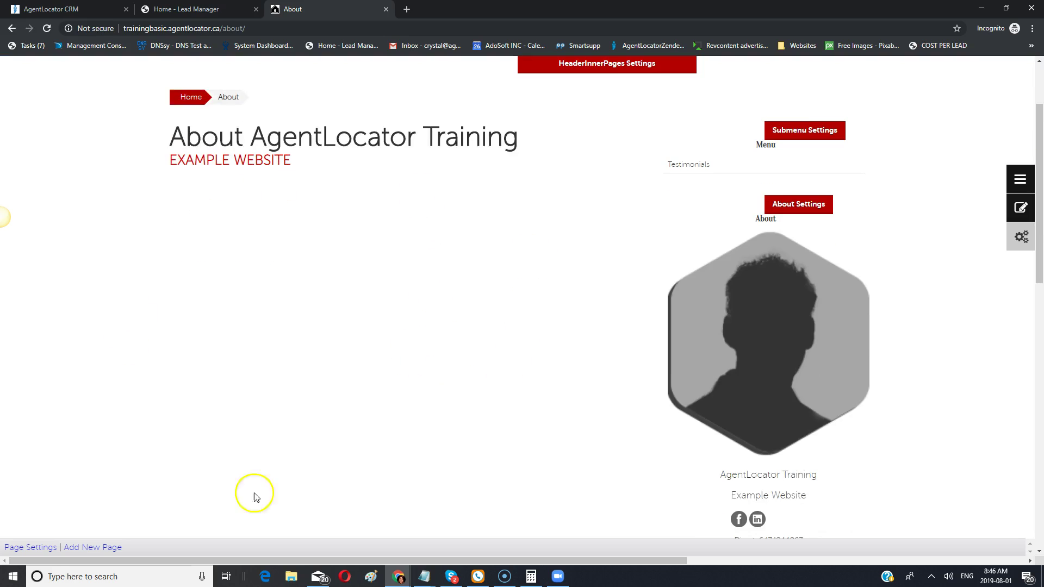
{"action": "scroll", "coordinate": [527, 356], "scroll_direction": "up", "scroll_amount": 2}
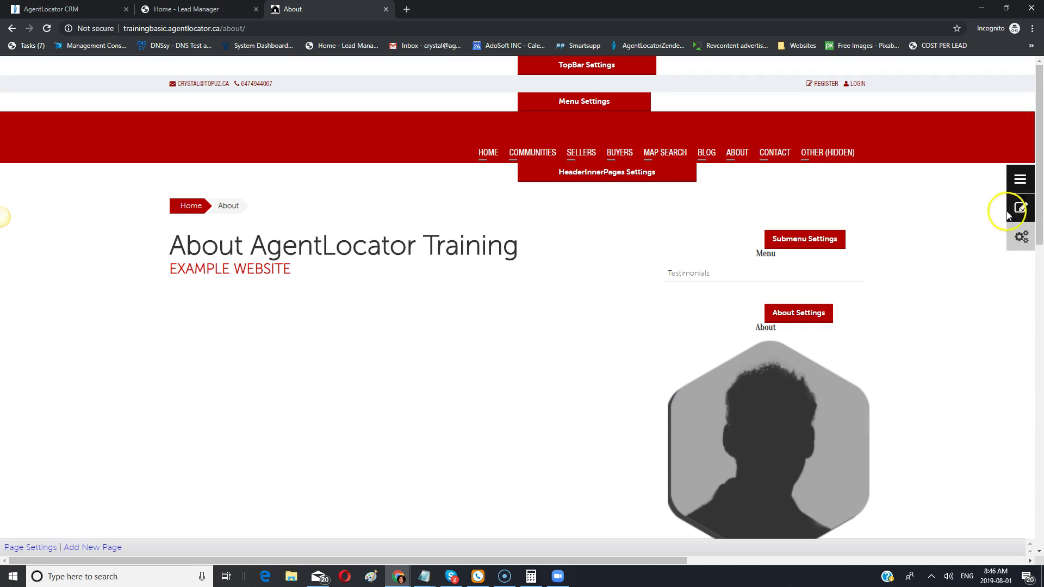
{"action": "left_click", "coordinate": [1025, 213]}
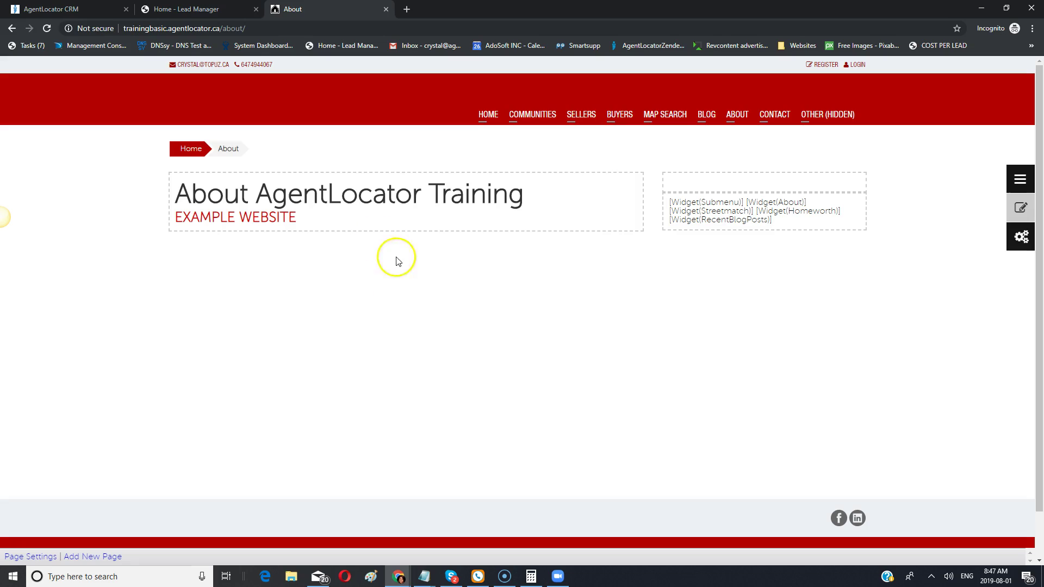
Add two blank lines below the Example Website subtitle in the About page's main content block
{"action": "left_click", "coordinate": [342, 224]}
{"action": "key", "text": "Return"}
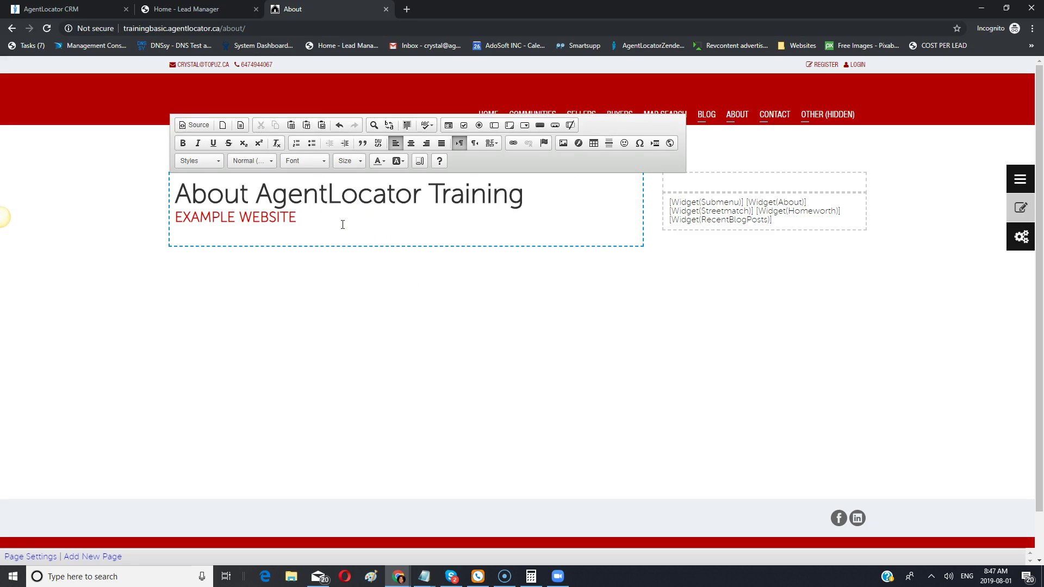
{"action": "key", "text": "Return"}
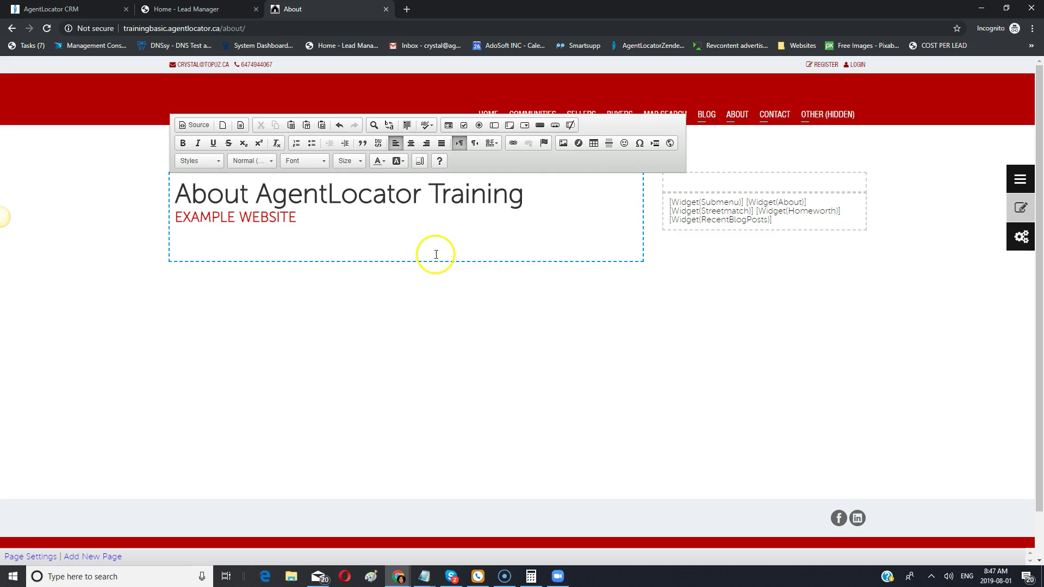
Start inserting an image there and choose toronto-3112508_1920.jpg from the uploaded images
{"action": "left_click", "coordinate": [564, 146]}
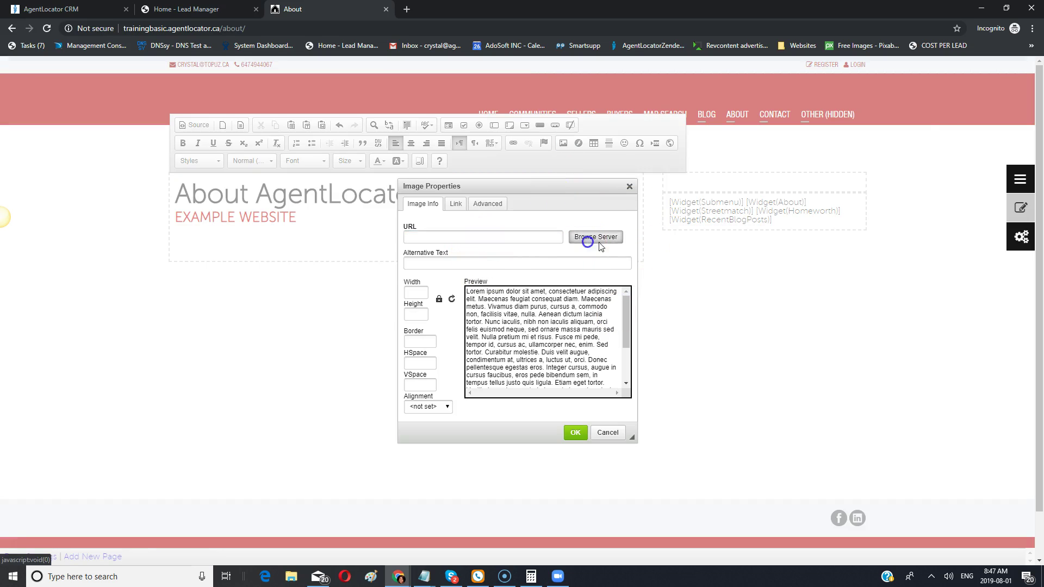
{"action": "left_click", "coordinate": [595, 237]}
{"action": "left_click", "coordinate": [134, 143]}
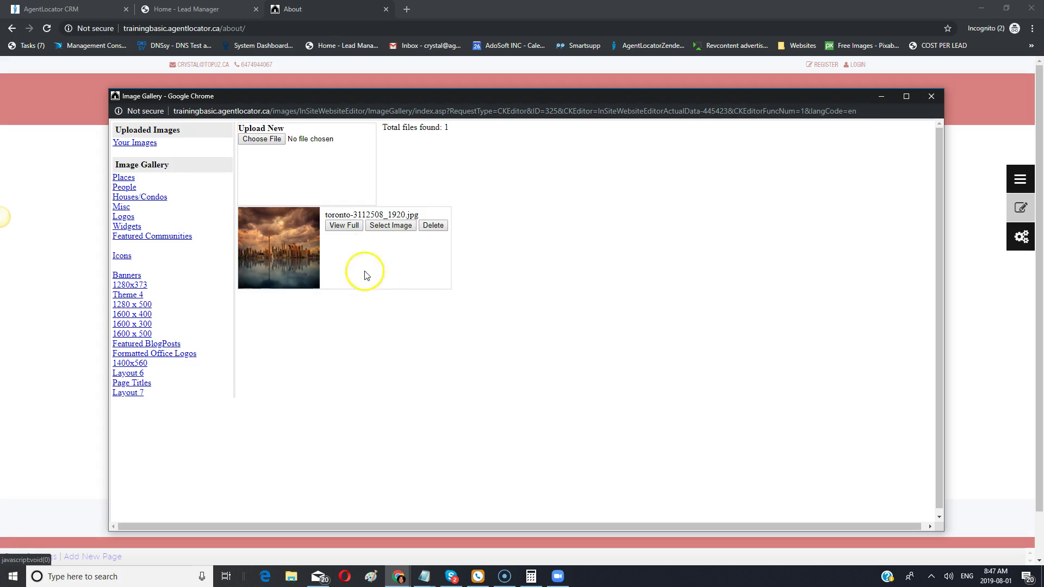
{"action": "left_click", "coordinate": [384, 225]}
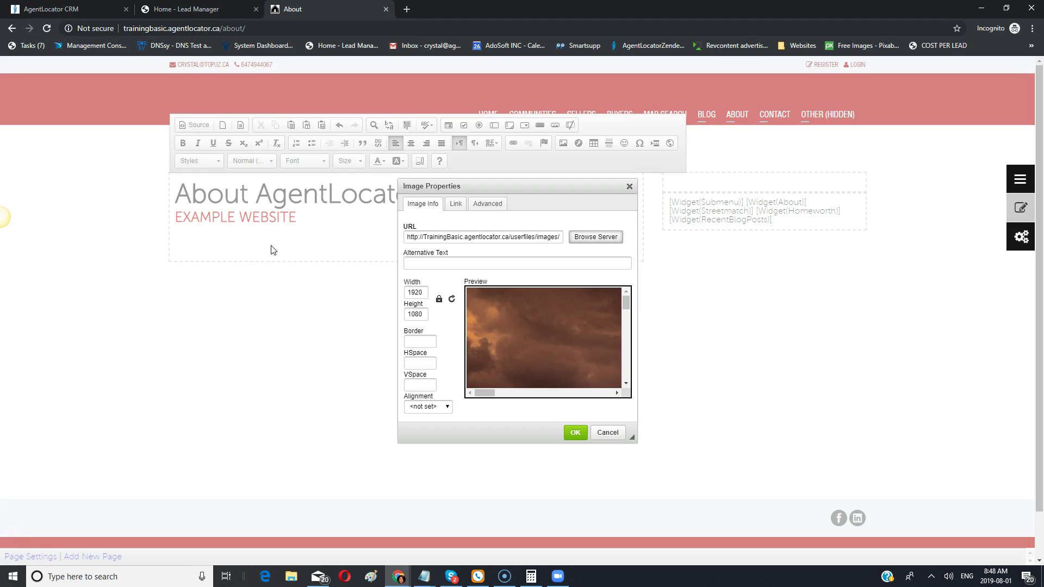
Set the image's width to 100%, clear its height and insert it into the page
{"action": "double_click", "coordinate": [426, 292]}
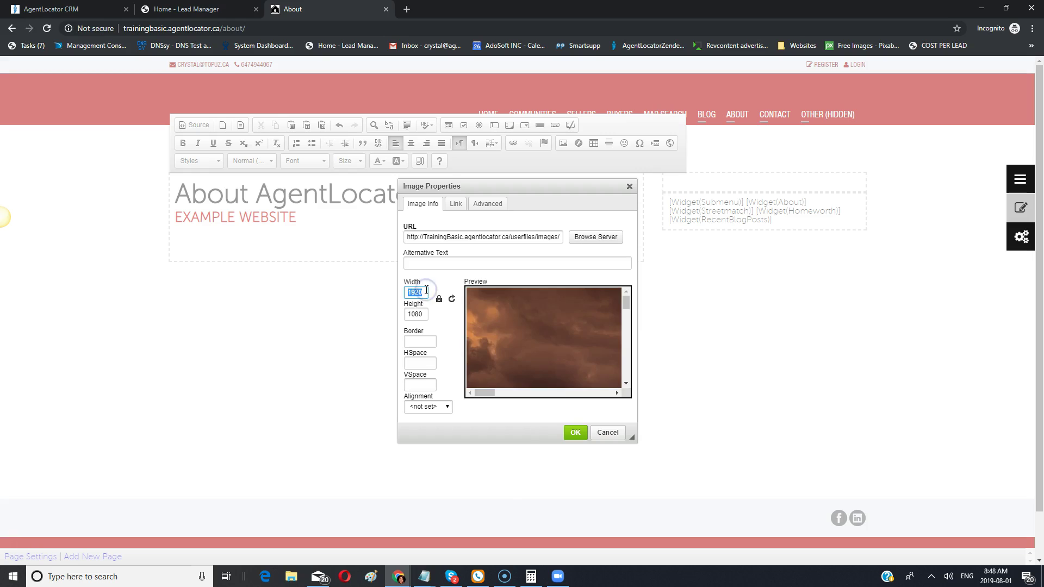
{"action": "type", "text": "100%"}
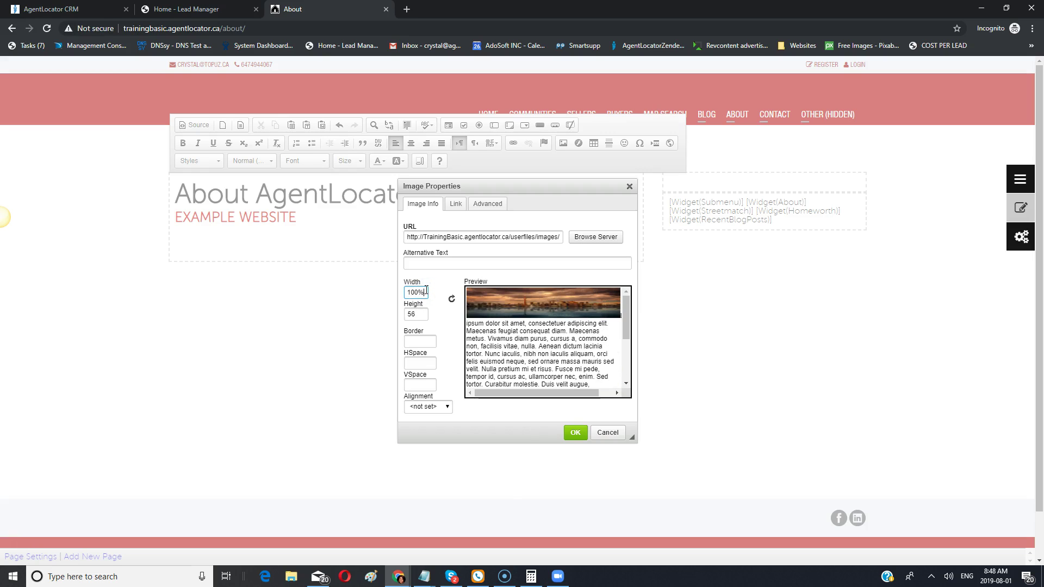
{"action": "double_click", "coordinate": [416, 315]}
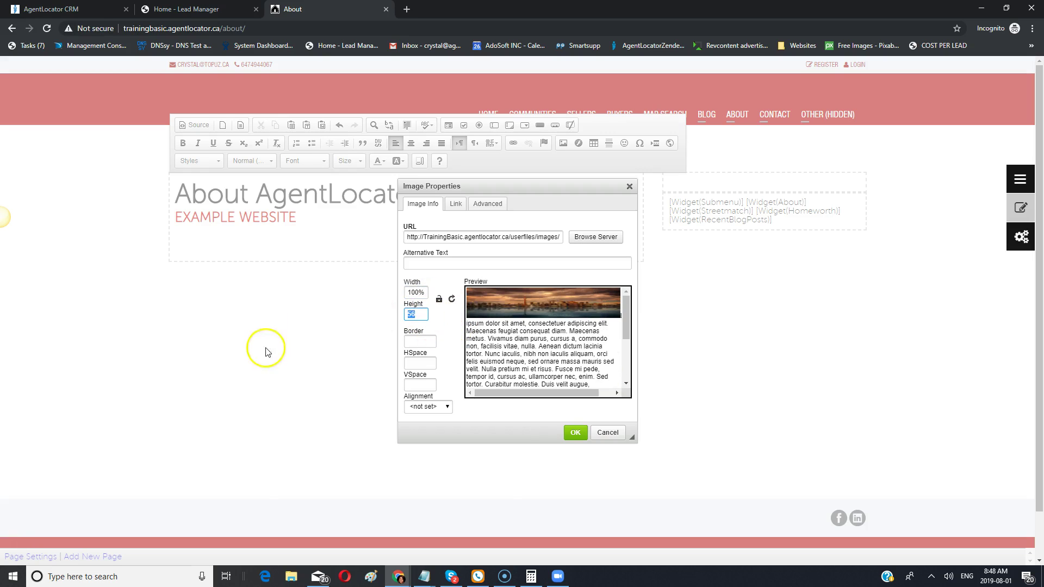
{"action": "key", "text": "BackSpace"}
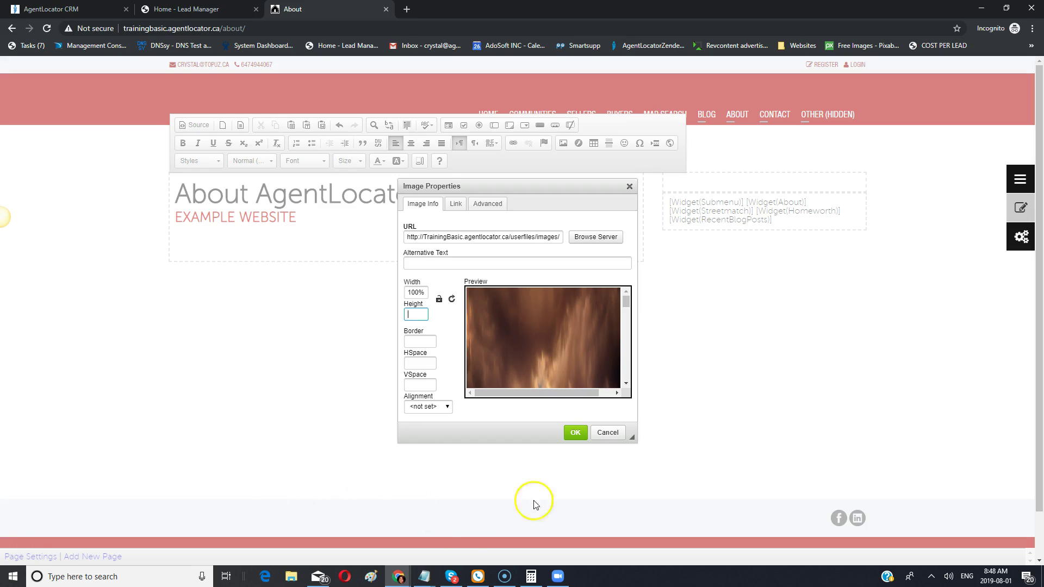
{"action": "left_click", "coordinate": [577, 433]}
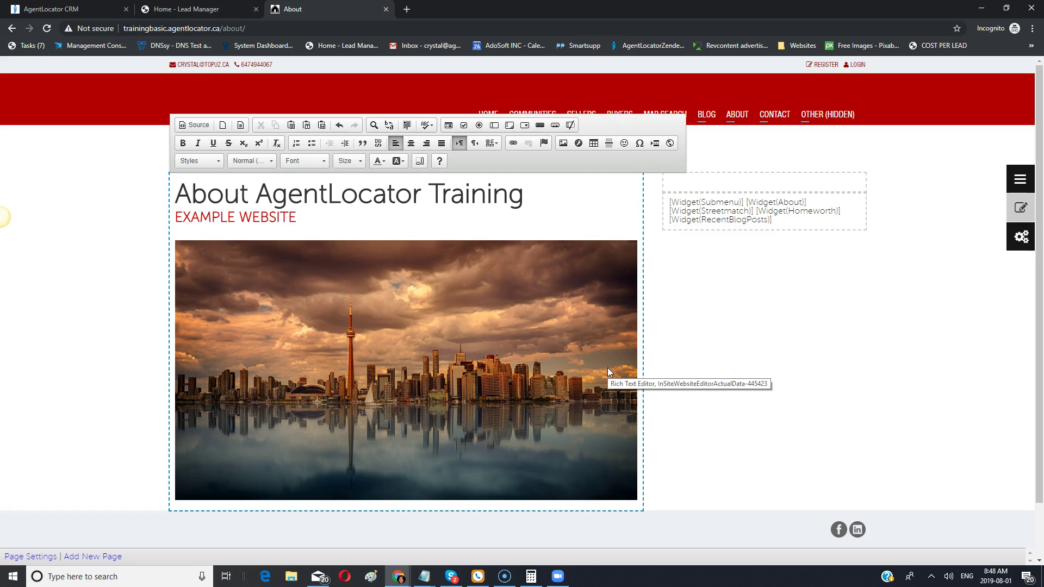
{"action": "left_click", "coordinate": [577, 403]}
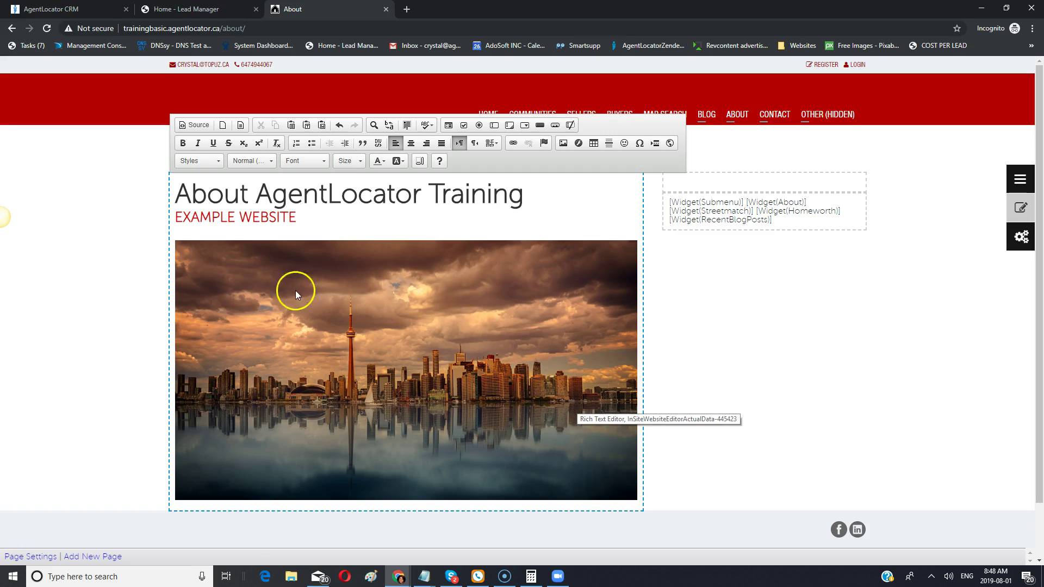
{"action": "double_click", "coordinate": [392, 354]}
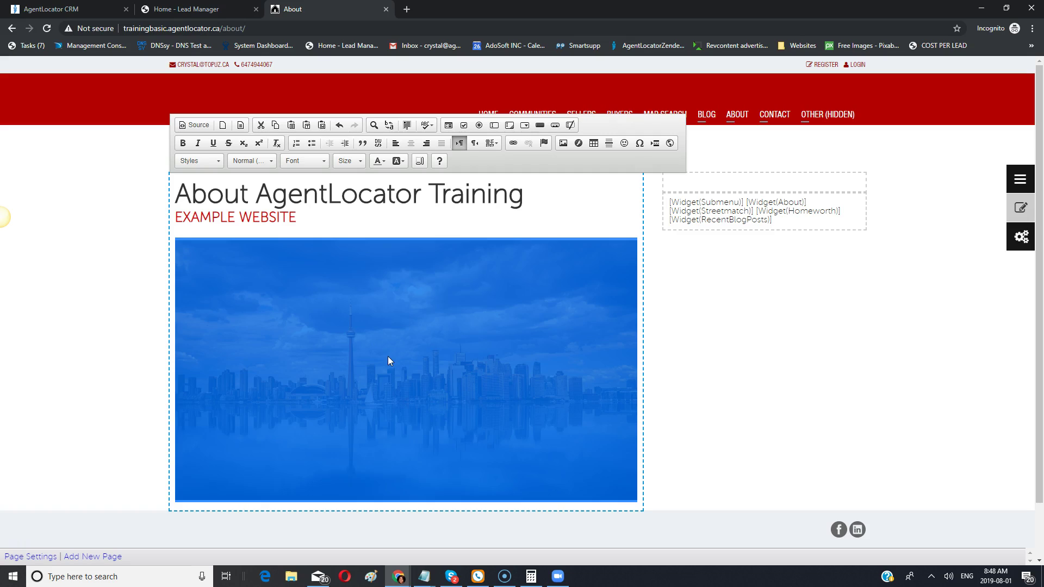
{"action": "left_click", "coordinate": [512, 143]}
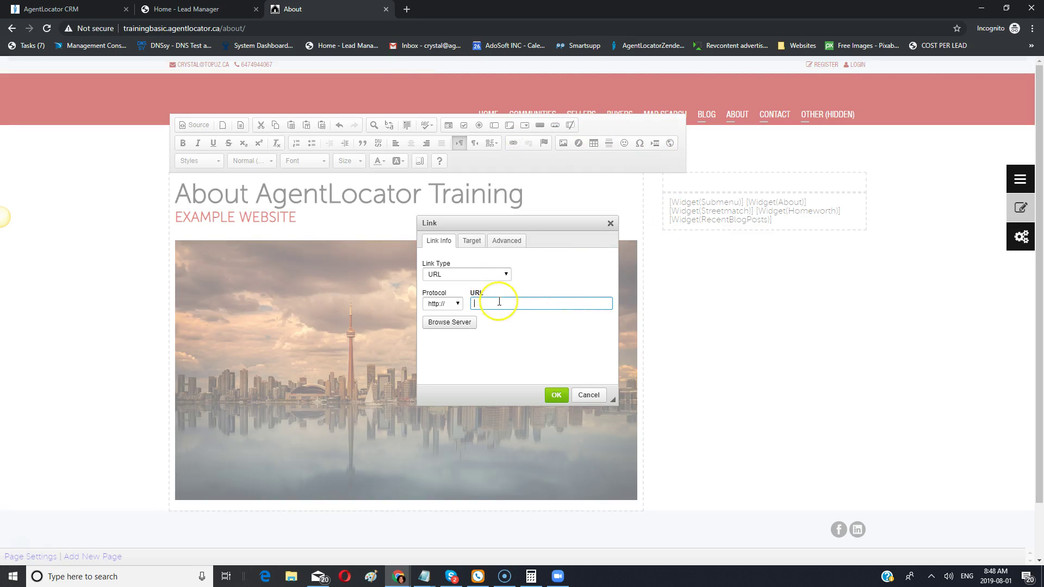
{"action": "type", "text": "www.google.com"}
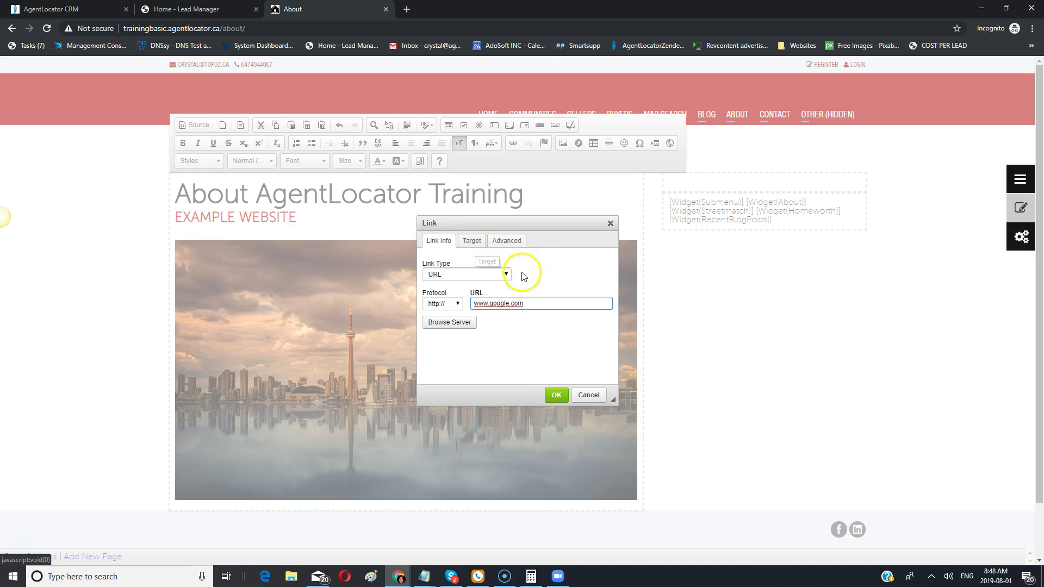
{"action": "left_click", "coordinate": [435, 274]}
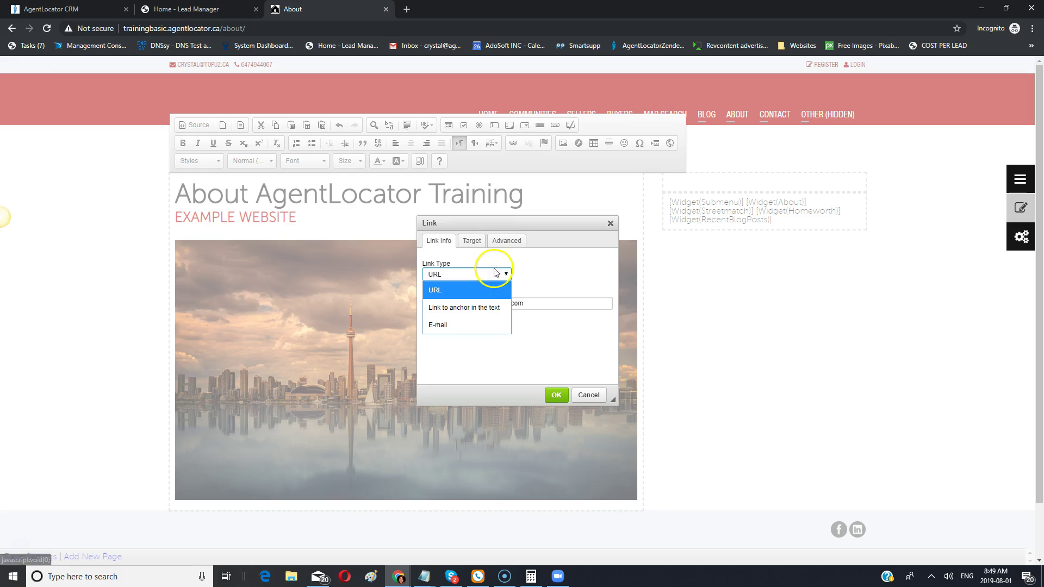
Set the skyline image link's target to New Window (_blank), look over the advanced link settings and apply the link
{"action": "left_click", "coordinate": [471, 241]}
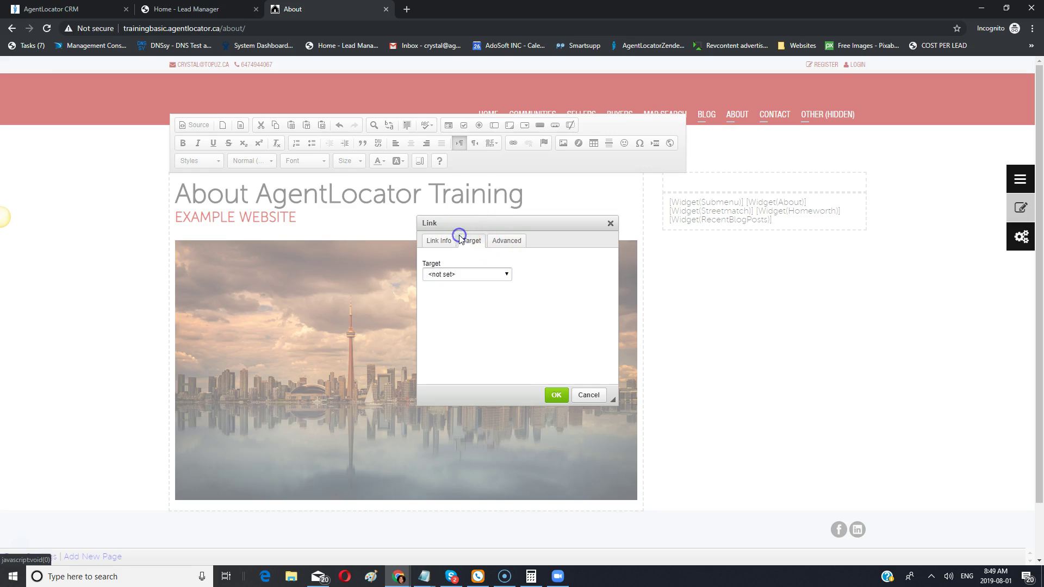
{"action": "left_click", "coordinate": [450, 274]}
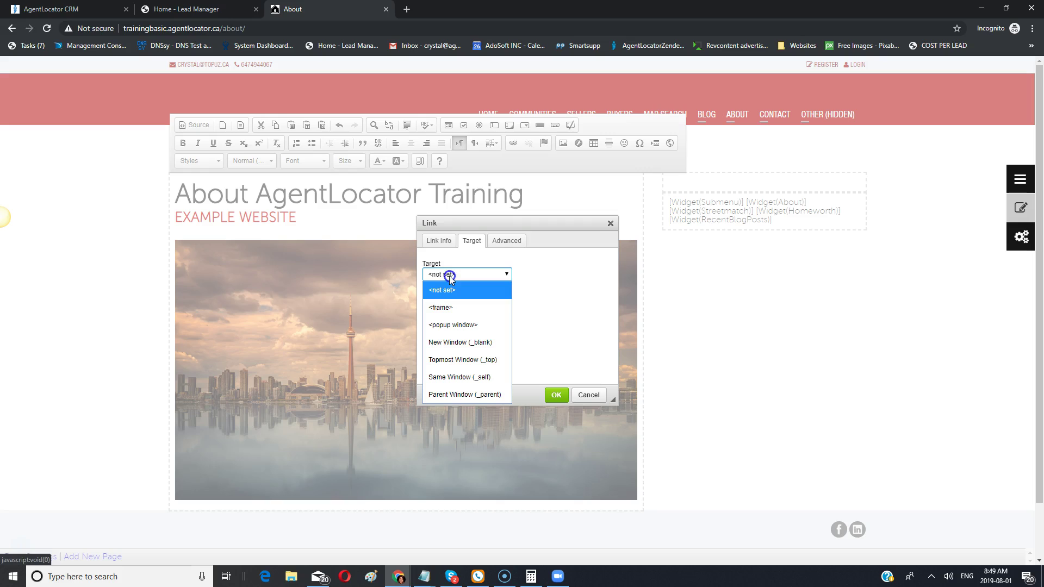
{"action": "left_click", "coordinate": [459, 342]}
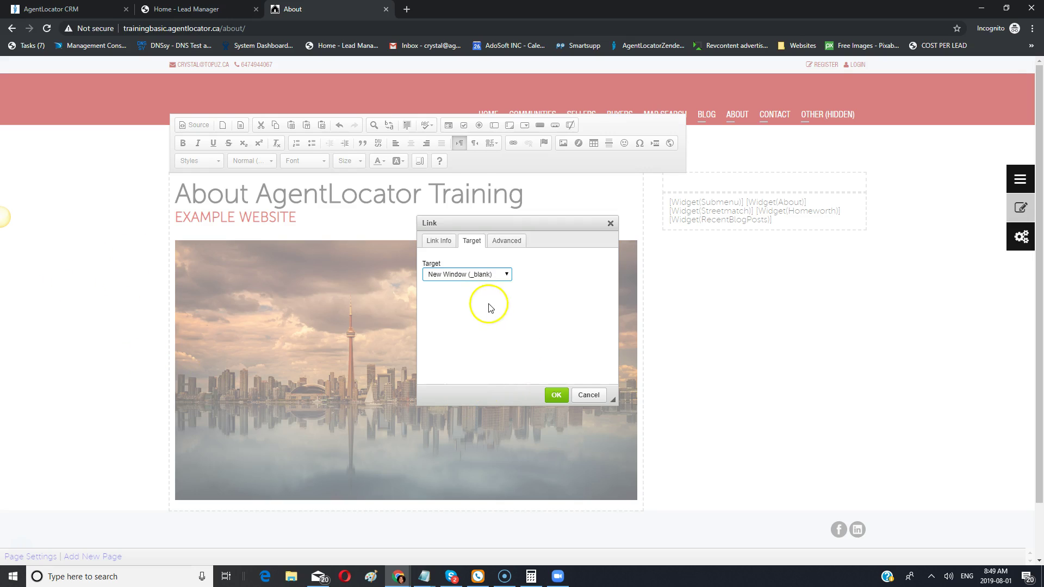
{"action": "left_click", "coordinate": [501, 240]}
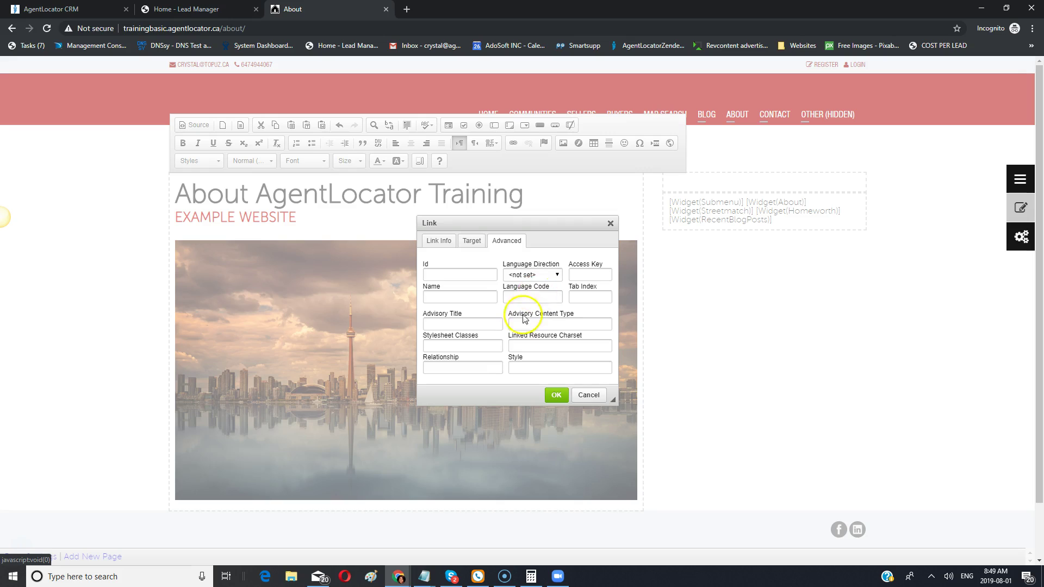
{"action": "left_click", "coordinate": [440, 241]}
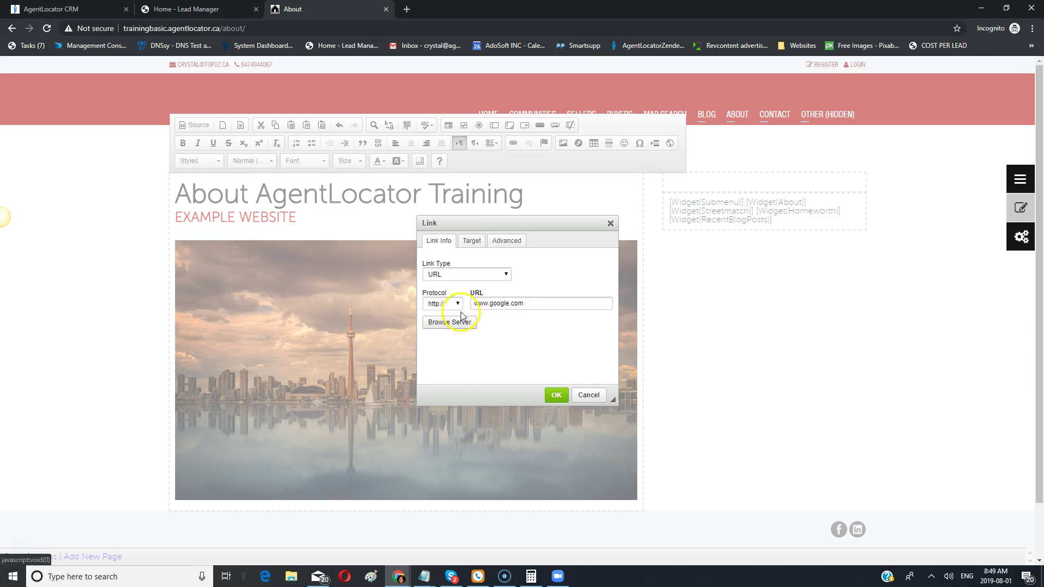
{"action": "left_click", "coordinate": [470, 243]}
{"action": "left_click", "coordinate": [556, 395]}
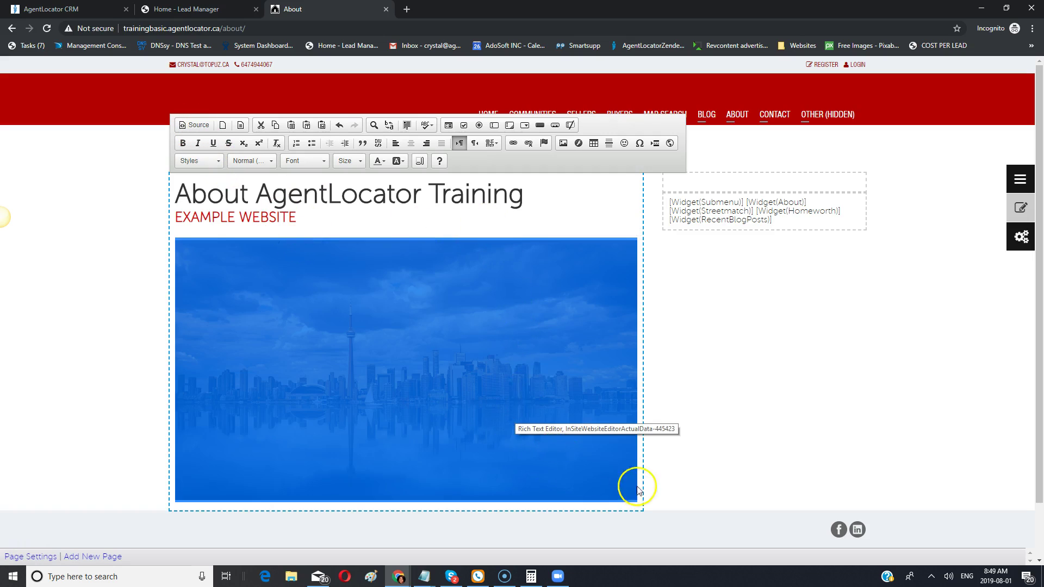
Check the HTML source of the About page's main content block, close it without edits and save the block's changes
{"action": "left_click", "coordinate": [466, 220]}
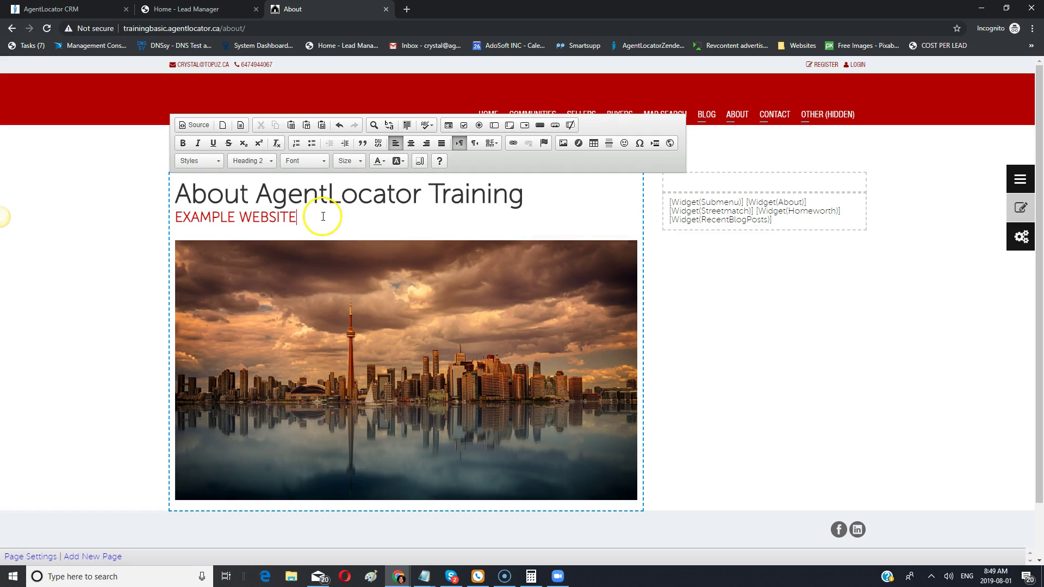
{"action": "left_click", "coordinate": [190, 126]}
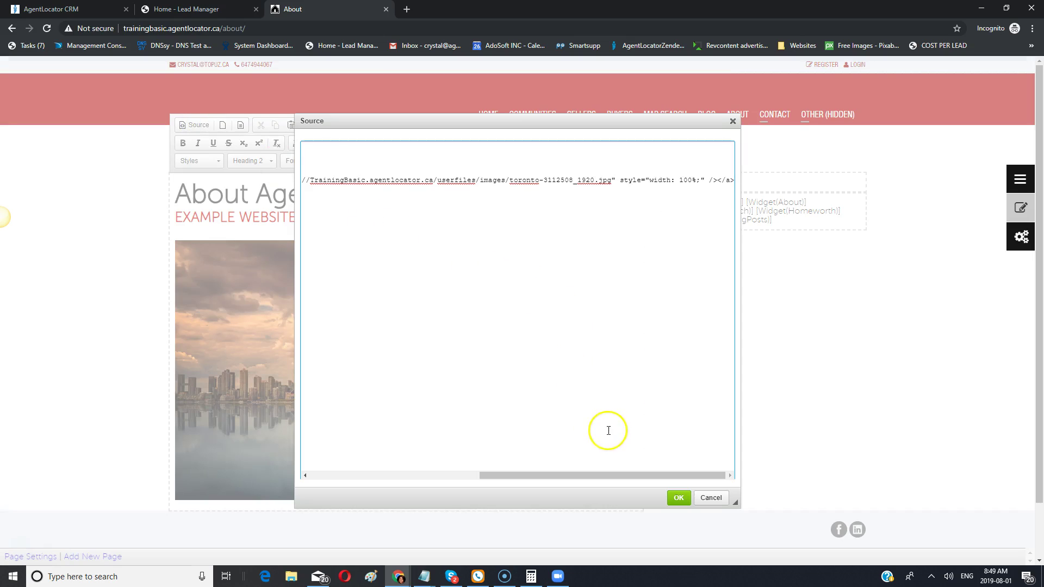
{"action": "left_click", "coordinate": [679, 498]}
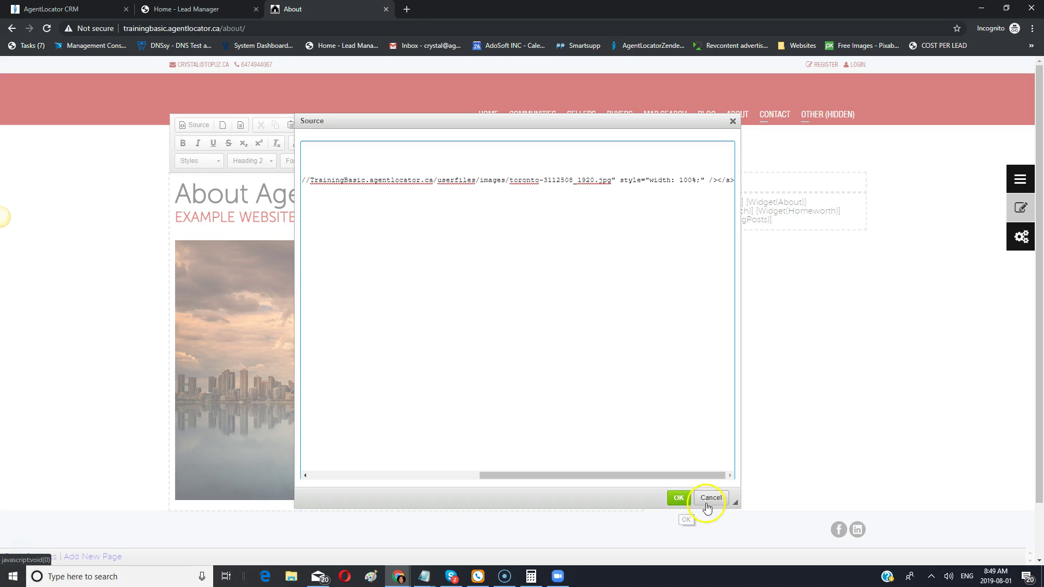
{"action": "left_click", "coordinate": [707, 508]}
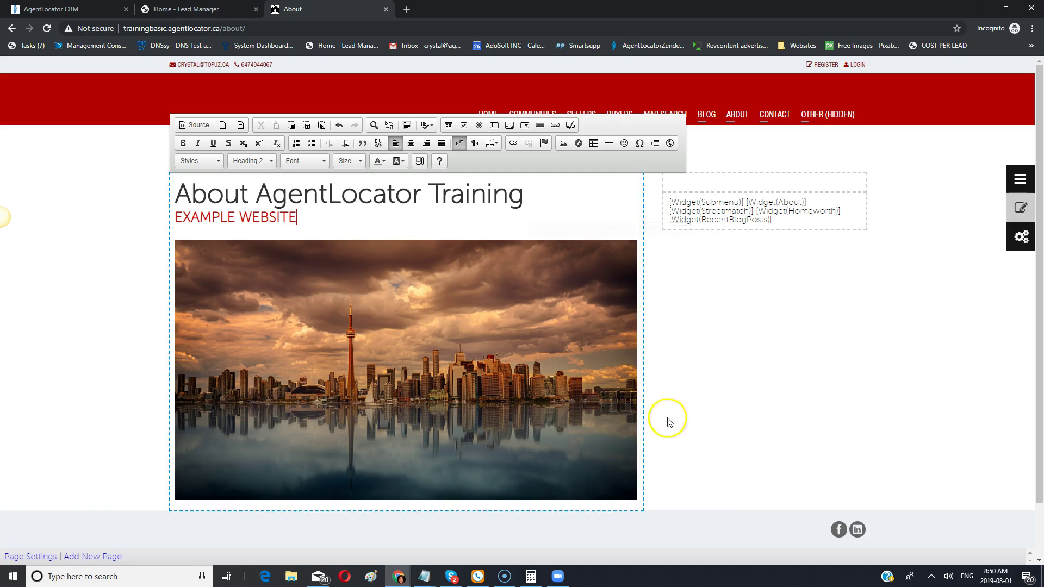
{"action": "left_click", "coordinate": [707, 335]}
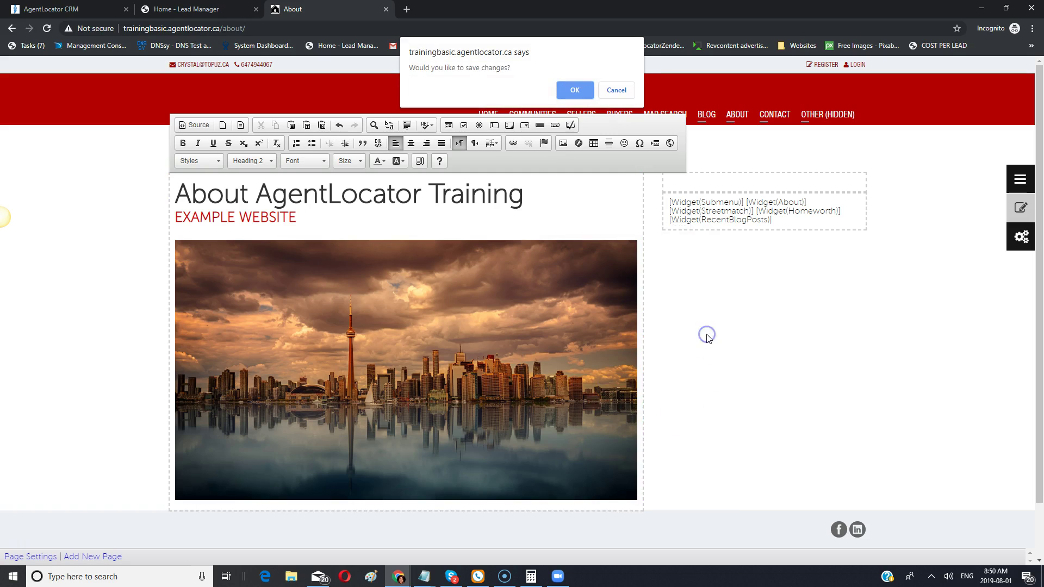
{"action": "left_click", "coordinate": [576, 92]}
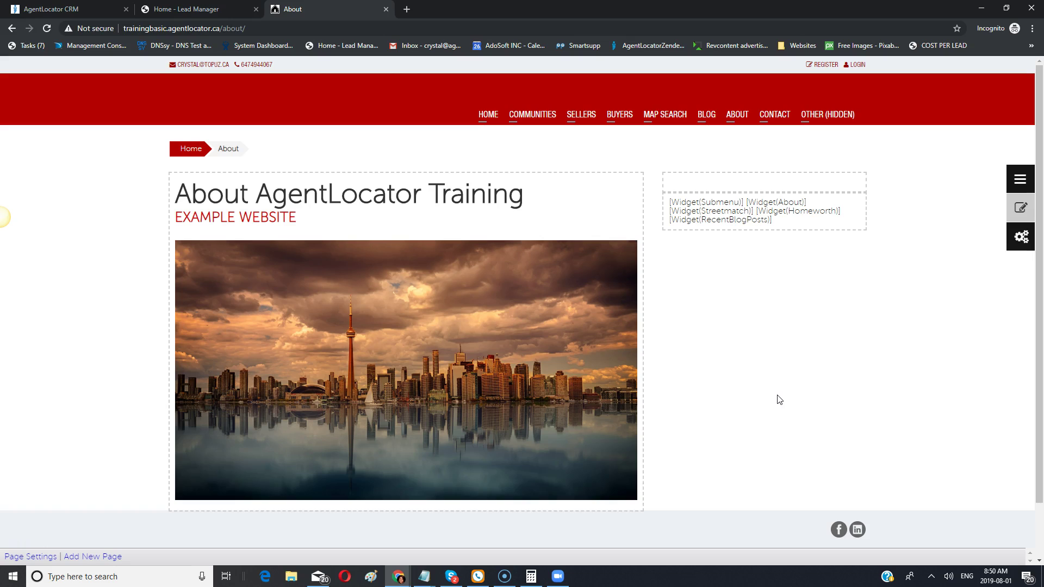
Open YouTube's AgentLocator Live Dialings playlist in a new browser tab and open its first video
{"action": "left_click", "coordinate": [414, 9]}
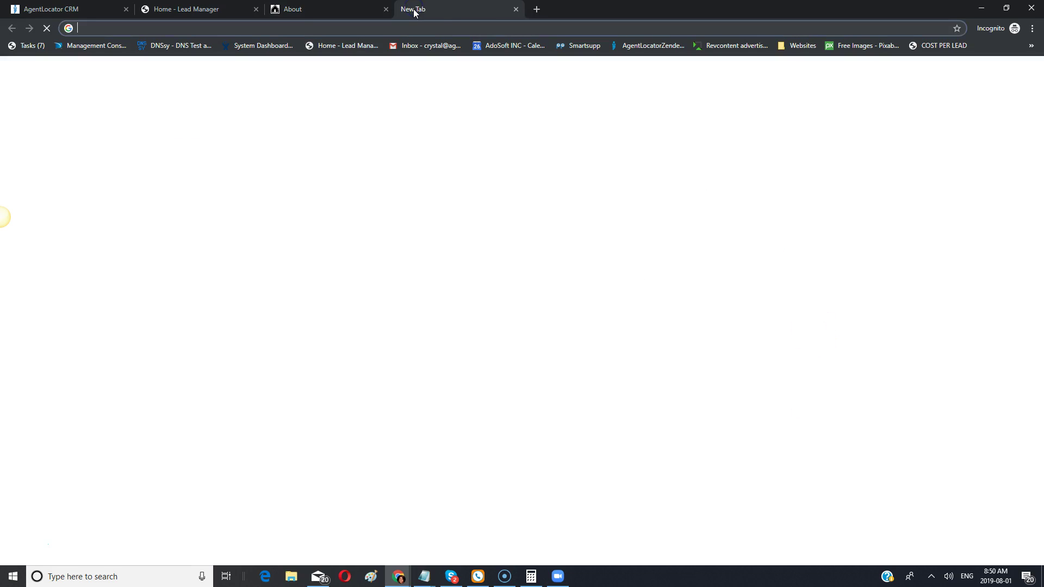
{"action": "type", "text": "yo"}
{"action": "key", "text": "Return"}
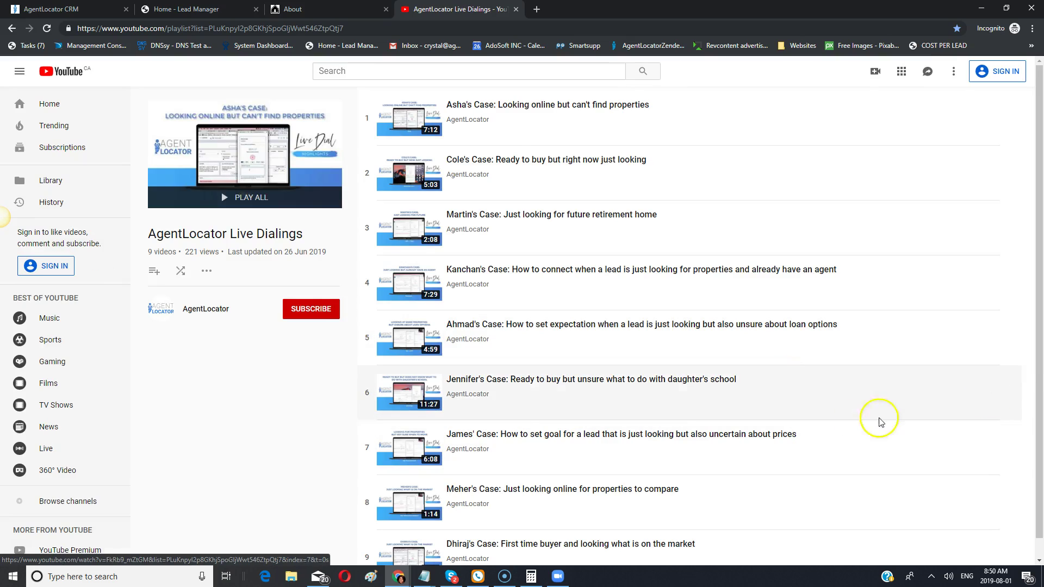
{"action": "left_click", "coordinate": [548, 127]}
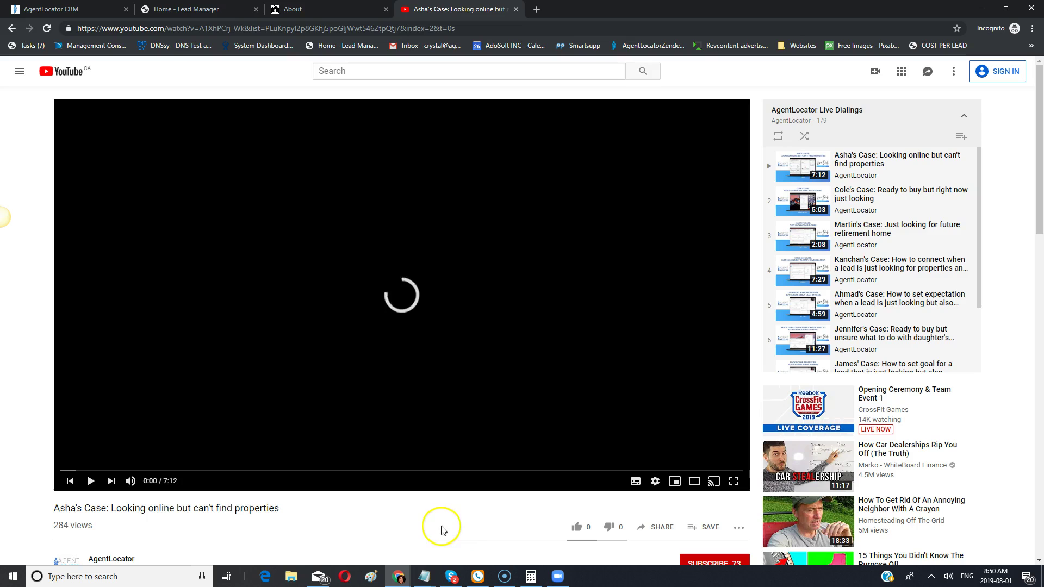
Open the video's embed options, keep the player controls shown and copy the full iframe embed code
{"action": "scroll", "coordinate": [498, 525], "scroll_direction": "down", "scroll_amount": 2}
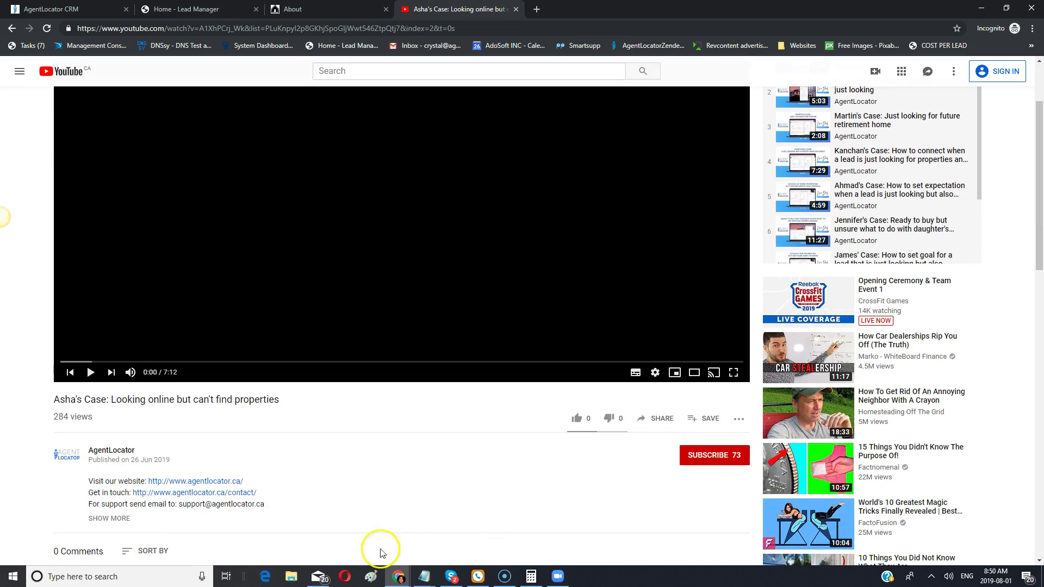
{"action": "left_click", "coordinate": [657, 429]}
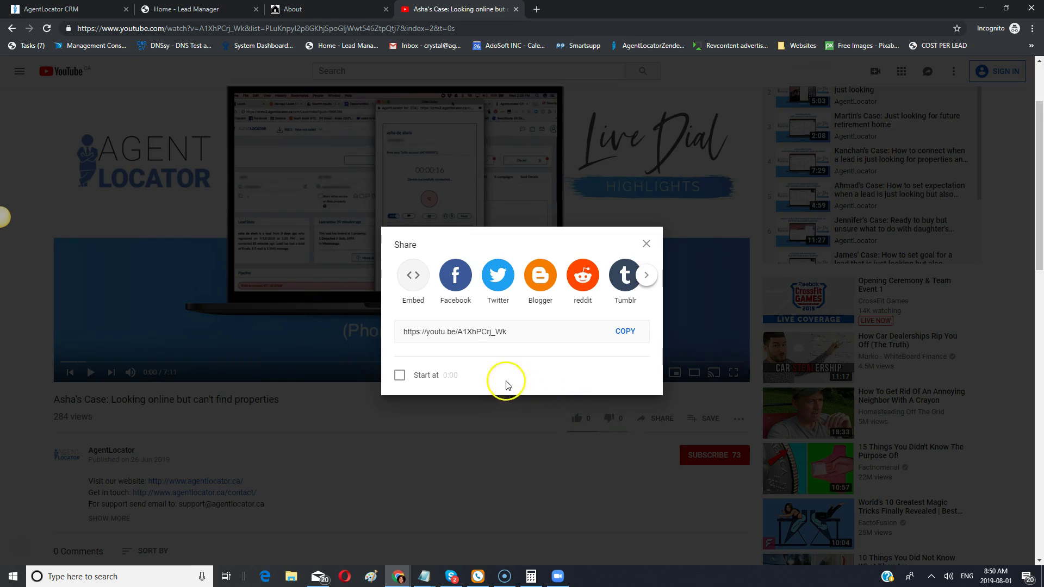
{"action": "left_click", "coordinate": [414, 276]}
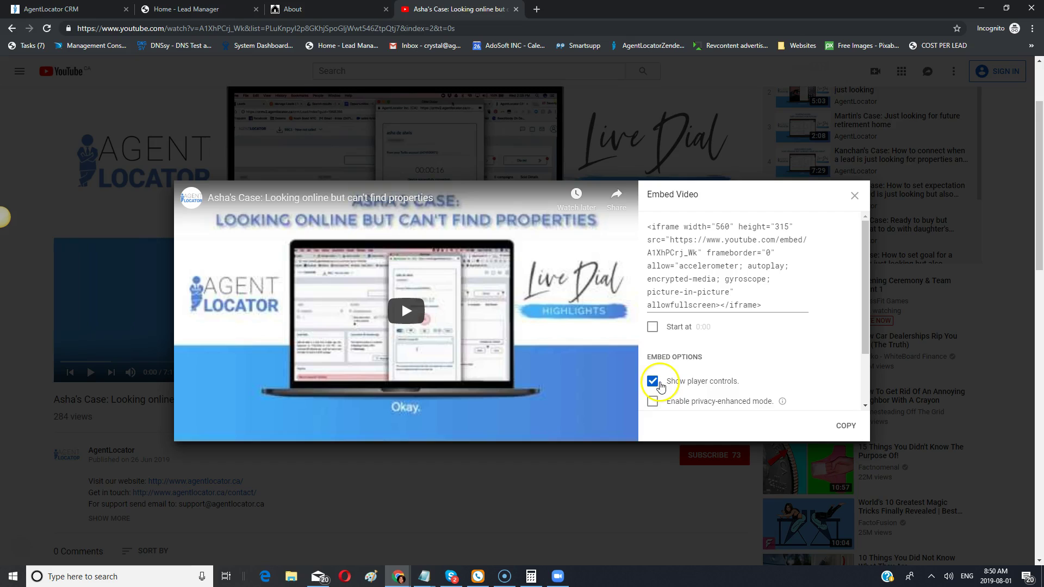
{"action": "left_click", "coordinate": [653, 382]}
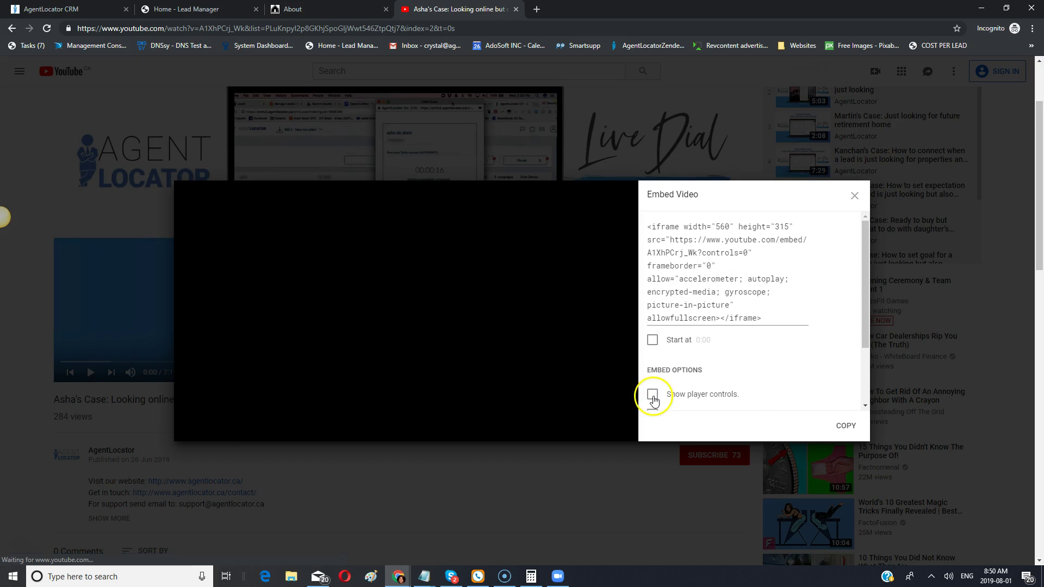
{"action": "left_click", "coordinate": [654, 399]}
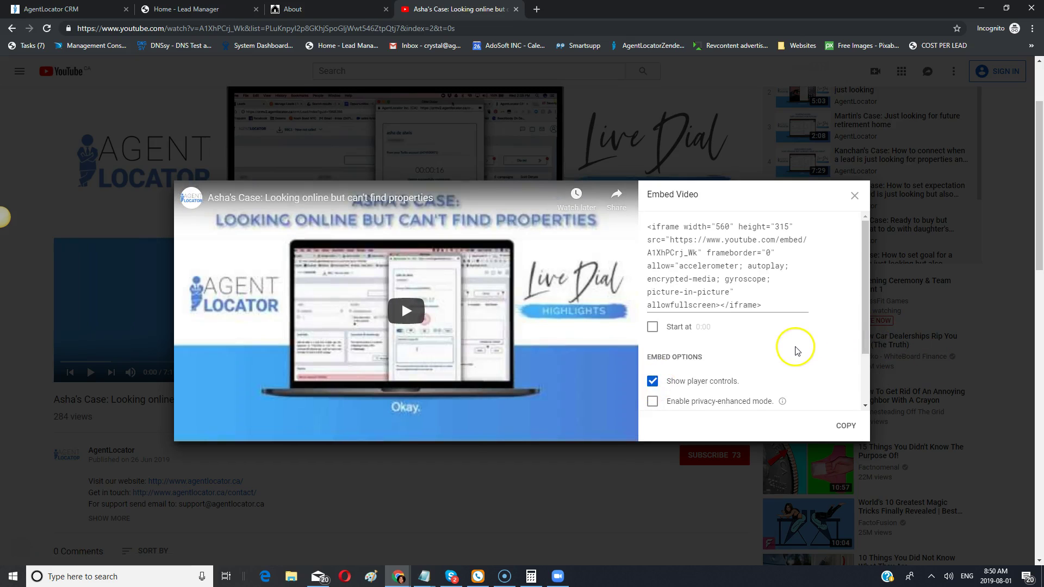
{"action": "scroll", "coordinate": [795, 347], "scroll_direction": "down", "scroll_amount": 2}
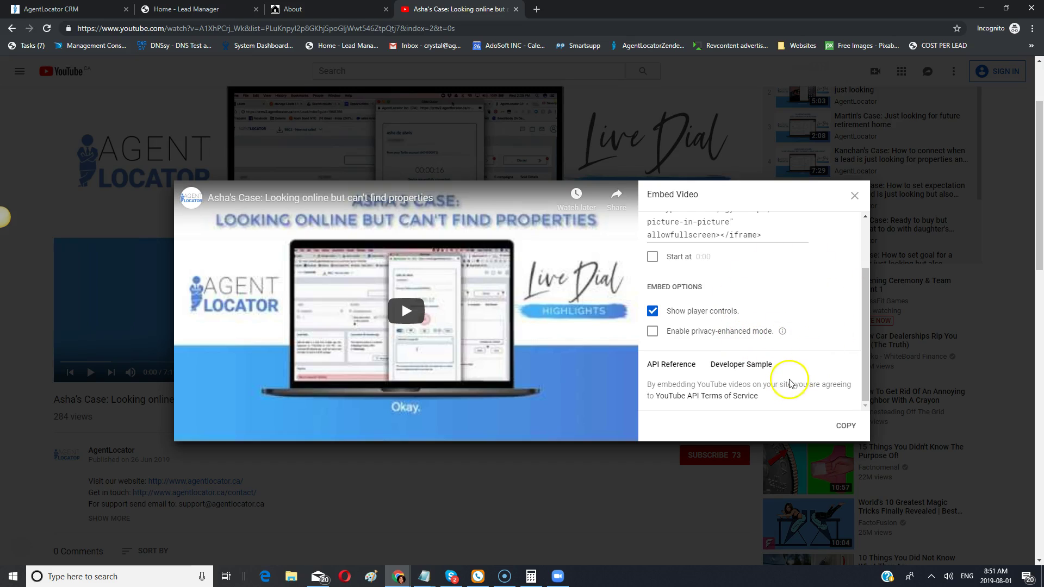
{"action": "scroll", "coordinate": [786, 376], "scroll_direction": "up", "scroll_amount": 2}
{"action": "left_click", "coordinate": [703, 295]}
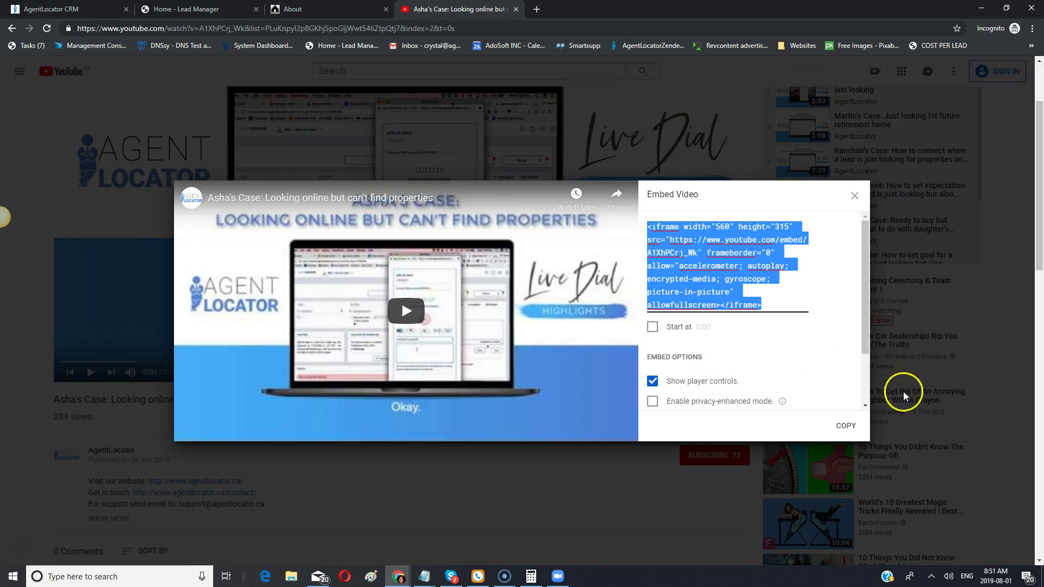
Return to the About page and paste the iframe code on a new line below the linked image in the main block's HTML source
{"action": "left_click", "coordinate": [288, 9]}
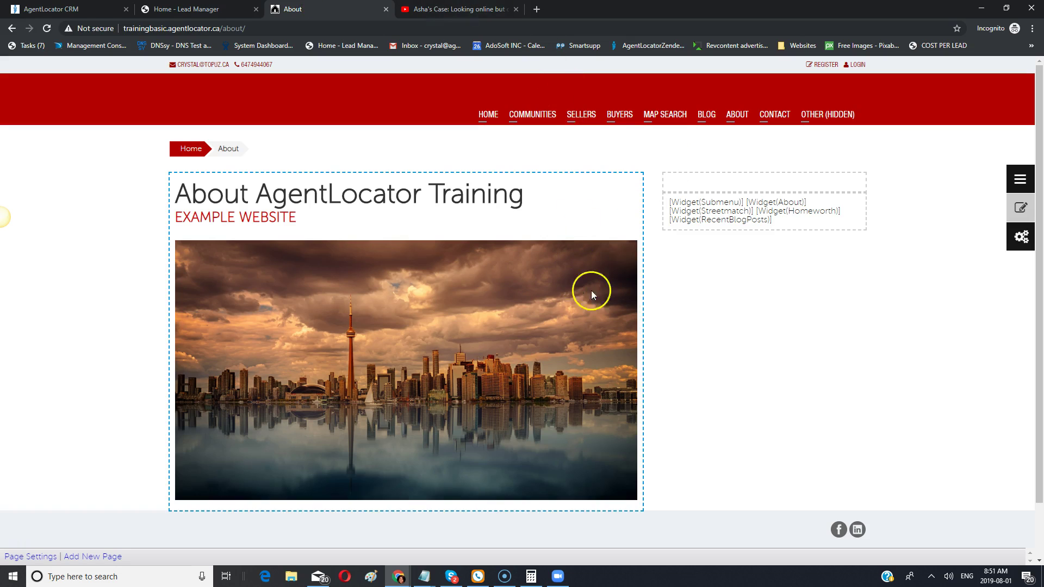
{"action": "left_click", "coordinate": [651, 500]}
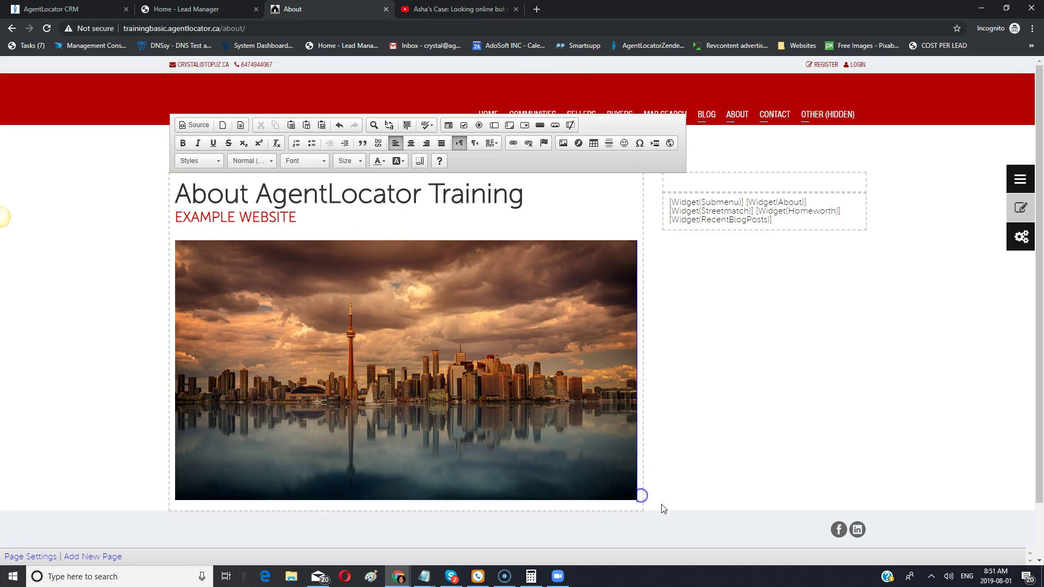
{"action": "left_click", "coordinate": [184, 129]}
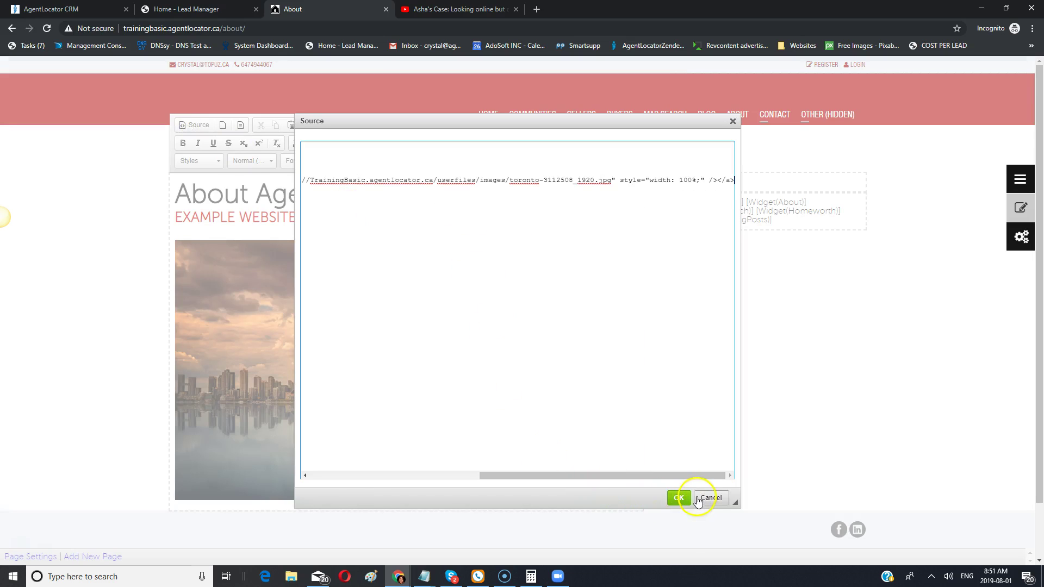
{"action": "left_click", "coordinate": [678, 498]}
{"action": "left_click_drag", "start_coordinate": [612, 472], "coordinate": [442, 476]}
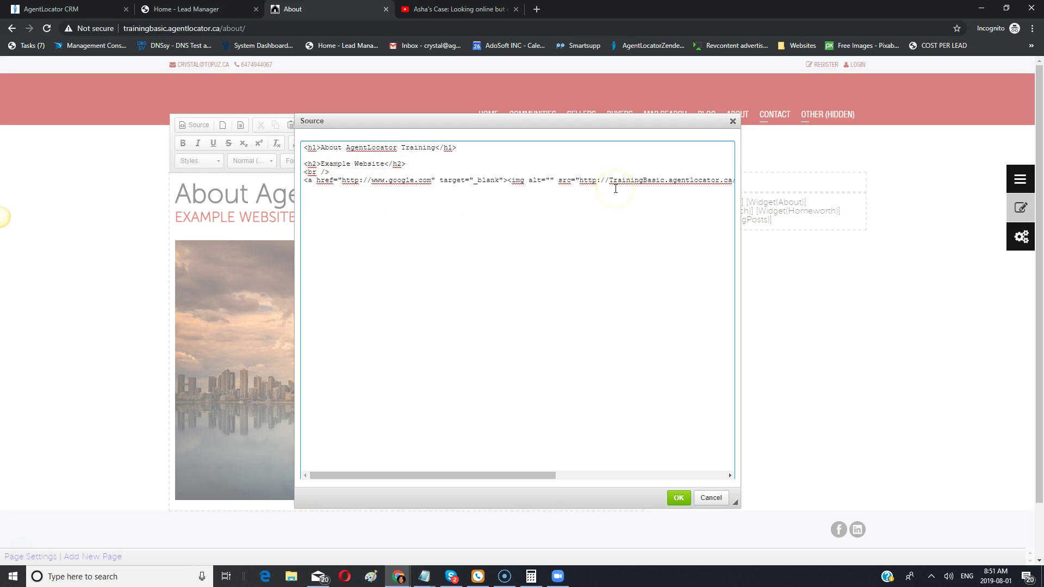
{"action": "key", "text": "End"}
{"action": "key", "text": "Return"}
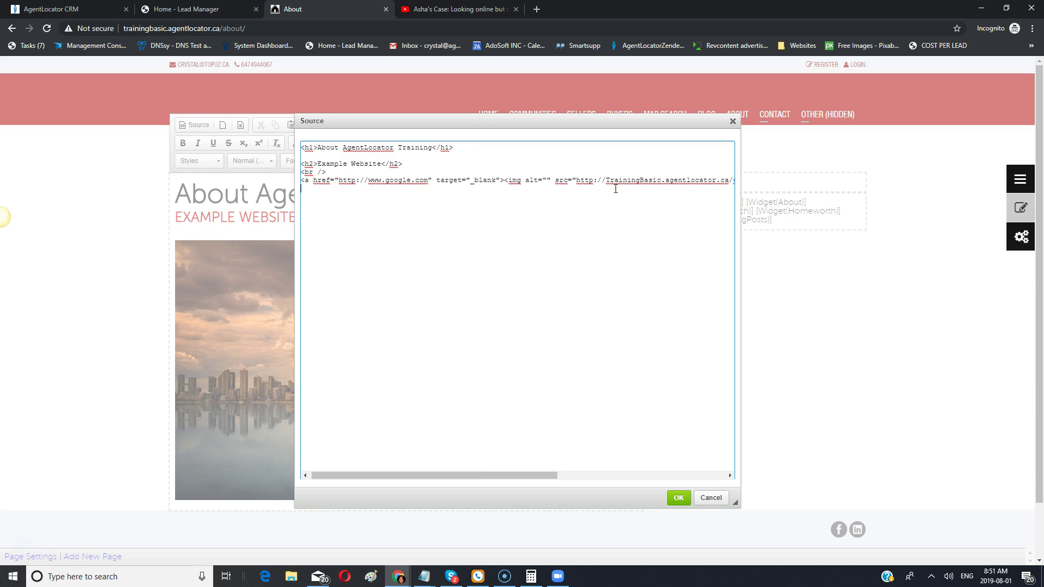
{"action": "key", "text": "ctrl+v"}
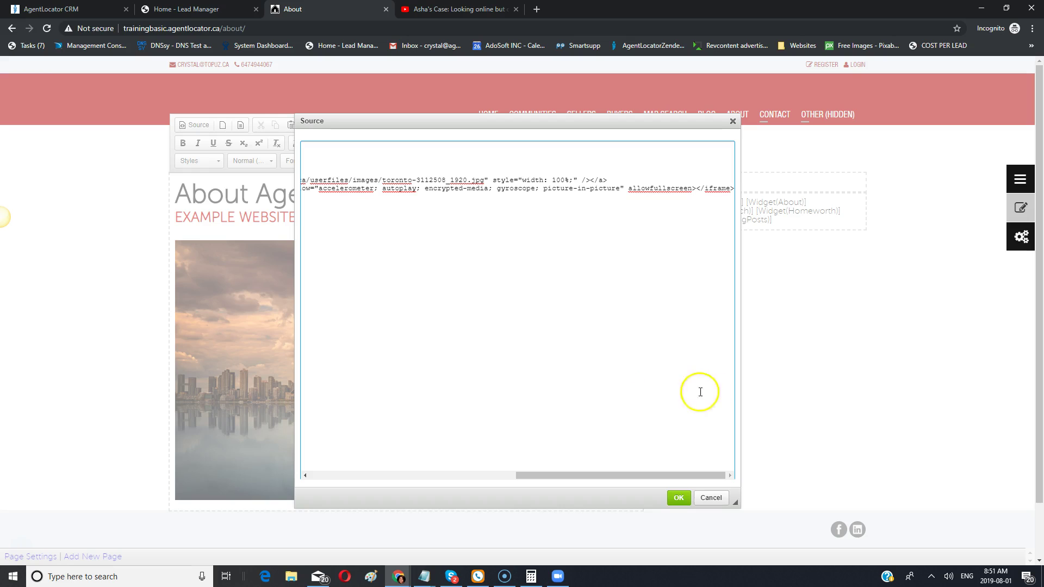
{"action": "left_click", "coordinate": [679, 498]}
Save the content block with the embedded video and leave the About page's edit mode
{"action": "scroll", "coordinate": [611, 471], "scroll_direction": "down", "scroll_amount": 4}
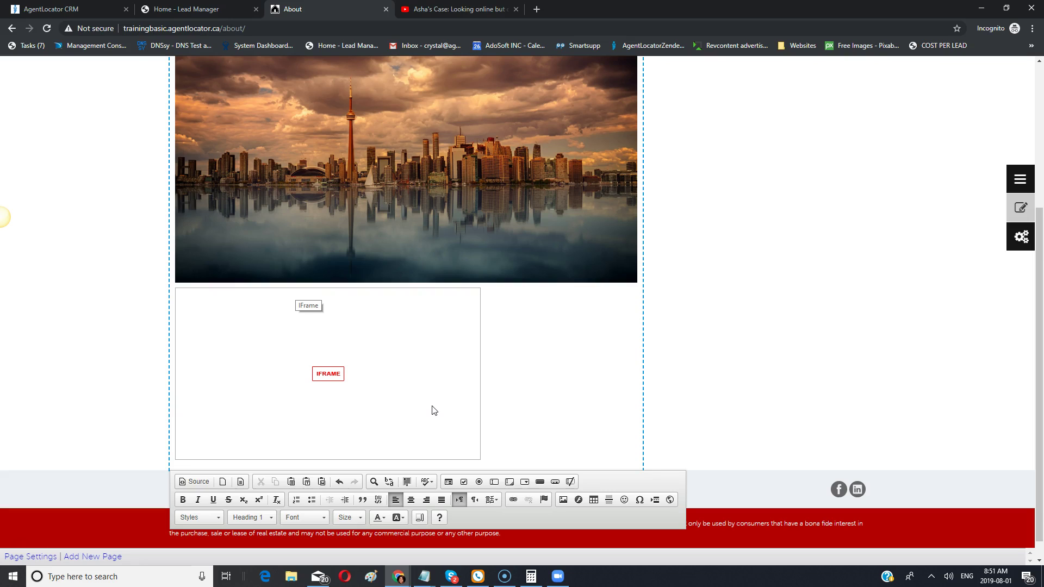
{"action": "left_click", "coordinate": [692, 340]}
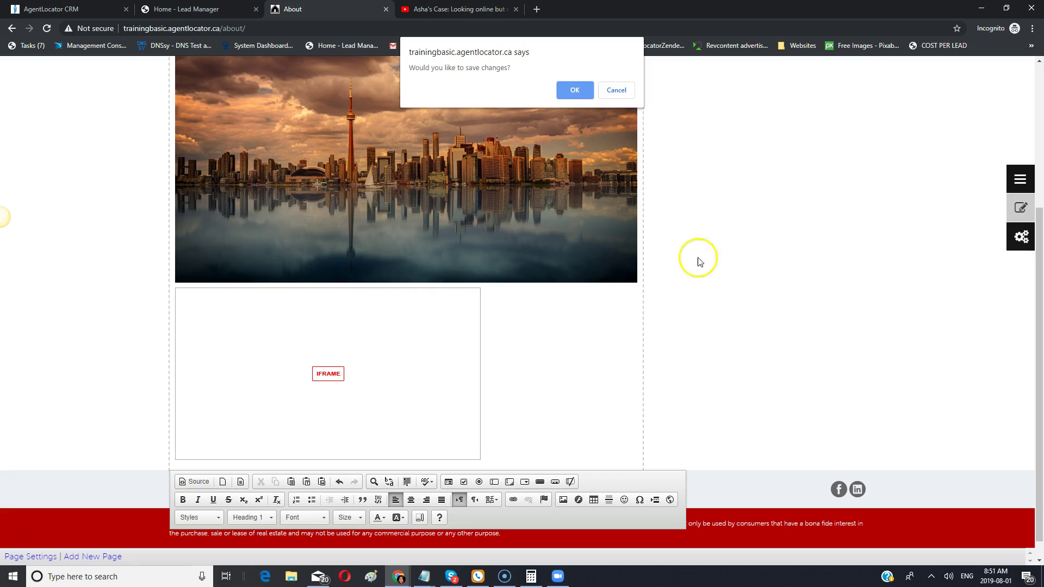
{"action": "left_click", "coordinate": [575, 91]}
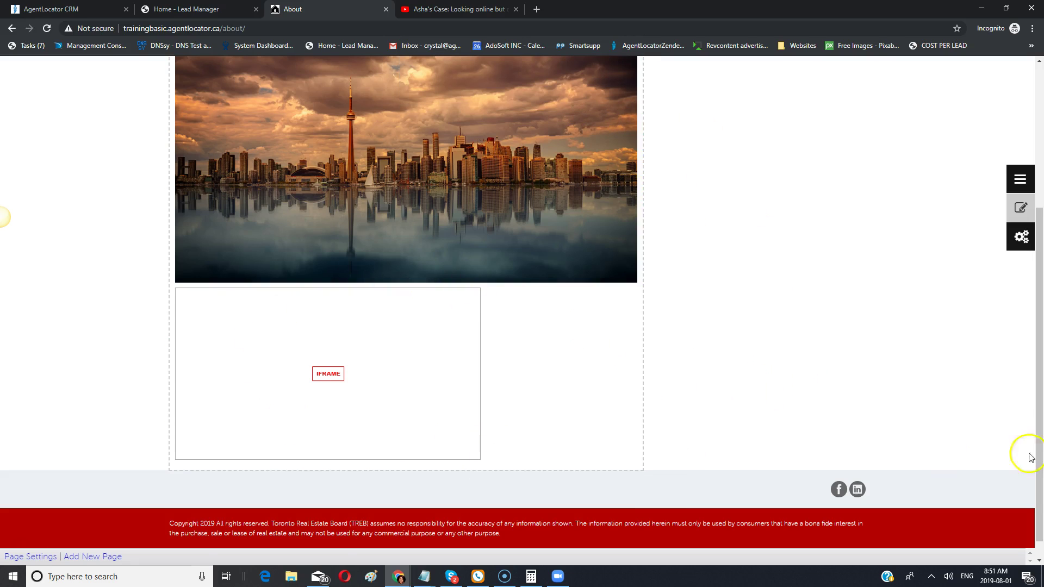
{"action": "left_click", "coordinate": [1021, 212]}
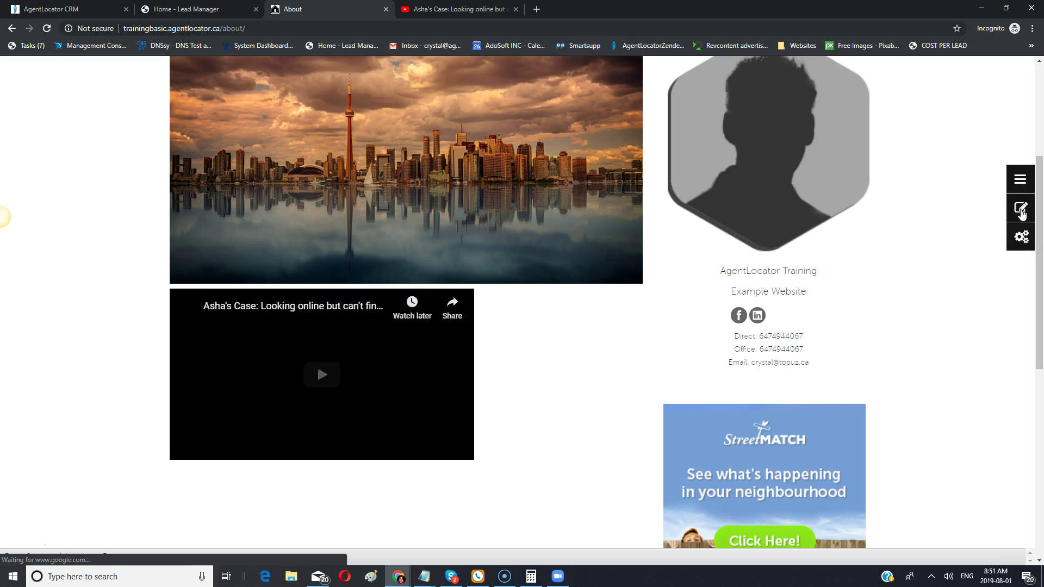
Test the skyline image's link on the live About page and close the Google page it opens
{"action": "scroll", "coordinate": [952, 283], "scroll_direction": "up", "scroll_amount": 2}
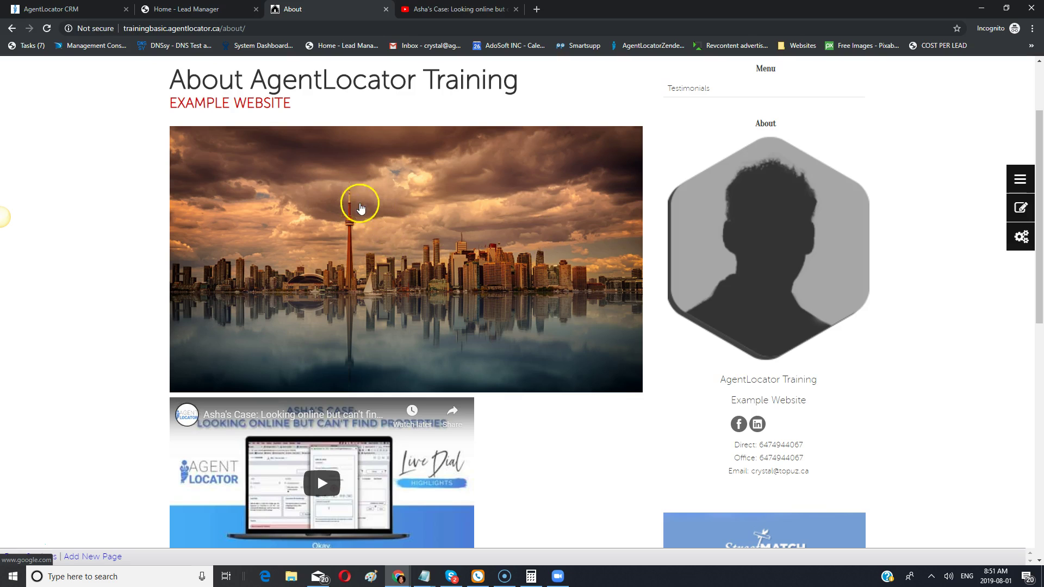
{"action": "left_click", "coordinate": [383, 219]}
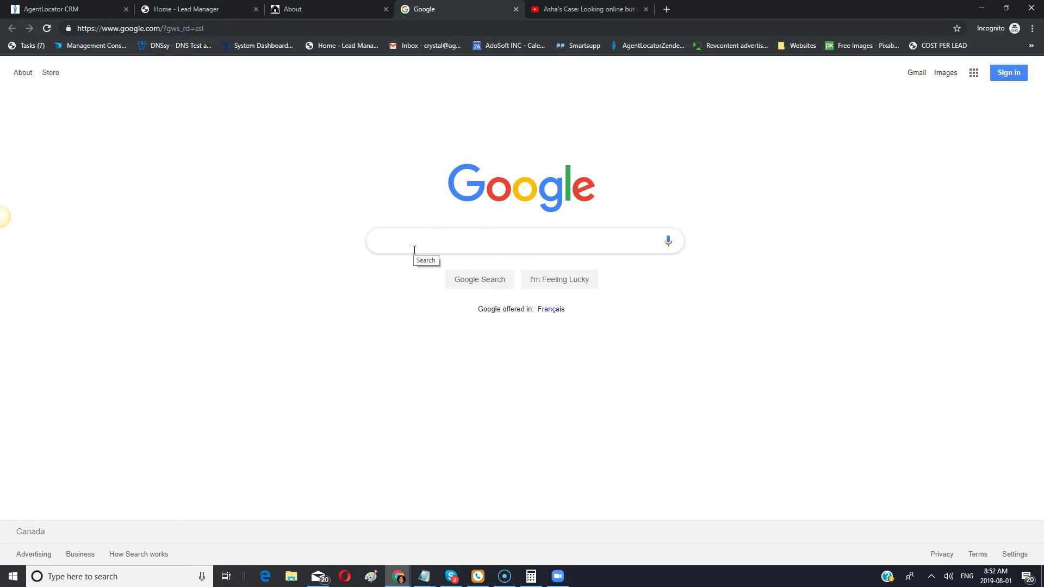
{"action": "left_click", "coordinate": [516, 10]}
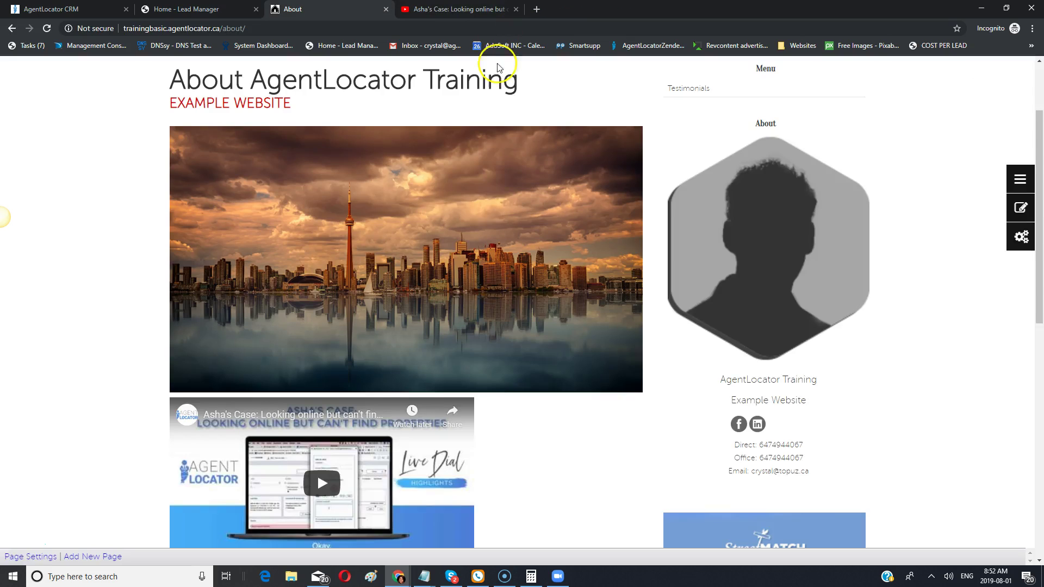
Test the embedded YouTube video on the live About page by playing it briefly and pausing it
{"action": "scroll", "coordinate": [522, 430], "scroll_direction": "up", "scroll_amount": 2}
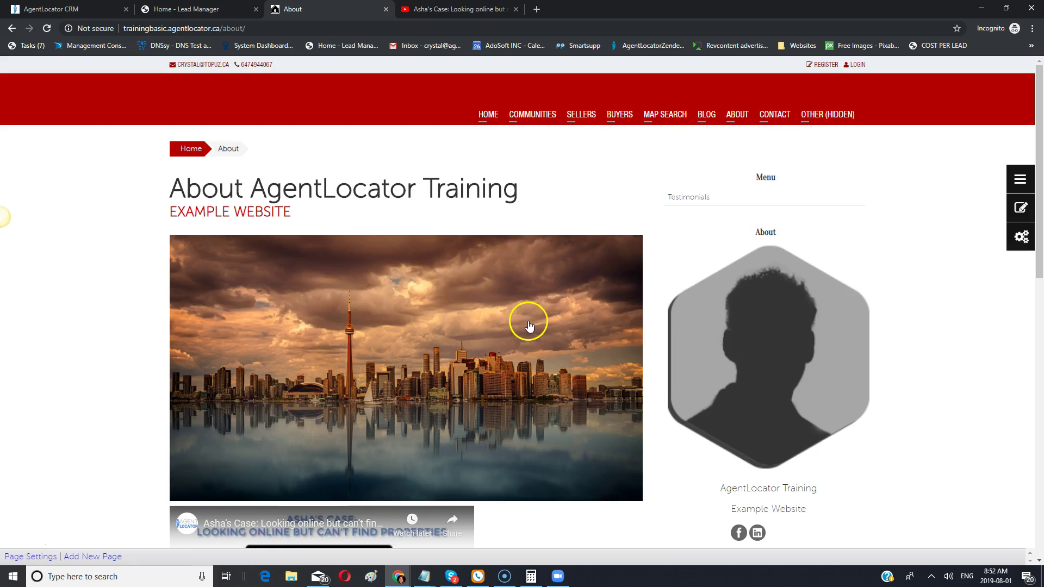
{"action": "scroll", "coordinate": [533, 323], "scroll_direction": "down", "scroll_amount": 5}
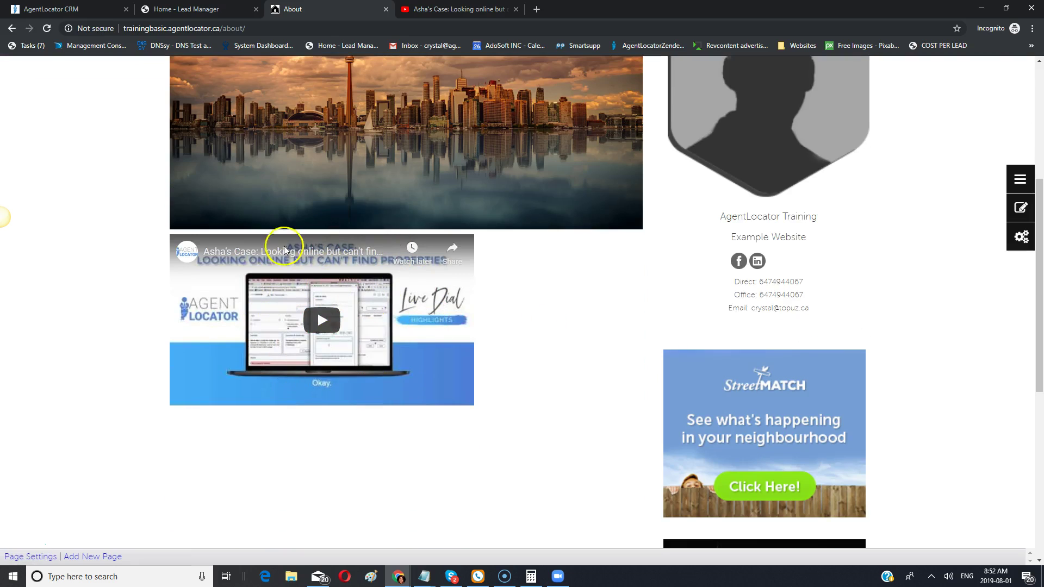
{"action": "left_click", "coordinate": [321, 320]}
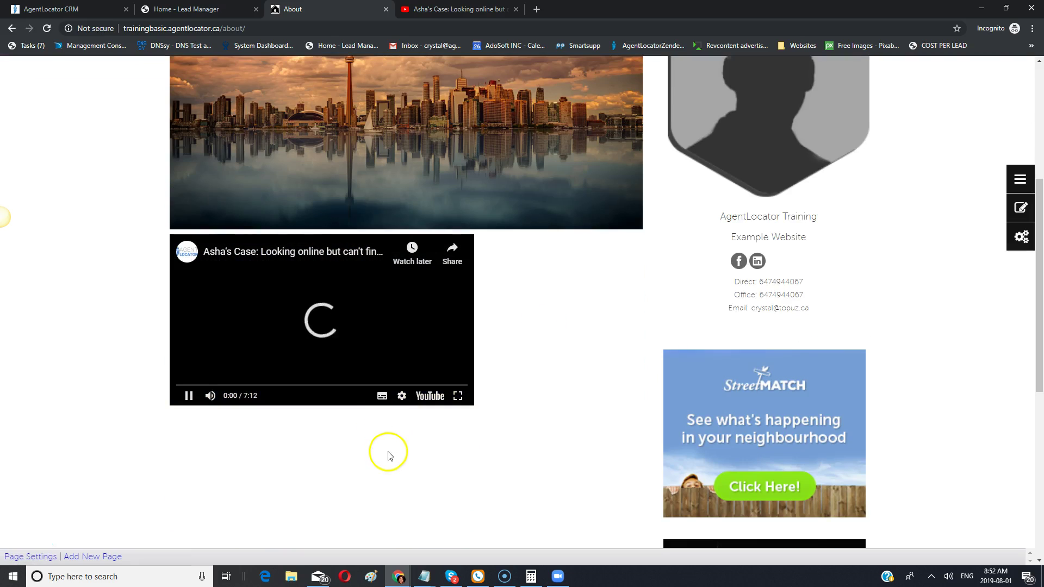
{"action": "left_click", "coordinate": [188, 400]}
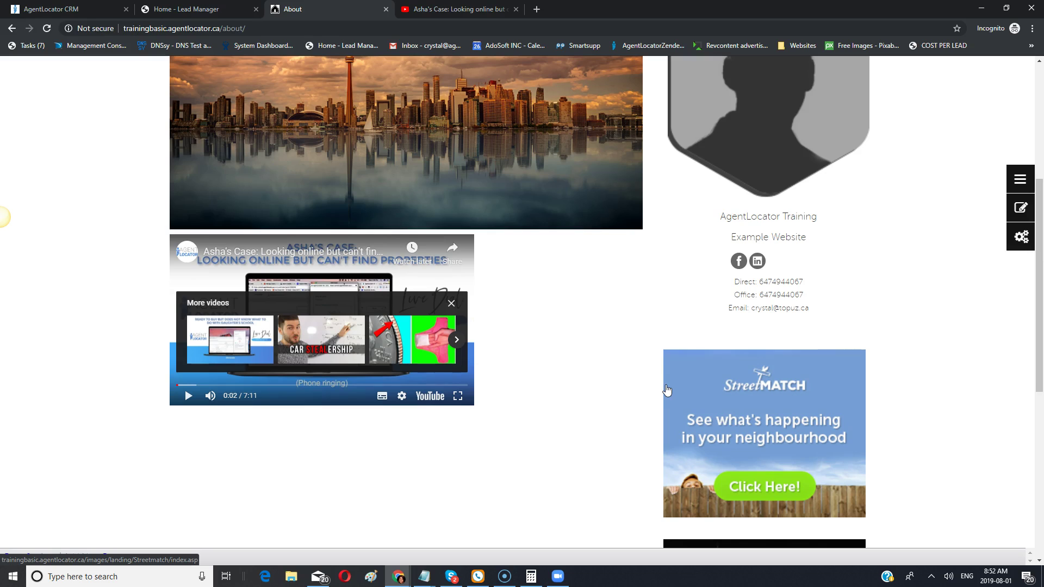
Review the layout of the live About page, including the skyline image, embedded video and sidebar
{"action": "scroll", "coordinate": [669, 381], "scroll_direction": "up", "scroll_amount": 4}
{"action": "scroll", "coordinate": [571, 446], "scroll_direction": "down", "scroll_amount": 3}
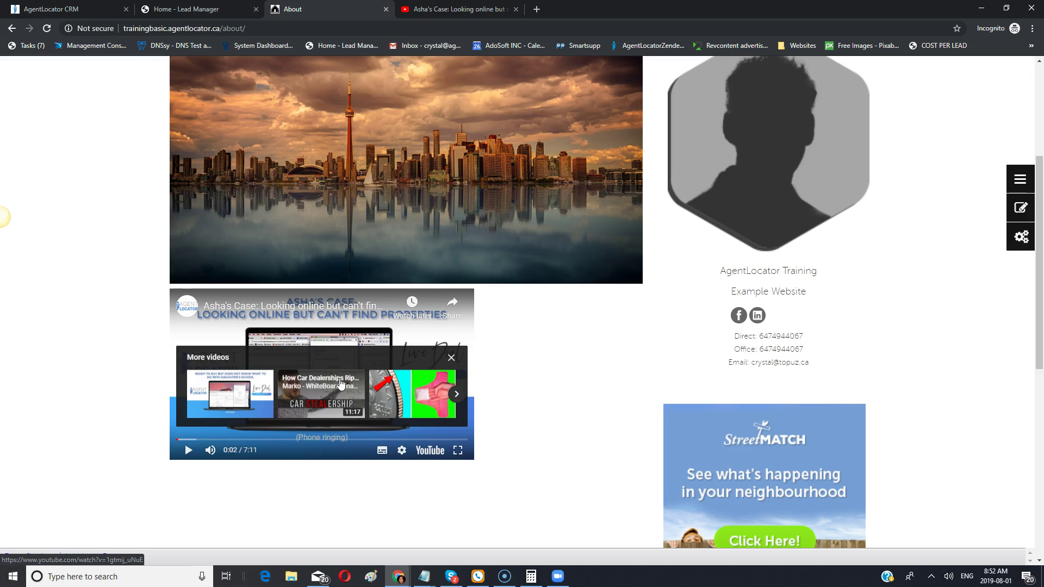
{"action": "scroll", "coordinate": [553, 396], "scroll_direction": "up", "scroll_amount": 4}
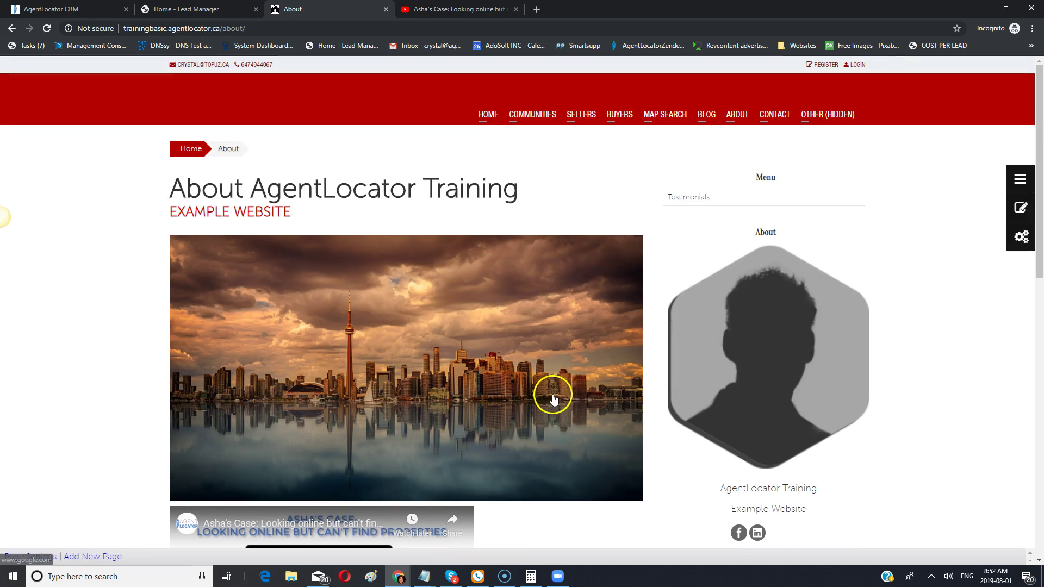
{"action": "left_click", "coordinate": [948, 375]}
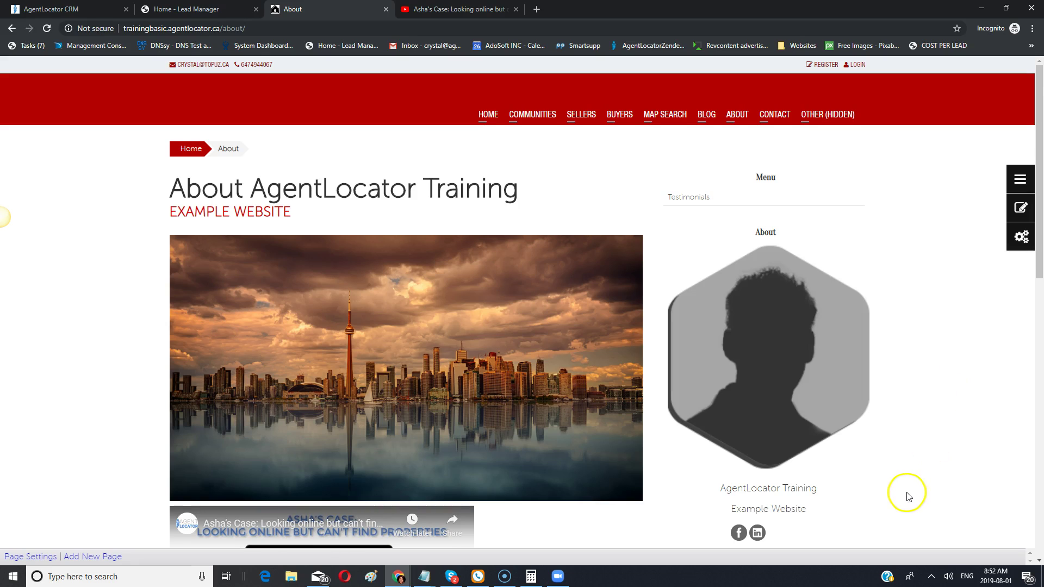
{"action": "scroll", "coordinate": [906, 489], "scroll_direction": "down", "scroll_amount": 1}
{"action": "scroll", "coordinate": [903, 484], "scroll_direction": "down", "scroll_amount": 1}
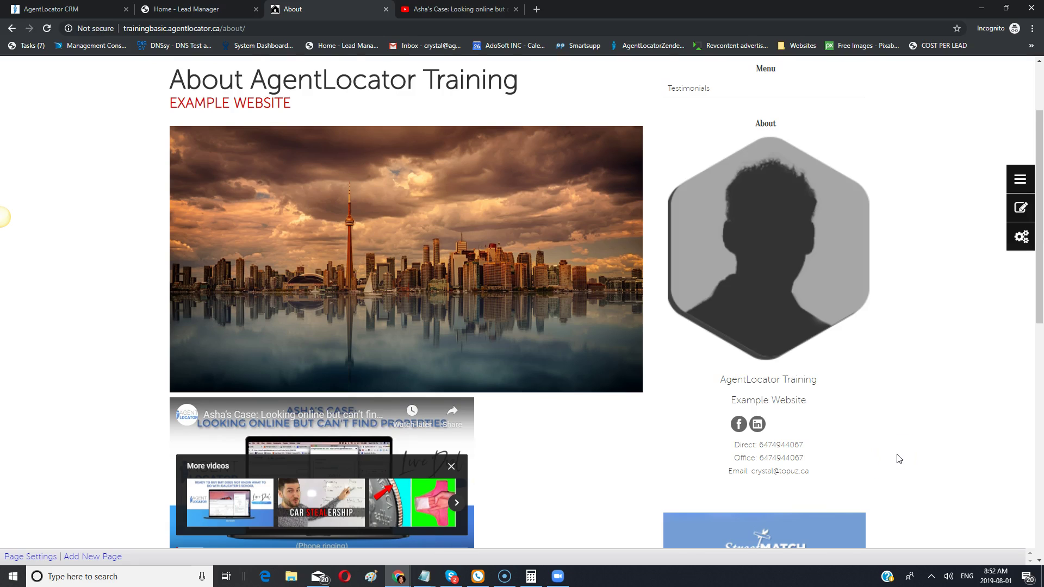
{"action": "scroll", "coordinate": [899, 460], "scroll_direction": "down", "scroll_amount": 1}
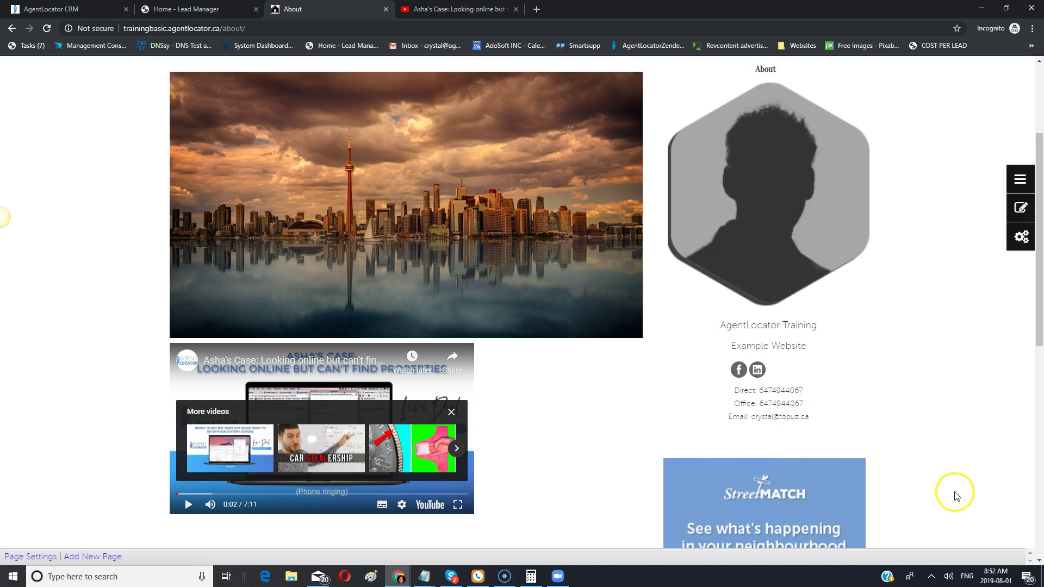
{"action": "scroll", "coordinate": [951, 493], "scroll_direction": "down", "scroll_amount": 4}
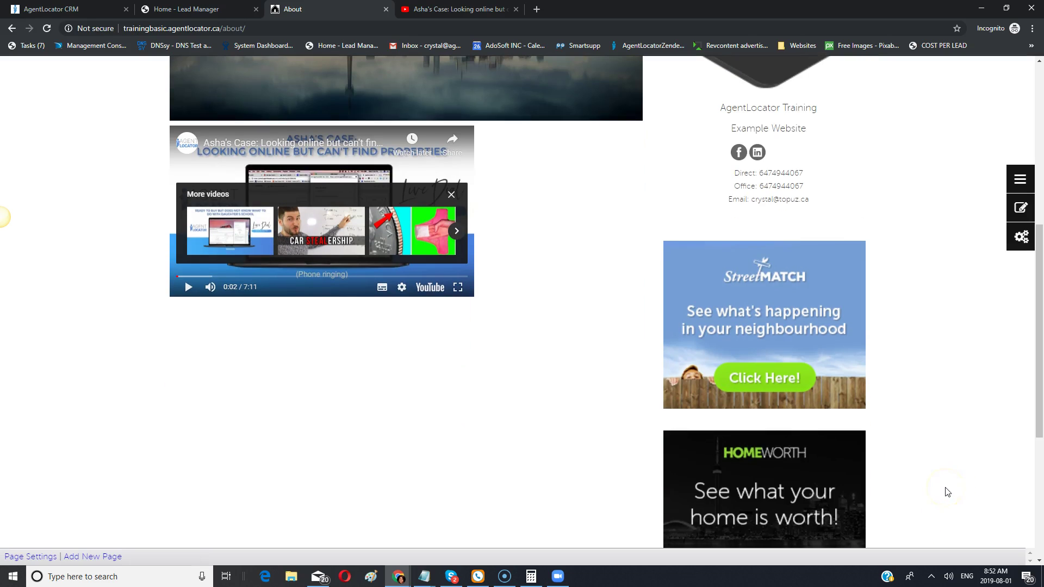
{"action": "scroll", "coordinate": [834, 529], "scroll_direction": "up", "scroll_amount": 6}
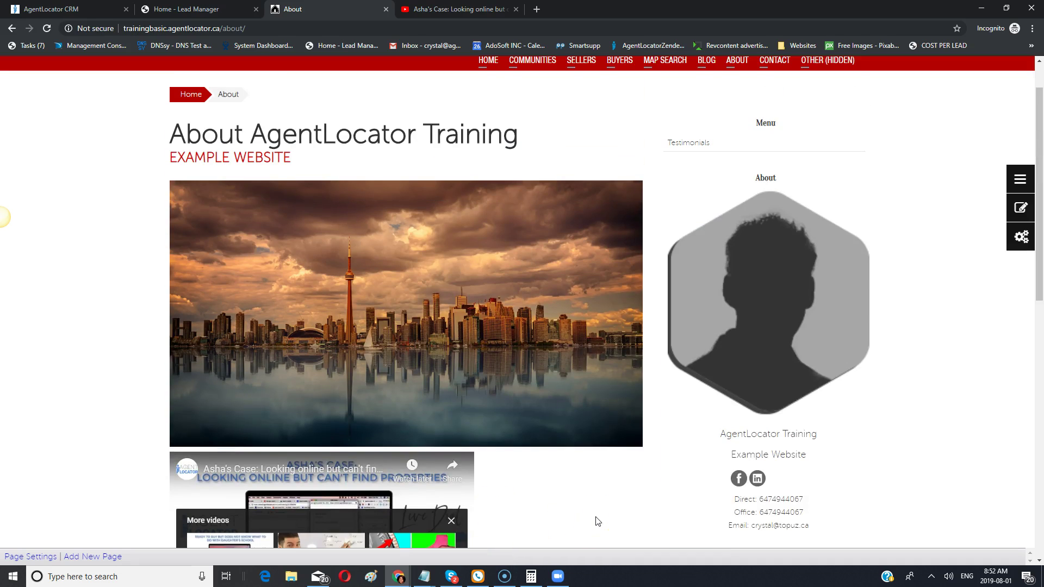
{"action": "scroll", "coordinate": [598, 522], "scroll_direction": "up", "scroll_amount": 1}
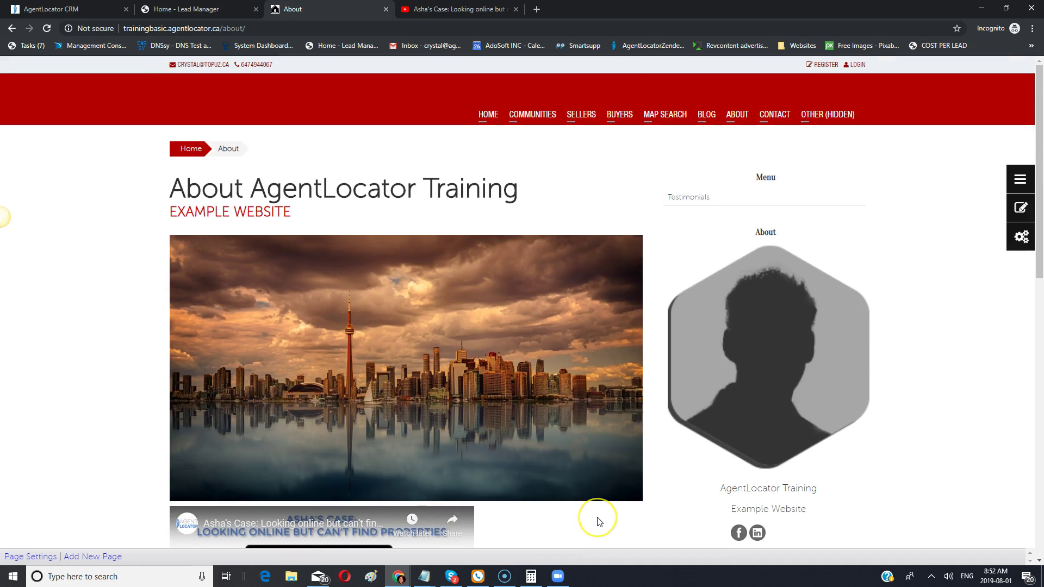
{"action": "scroll", "coordinate": [598, 521], "scroll_direction": "down", "scroll_amount": 1}
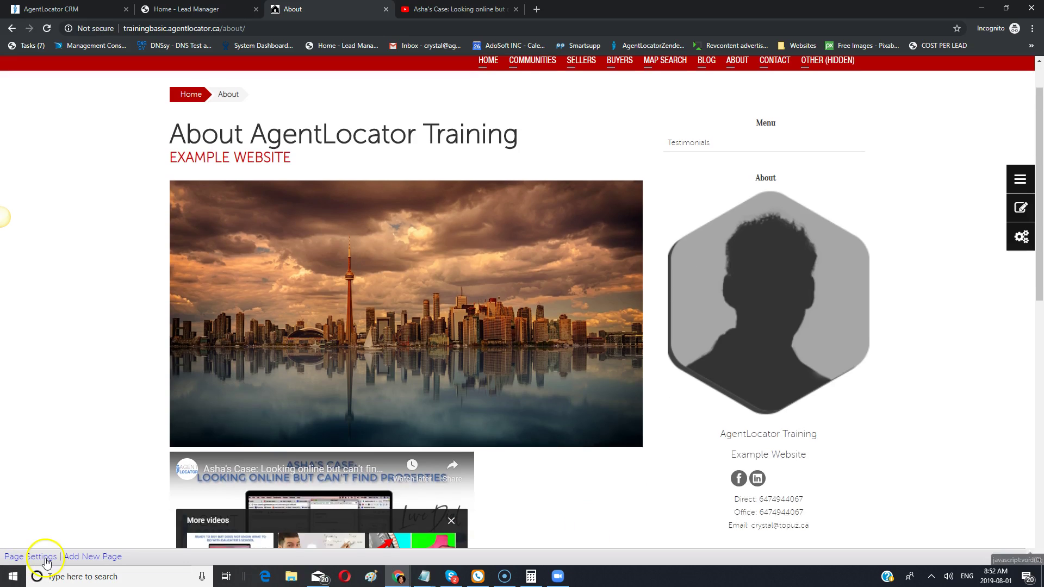
Open the About page's settings and inspect the available parent categories without choosing a different one
{"action": "left_click", "coordinate": [43, 560]}
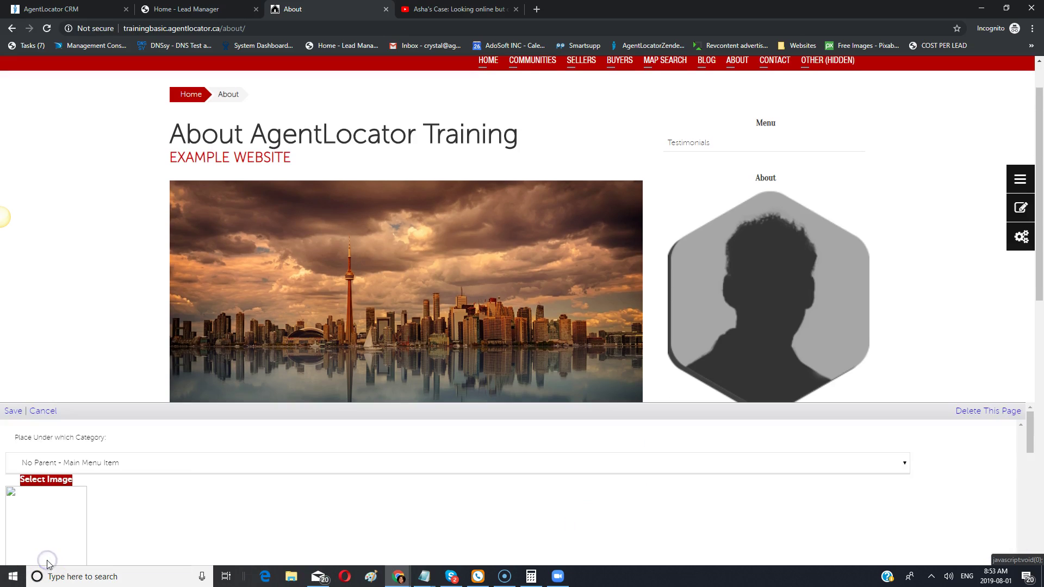
{"action": "scroll", "coordinate": [294, 530], "scroll_direction": "down", "scroll_amount": 4}
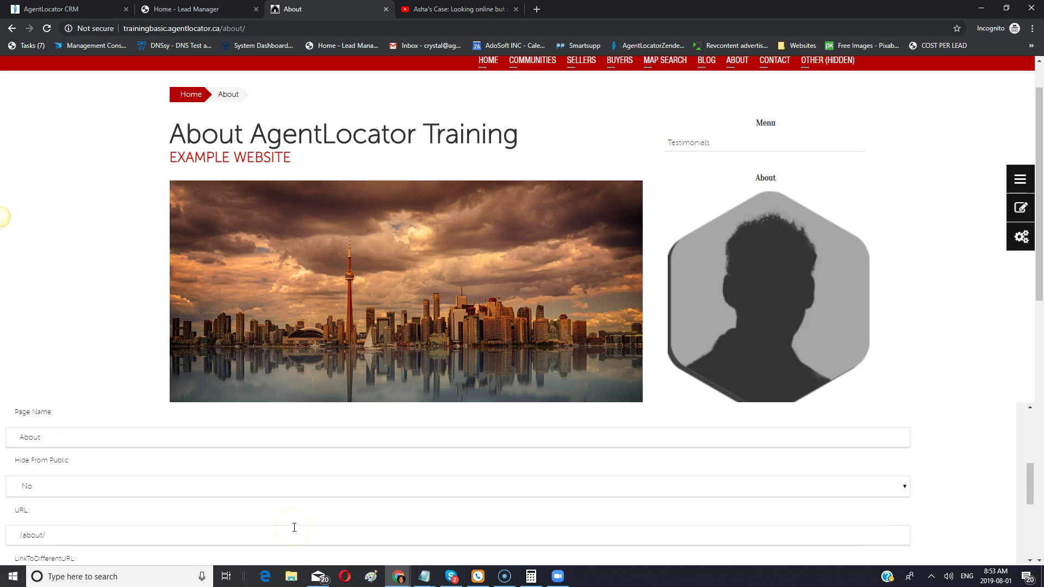
{"action": "scroll", "coordinate": [106, 482], "scroll_direction": "up", "scroll_amount": 3}
{"action": "scroll", "coordinate": [106, 482], "scroll_direction": "up", "scroll_amount": 2}
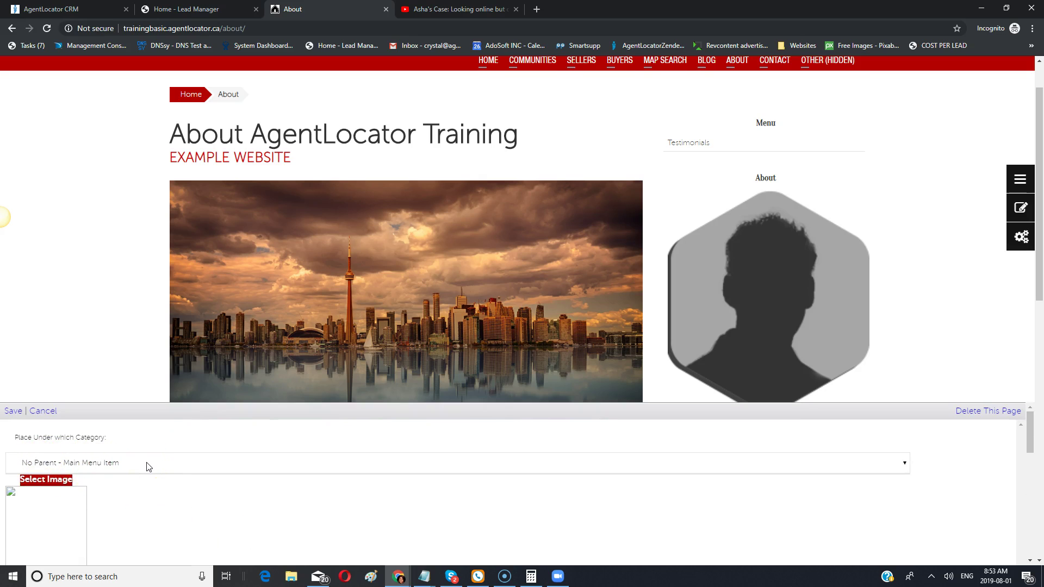
{"action": "left_click", "coordinate": [109, 465]}
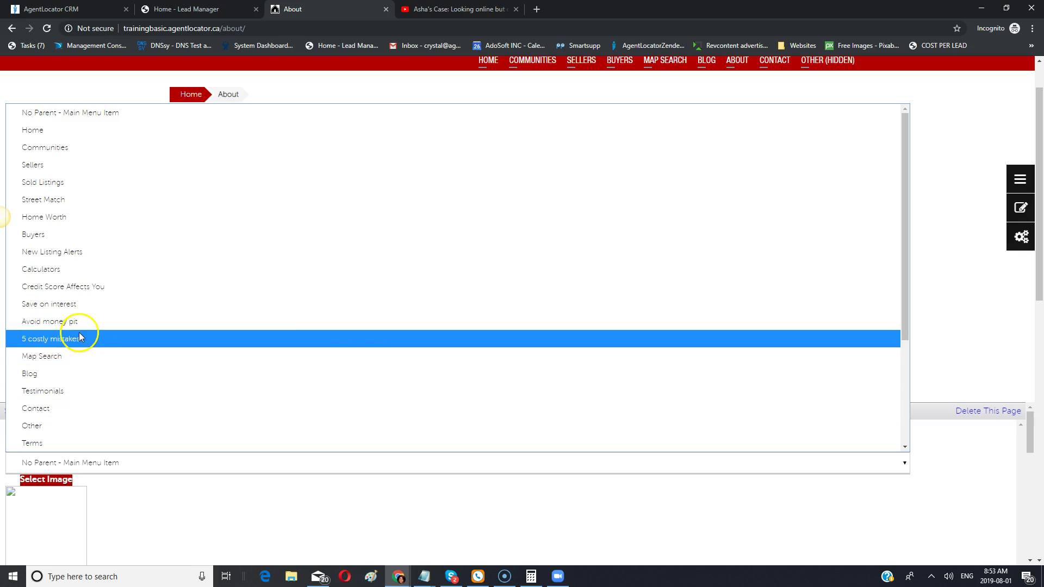
{"action": "left_click", "coordinate": [1002, 350]}
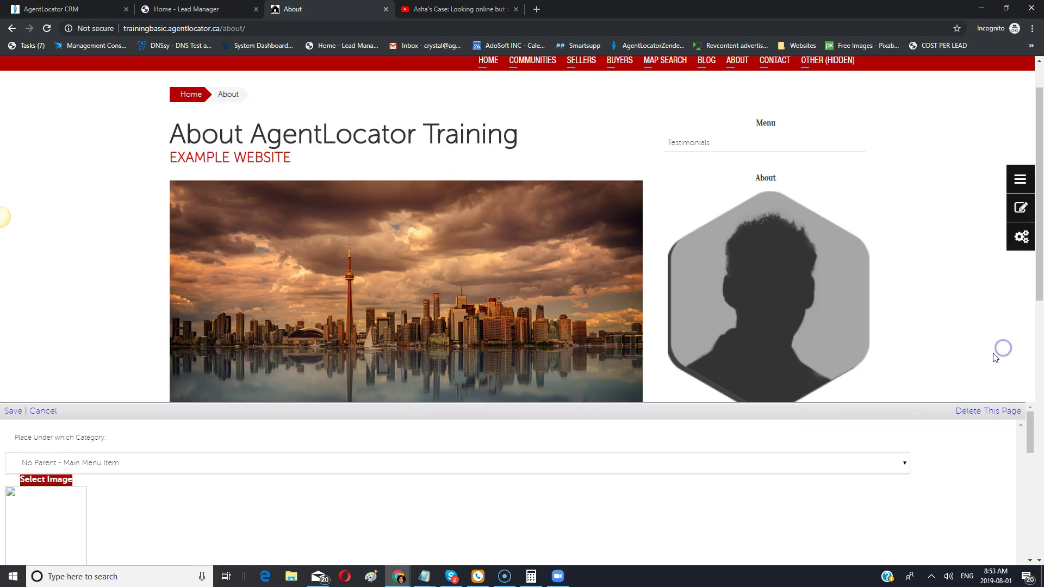
Set the About page's image to People2.png from the People category of the image gallery
{"action": "scroll", "coordinate": [98, 522], "scroll_direction": "down", "scroll_amount": 2}
{"action": "scroll", "coordinate": [123, 506], "scroll_direction": "up", "scroll_amount": 1}
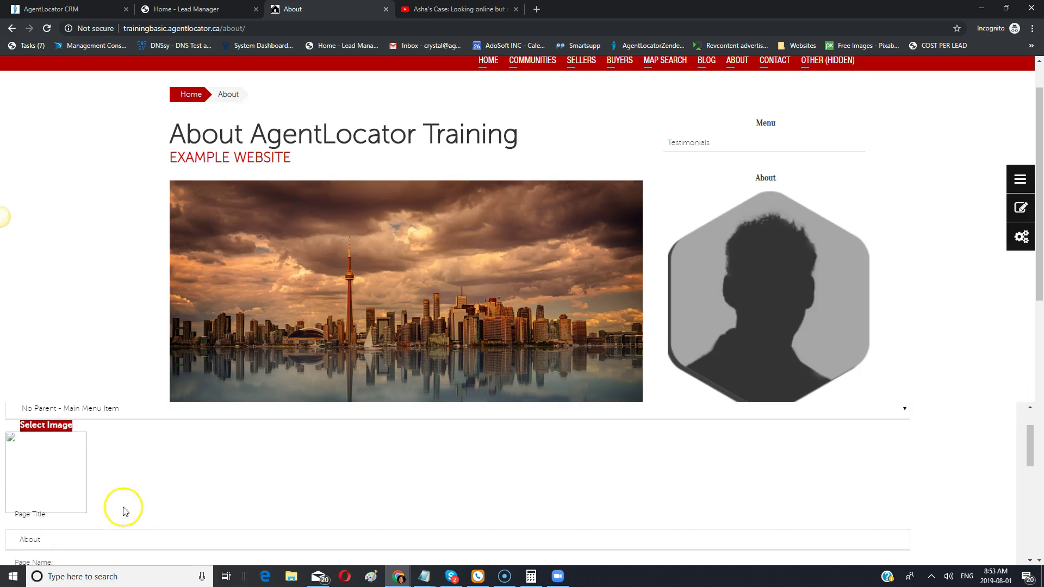
{"action": "left_click", "coordinate": [26, 431]}
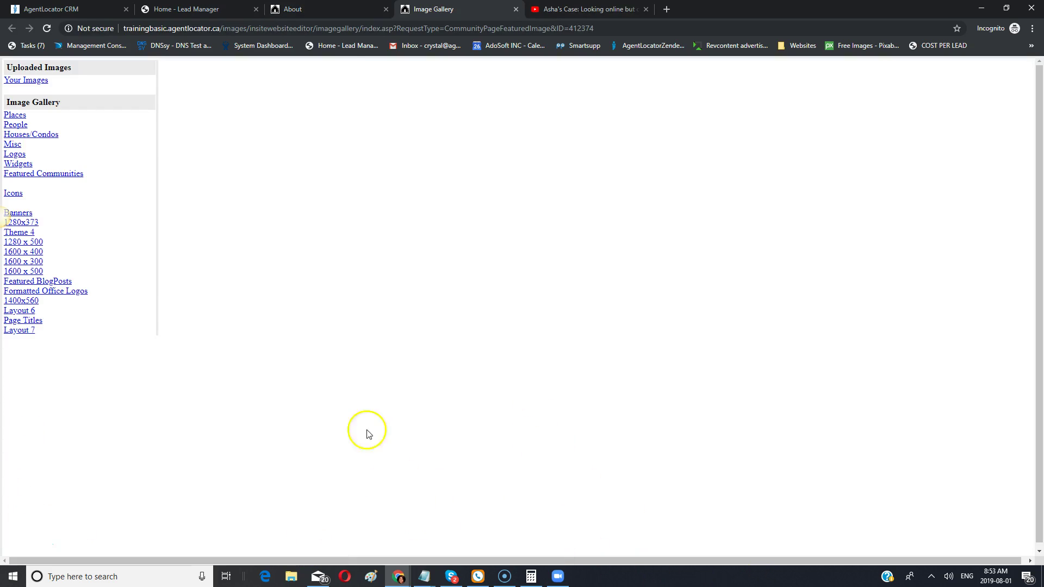
{"action": "left_click", "coordinate": [15, 125]}
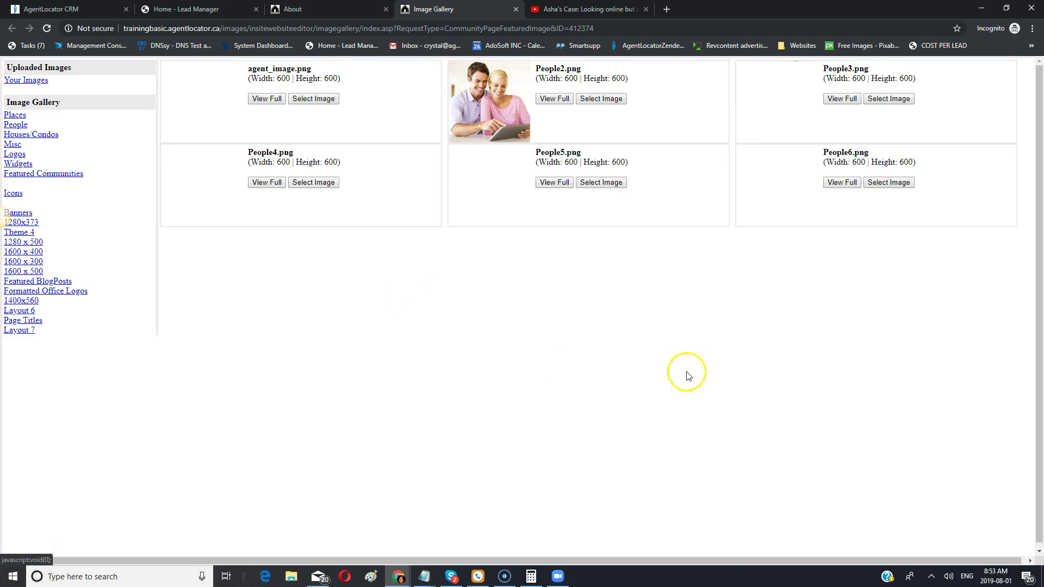
{"action": "left_click", "coordinate": [596, 103]}
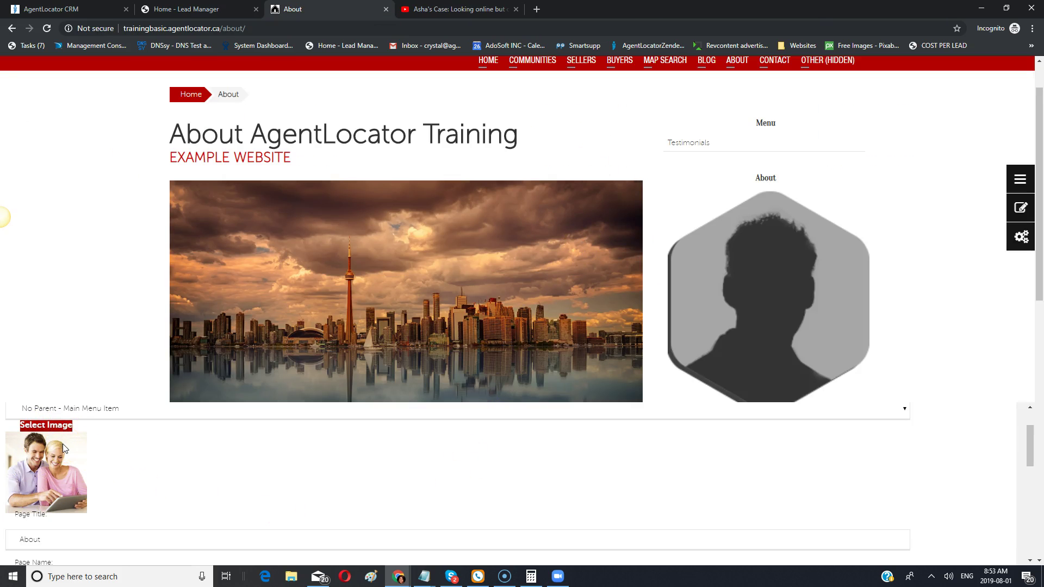
Examine the About page's title, name, public visibility, URL, alternate link, meta keywords and meta description settings
{"action": "scroll", "coordinate": [144, 487], "scroll_direction": "down", "scroll_amount": 2}
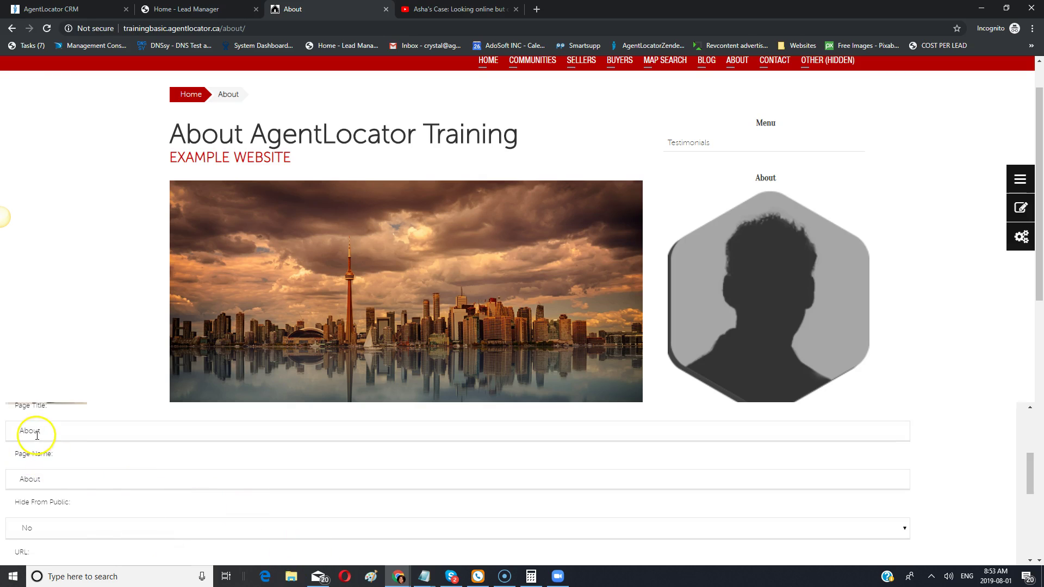
{"action": "scroll", "coordinate": [82, 478], "scroll_direction": "down", "scroll_amount": 1}
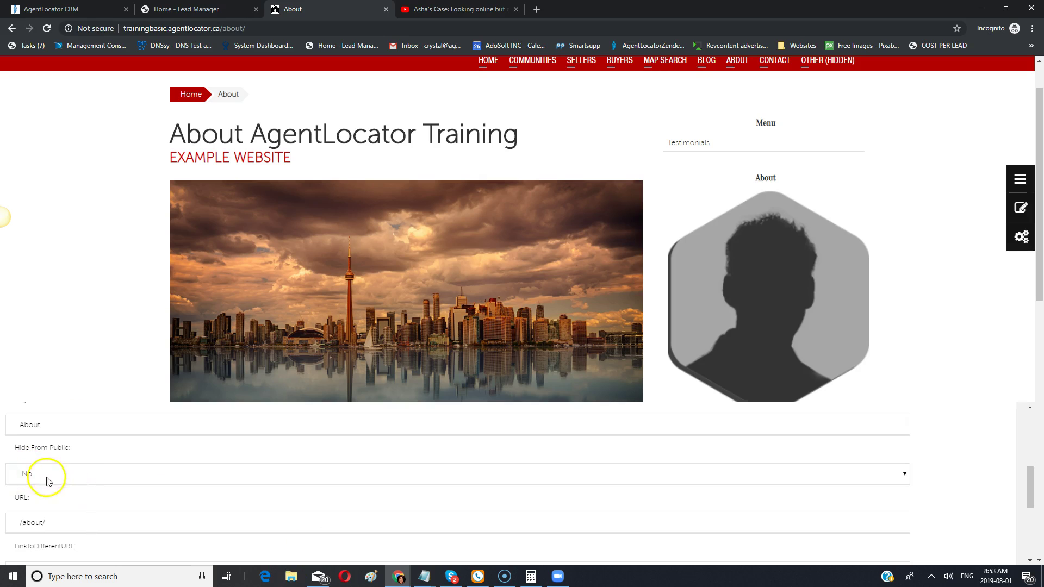
{"action": "scroll", "coordinate": [77, 483], "scroll_direction": "down", "scroll_amount": 1}
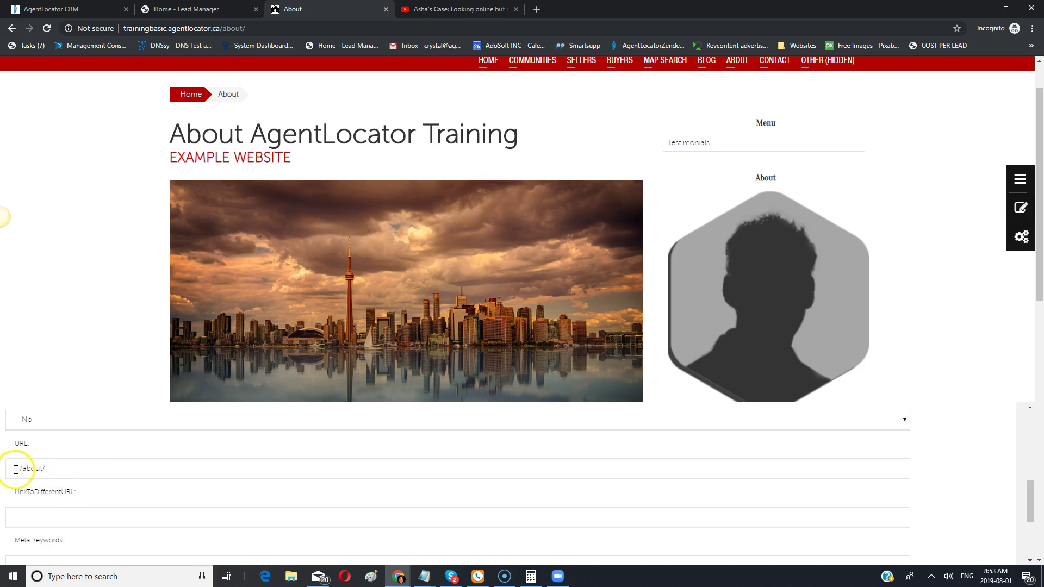
{"action": "scroll", "coordinate": [82, 479], "scroll_direction": "up", "scroll_amount": 2}
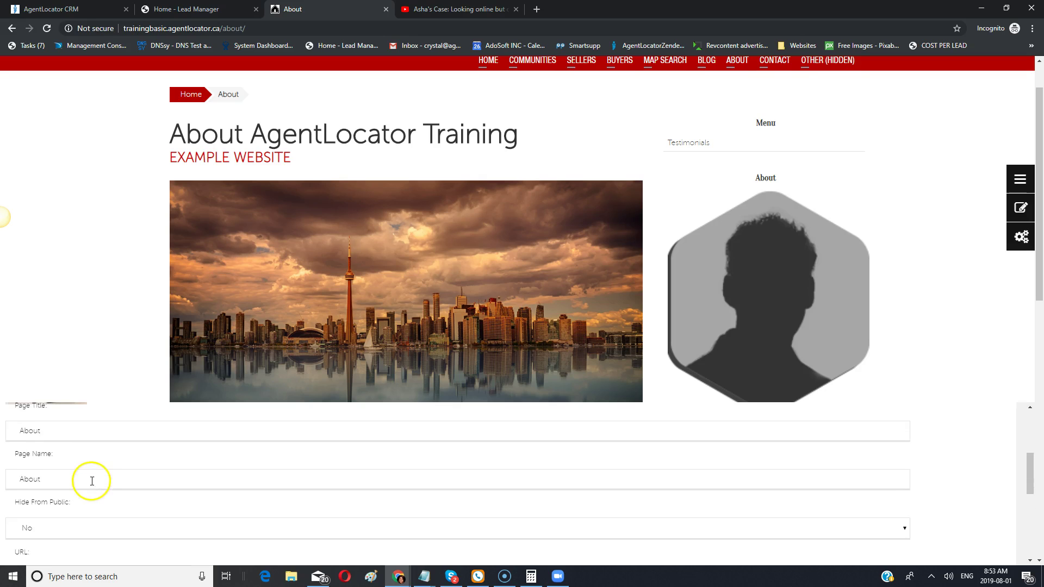
{"action": "scroll", "coordinate": [91, 476], "scroll_direction": "down", "scroll_amount": 3}
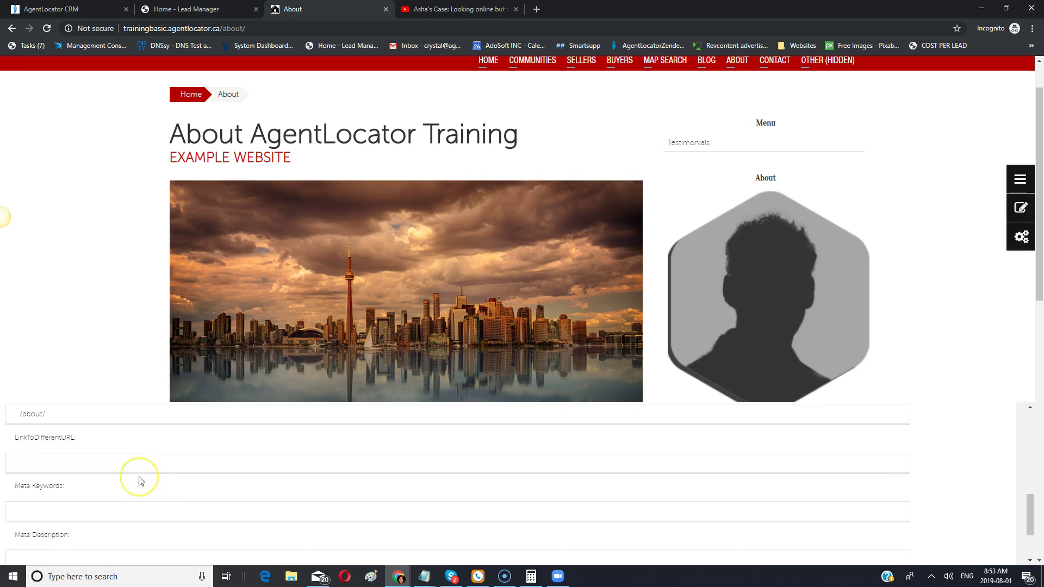
{"action": "left_click", "coordinate": [153, 492]}
{"action": "scroll", "coordinate": [209, 533], "scroll_direction": "up", "scroll_amount": 1}
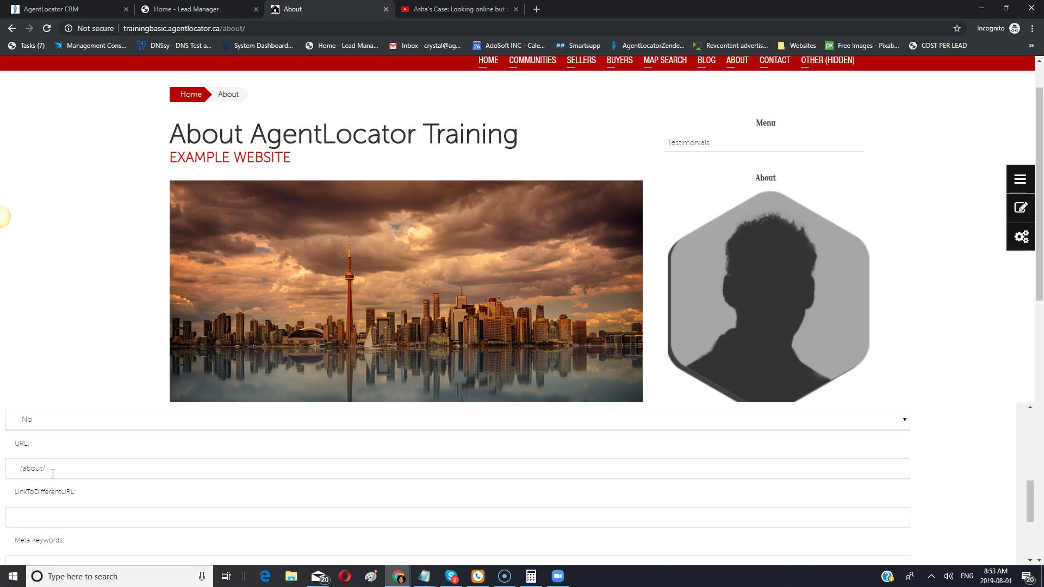
{"action": "scroll", "coordinate": [53, 474], "scroll_direction": "down", "scroll_amount": 1}
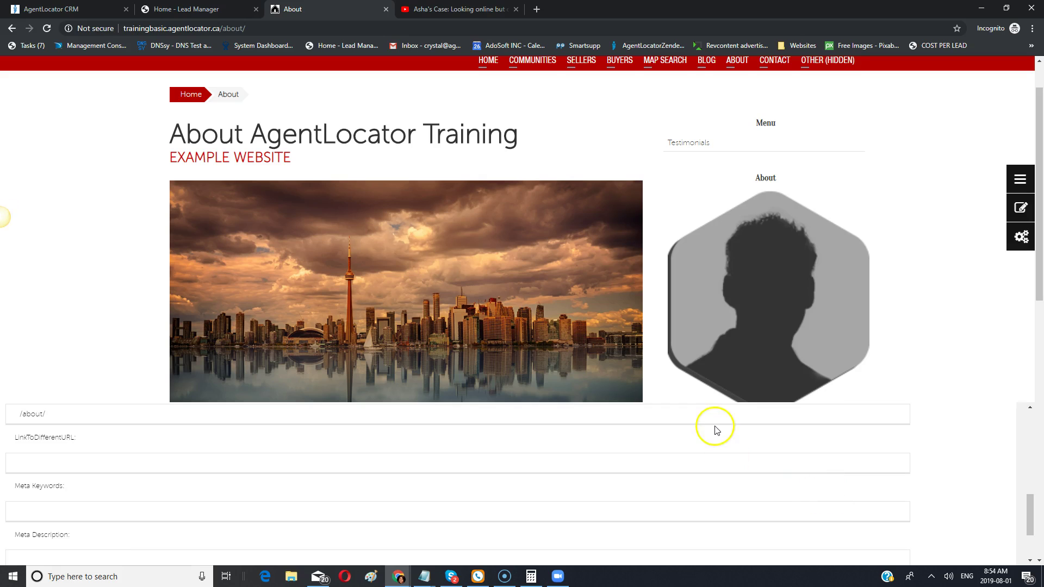
{"action": "scroll", "coordinate": [159, 524], "scroll_direction": "down", "scroll_amount": 1}
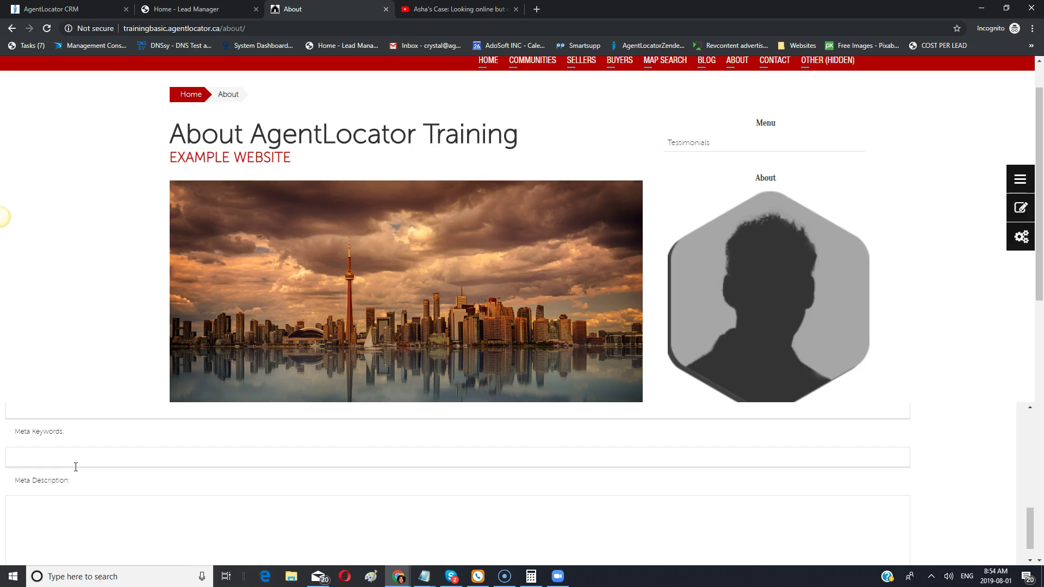
{"action": "scroll", "coordinate": [210, 431], "scroll_direction": "down", "scroll_amount": 1}
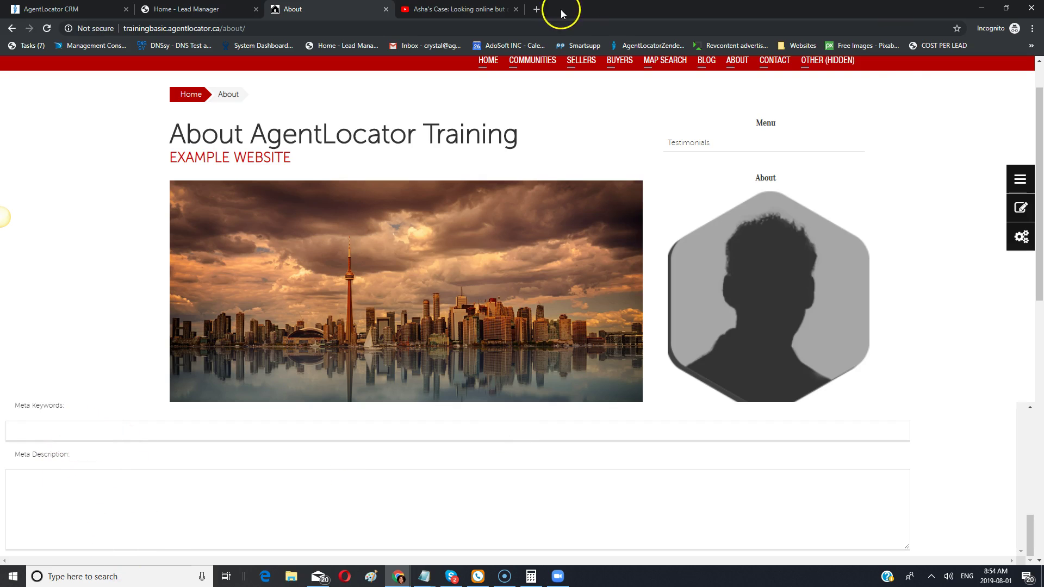
Search Google for "toronto realtor" in a new browser tab
{"action": "key", "text": "ctrl+t"}
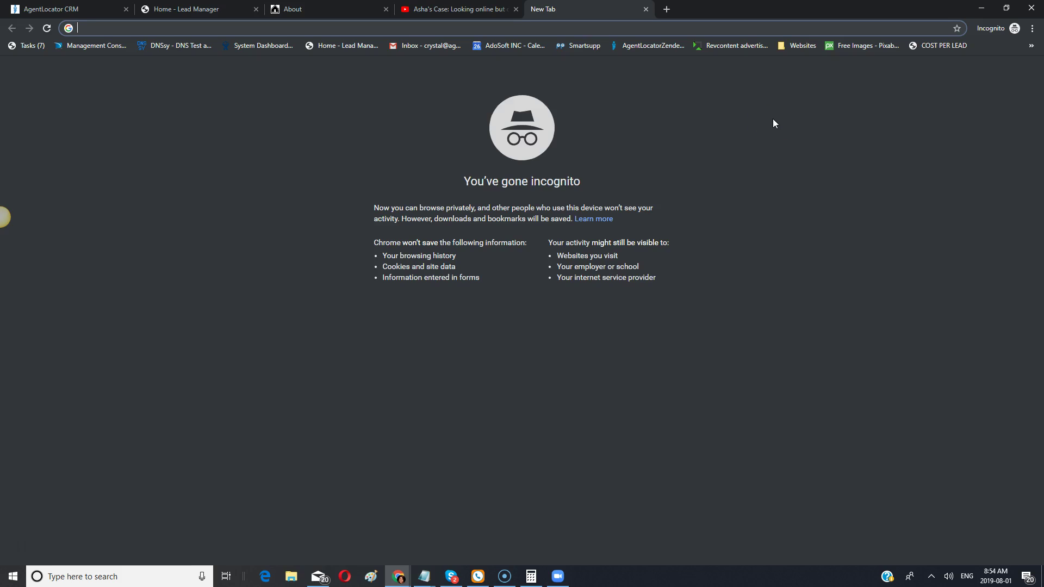
{"action": "type", "text": "toron"}
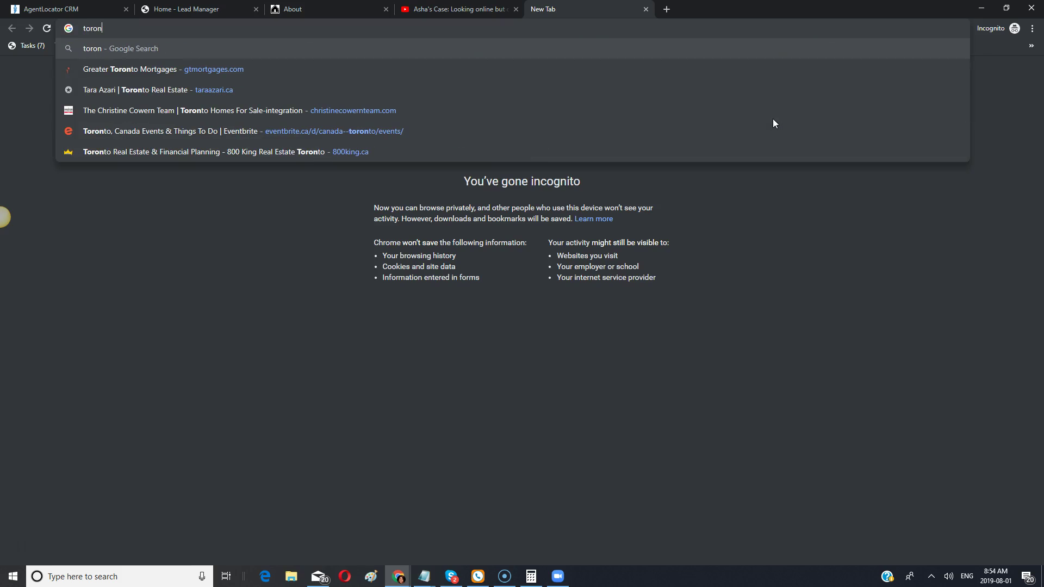
{"action": "type", "text": "to realtor"}
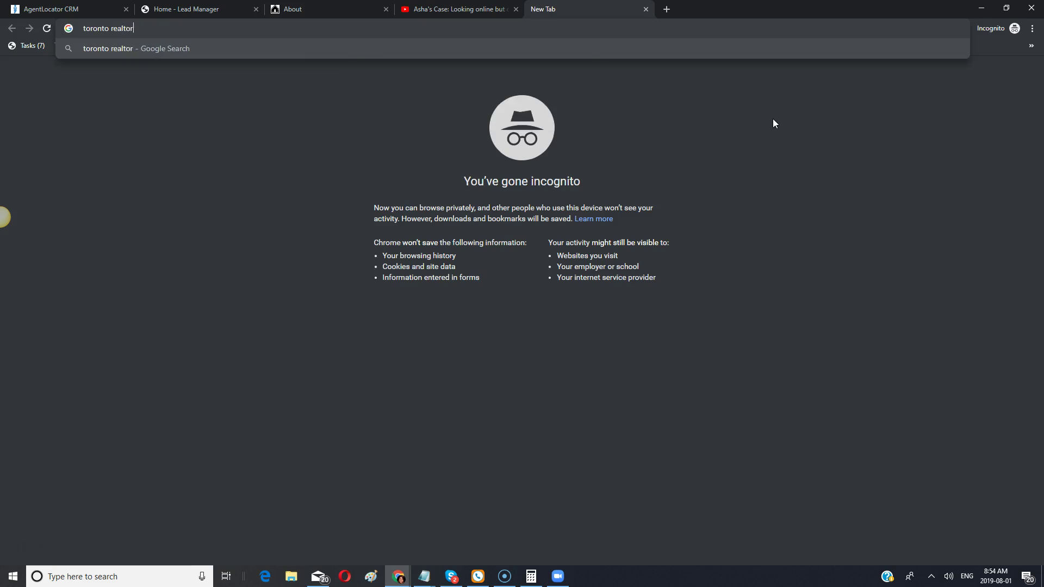
{"action": "key", "text": "Return"}
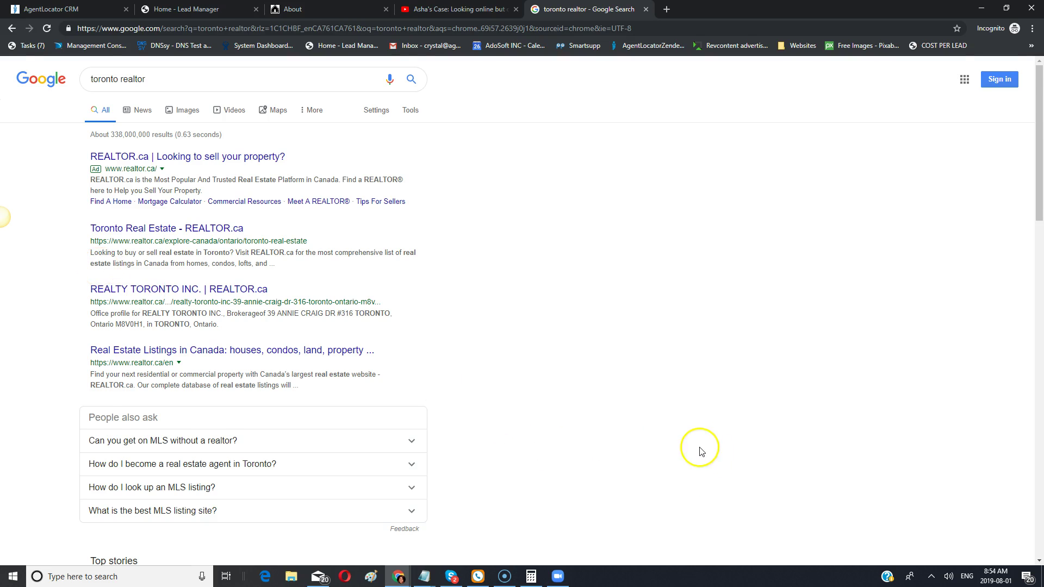
Examine the page titles and descriptions in the Google results for "toronto realtor"
{"action": "scroll", "coordinate": [700, 448], "scroll_direction": "down", "scroll_amount": 7}
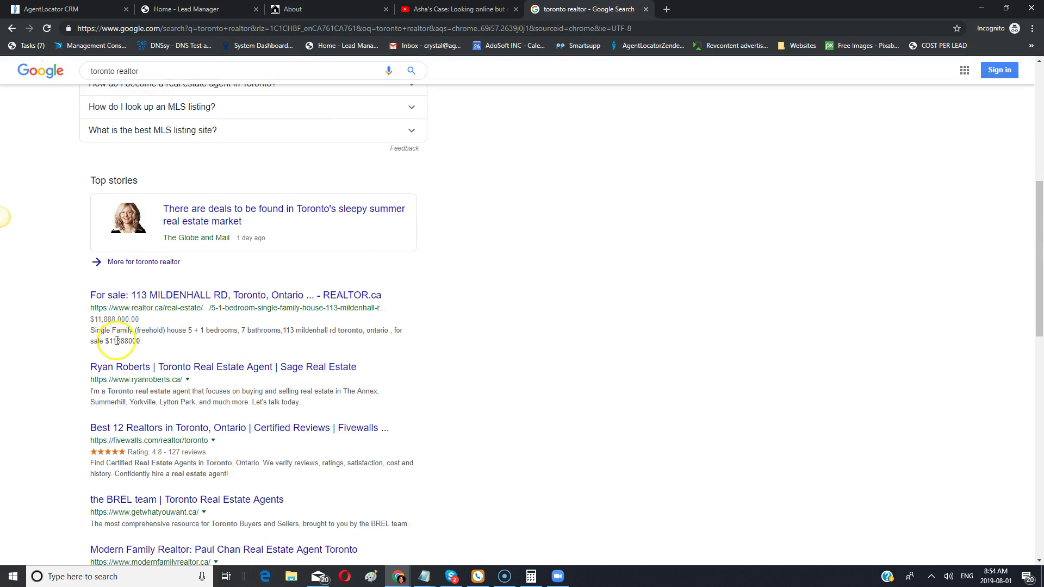
{"action": "scroll", "coordinate": [440, 407], "scroll_direction": "down", "scroll_amount": 1}
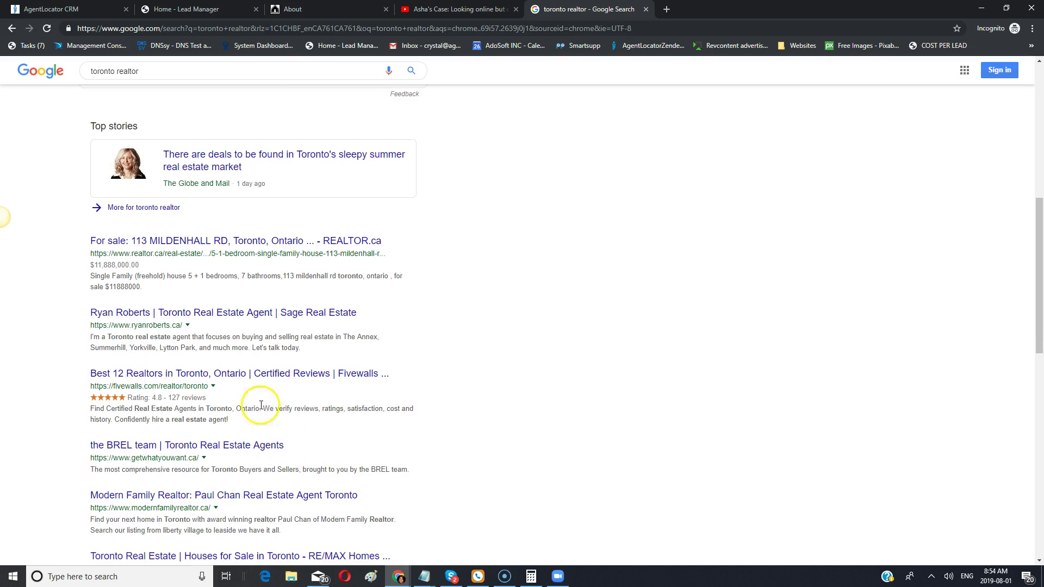
{"action": "scroll", "coordinate": [274, 419], "scroll_direction": "down", "scroll_amount": 3}
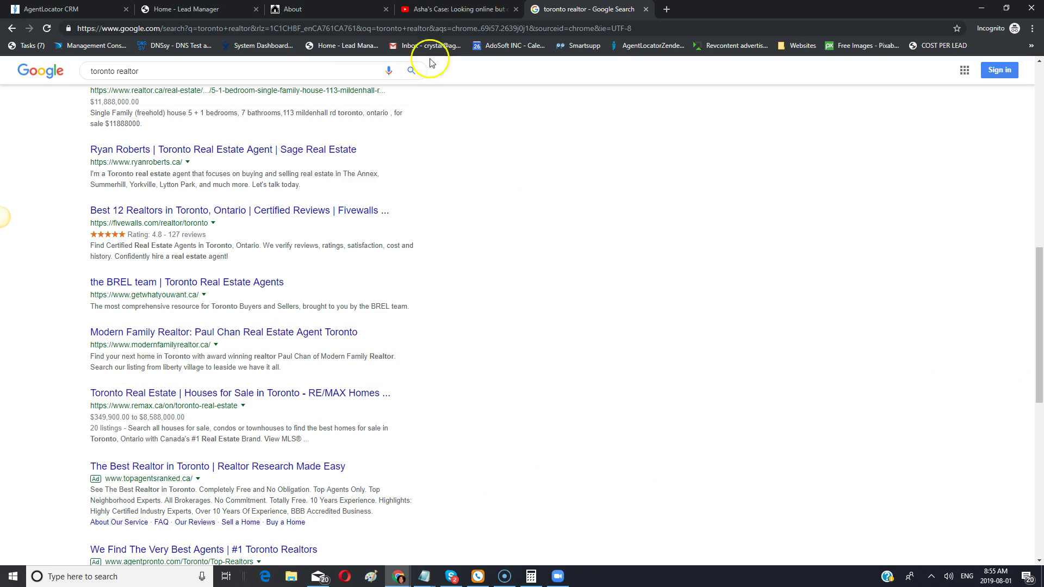
Return to the About page of the website and close its page settings
{"action": "left_click", "coordinate": [322, 9]}
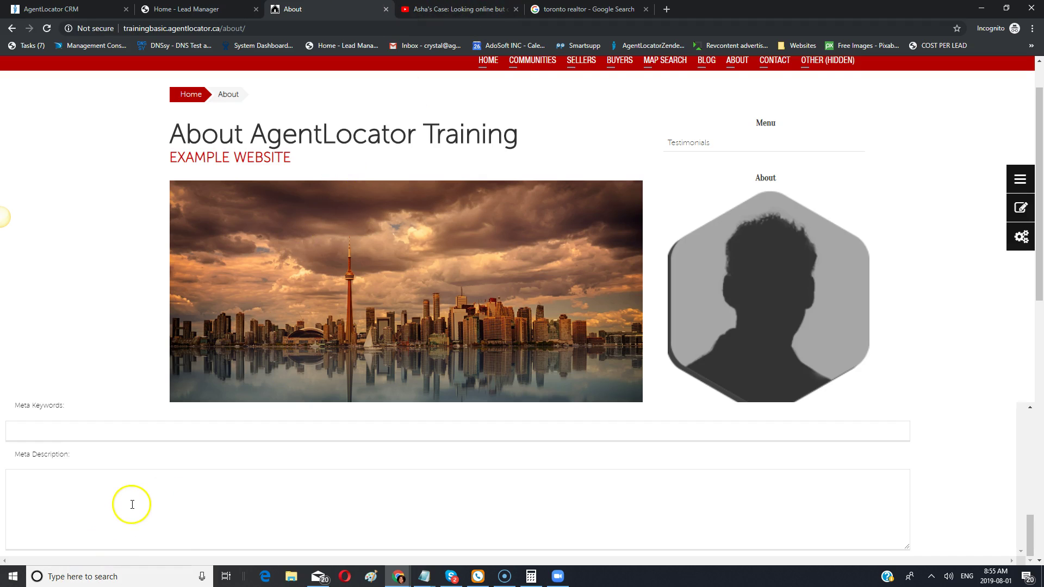
{"action": "scroll", "coordinate": [132, 504], "scroll_direction": "up", "scroll_amount": 8}
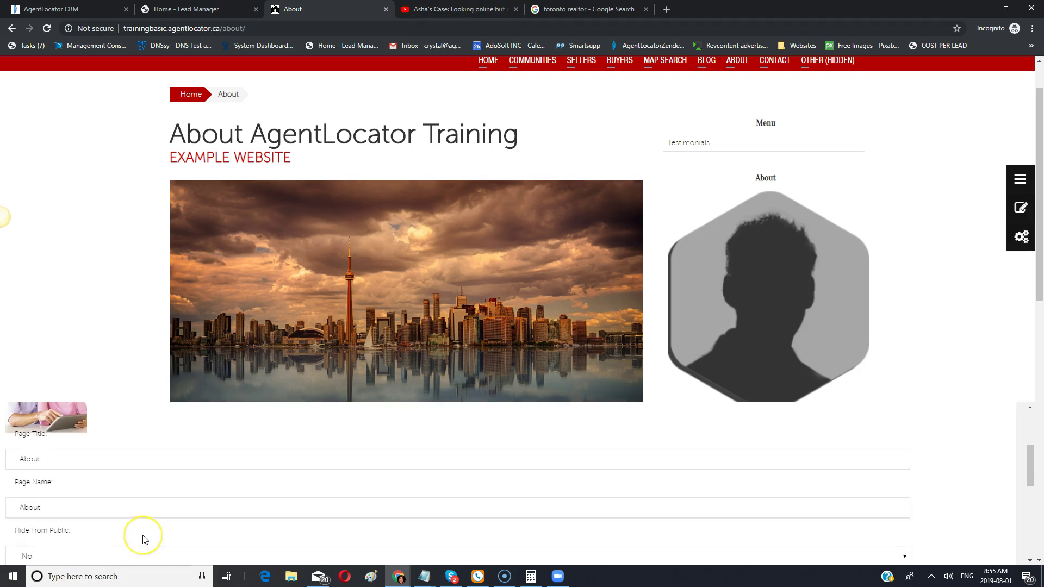
{"action": "scroll", "coordinate": [145, 538], "scroll_direction": "up", "scroll_amount": 5}
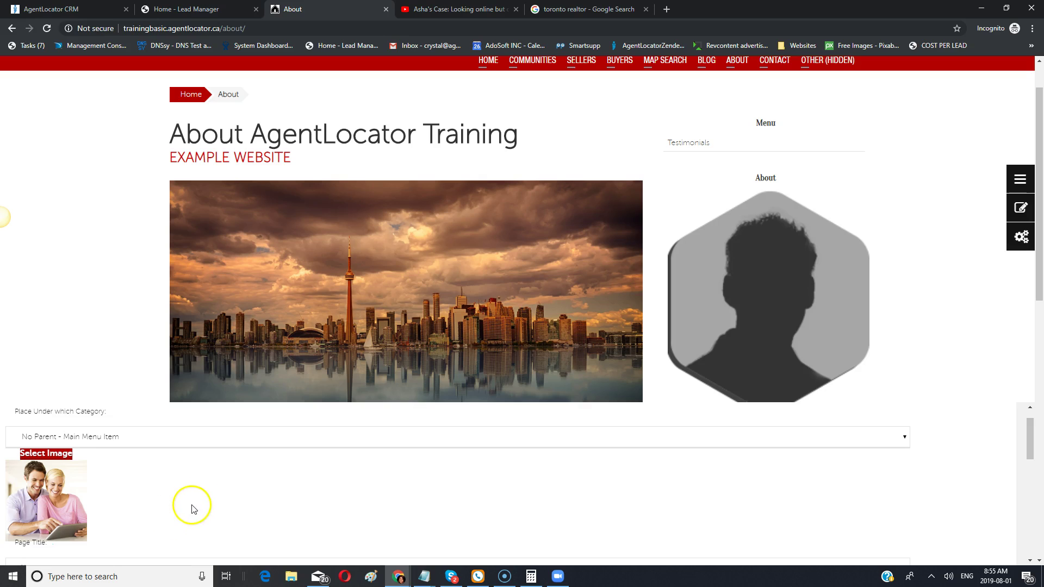
{"action": "scroll", "coordinate": [161, 509], "scroll_direction": "up", "scroll_amount": 1}
{"action": "left_click", "coordinate": [12, 411]}
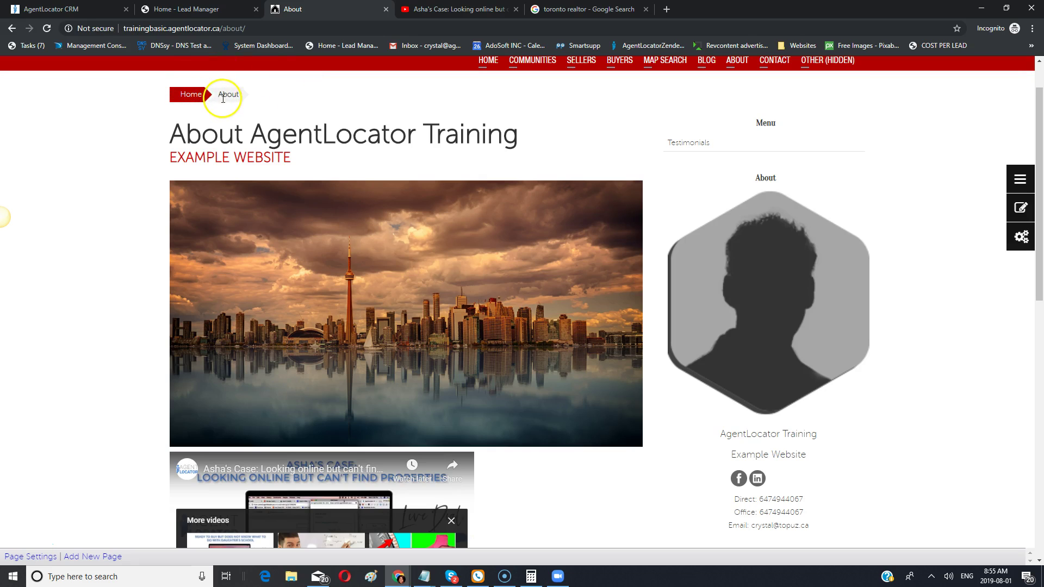
Start a new page with the About page type, and enter About2 as its page title and page name
{"action": "left_click", "coordinate": [93, 558]}
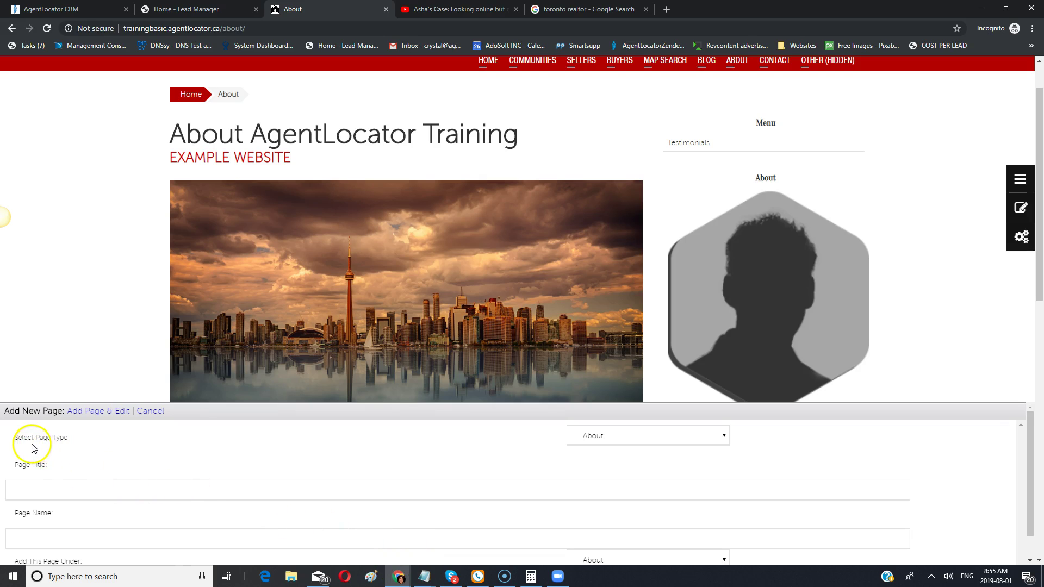
{"action": "left_click", "coordinate": [622, 439]}
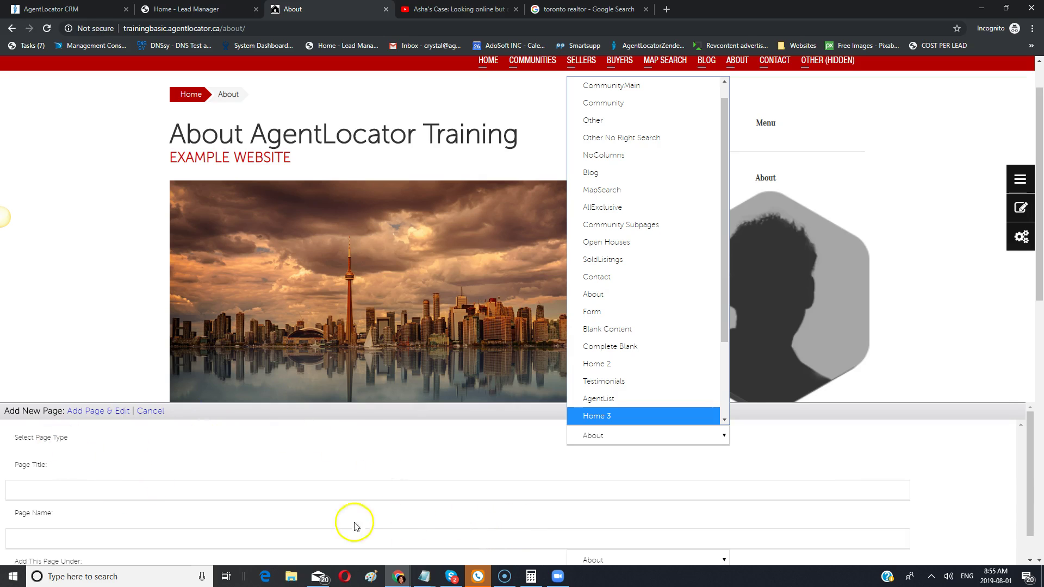
{"action": "left_click", "coordinate": [207, 465]}
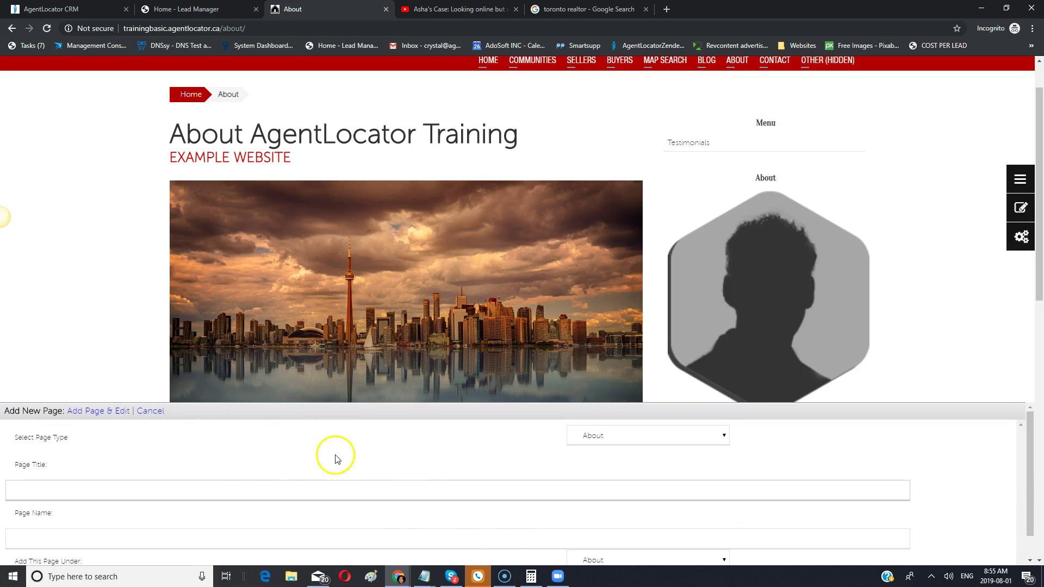
{"action": "scroll", "coordinate": [82, 485], "scroll_direction": "down", "scroll_amount": 1}
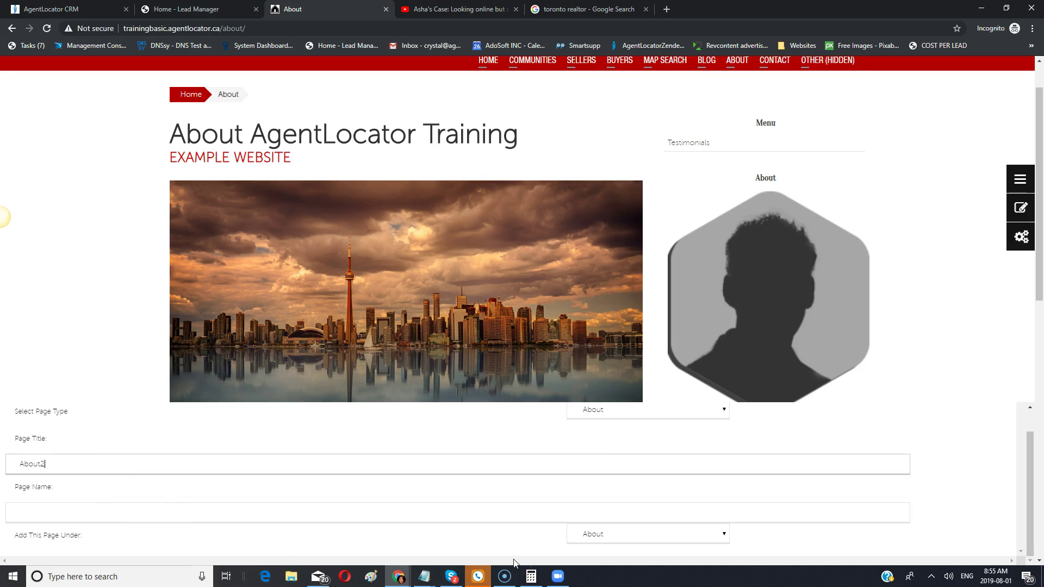
{"action": "left_click", "coordinate": [80, 513]}
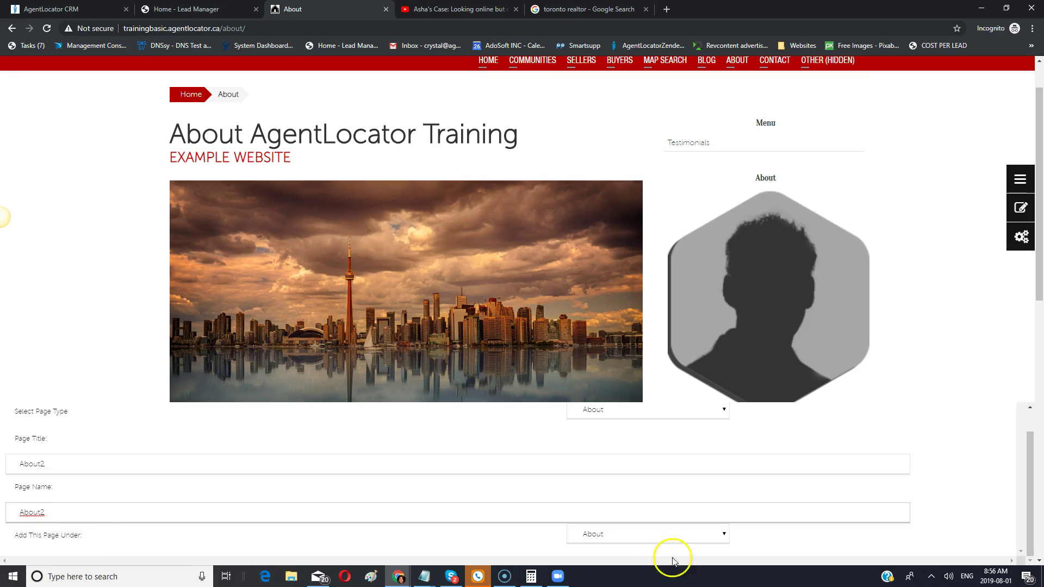
Place the new page under About and add it for editing
{"action": "left_click", "coordinate": [595, 536]}
{"action": "left_click", "coordinate": [836, 548]}
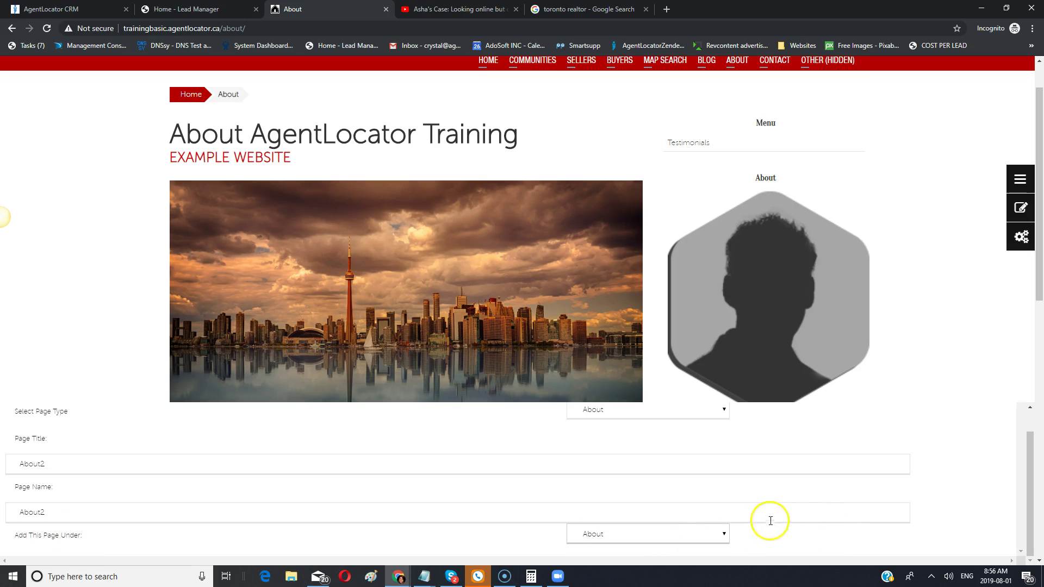
{"action": "left_click", "coordinate": [680, 535]}
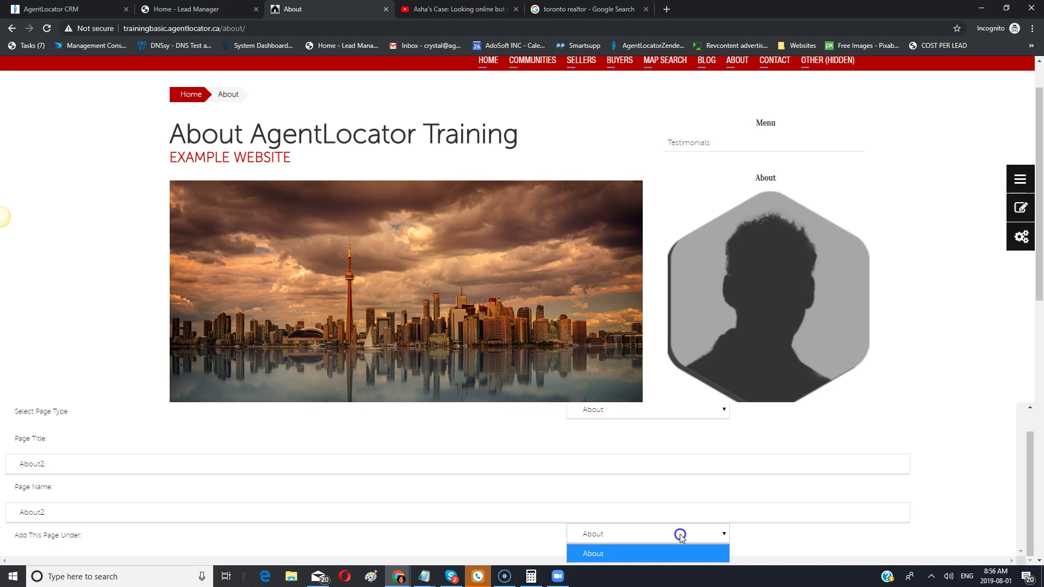
{"action": "left_click", "coordinate": [589, 553]}
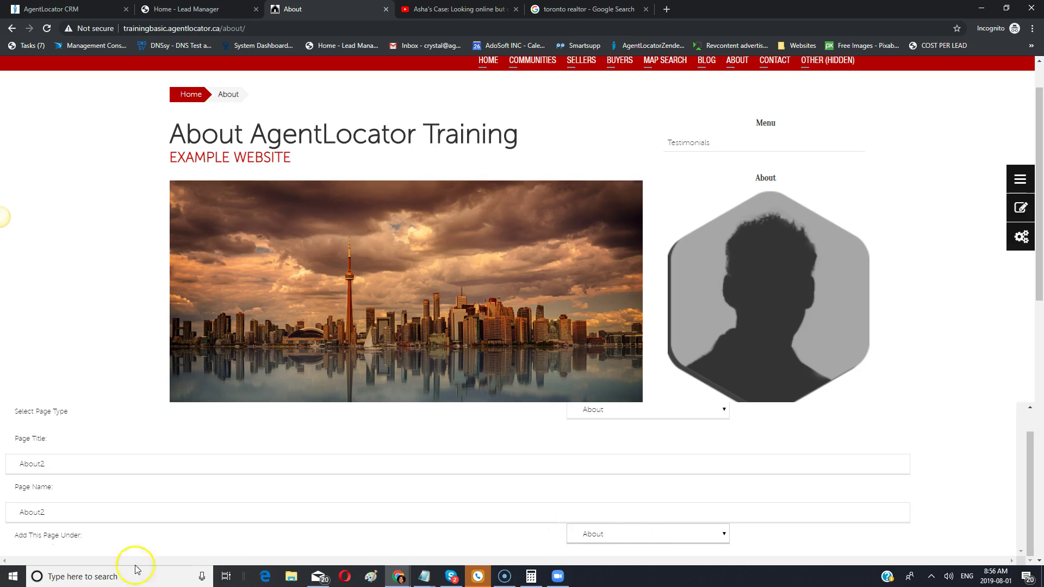
{"action": "scroll", "coordinate": [228, 506], "scroll_direction": "up", "scroll_amount": 1}
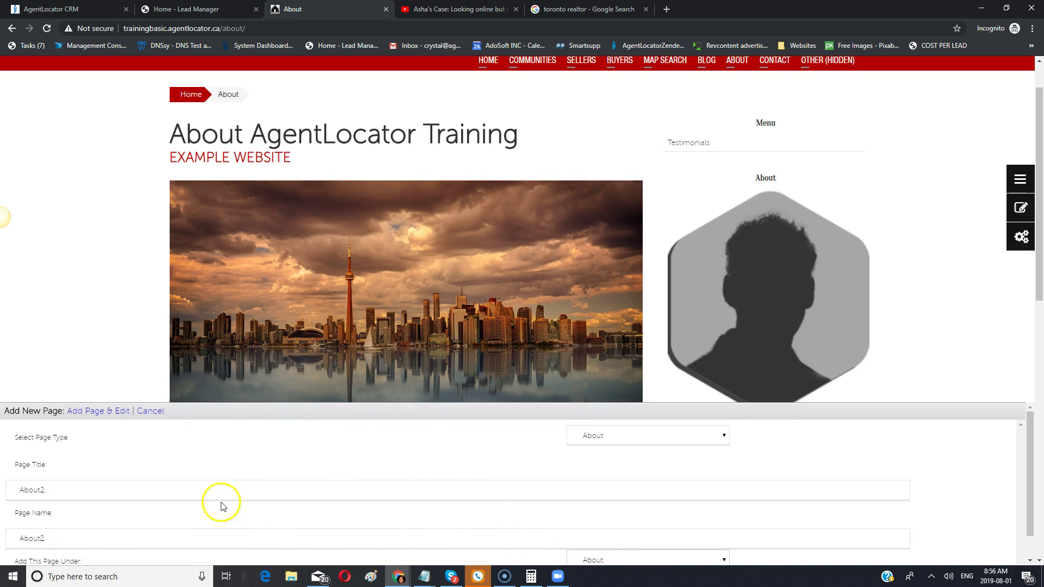
{"action": "left_click", "coordinate": [94, 410]}
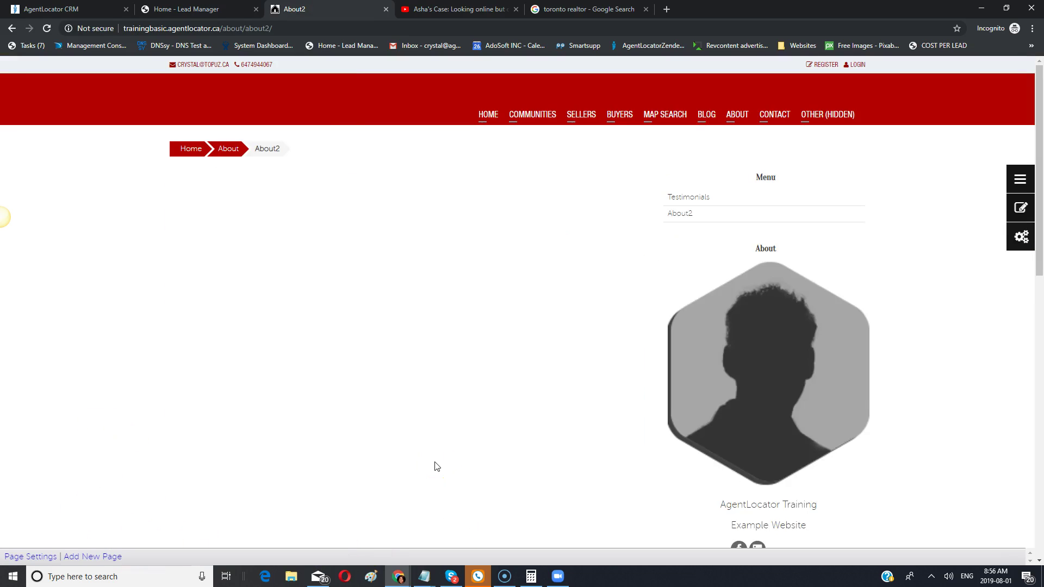
Turn on the widget editor for the About2 page and open the About widget's settings
{"action": "mouse_move", "coordinate": [734, 113]}
{"action": "scroll", "coordinate": [569, 468], "scroll_direction": "down", "scroll_amount": 1}
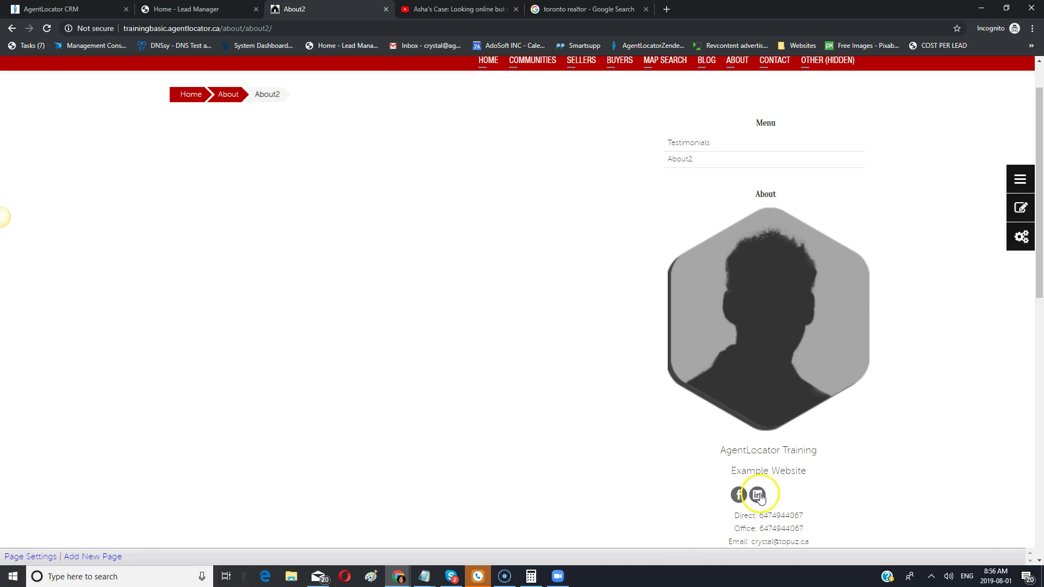
{"action": "scroll", "coordinate": [793, 391], "scroll_direction": "up", "scroll_amount": 1}
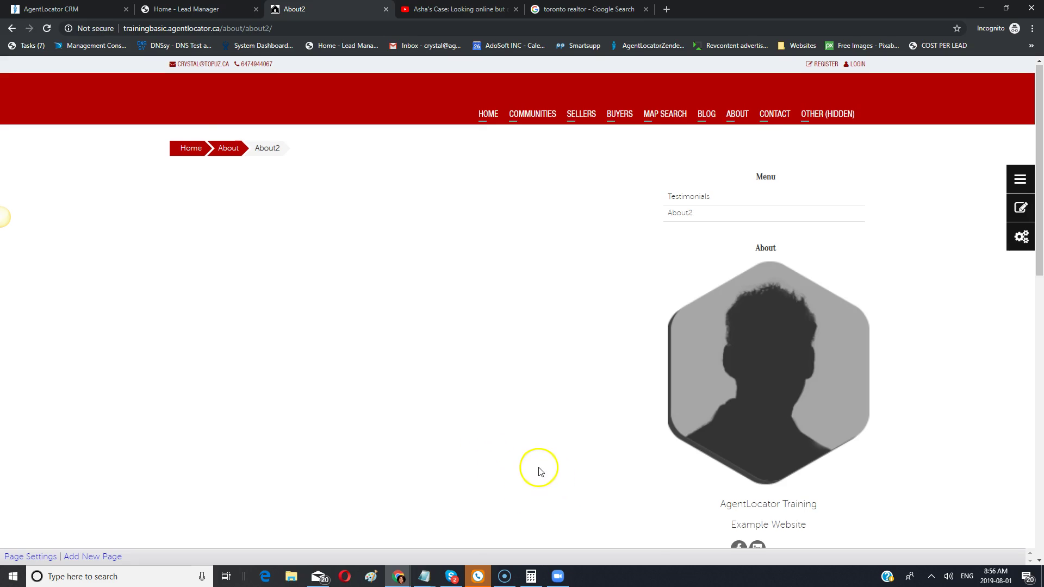
{"action": "scroll", "coordinate": [539, 468], "scroll_direction": "down", "scroll_amount": 3}
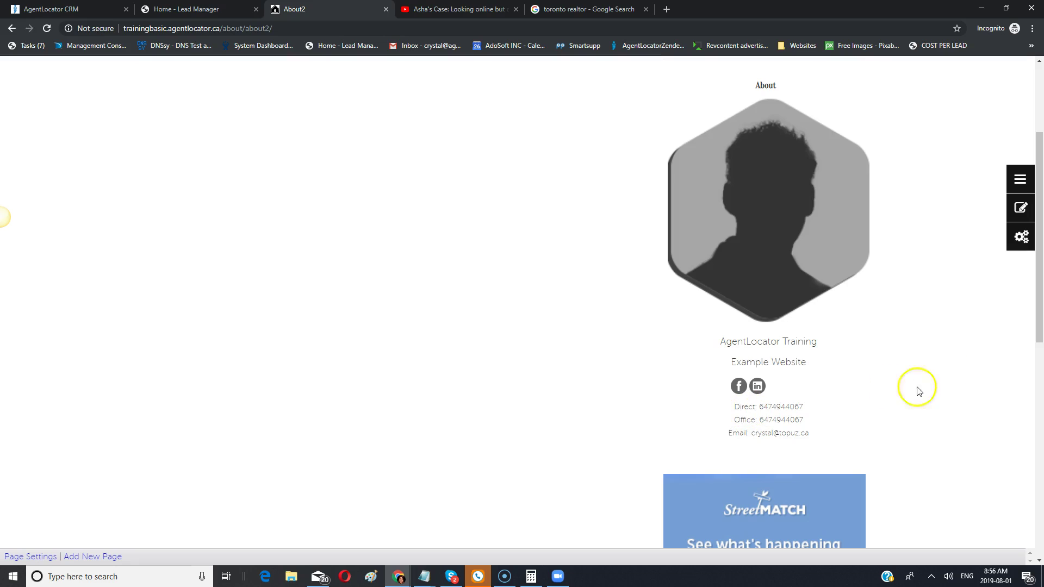
{"action": "left_click", "coordinate": [1022, 242]}
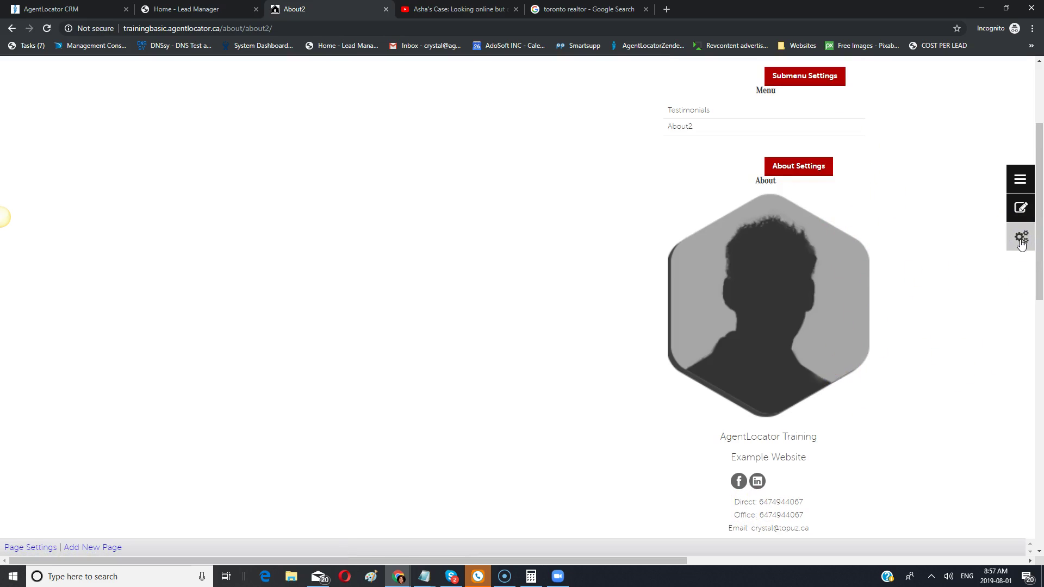
{"action": "left_click", "coordinate": [796, 171]}
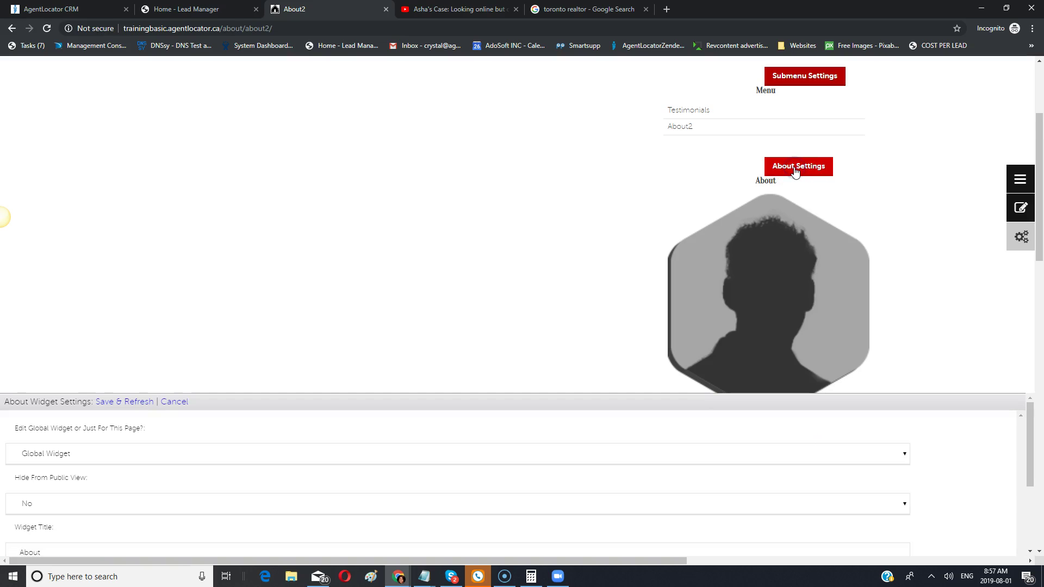
Set the About widget's image to the blonde woman holding keys from the image gallery's People category
{"action": "scroll", "coordinate": [306, 468], "scroll_direction": "down", "scroll_amount": 1}
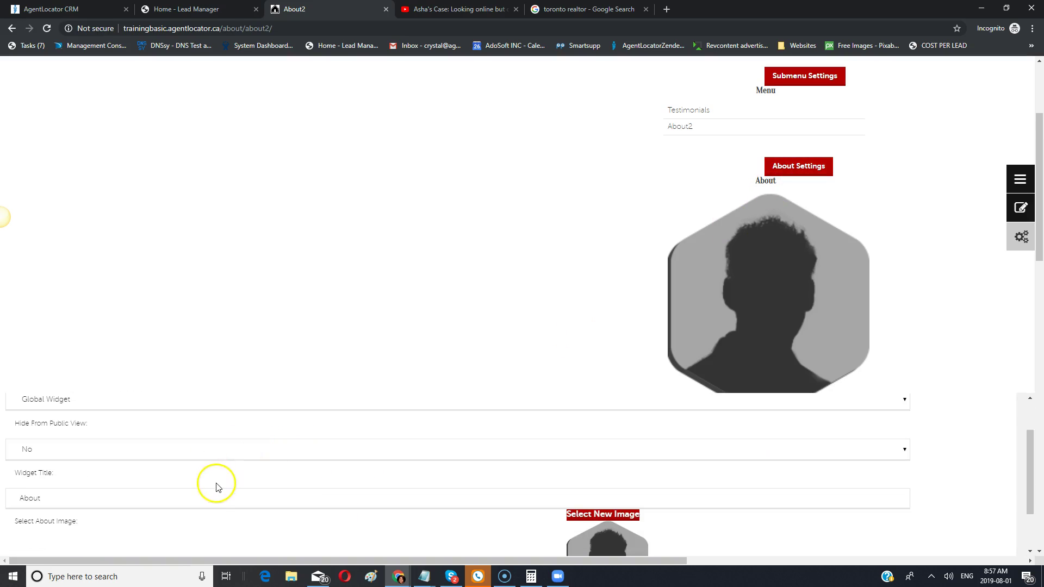
{"action": "scroll", "coordinate": [215, 483], "scroll_direction": "down", "scroll_amount": 1}
{"action": "left_click", "coordinate": [608, 454]}
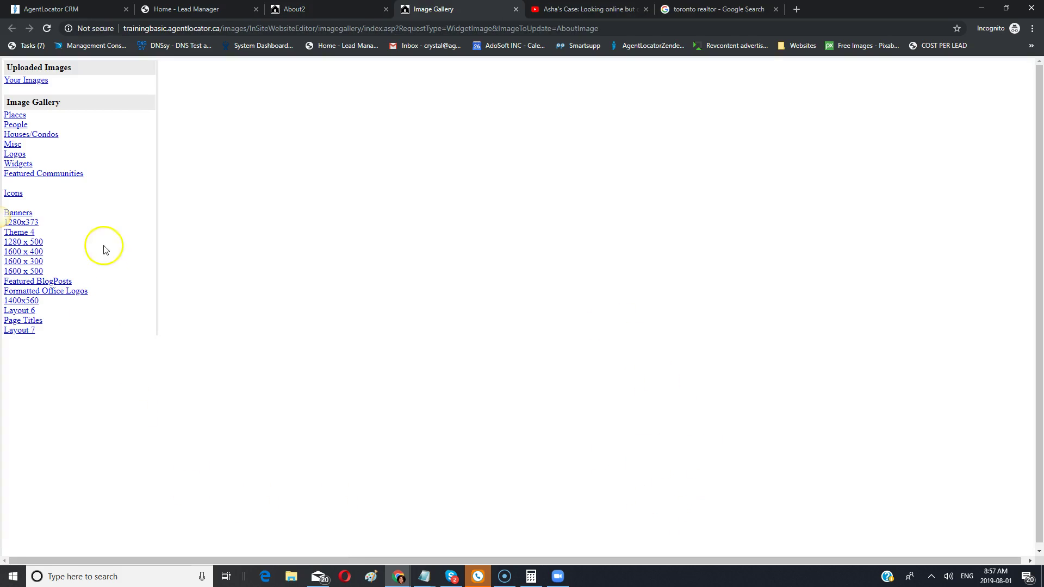
{"action": "left_click", "coordinate": [17, 125]}
{"action": "left_click", "coordinate": [314, 99]}
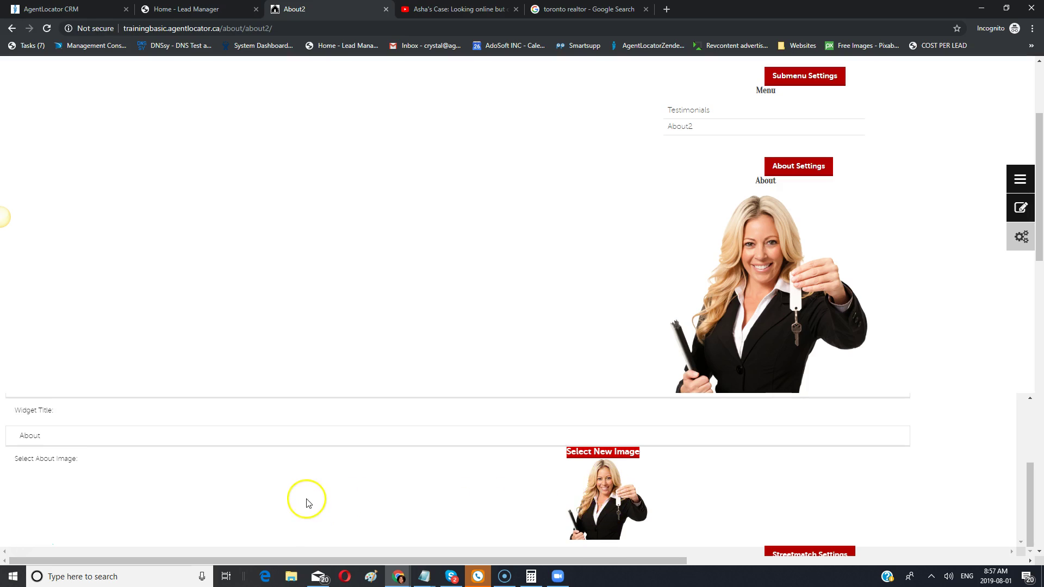
Keep the About widget's edit scope as Global Widget, then save and refresh its settings
{"action": "scroll", "coordinate": [307, 494], "scroll_direction": "up", "scroll_amount": 3}
{"action": "scroll", "coordinate": [261, 514], "scroll_direction": "down", "scroll_amount": 2}
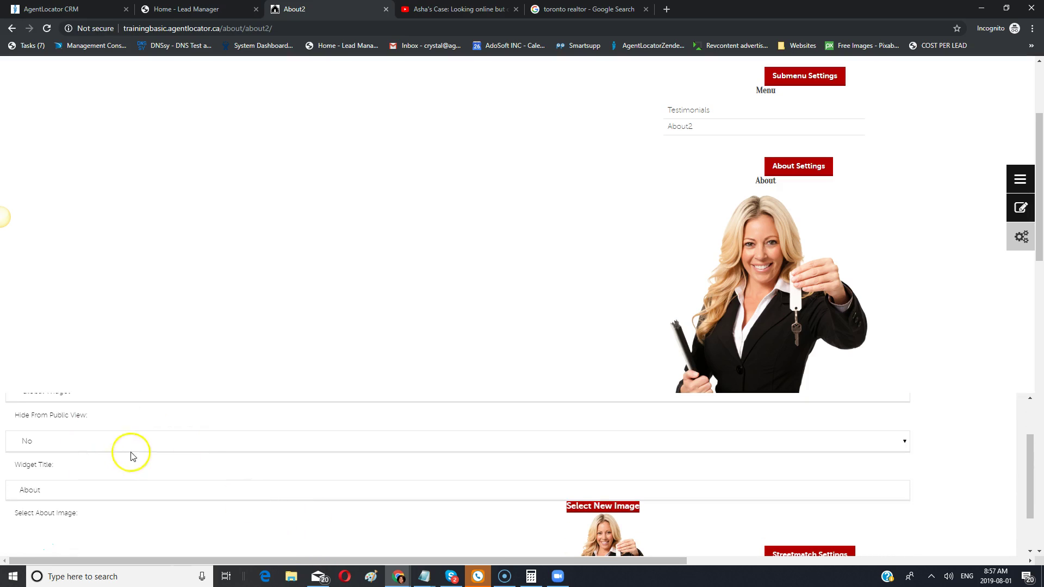
{"action": "scroll", "coordinate": [81, 490], "scroll_direction": "up", "scroll_amount": 2}
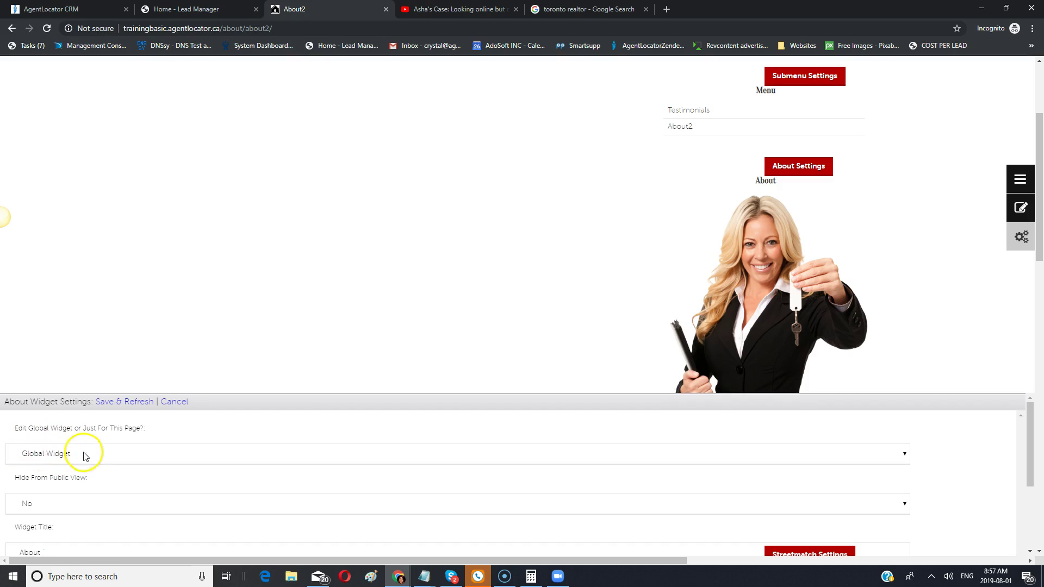
{"action": "left_click", "coordinate": [100, 460]}
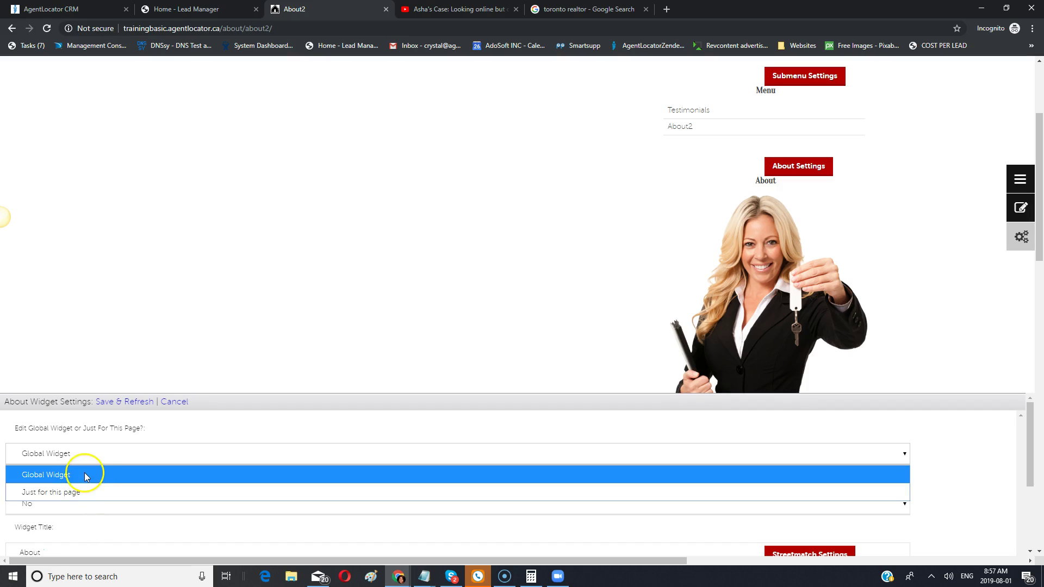
{"action": "left_click", "coordinate": [167, 429]}
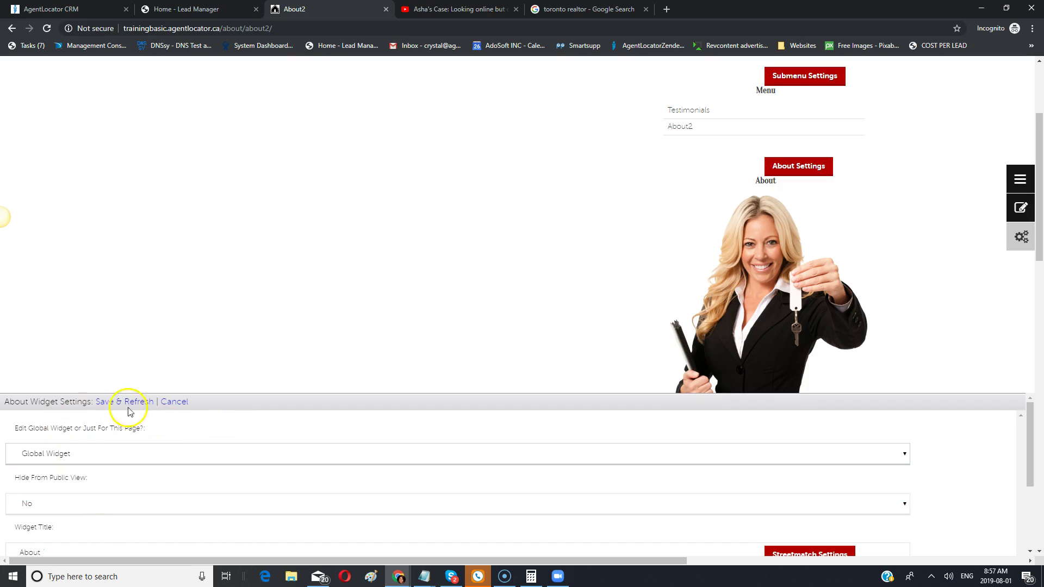
{"action": "left_click", "coordinate": [124, 402]}
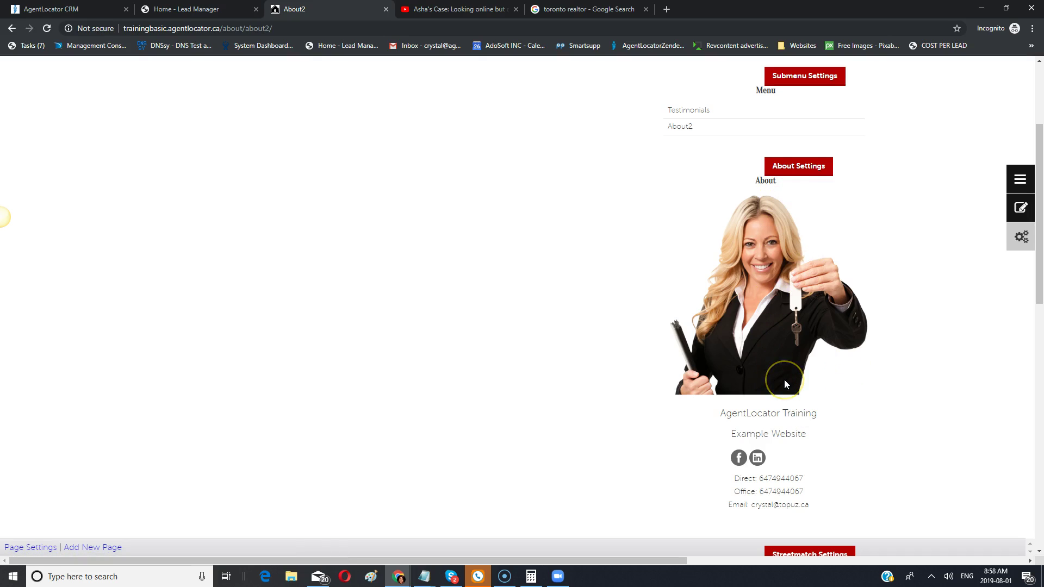
{"action": "scroll", "coordinate": [785, 383], "scroll_direction": "down", "scroll_amount": 2}
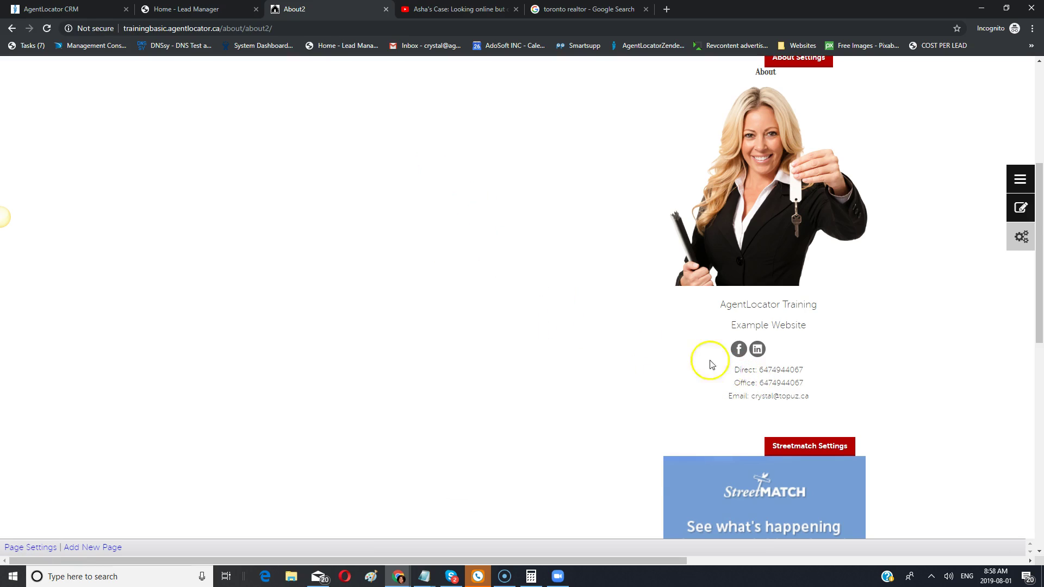
{"action": "scroll", "coordinate": [711, 362], "scroll_direction": "up", "scroll_amount": 5}
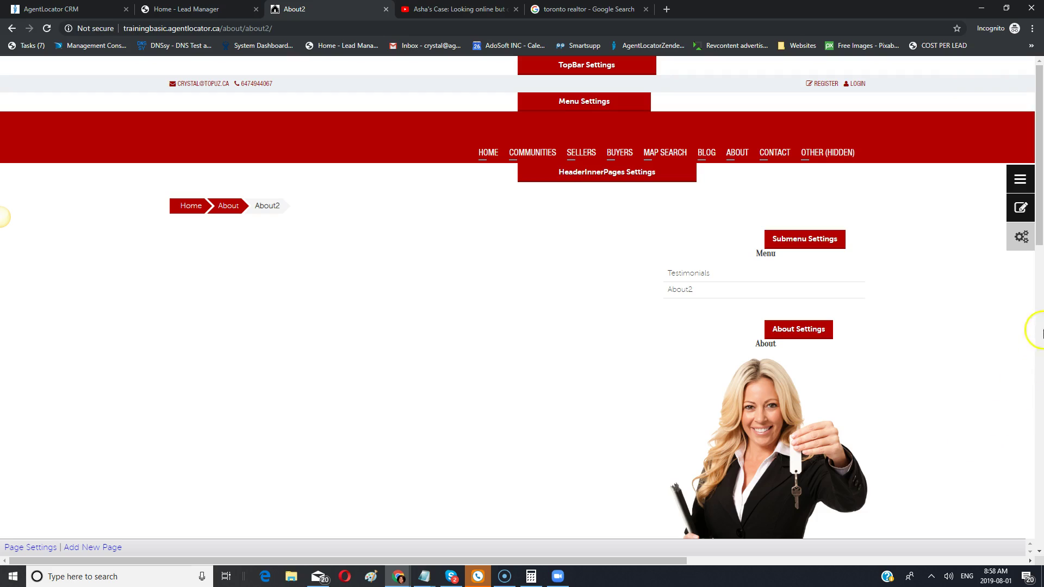
Open the website editor's layout and theme options, and go to the site's home page
{"action": "left_click", "coordinate": [1016, 183]}
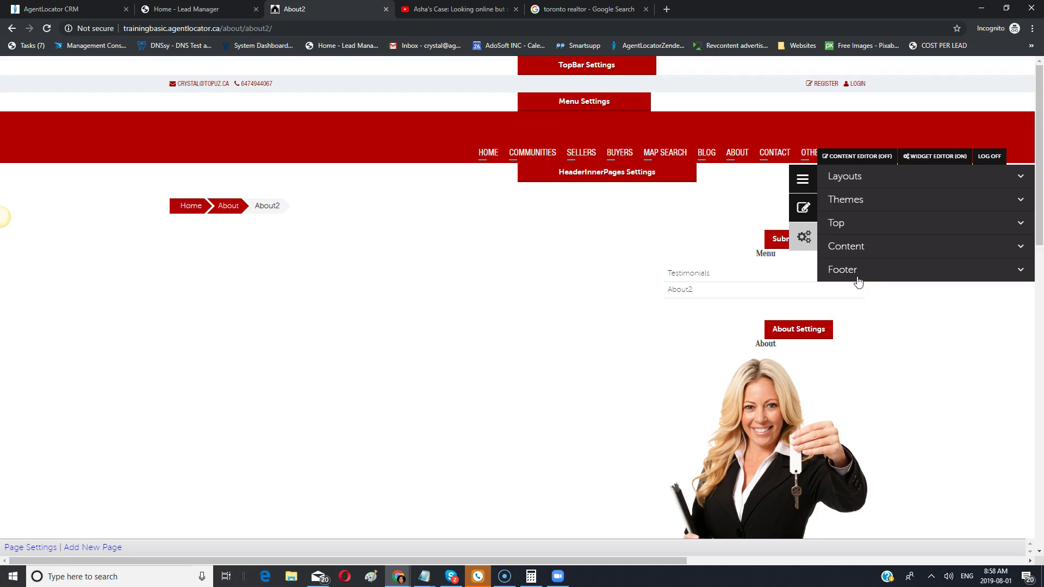
{"action": "scroll", "coordinate": [501, 366], "scroll_direction": "down", "scroll_amount": 5}
{"action": "scroll", "coordinate": [504, 366], "scroll_direction": "up", "scroll_amount": 5}
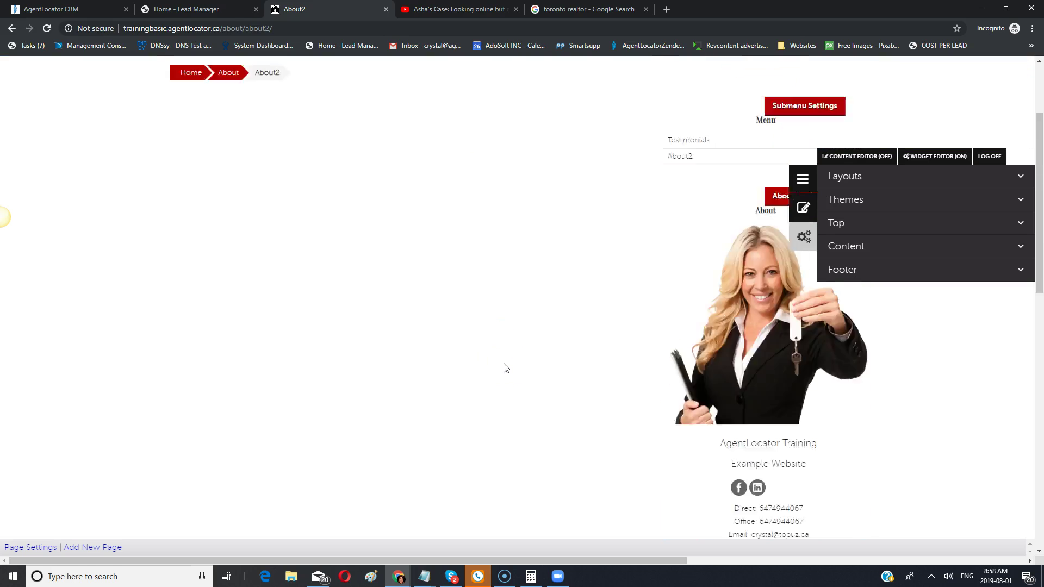
{"action": "left_click", "coordinate": [488, 152]}
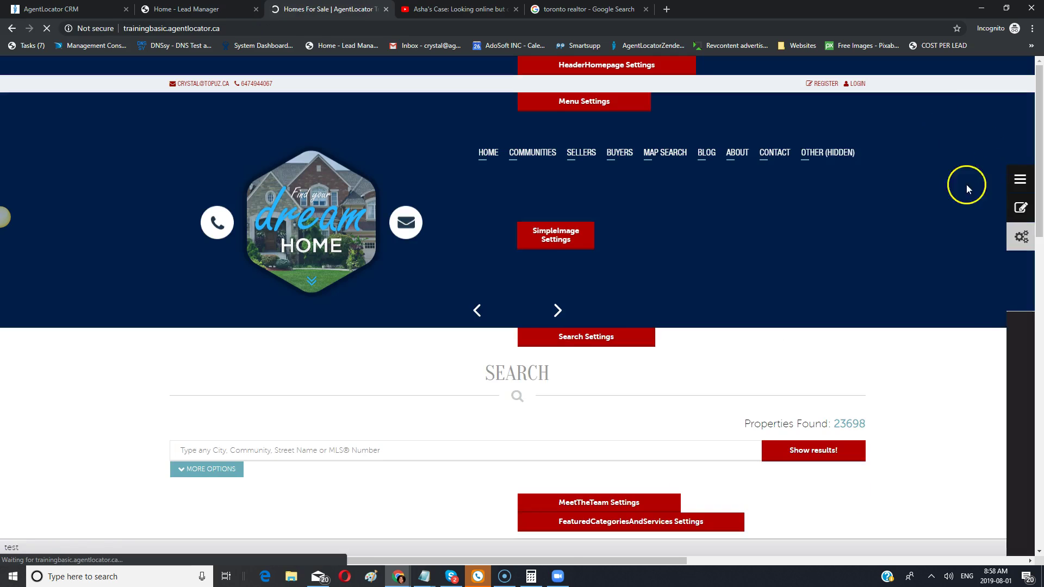
Examine the home page's FeaturedCategoriesAndServices widget settings, including featured categories, CSS code and layout version, and close them without saving
{"action": "scroll", "coordinate": [935, 376], "scroll_direction": "down", "scroll_amount": 5}
{"action": "left_click", "coordinate": [566, 255]}
{"action": "scroll", "coordinate": [144, 489], "scroll_direction": "down", "scroll_amount": 5}
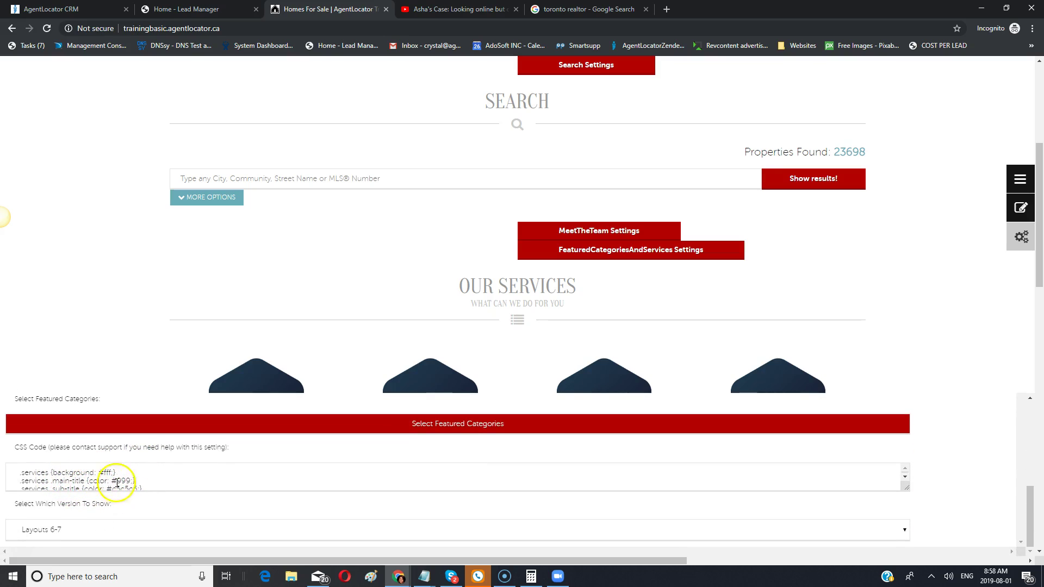
{"action": "scroll", "coordinate": [119, 482], "scroll_direction": "down", "scroll_amount": 2}
{"action": "scroll", "coordinate": [126, 477], "scroll_direction": "up", "scroll_amount": 3}
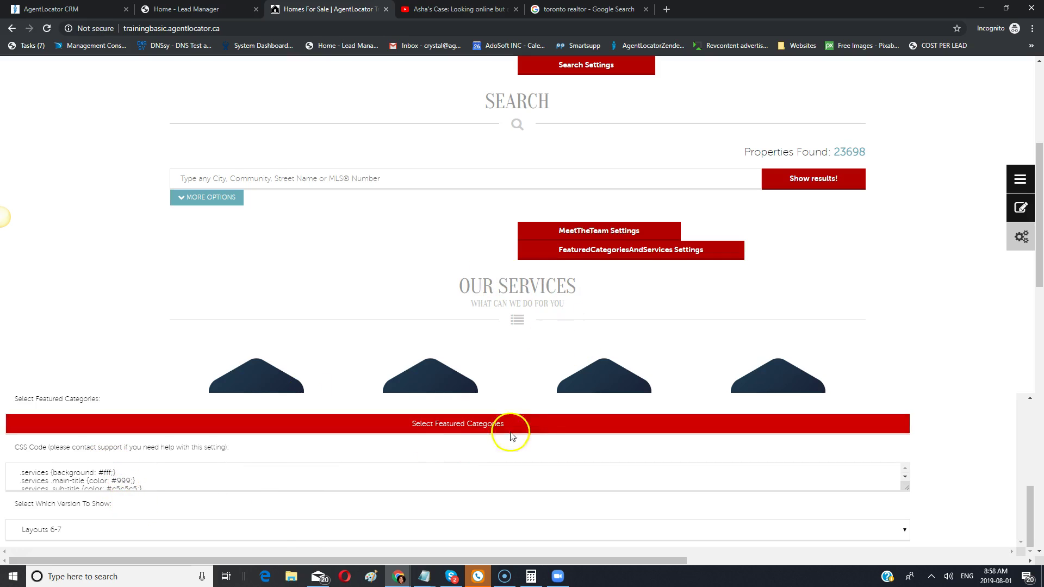
{"action": "scroll", "coordinate": [233, 481], "scroll_direction": "up", "scroll_amount": 1}
{"action": "scroll", "coordinate": [232, 481], "scroll_direction": "up", "scroll_amount": 5}
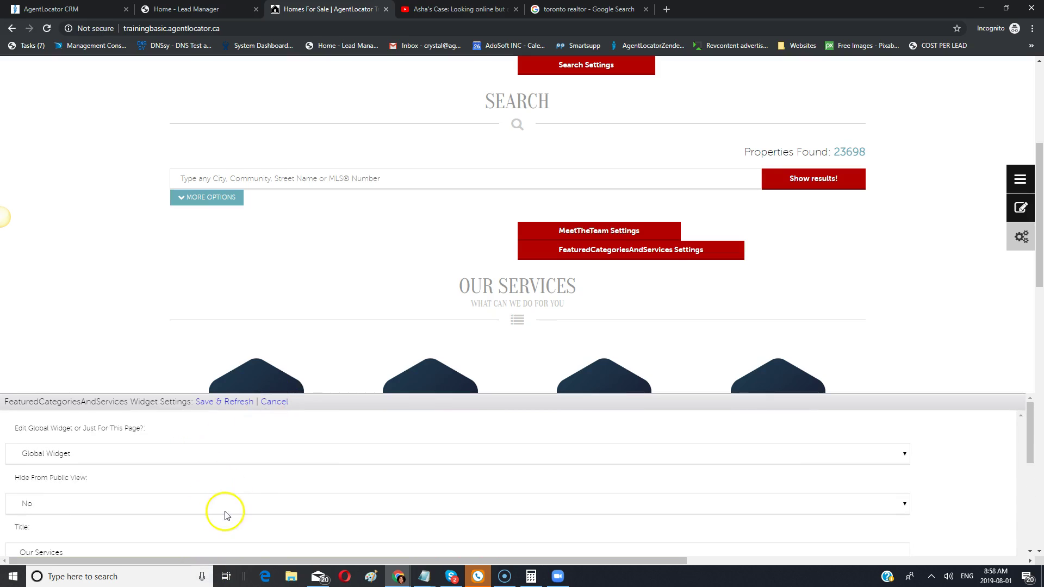
{"action": "left_click", "coordinate": [272, 402]}
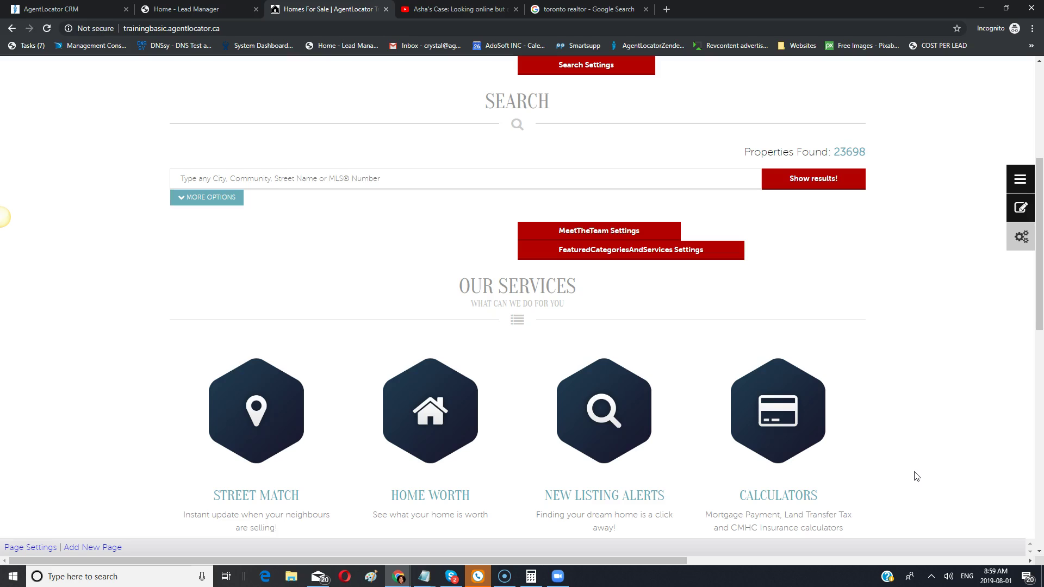
Examine the home page's layout choices, brand themes and top bar and menu colour options in the website editor
{"action": "scroll", "coordinate": [892, 469], "scroll_direction": "up", "scroll_amount": 4}
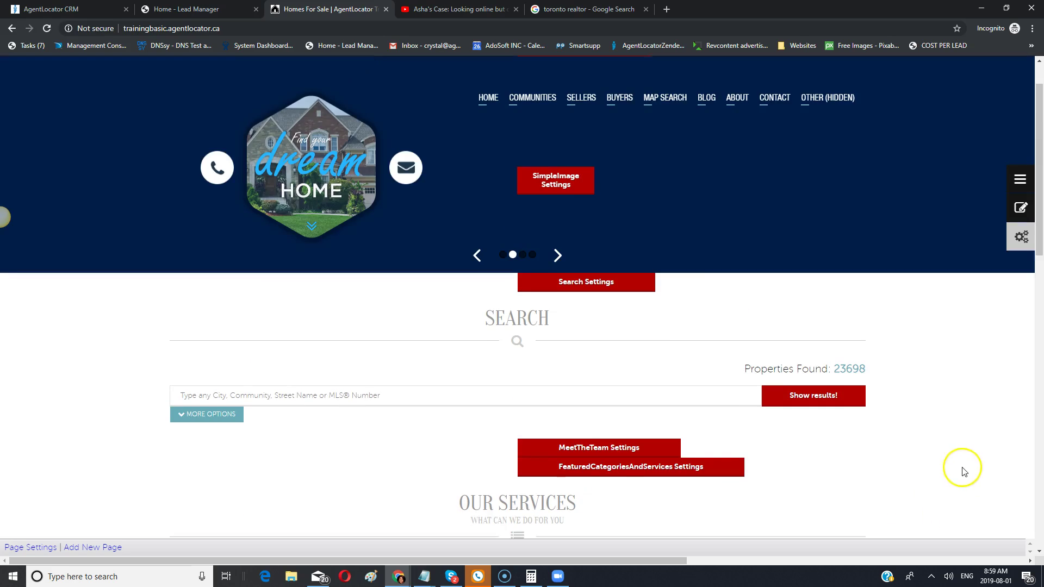
{"action": "left_click", "coordinate": [1018, 180]}
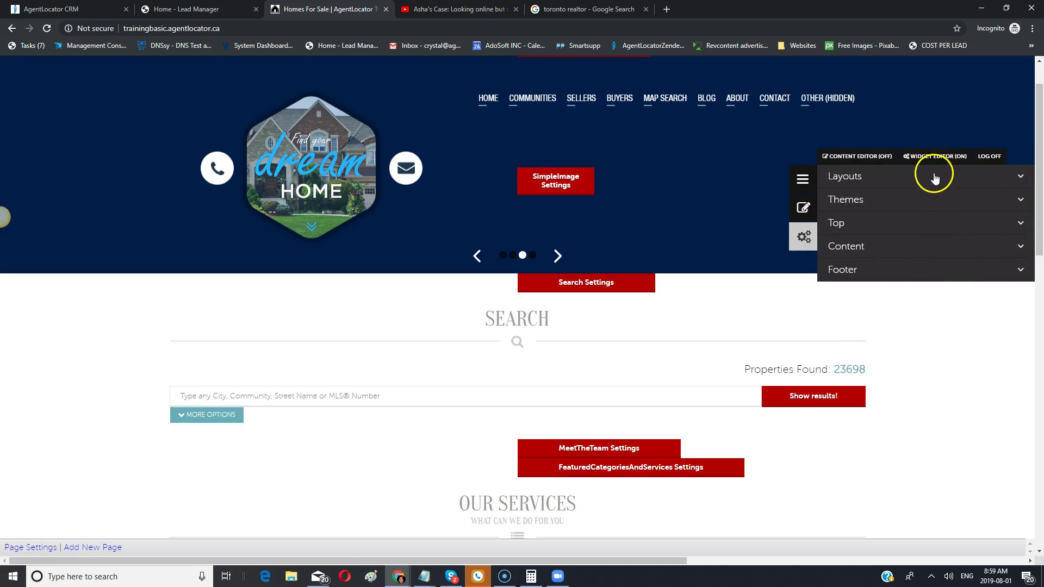
{"action": "left_click", "coordinate": [935, 179]}
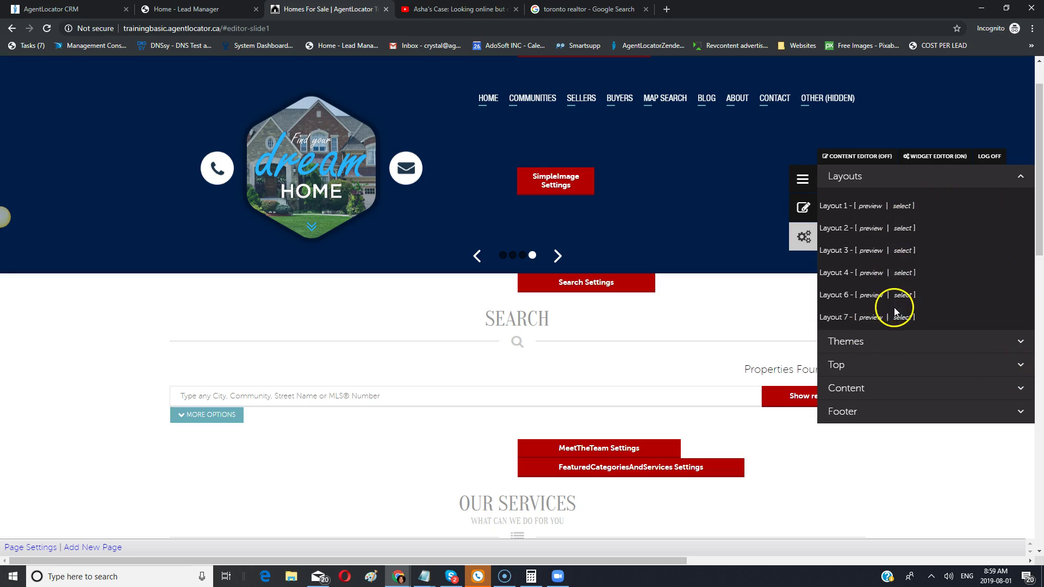
{"action": "left_click", "coordinate": [1032, 351]}
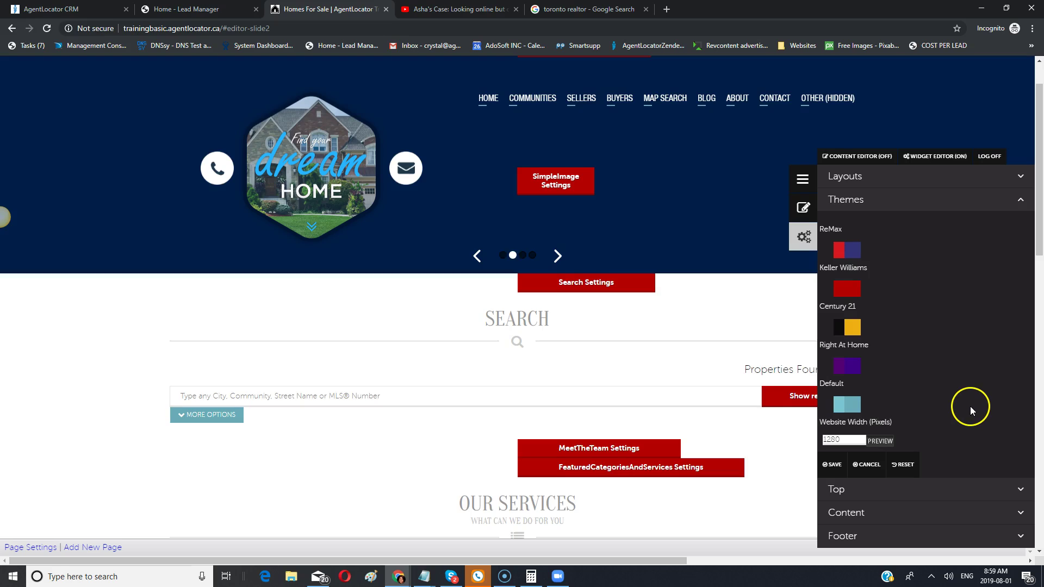
{"action": "scroll", "coordinate": [970, 407], "scroll_direction": "down", "scroll_amount": 2}
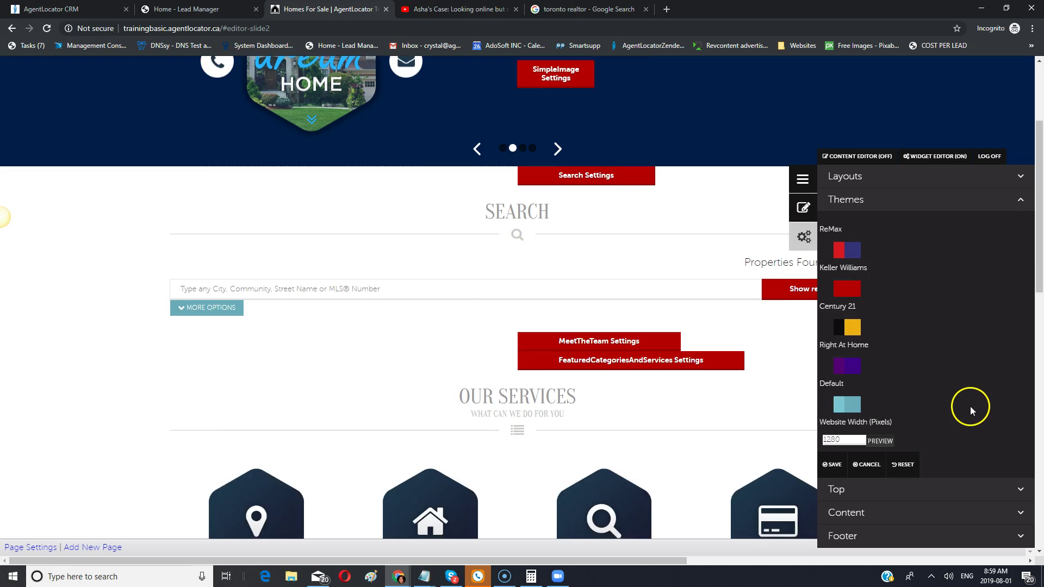
{"action": "left_click", "coordinate": [1016, 492]}
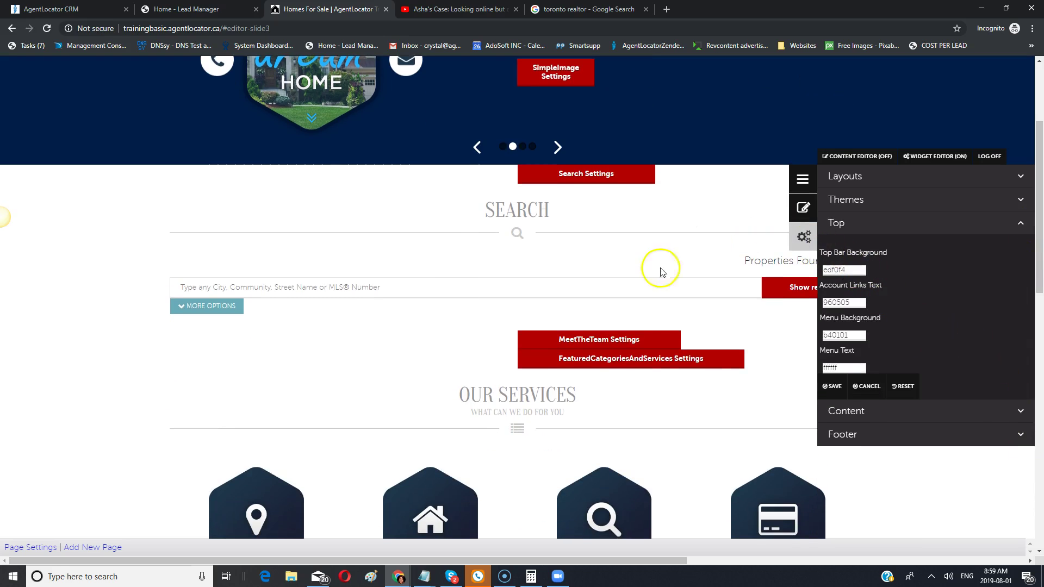
{"action": "scroll", "coordinate": [652, 342], "scroll_direction": "up", "scroll_amount": 3}
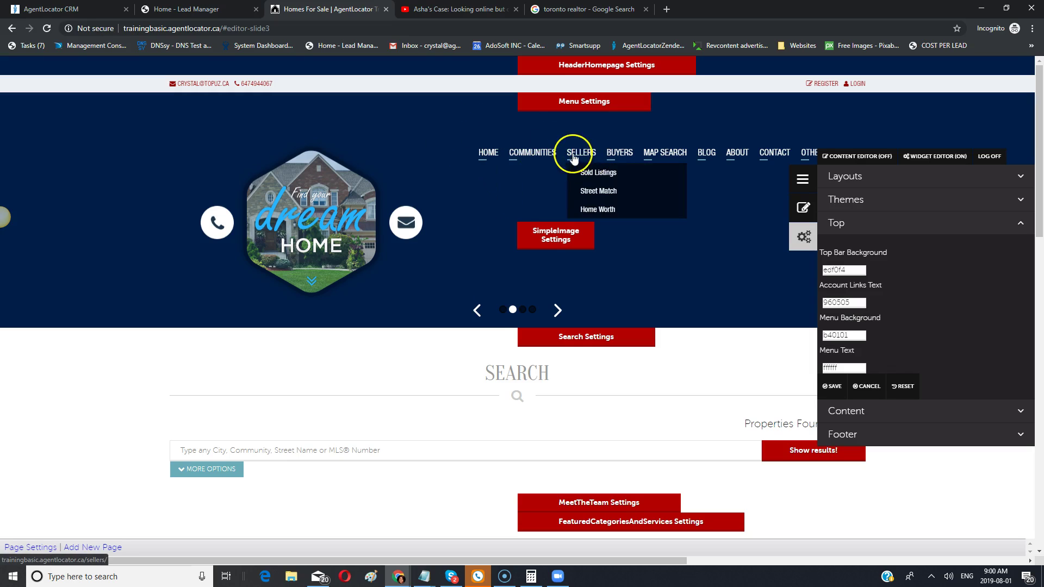
On the Communities page, set the menu background colour to green 36e071, preview it and save the change
{"action": "left_click", "coordinate": [526, 158]}
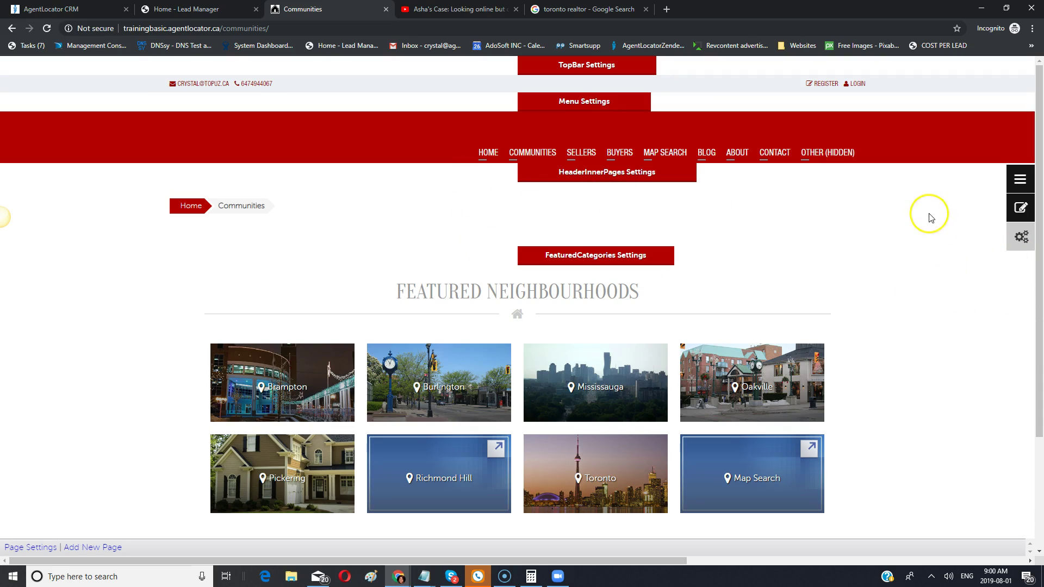
{"action": "left_click", "coordinate": [1022, 179]}
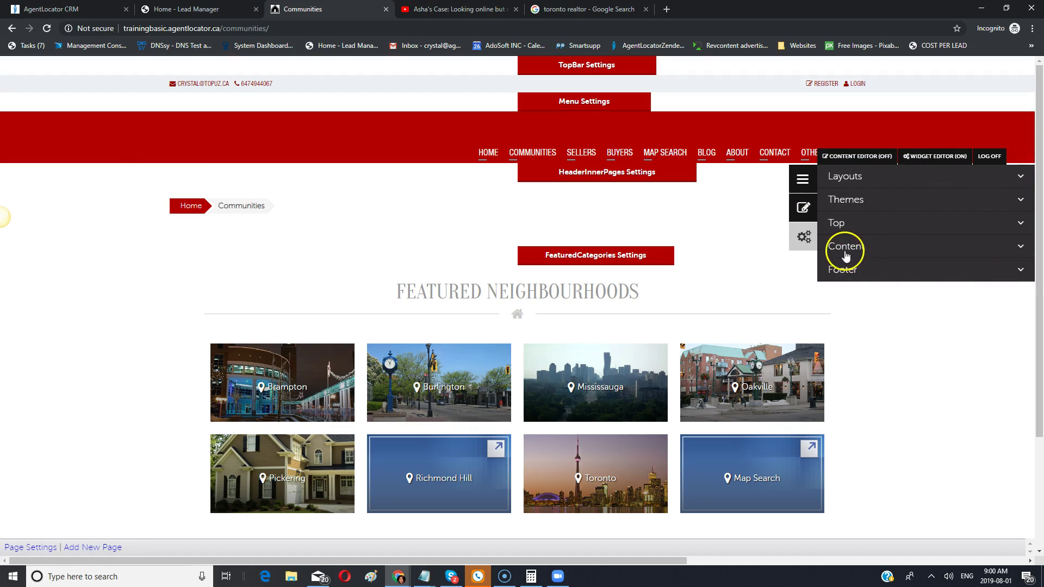
{"action": "left_click", "coordinate": [844, 232]}
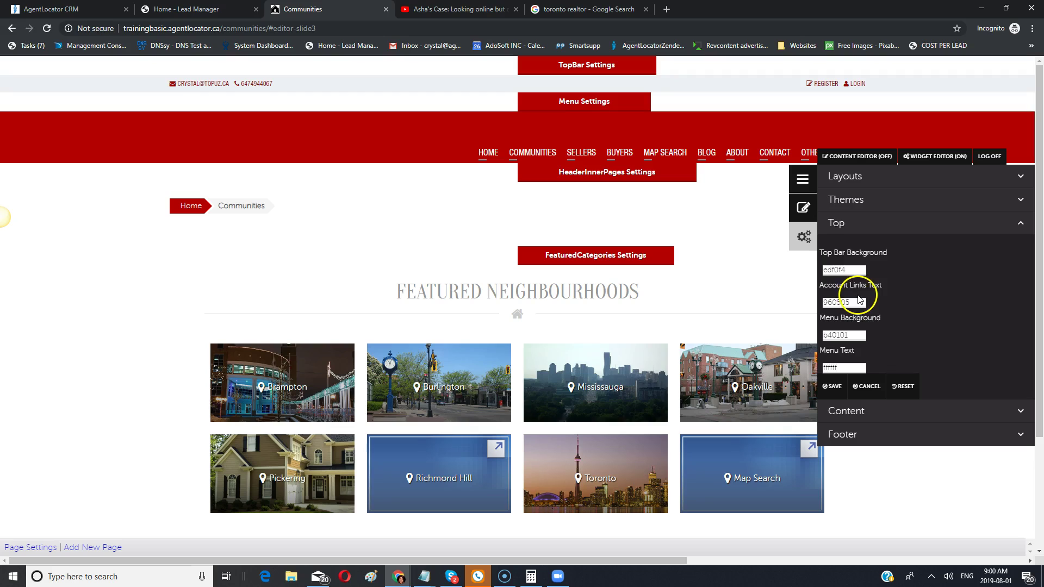
{"action": "left_click", "coordinate": [857, 335]}
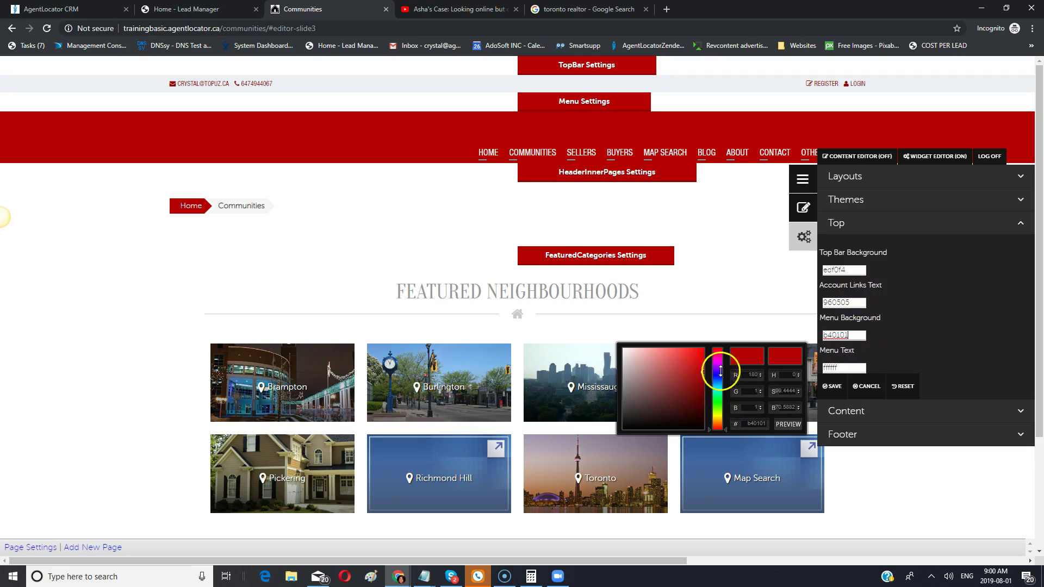
{"action": "mouse_move", "coordinate": [720, 387]}
{"action": "left_mouse_down"}
{"action": "mouse_move", "coordinate": [722, 396]}
{"action": "mouse_move", "coordinate": [710, 361]}
{"action": "mouse_move", "coordinate": [699, 368]}
{"action": "mouse_move", "coordinate": [677, 354]}
{"action": "mouse_move", "coordinate": [684, 358]}
{"action": "left_mouse_up"}
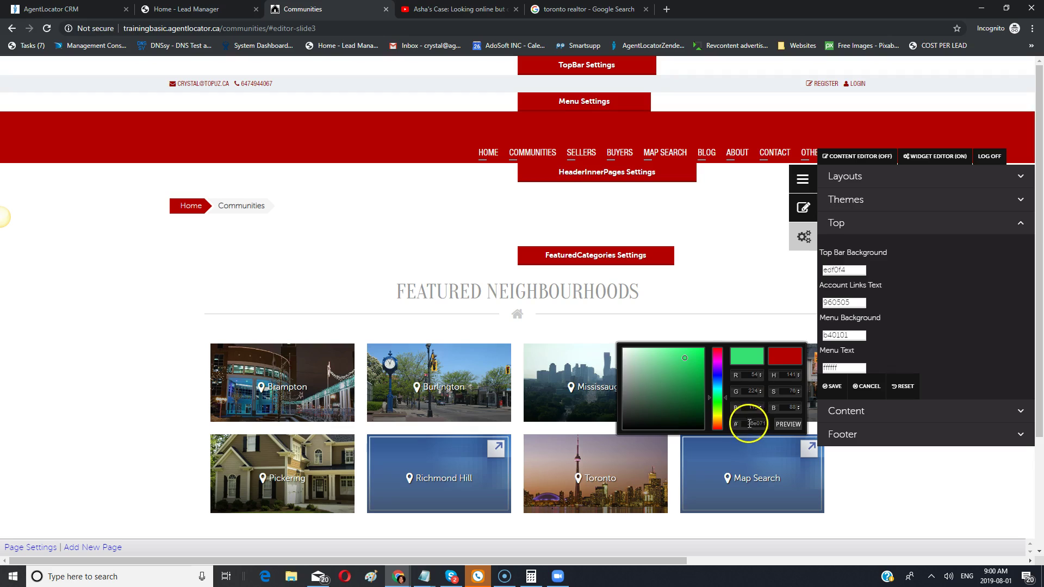
{"action": "left_click", "coordinate": [783, 425]}
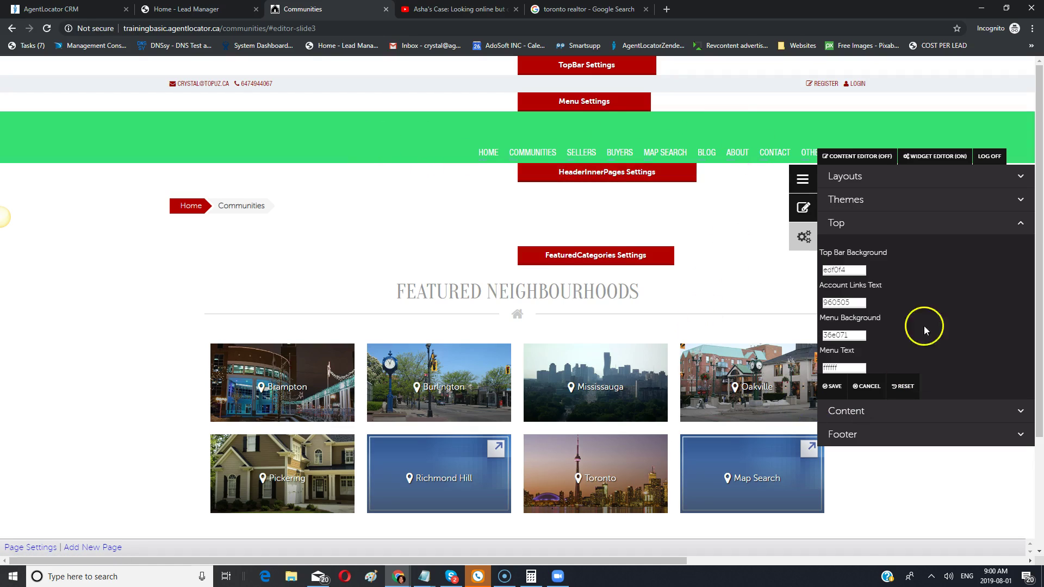
{"action": "left_click", "coordinate": [831, 388]}
{"action": "left_click", "coordinate": [575, 88]}
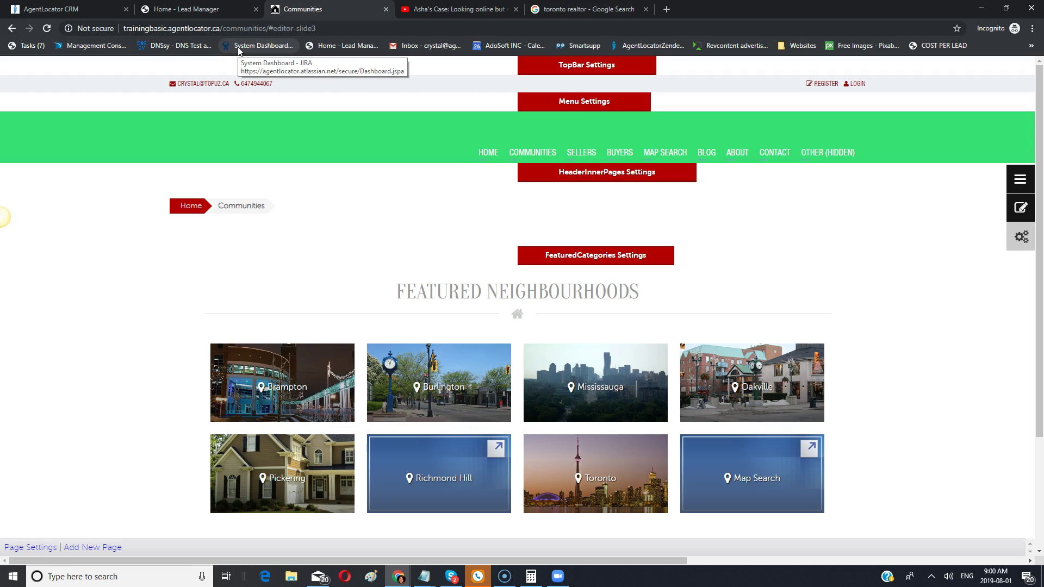
Search Google for "colour codes" in a new browser tab and open the HTML Color Codes website
{"action": "left_click", "coordinate": [667, 9]}
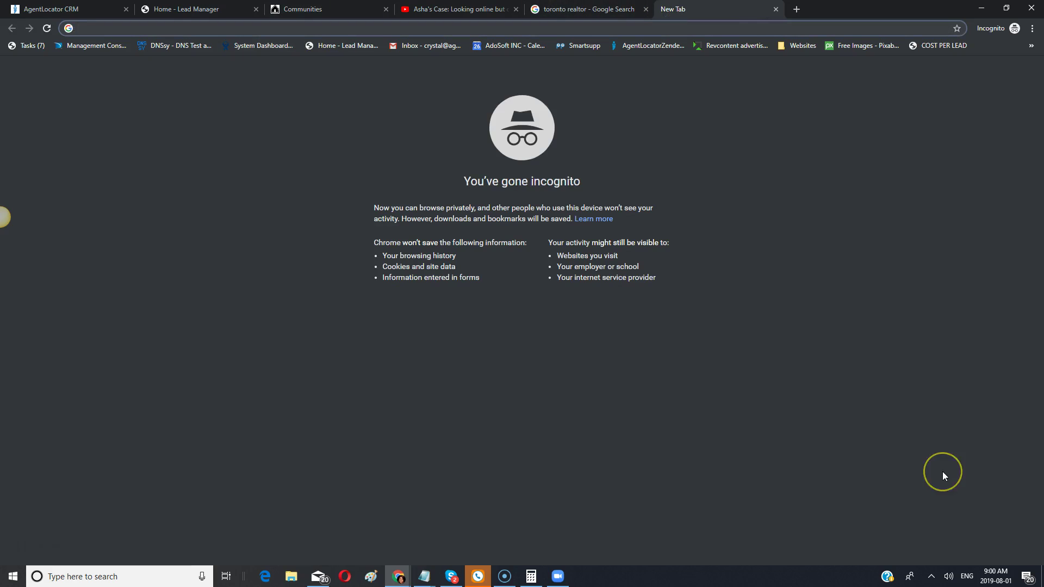
{"action": "type", "text": "colour"}
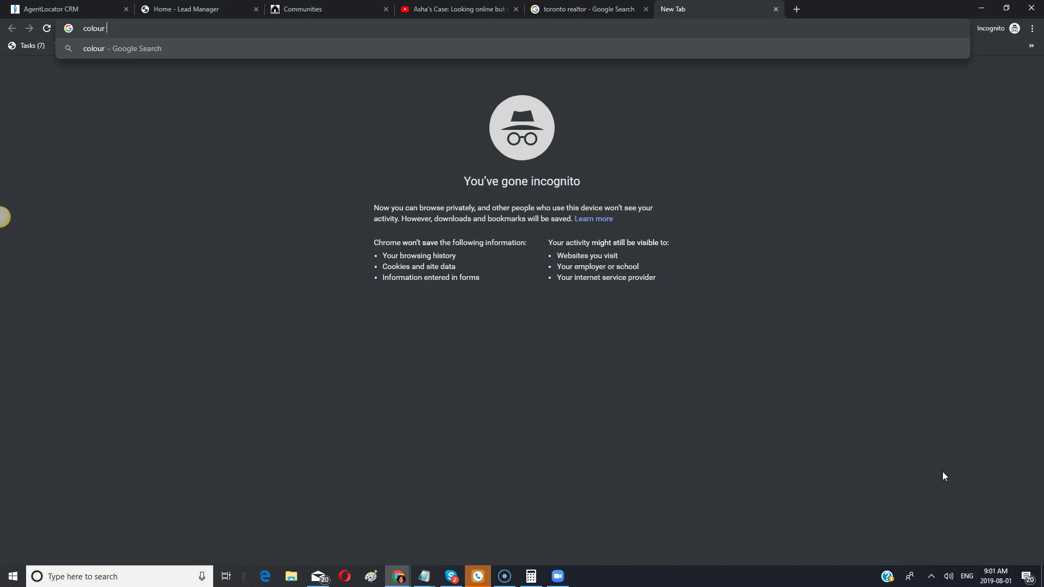
{"action": "type", "text": " codes"}
{"action": "key", "text": "Return"}
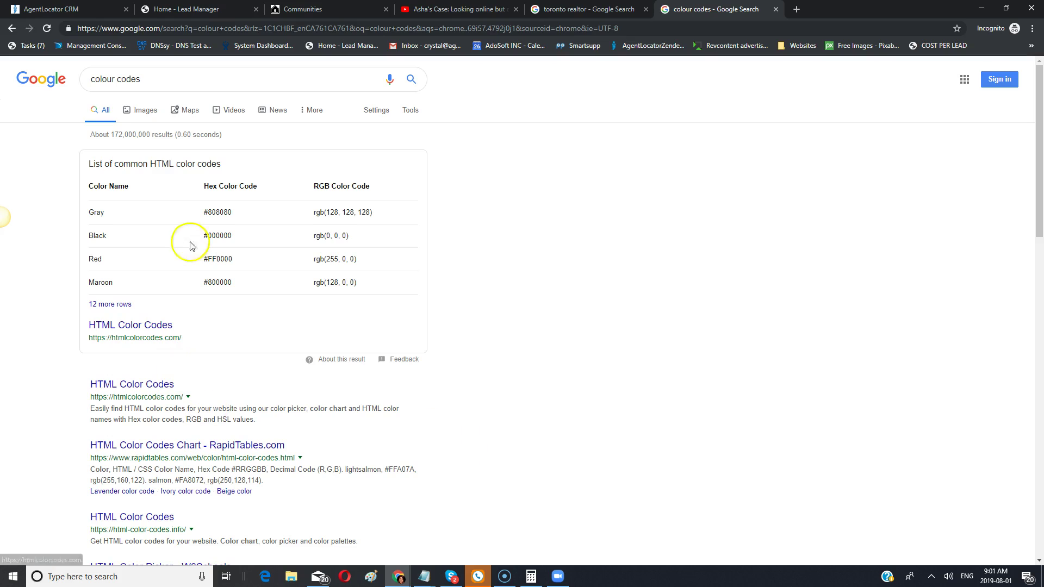
{"action": "left_click", "coordinate": [113, 386]}
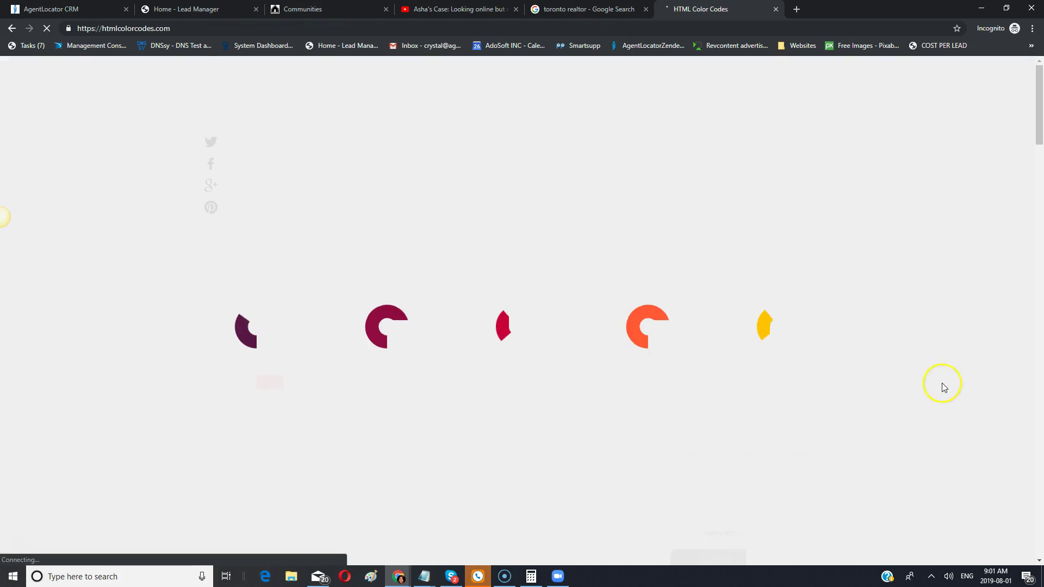
Try turquoise #28C3CA in the website's colour picker and look through its colour charts and named colour codes
{"action": "scroll", "coordinate": [920, 381], "scroll_direction": "down", "scroll_amount": 2}
{"action": "scroll", "coordinate": [920, 382], "scroll_direction": "down", "scroll_amount": 3}
{"action": "left_click_drag", "start_coordinate": [529, 213], "coordinate": [525, 291]}
{"action": "mouse_move", "coordinate": [406, 264]}
{"action": "left_mouse_down"}
{"action": "mouse_move", "coordinate": [442, 343]}
{"action": "mouse_move", "coordinate": [478, 273]}
{"action": "mouse_move", "coordinate": [463, 355]}
{"action": "left_mouse_up"}
{"action": "scroll", "coordinate": [464, 354], "scroll_direction": "down", "scroll_amount": 15}
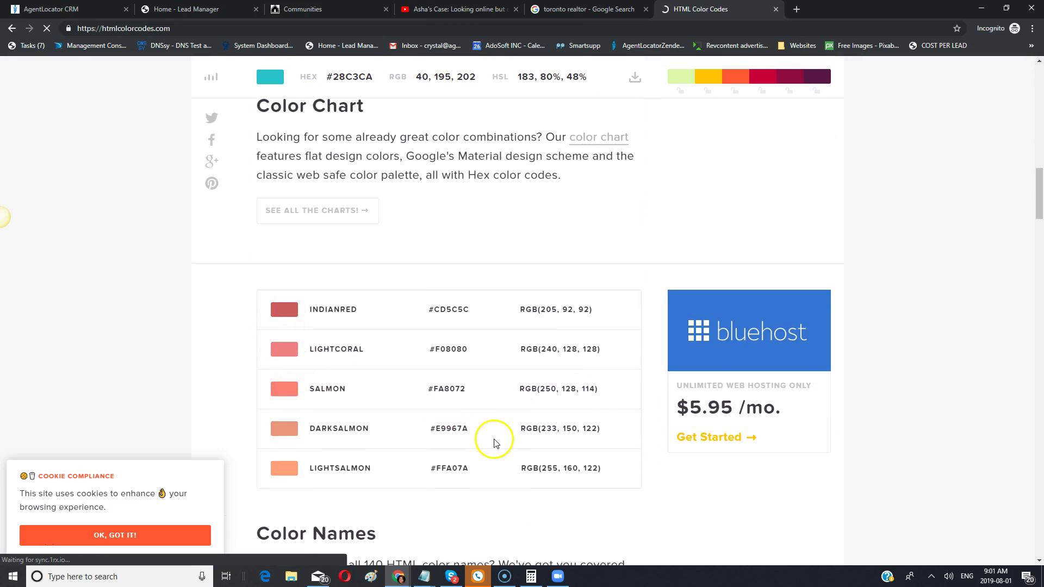
{"action": "scroll", "coordinate": [517, 439], "scroll_direction": "down", "scroll_amount": 7}
{"action": "scroll", "coordinate": [694, 484], "scroll_direction": "down", "scroll_amount": 12}
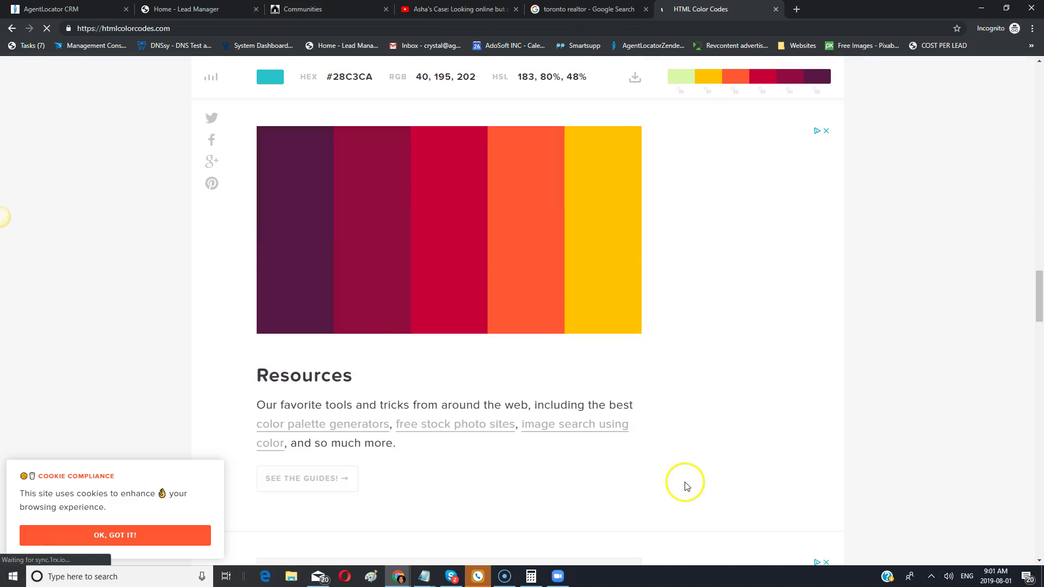
Pick dark green #117864 from the colour chart and copy its hex code without the hash sign
{"action": "scroll", "coordinate": [735, 457], "scroll_direction": "up", "scroll_amount": 4}
{"action": "scroll", "coordinate": [772, 434], "scroll_direction": "up", "scroll_amount": 15}
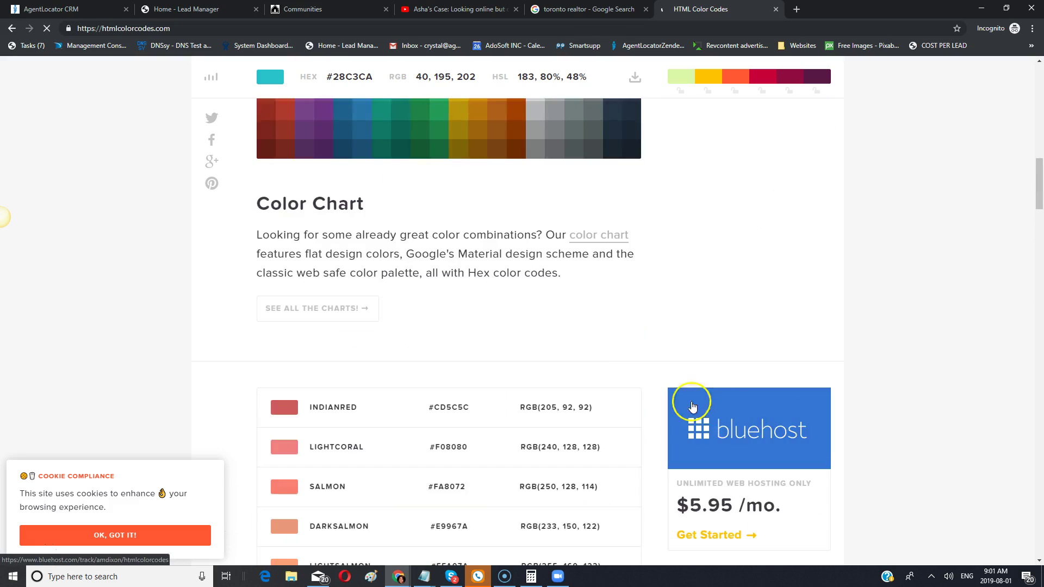
{"action": "left_click", "coordinate": [397, 458]}
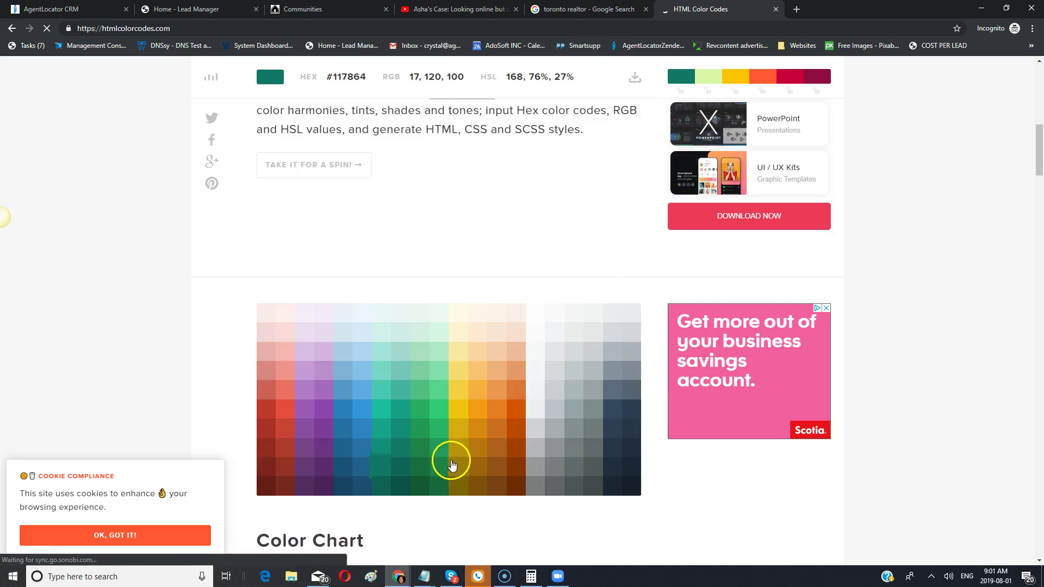
{"action": "scroll", "coordinate": [633, 314], "scroll_direction": "up", "scroll_amount": 4}
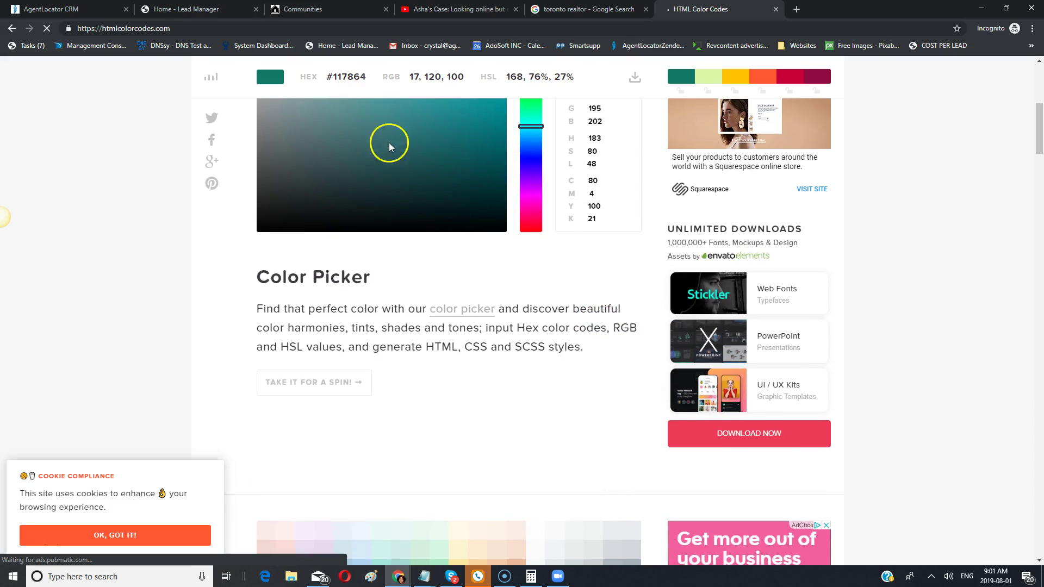
{"action": "triple_click", "coordinate": [354, 77]}
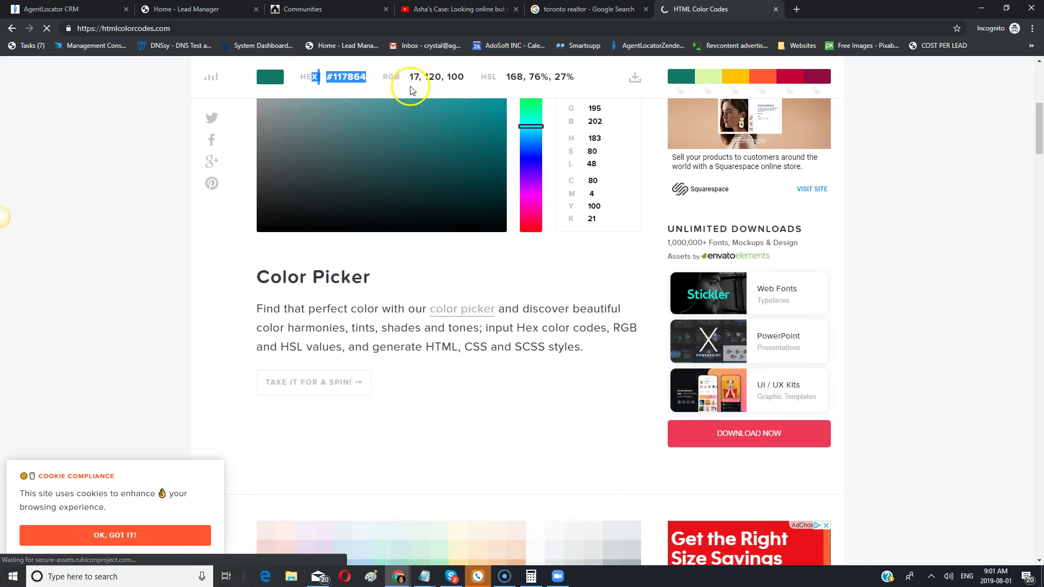
{"action": "left_click", "coordinate": [338, 91]}
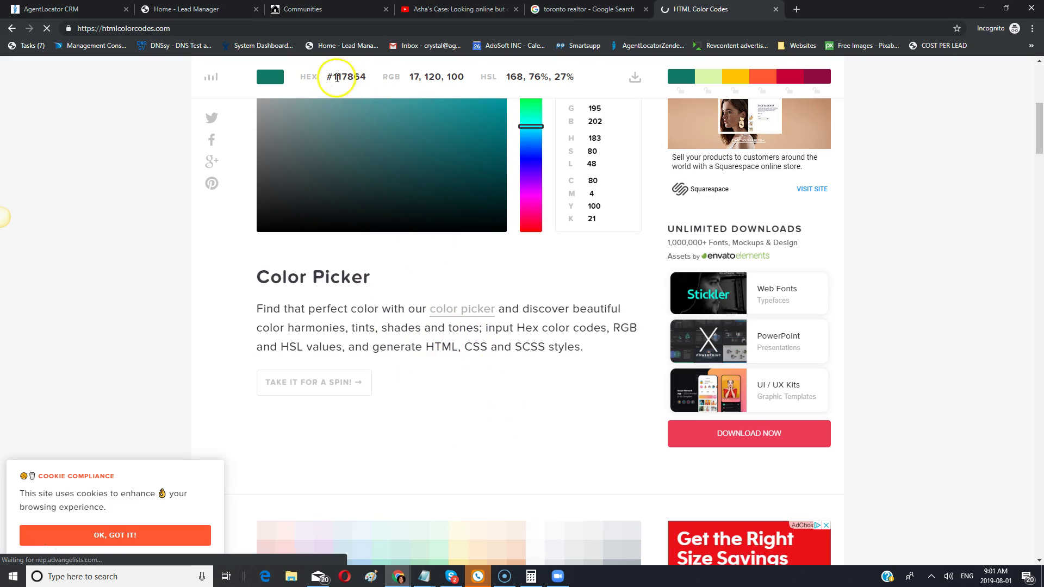
{"action": "left_click", "coordinate": [339, 76]}
{"action": "left_click_drag", "start_coordinate": [339, 76], "coordinate": [363, 74]}
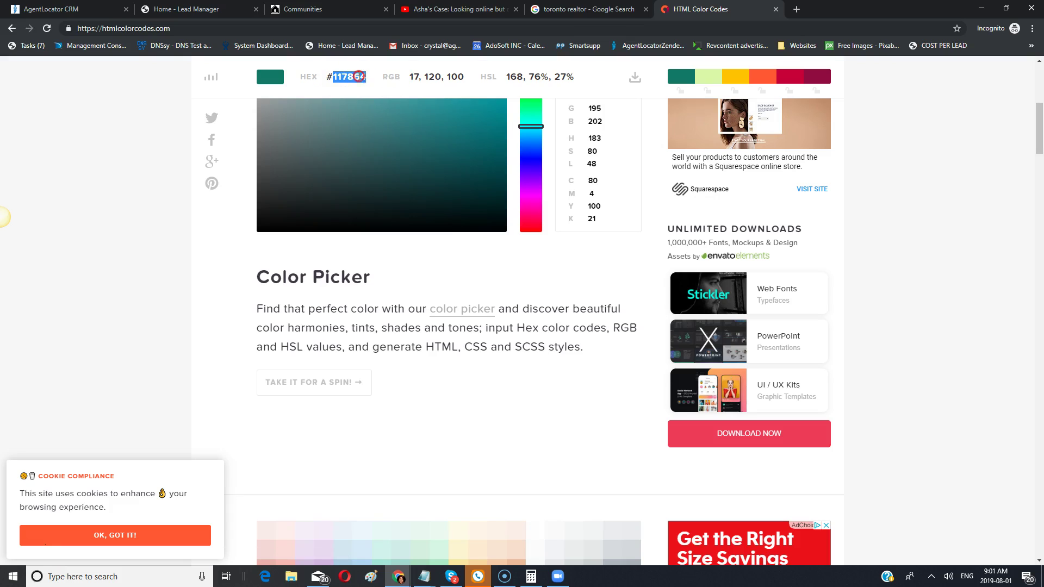
{"action": "right_click", "coordinate": [361, 77]}
{"action": "left_click", "coordinate": [380, 85]}
Set the website's Top Bar Background to the copied dark green 117864, preview it and save the change
{"action": "left_click", "coordinate": [223, 10]}
{"action": "left_click", "coordinate": [346, 9]}
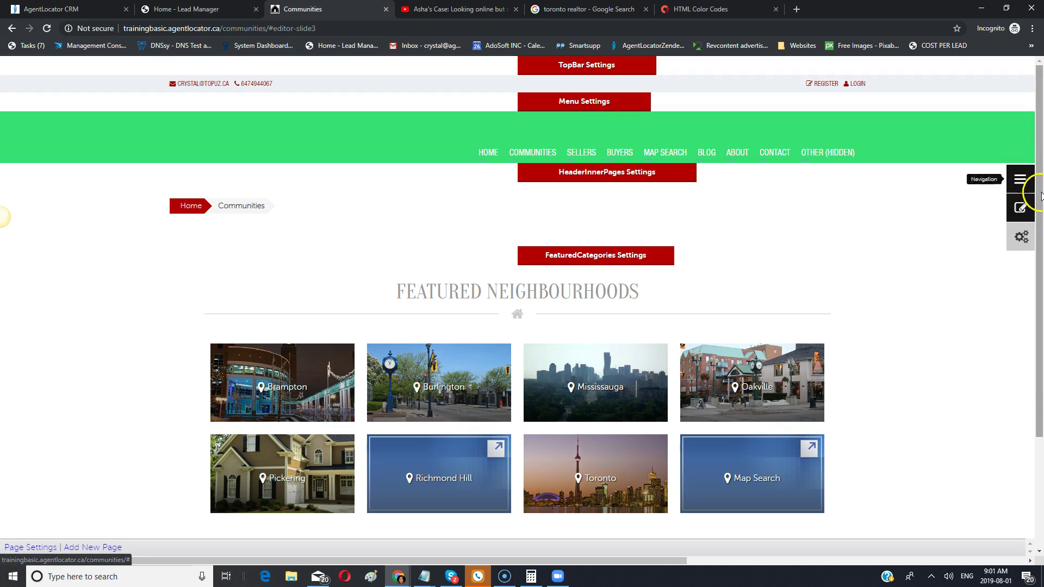
{"action": "left_click", "coordinate": [1019, 185]}
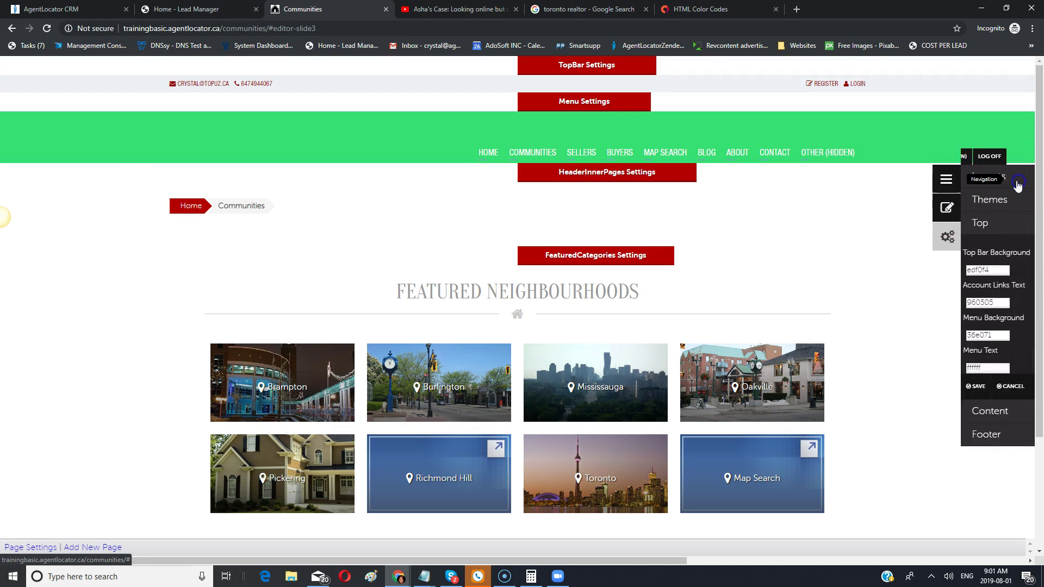
{"action": "left_click", "coordinate": [849, 270]}
{"action": "left_click", "coordinate": [749, 358]}
{"action": "left_click_drag", "start_coordinate": [768, 361], "coordinate": [743, 360]}
{"action": "key", "text": "ctrl+v"}
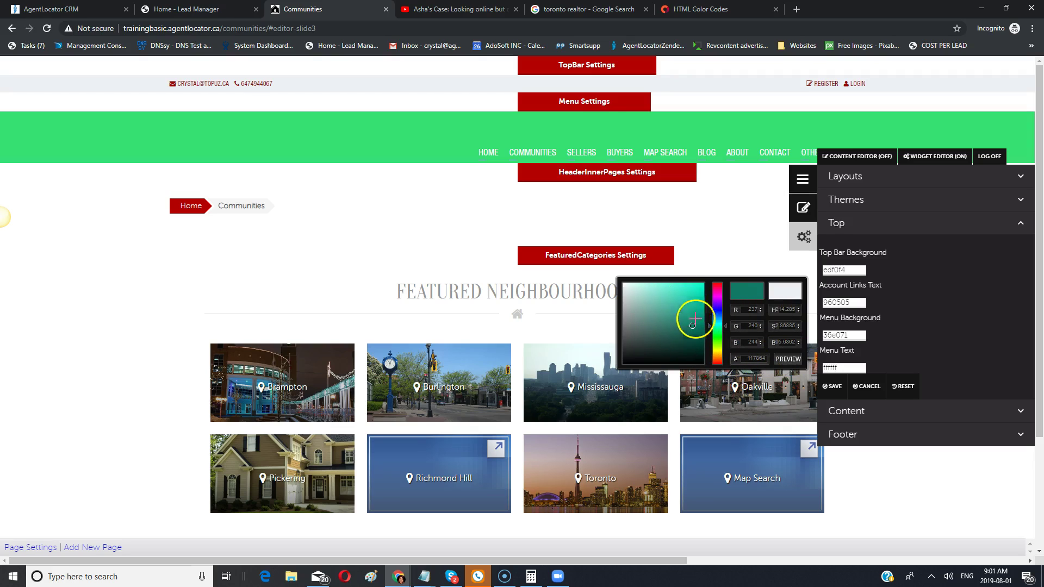
{"action": "left_click", "coordinate": [783, 360]}
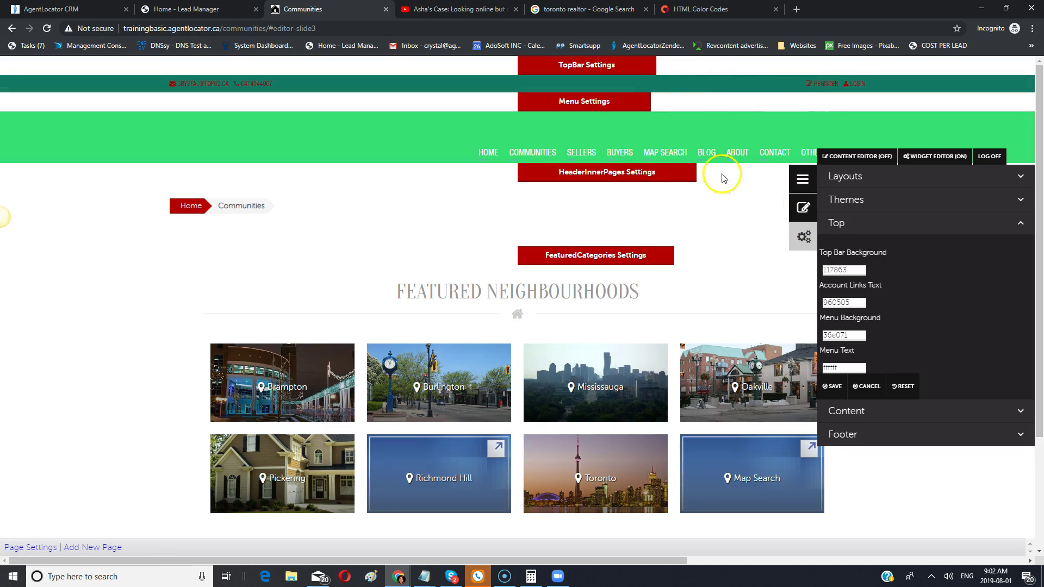
{"action": "left_click", "coordinate": [835, 387]}
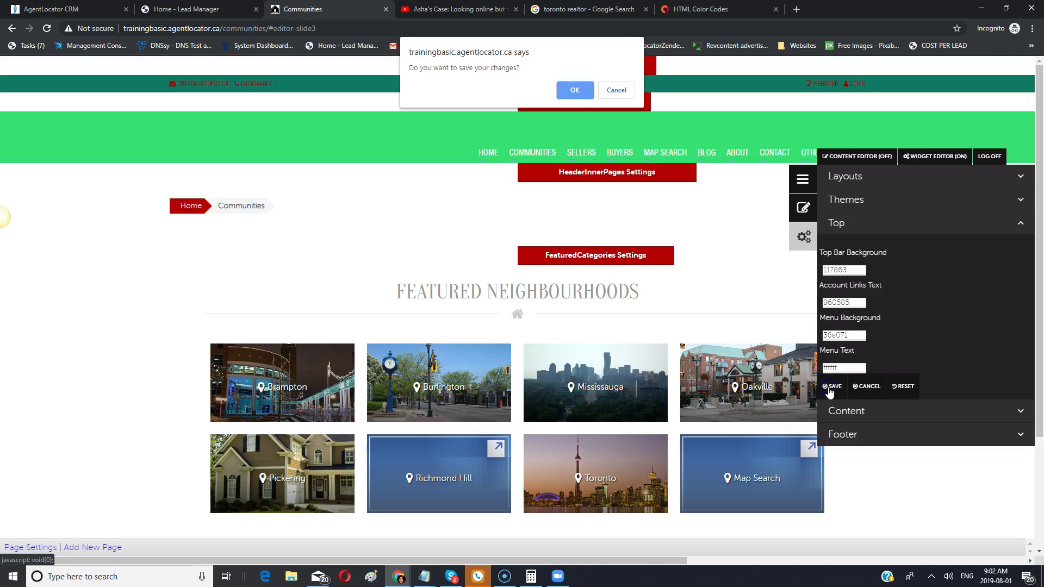
{"action": "left_click", "coordinate": [571, 90]}
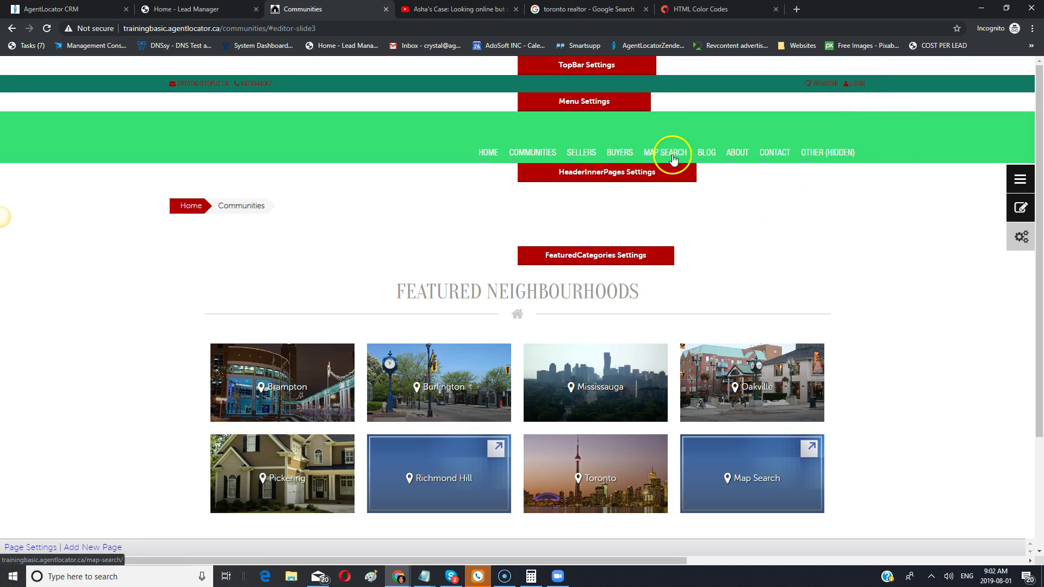
Look through the Content and Footer colour settings and compare them with the Communities page down to its footer
{"action": "left_click", "coordinate": [1019, 185]}
{"action": "left_click", "coordinate": [1019, 186]}
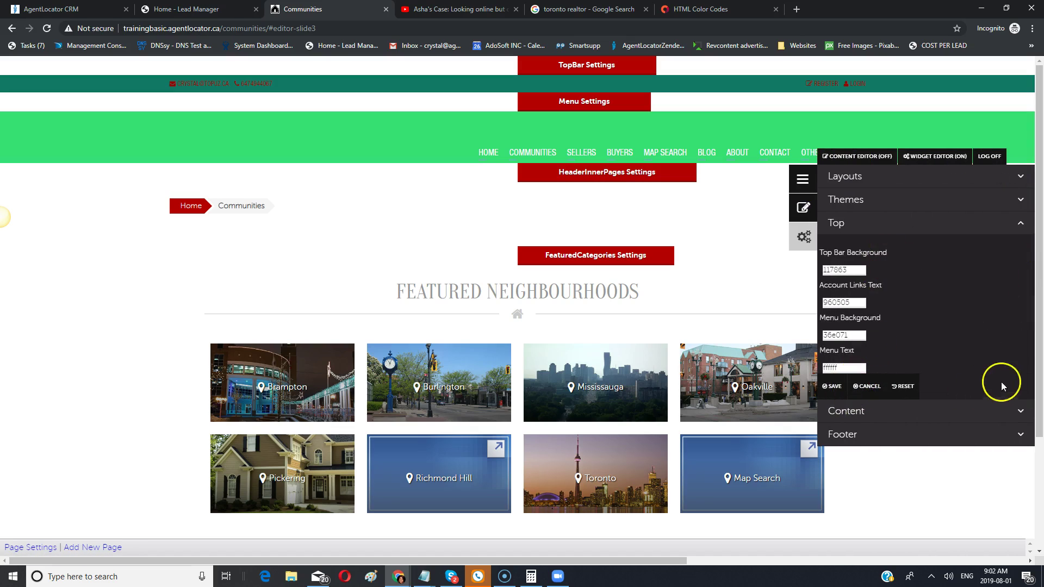
{"action": "left_click", "coordinate": [874, 410]}
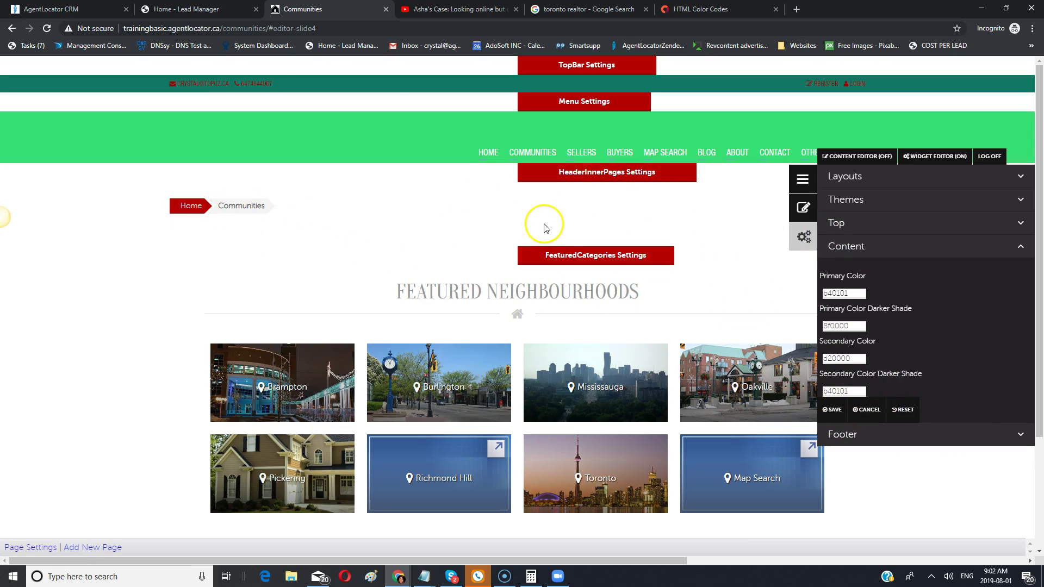
{"action": "left_click", "coordinate": [858, 434]}
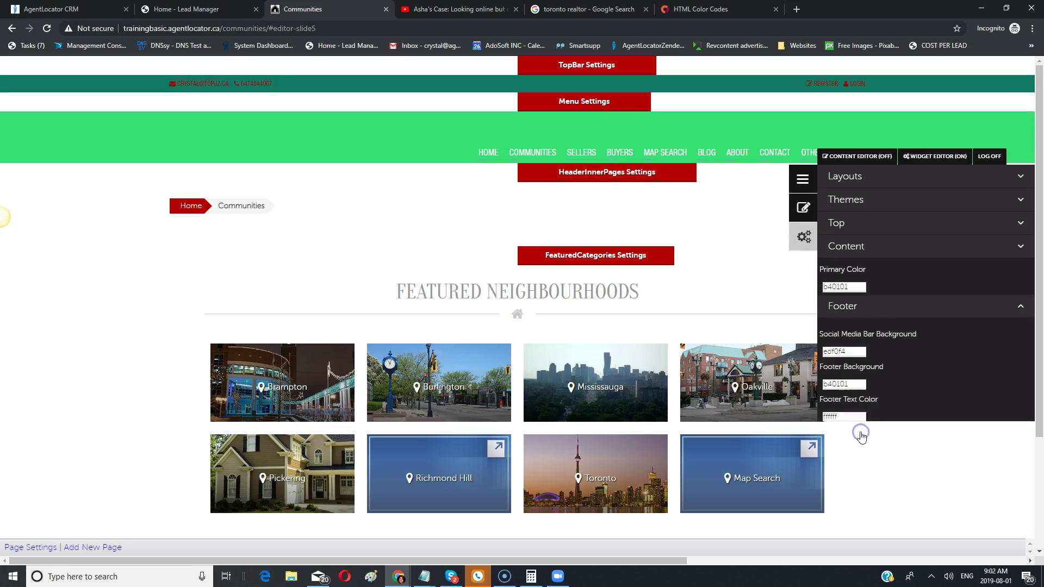
{"action": "scroll", "coordinate": [897, 446], "scroll_direction": "down", "scroll_amount": 3}
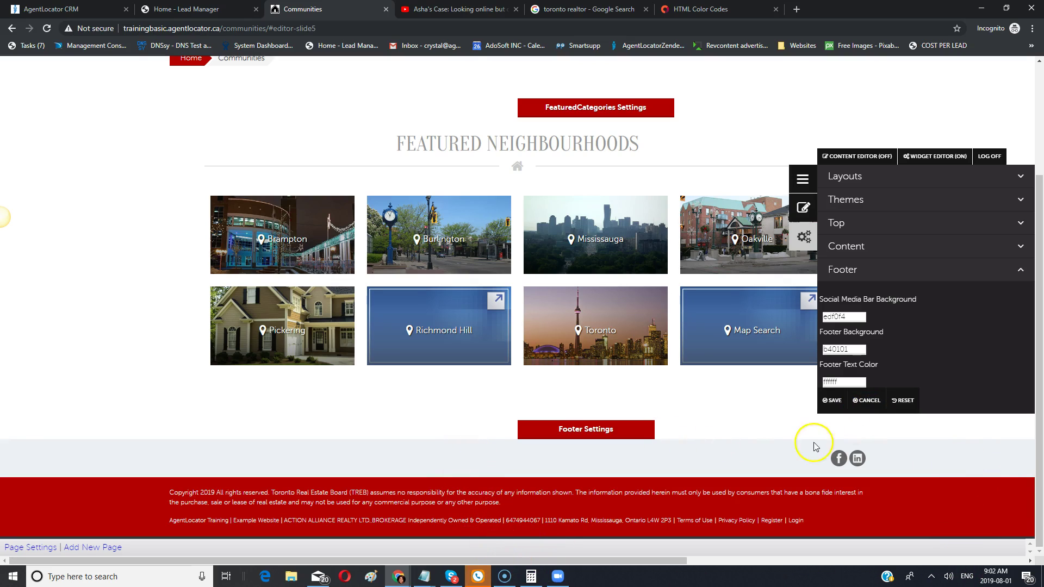
{"action": "scroll", "coordinate": [688, 420], "scroll_direction": "up", "scroll_amount": 3}
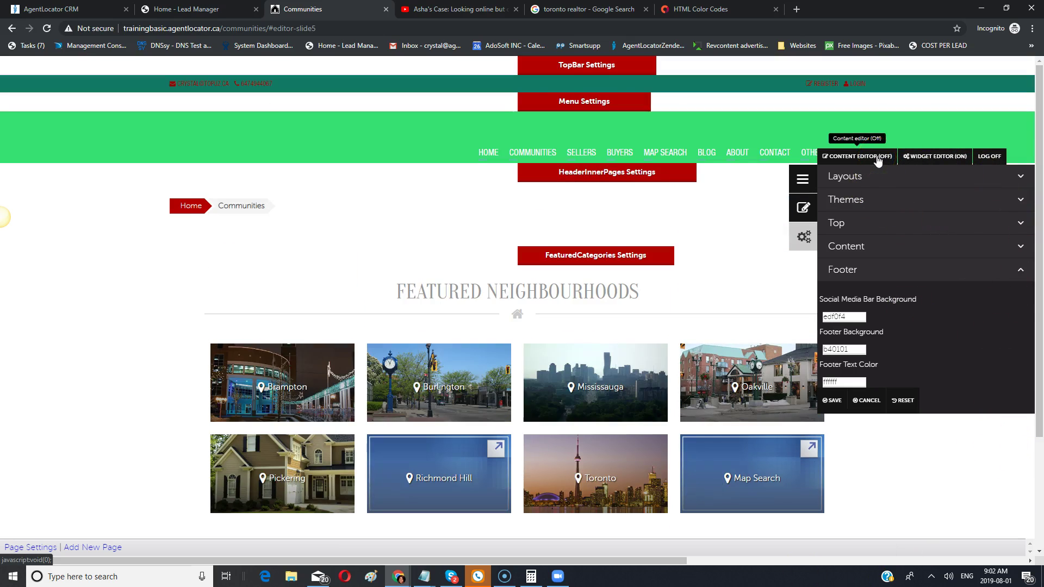
{"action": "left_click", "coordinate": [989, 157]}
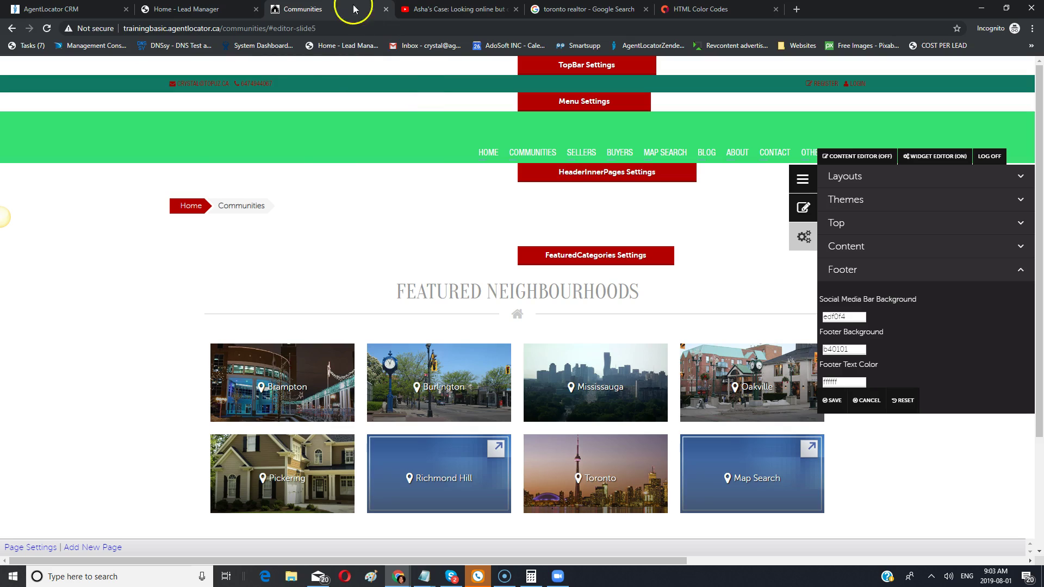
Review the CRM, the website admin page and the Communities page to see how the in-website editor is reached
{"action": "left_click", "coordinate": [168, 10]}
{"action": "left_click", "coordinate": [76, 11]}
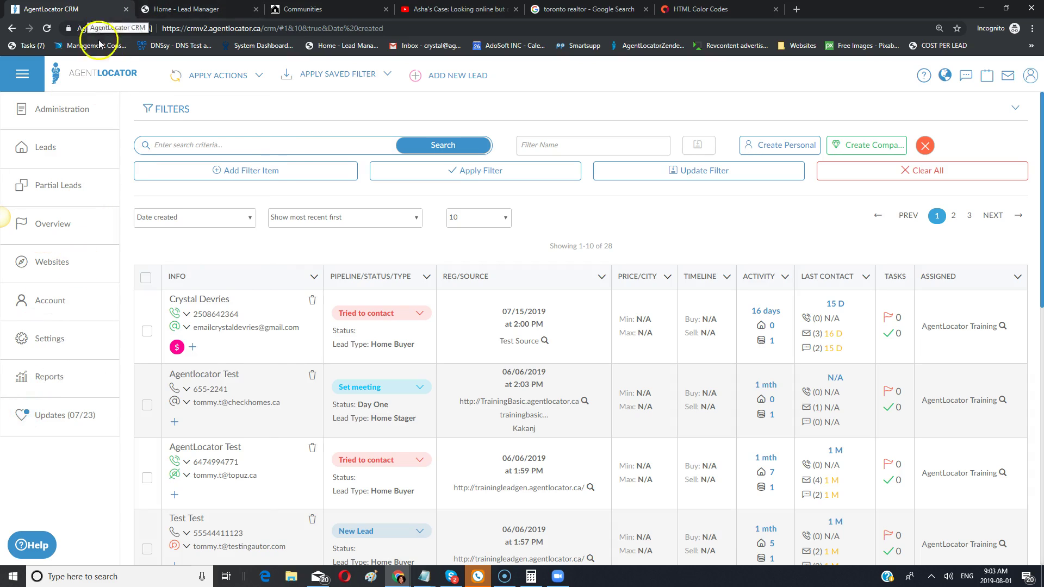
{"action": "mouse_move", "coordinate": [63, 263]}
{"action": "left_click", "coordinate": [166, 119]}
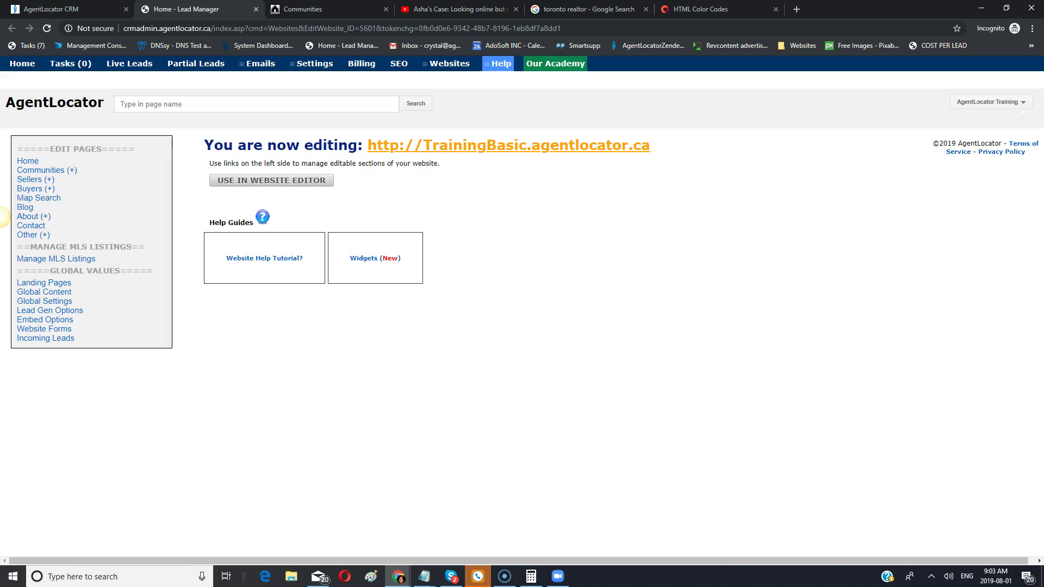
{"action": "left_click", "coordinate": [234, 185]}
{"action": "left_click", "coordinate": [298, 7]}
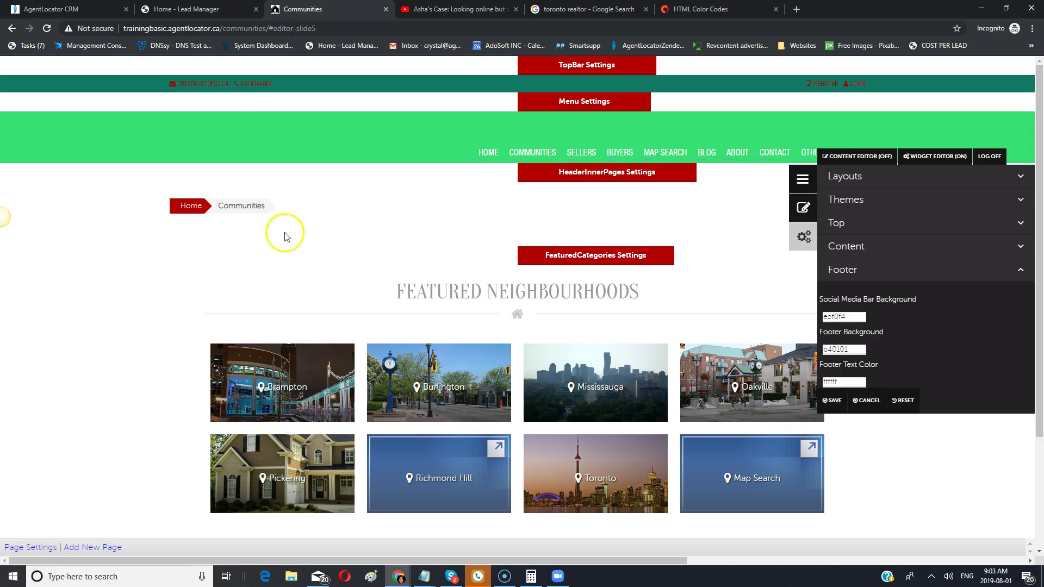
{"action": "left_click", "coordinate": [187, 9]}
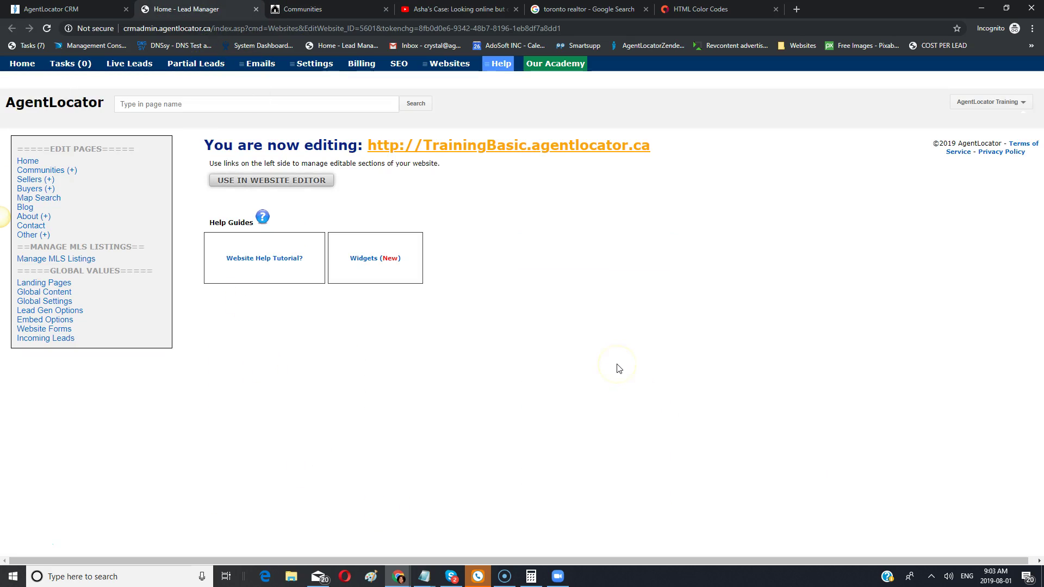
Reload the website admin page and open the page settings of the Other page
{"action": "left_click", "coordinate": [48, 29]}
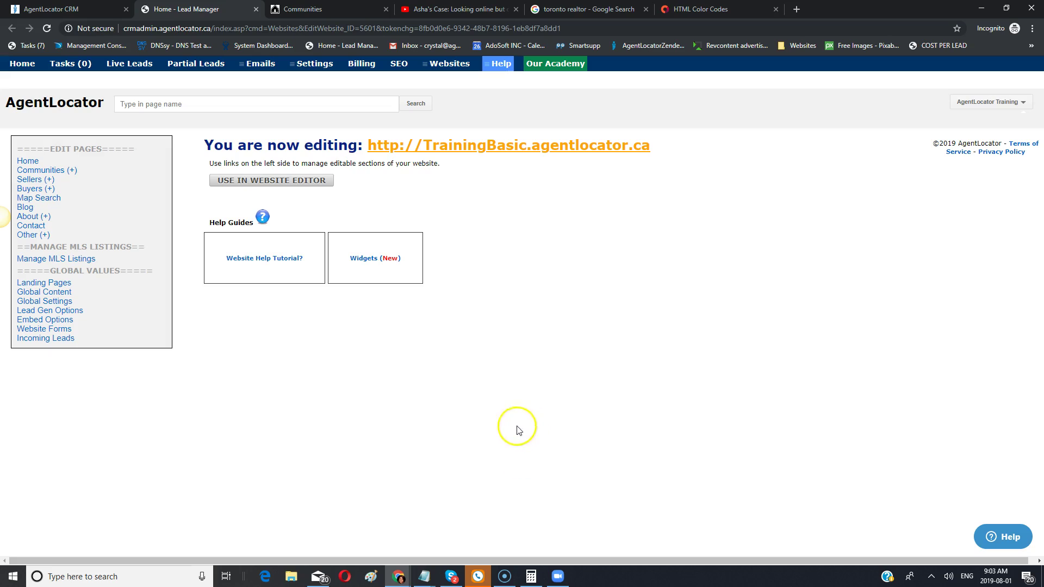
{"action": "left_click", "coordinate": [25, 237]}
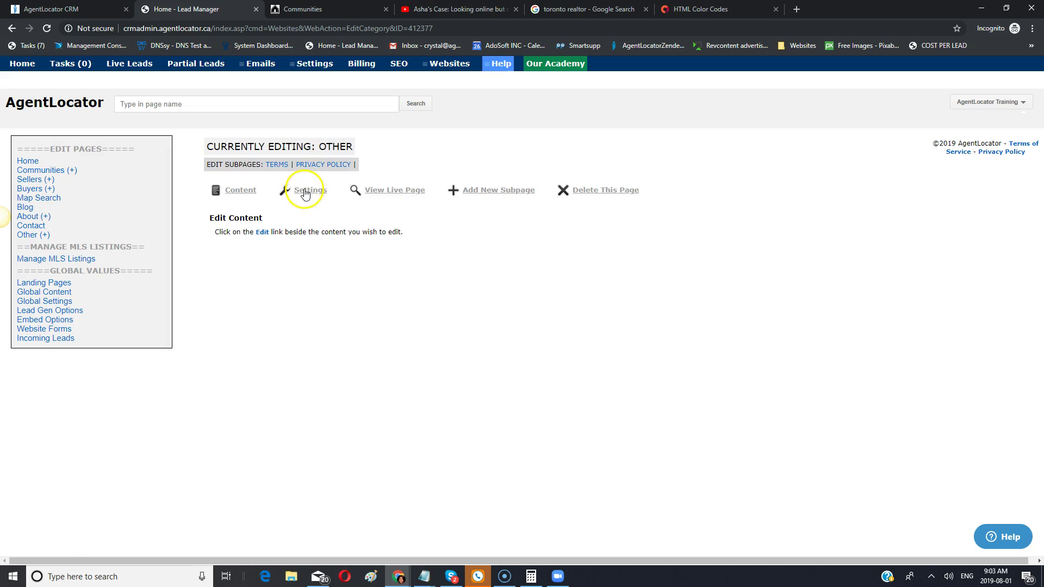
{"action": "left_click", "coordinate": [306, 193]}
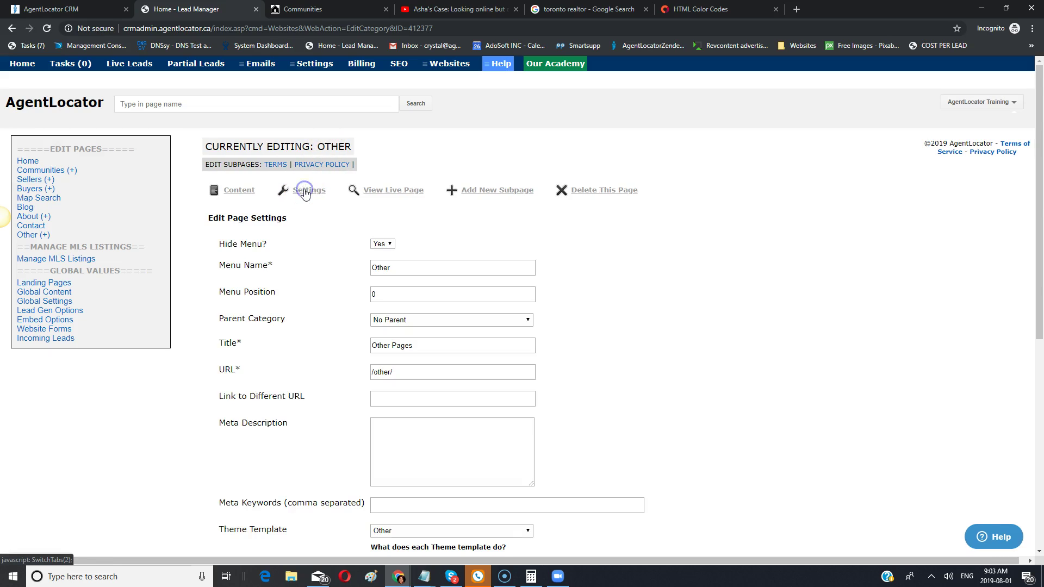
Try Hide Menu set to No for the Other page and return it to Yes
{"action": "left_click", "coordinate": [379, 244]}
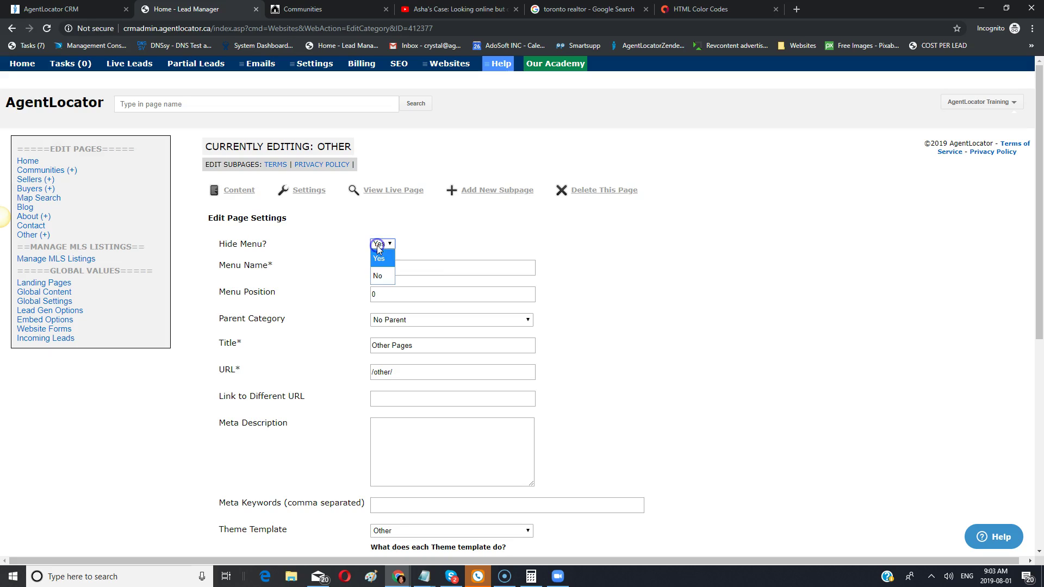
{"action": "left_click", "coordinate": [379, 272]}
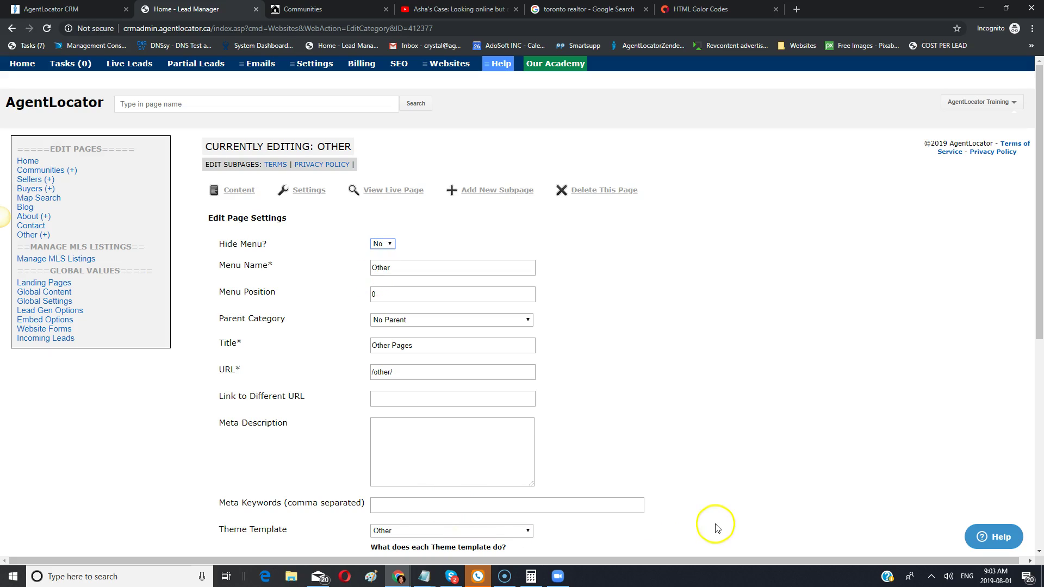
{"action": "left_click", "coordinate": [383, 245]}
{"action": "left_click", "coordinate": [381, 261]}
Examine the Other page's Menu Position setting and compare it with the menu order on the live Communities page
{"action": "scroll", "coordinate": [454, 210], "scroll_direction": "down", "scroll_amount": 2}
{"action": "scroll", "coordinate": [544, 294], "scroll_direction": "down", "scroll_amount": 1}
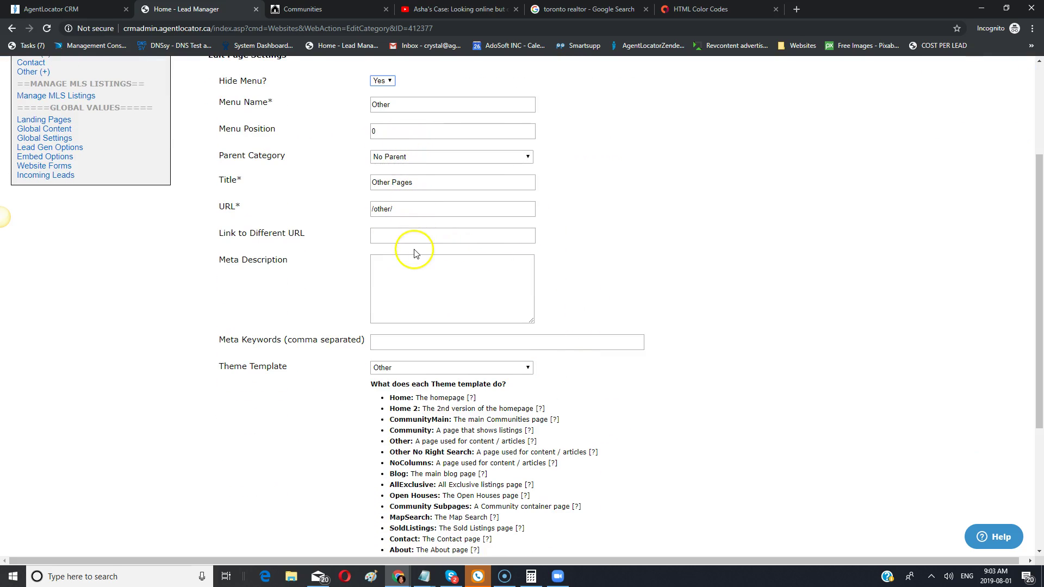
{"action": "scroll", "coordinate": [535, 299], "scroll_direction": "up", "scroll_amount": 1}
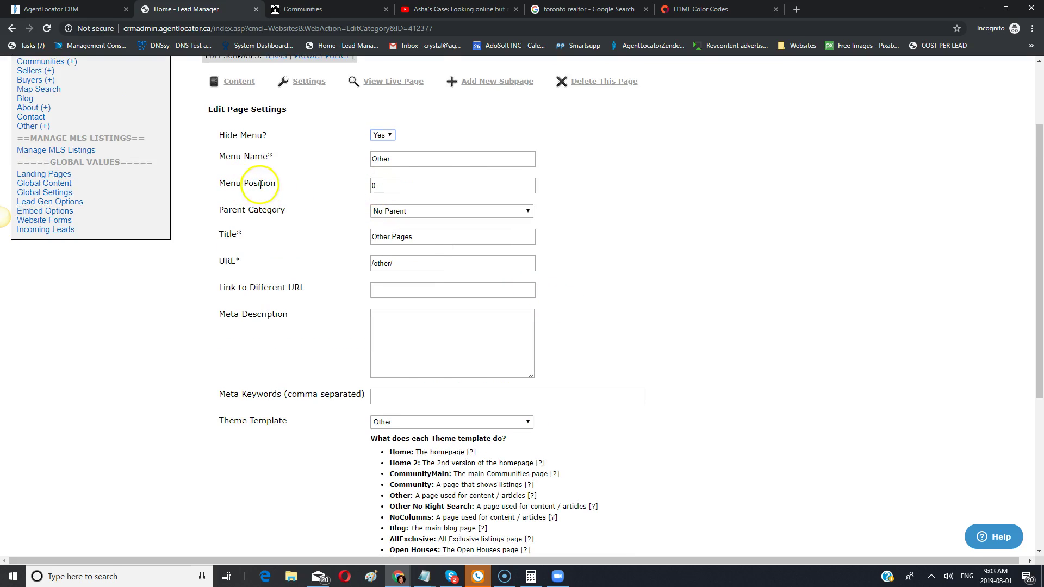
{"action": "left_click", "coordinate": [393, 186]}
{"action": "left_click", "coordinate": [344, 8]}
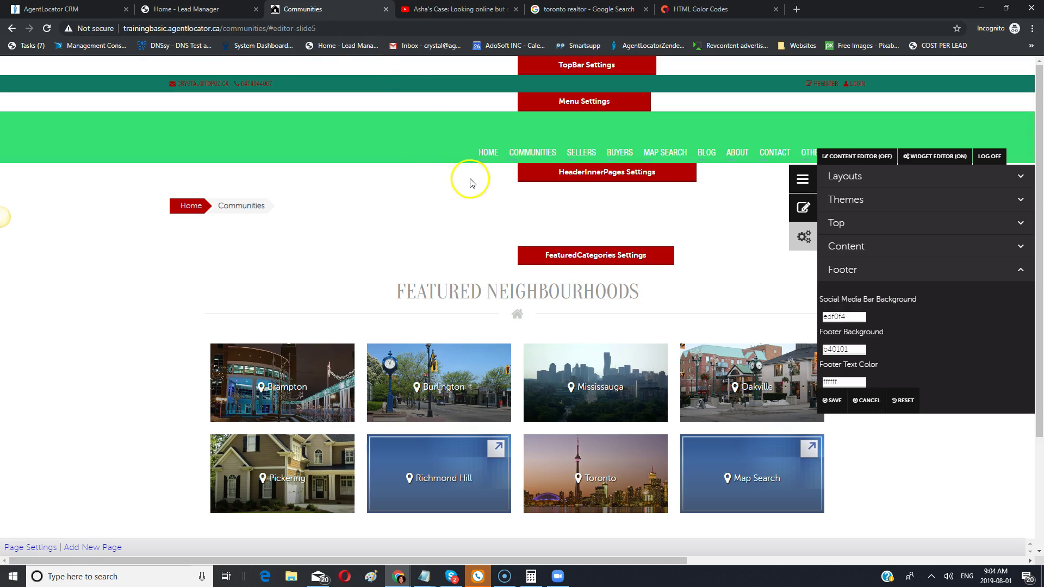
{"action": "scroll", "coordinate": [762, 131], "scroll_direction": "down", "scroll_amount": 1}
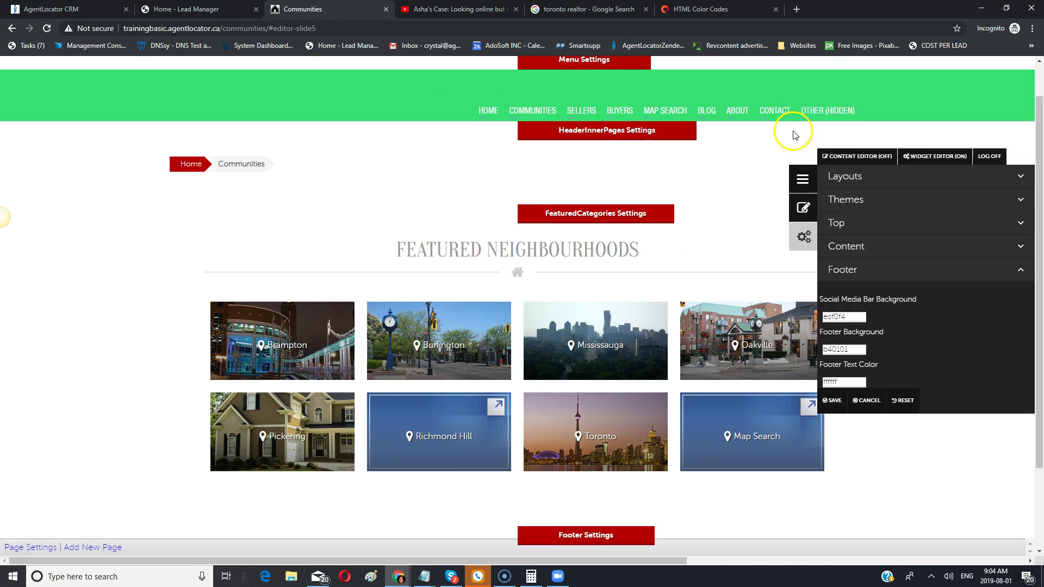
{"action": "mouse_move", "coordinate": [827, 99]}
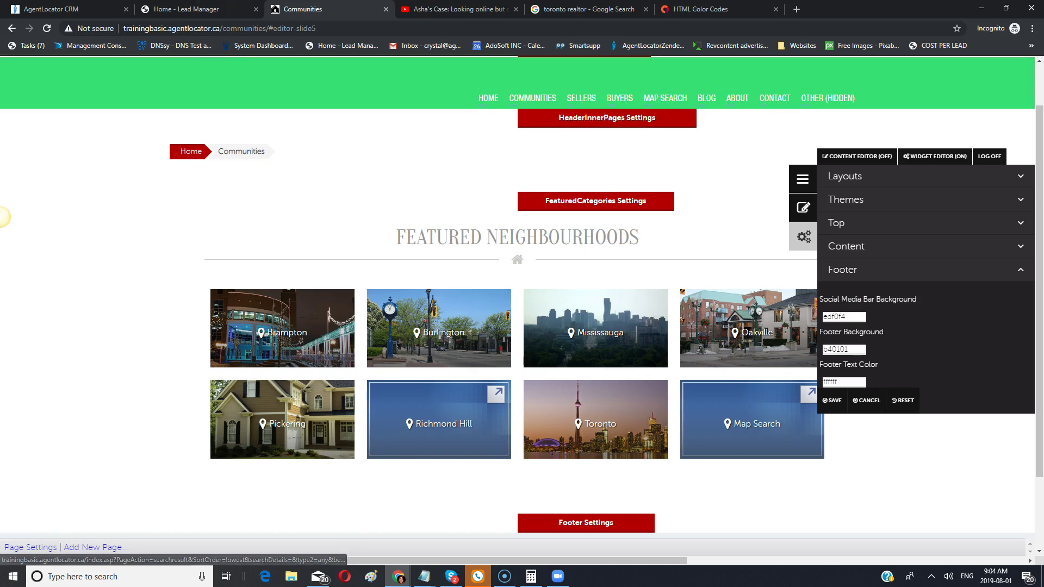
Examine the Other page's remaining settings, including the Theme Template descriptions, Featured Community Description and photo upload
{"action": "left_click", "coordinate": [185, 9]}
{"action": "scroll", "coordinate": [467, 332], "scroll_direction": "down", "scroll_amount": 2}
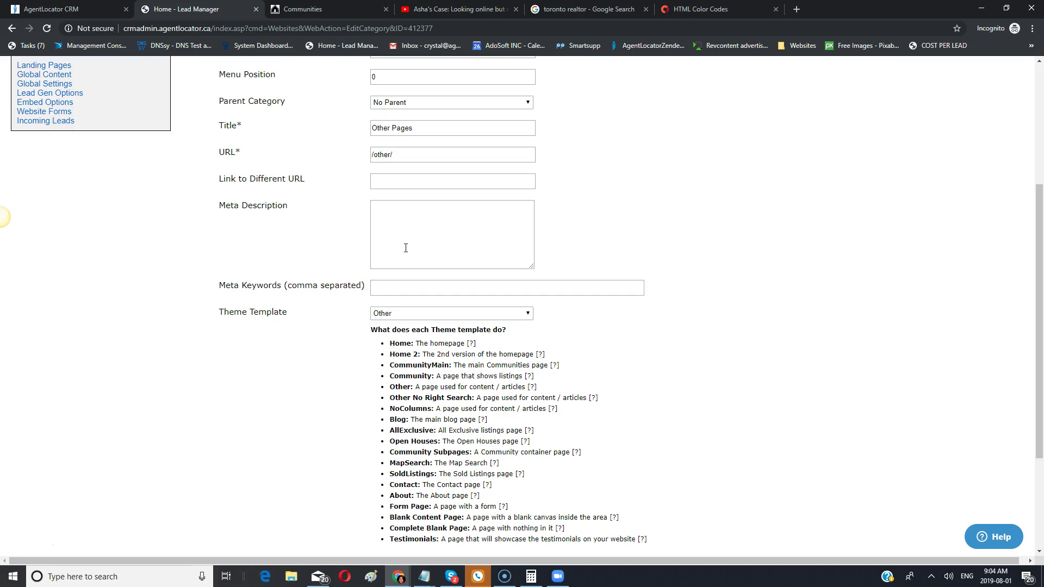
{"action": "scroll", "coordinate": [604, 415], "scroll_direction": "down", "scroll_amount": 2}
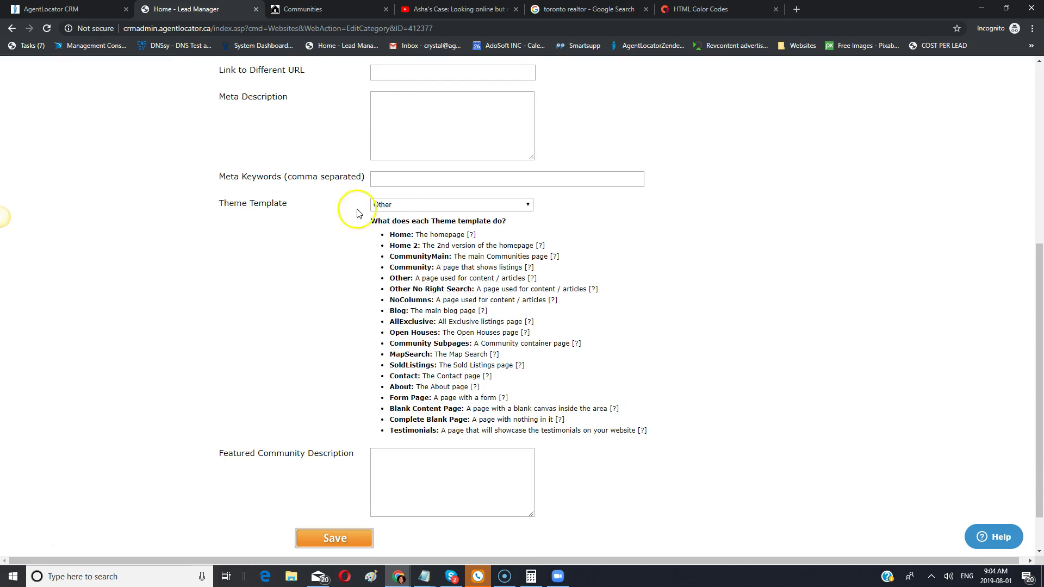
{"action": "left_click", "coordinate": [409, 207]}
{"action": "left_click", "coordinate": [409, 207]}
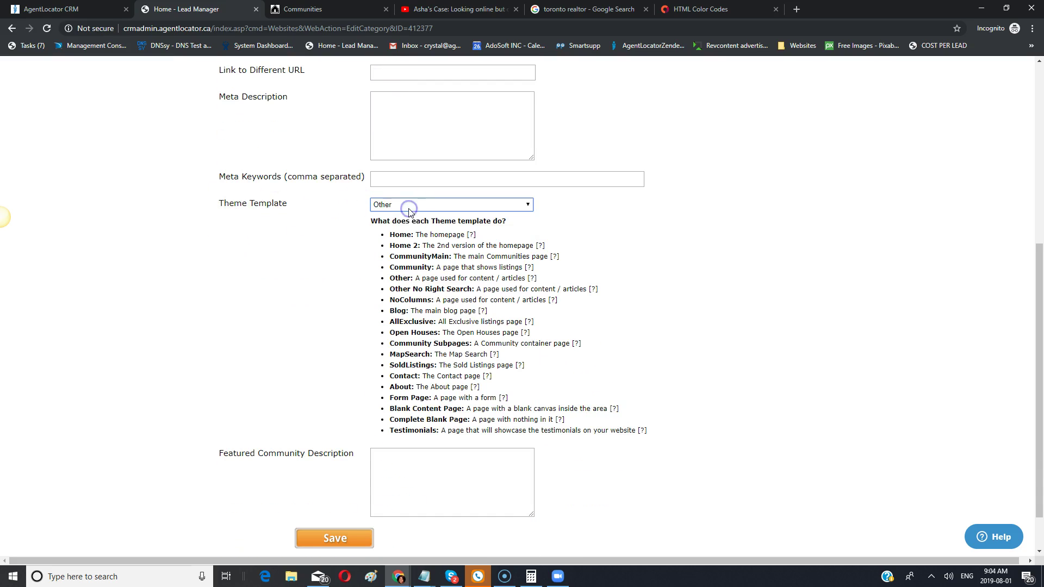
{"action": "scroll", "coordinate": [412, 218], "scroll_direction": "down", "scroll_amount": 1}
{"action": "left_click", "coordinate": [389, 403]}
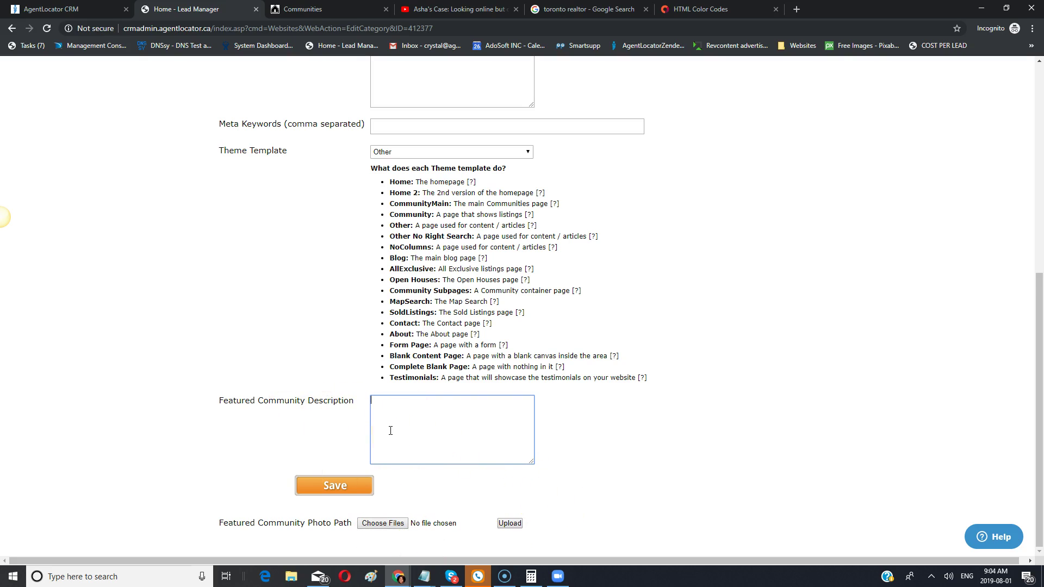
{"action": "scroll", "coordinate": [643, 443], "scroll_direction": "up", "scroll_amount": 5}
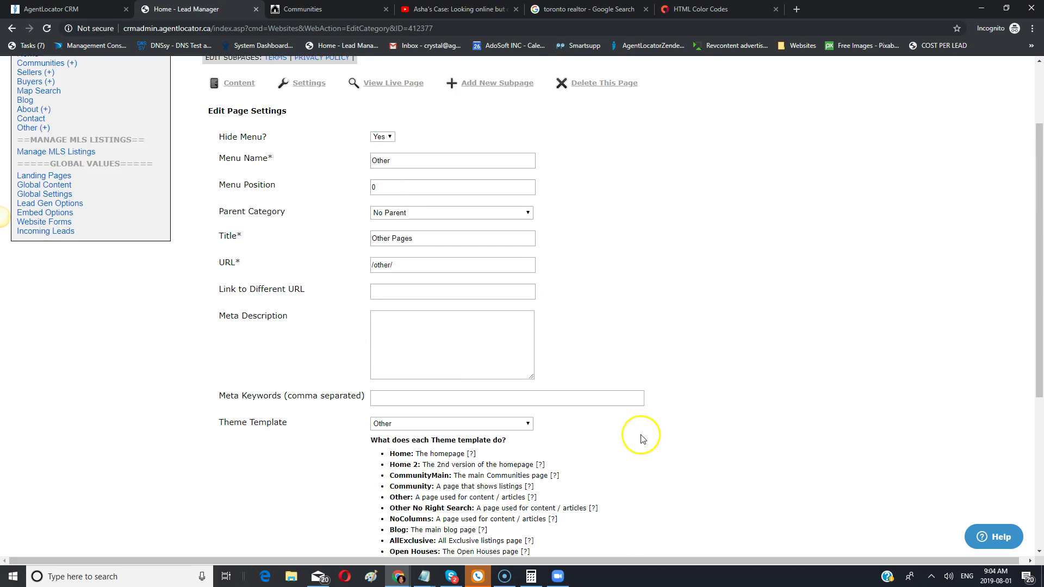
{"action": "scroll", "coordinate": [643, 440], "scroll_direction": "up", "scroll_amount": 2}
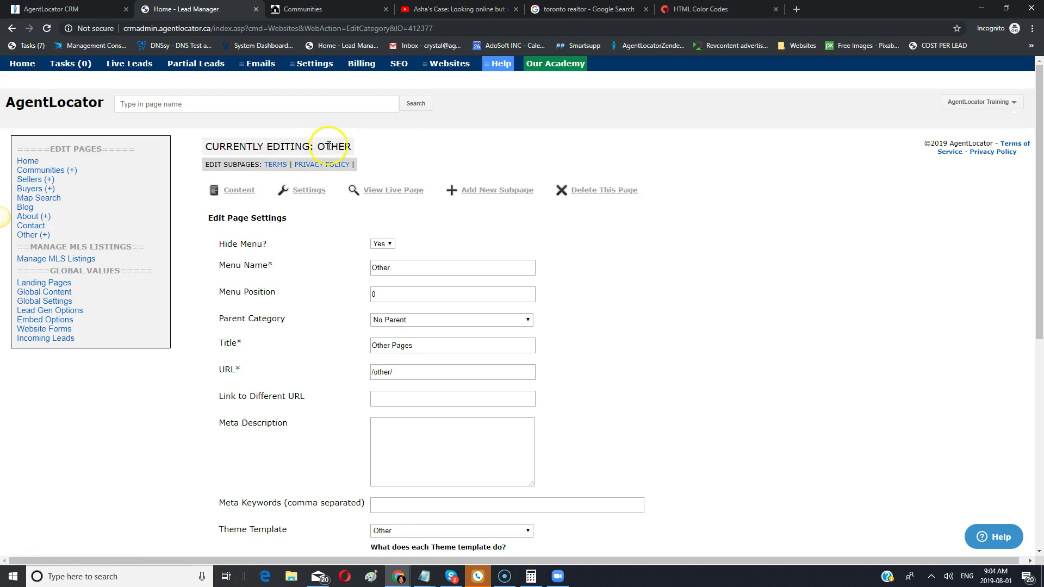
View the form for adding a new subpage under Other and leave it without saving
{"action": "left_click", "coordinate": [495, 191]}
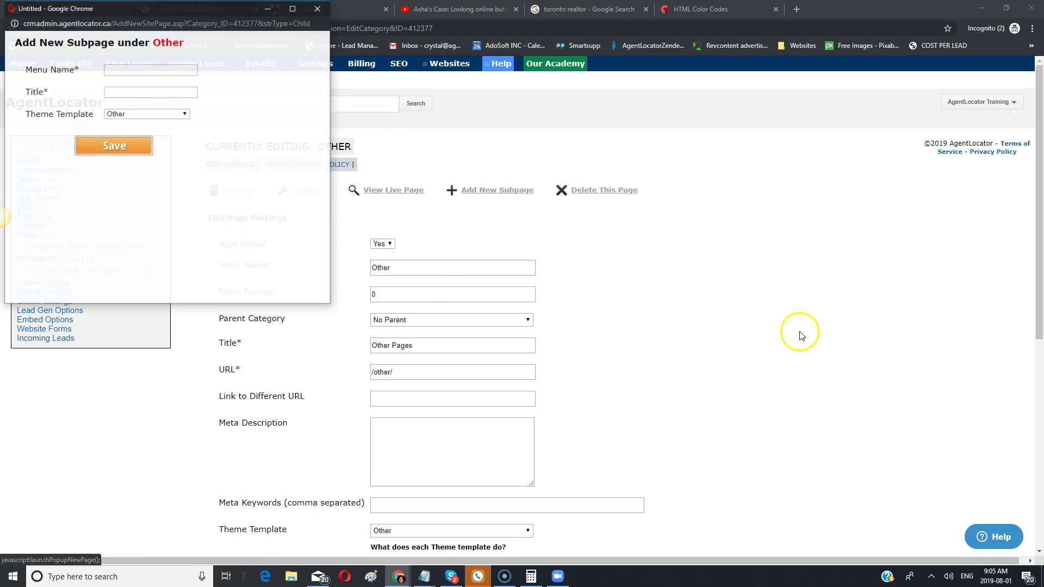
{"action": "left_click", "coordinate": [140, 69]}
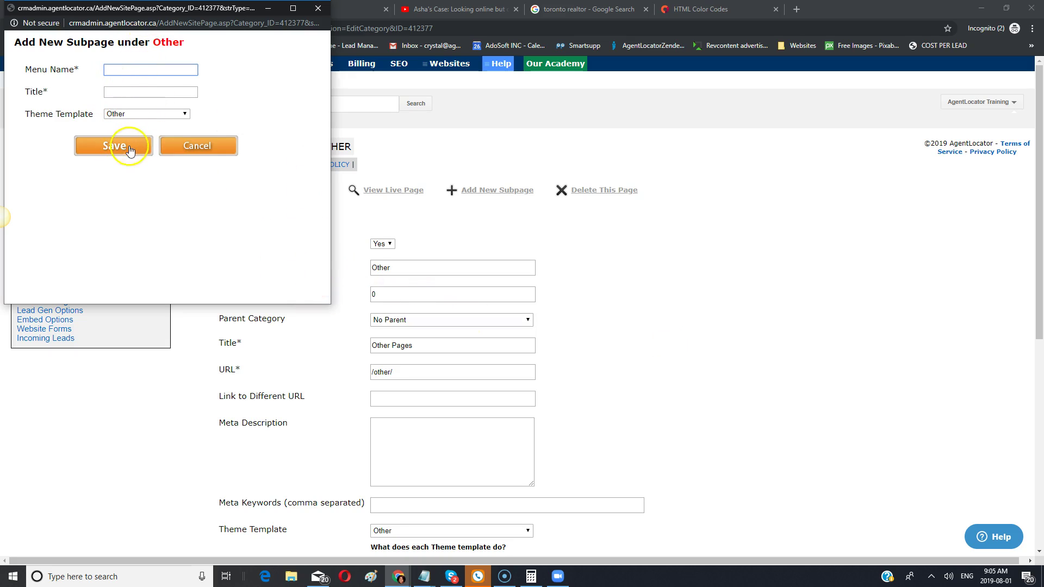
{"action": "left_click", "coordinate": [592, 285]}
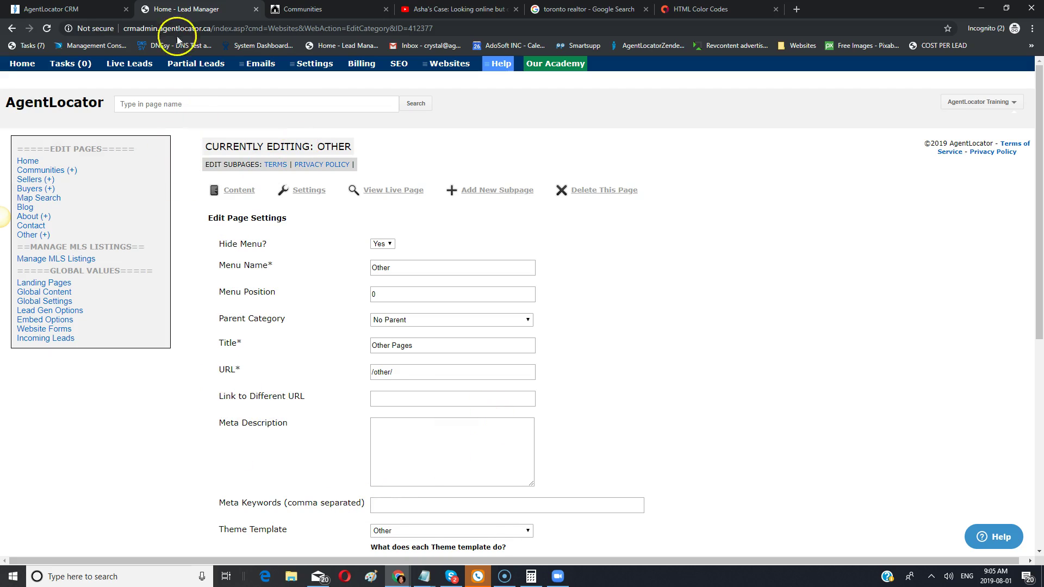
Compare the live Communities page with the Other page's settings, and open the Manage MLS Listings page in the website admin
{"action": "left_click", "coordinate": [307, 6]}
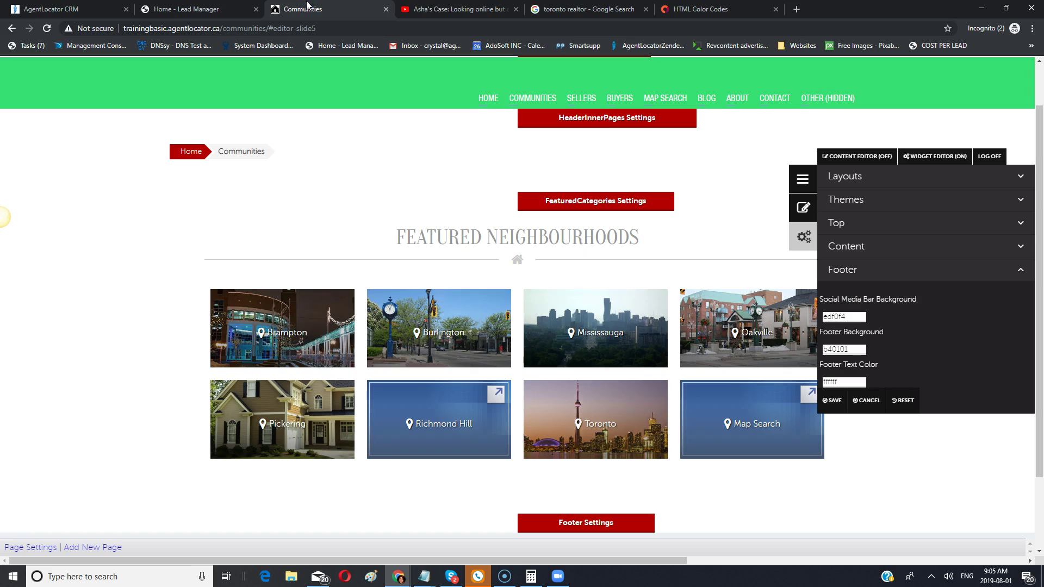
{"action": "left_click", "coordinate": [203, 10]}
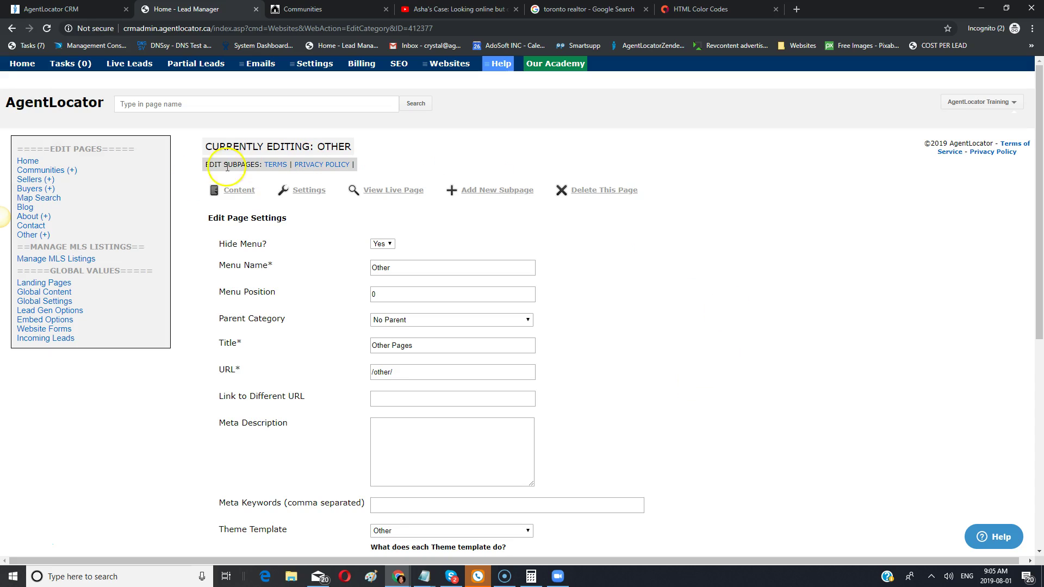
{"action": "left_click", "coordinate": [56, 259]}
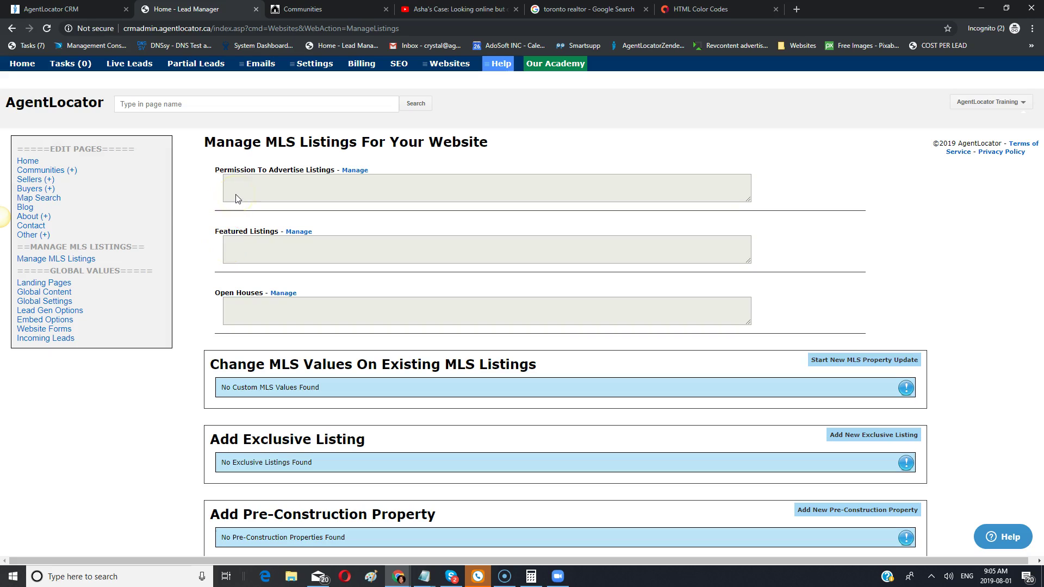
Examine the FeaturedListings widget settings on the live home page, including listing type, sort order and number of listings, and leave without saving
{"action": "left_click", "coordinate": [304, 10]}
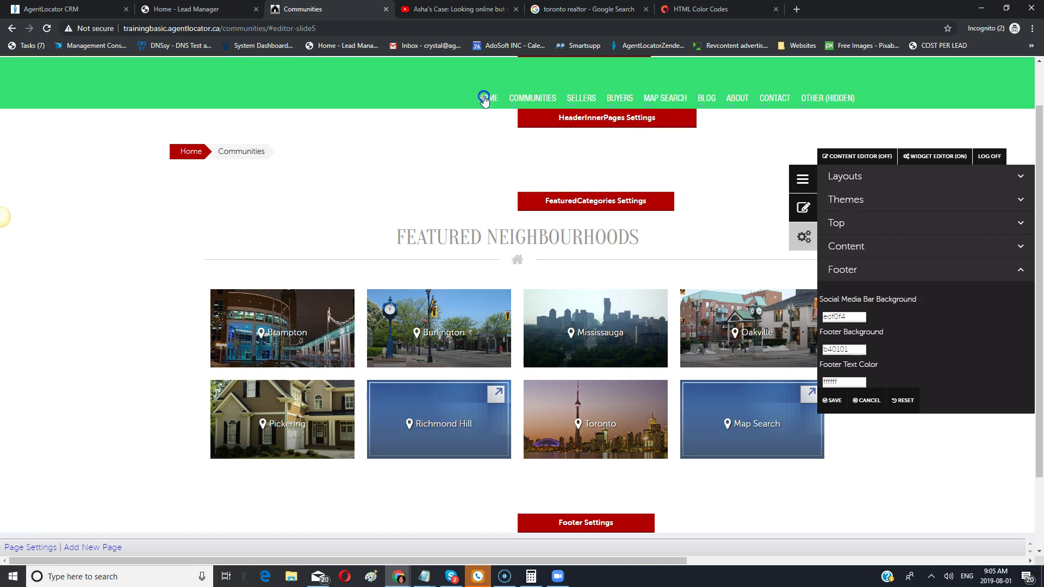
{"action": "scroll", "coordinate": [471, 413], "scroll_direction": "down", "scroll_amount": 10}
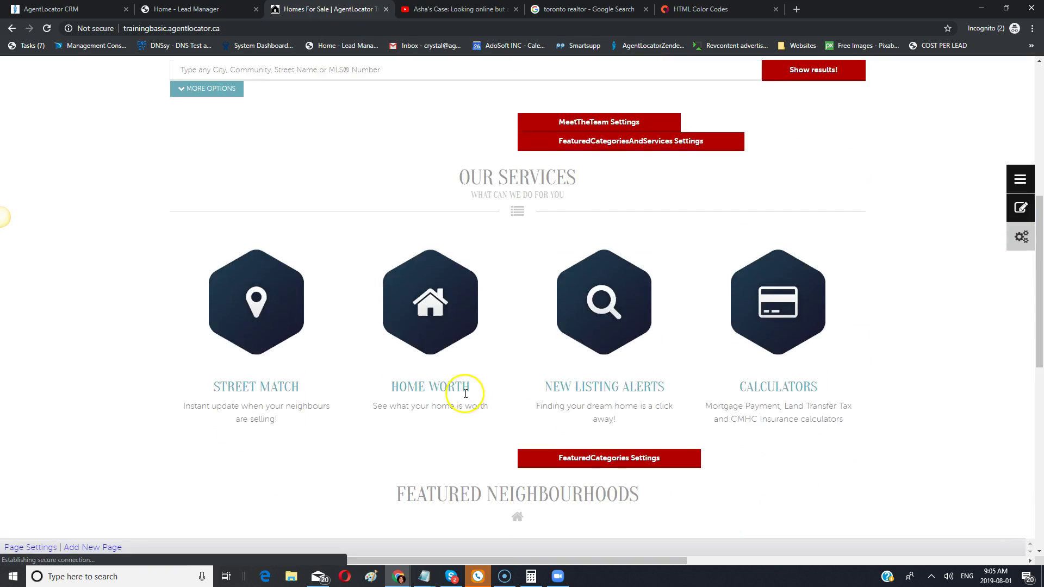
{"action": "scroll", "coordinate": [464, 396], "scroll_direction": "down", "scroll_amount": 4}
{"action": "scroll", "coordinate": [462, 389], "scroll_direction": "up", "scroll_amount": 1}
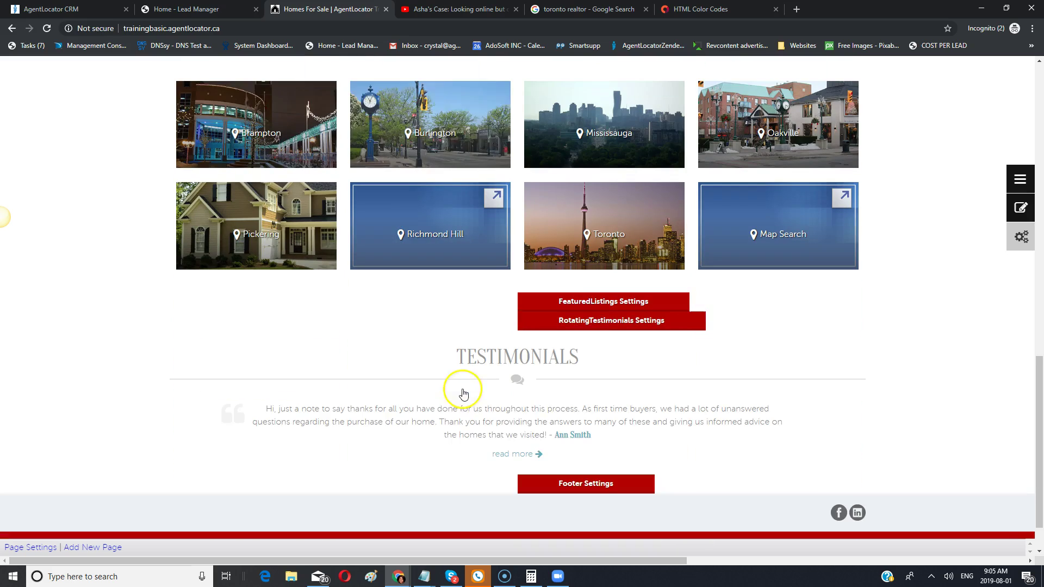
{"action": "left_click", "coordinate": [610, 309]}
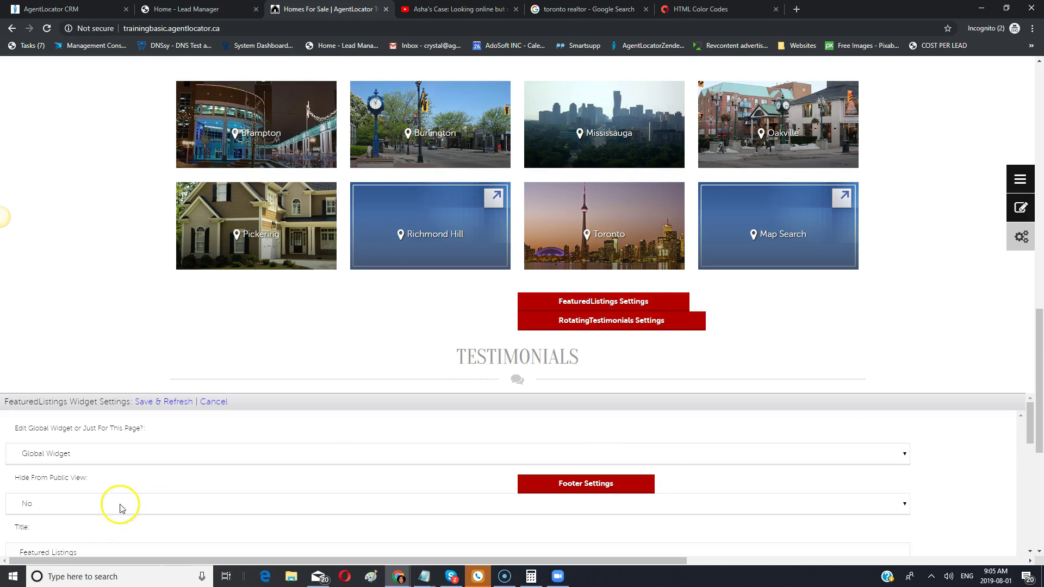
{"action": "scroll", "coordinate": [100, 478], "scroll_direction": "down", "scroll_amount": 5}
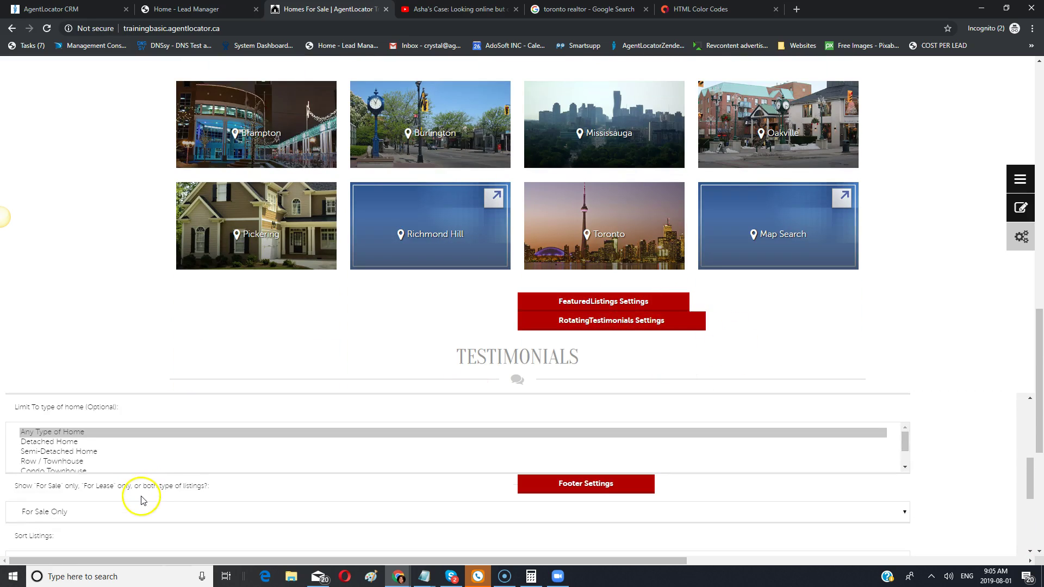
{"action": "scroll", "coordinate": [207, 517], "scroll_direction": "down", "scroll_amount": 3}
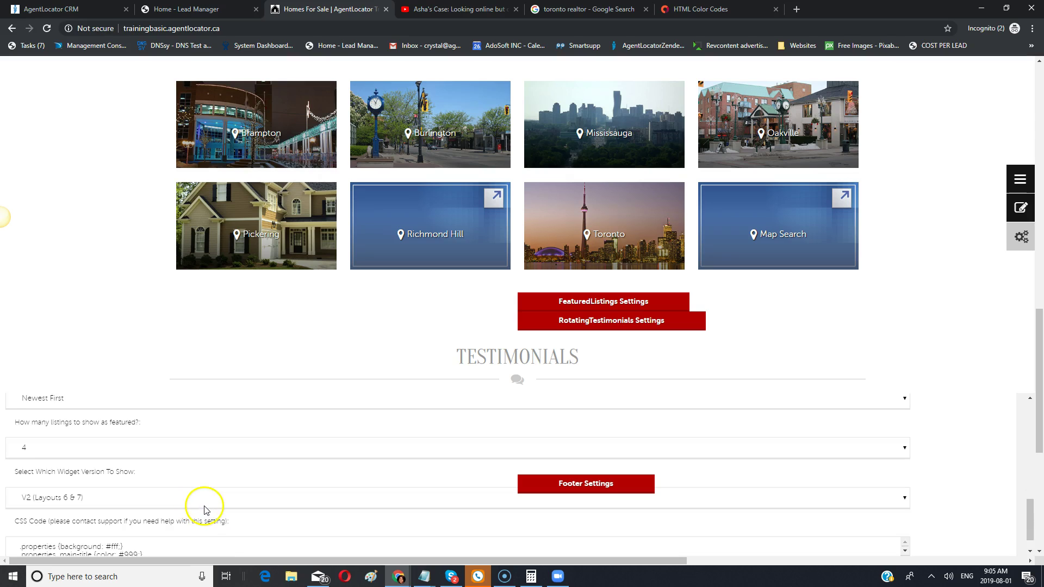
{"action": "scroll", "coordinate": [204, 510], "scroll_direction": "up", "scroll_amount": 10}
{"action": "scroll", "coordinate": [204, 510], "scroll_direction": "up", "scroll_amount": 3}
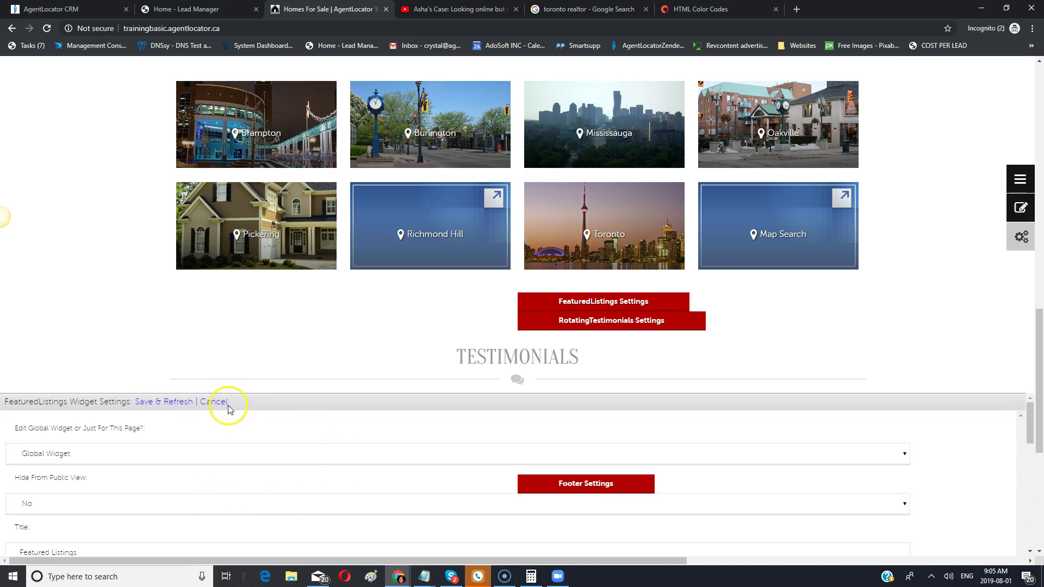
{"action": "left_click", "coordinate": [225, 403]}
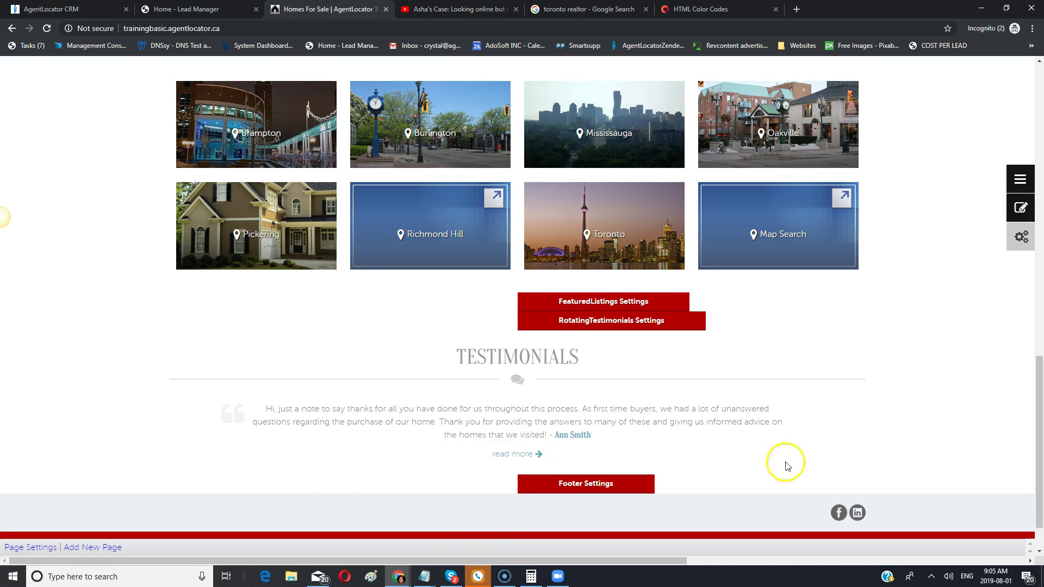
Look over the live home page's widget sections and turn off the widget editor
{"action": "scroll", "coordinate": [686, 415], "scroll_direction": "up", "scroll_amount": 15}
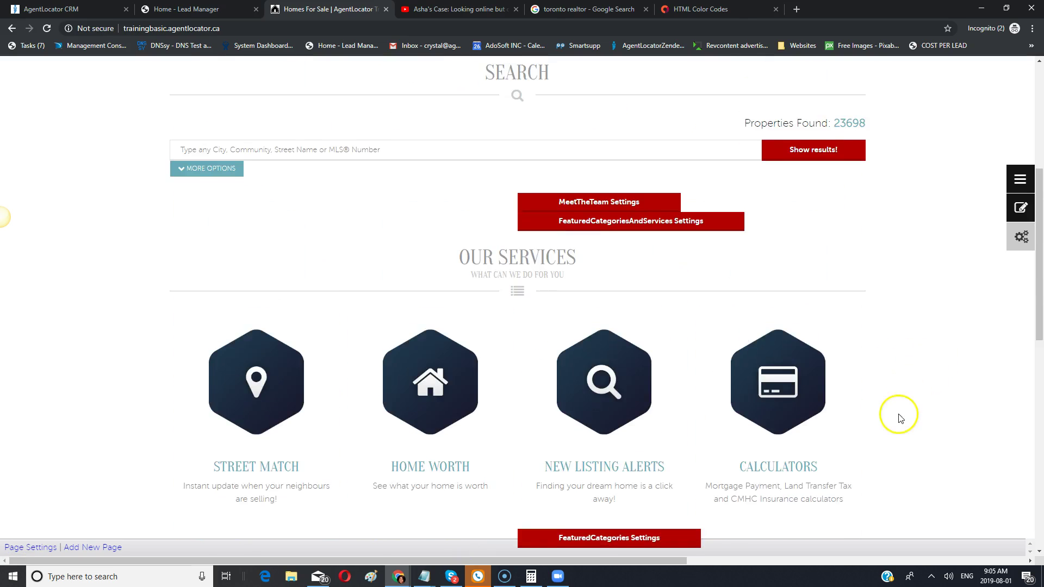
{"action": "scroll", "coordinate": [870, 440], "scroll_direction": "down", "scroll_amount": 10}
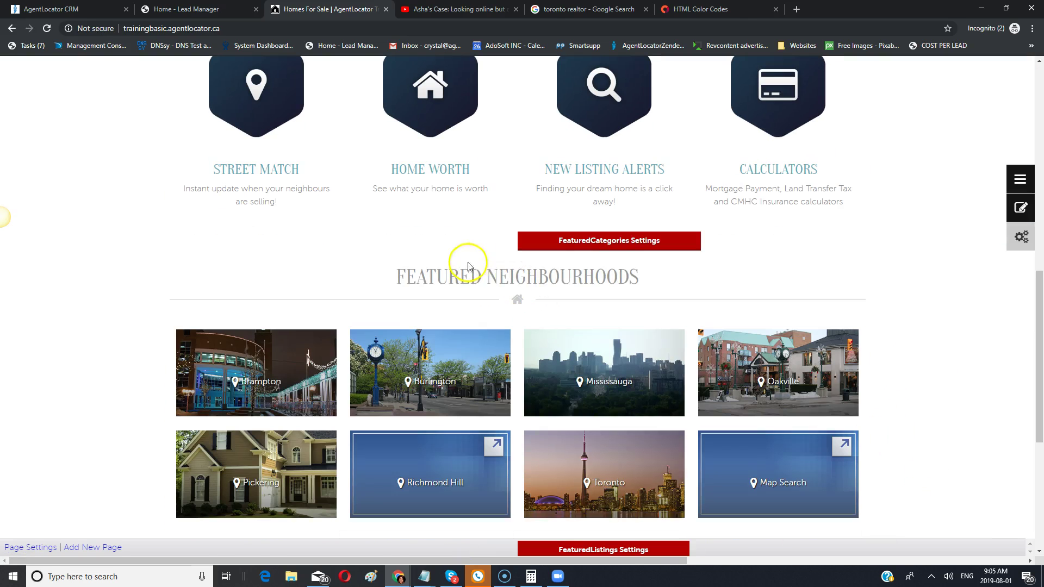
{"action": "scroll", "coordinate": [855, 393], "scroll_direction": "down", "scroll_amount": 4}
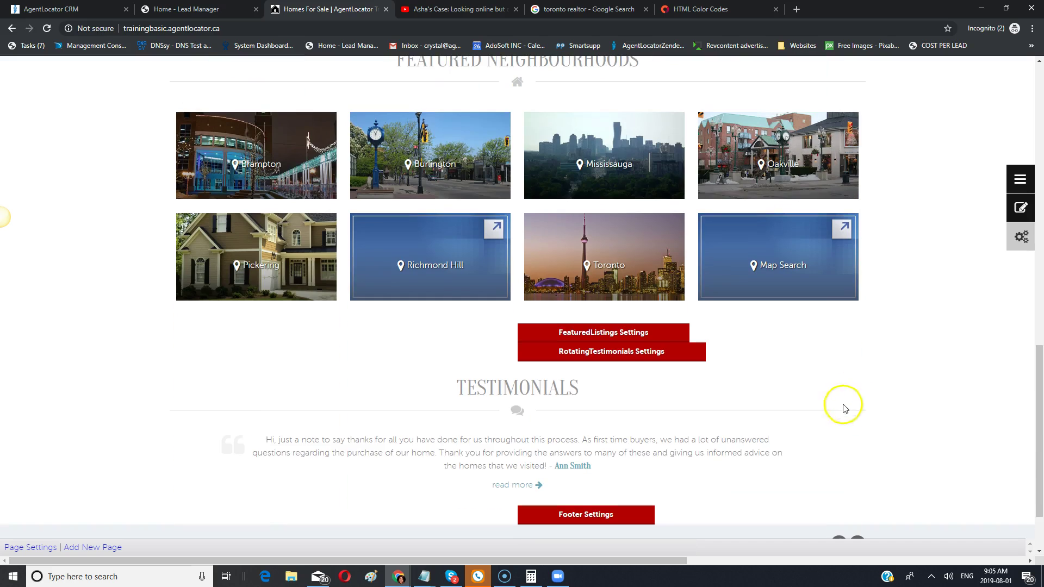
{"action": "left_click", "coordinate": [1022, 237]}
{"action": "scroll", "coordinate": [789, 416], "scroll_direction": "up", "scroll_amount": 5}
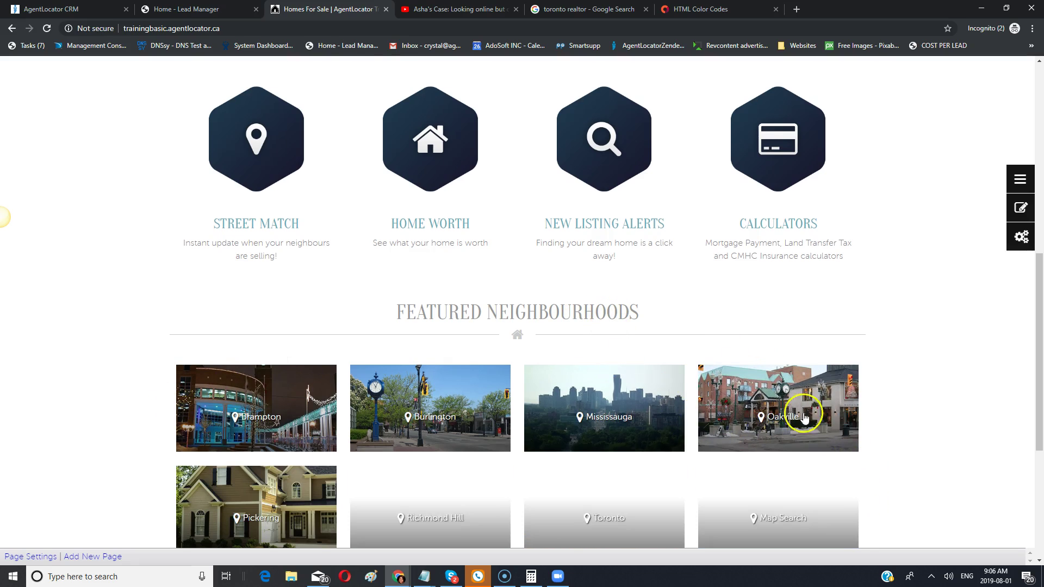
Review the Manage MLS Listings sections and examine the fields of the form for starting a new MLS property update
{"action": "left_click", "coordinate": [185, 7]}
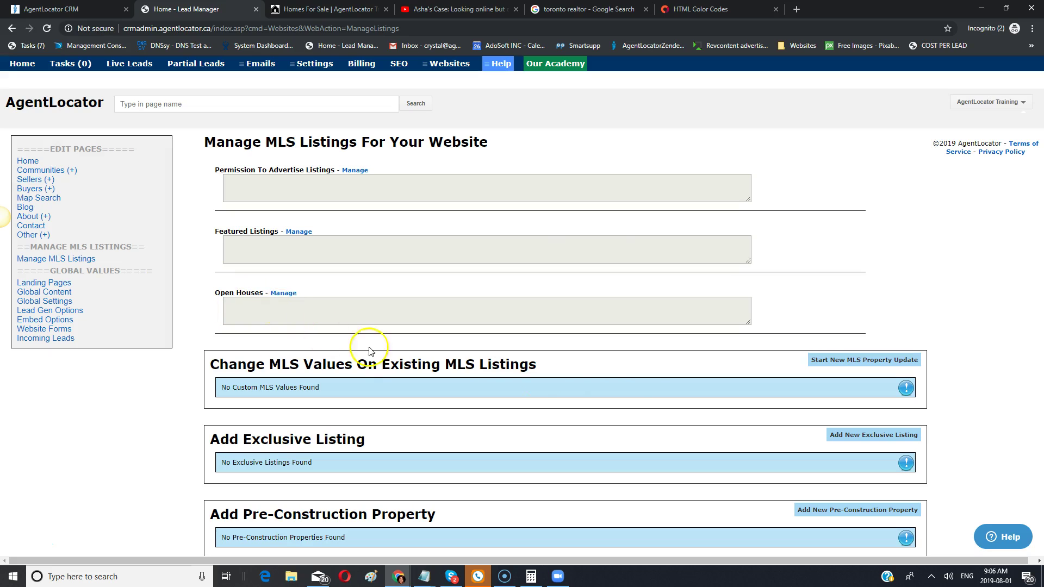
{"action": "scroll", "coordinate": [632, 422], "scroll_direction": "down", "scroll_amount": 1}
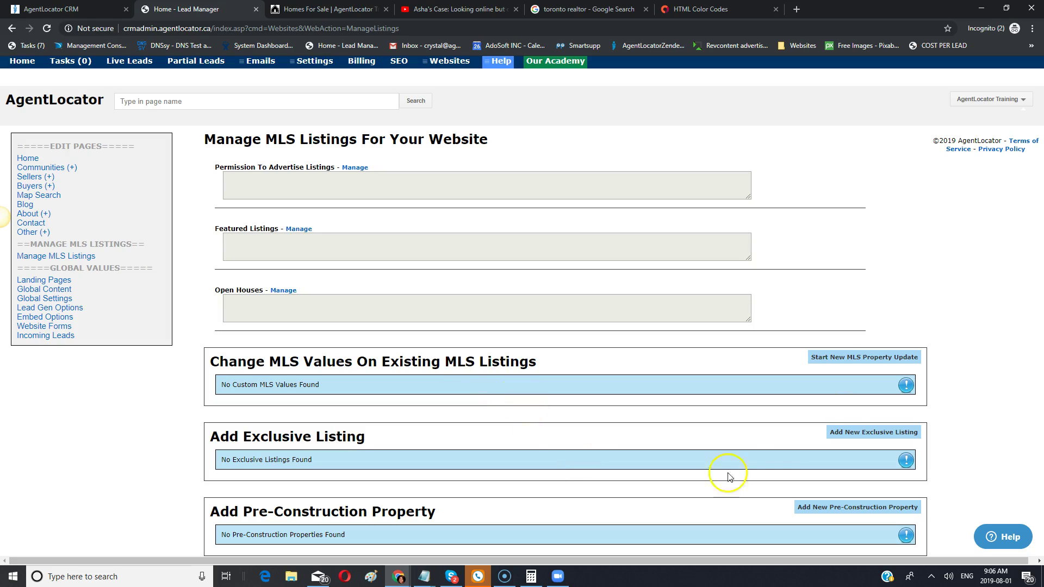
{"action": "left_click", "coordinate": [864, 358]}
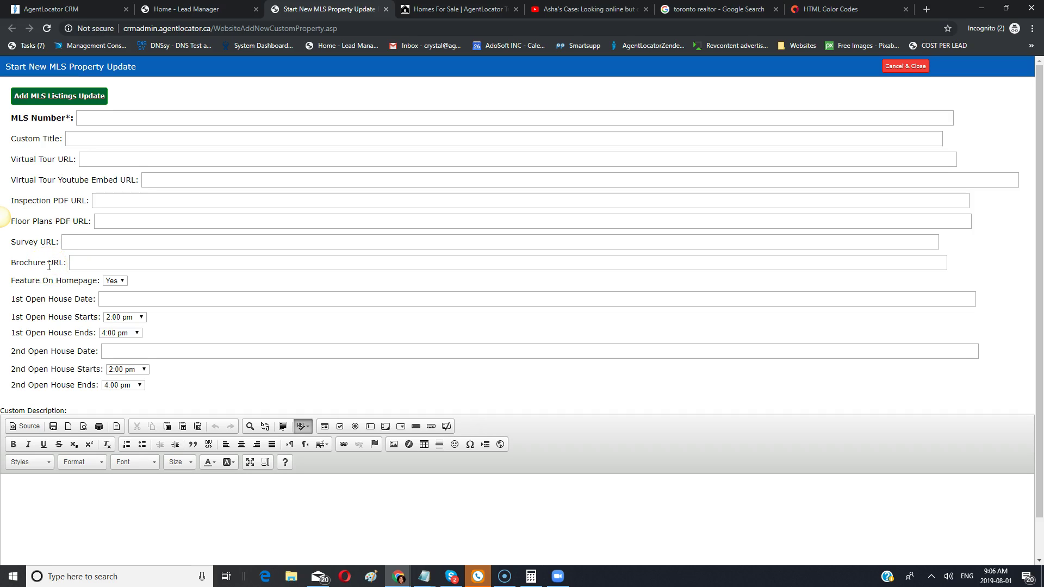
{"action": "scroll", "coordinate": [144, 538], "scroll_direction": "down", "scroll_amount": 1}
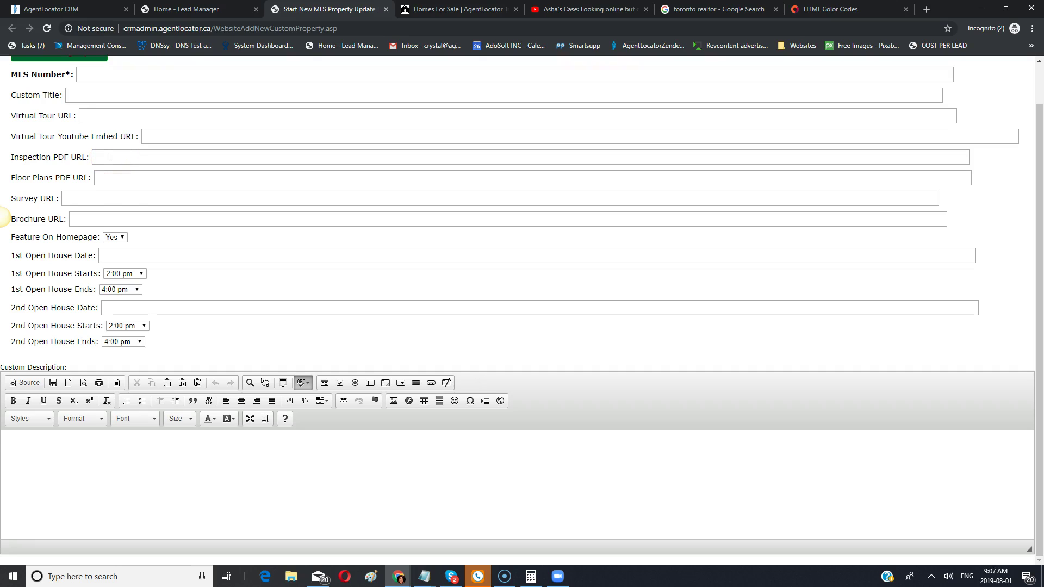
{"action": "scroll", "coordinate": [117, 229], "scroll_direction": "up", "scroll_amount": 1}
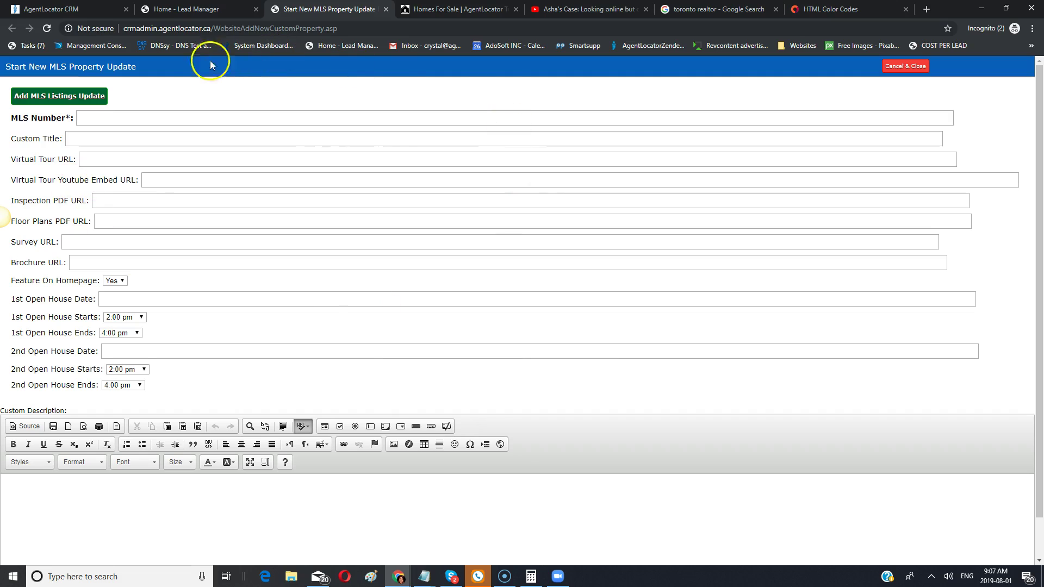
{"action": "scroll", "coordinate": [618, 375], "scroll_direction": "down", "scroll_amount": 1}
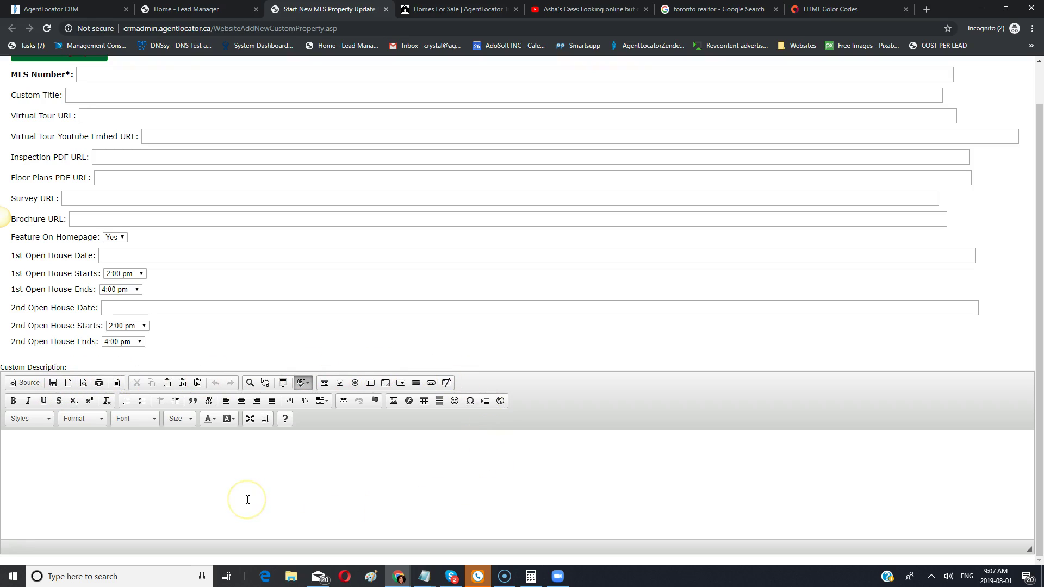
Open a property listing from the live Mississauga community page and examine its description and property details
{"action": "left_click", "coordinate": [459, 9]}
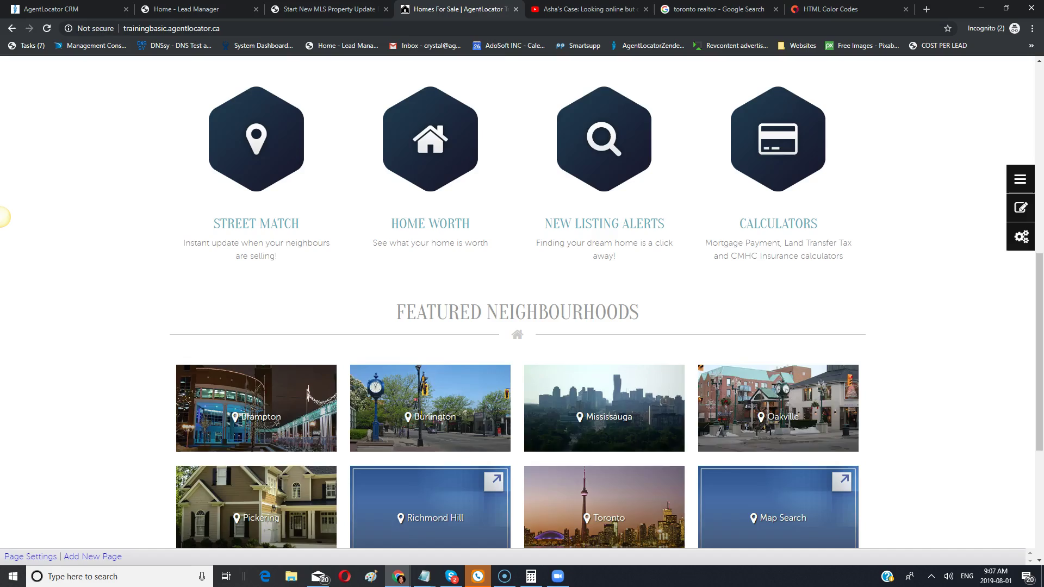
{"action": "scroll", "coordinate": [597, 361], "scroll_direction": "down", "scroll_amount": 2}
{"action": "scroll", "coordinate": [595, 362], "scroll_direction": "up", "scroll_amount": 6}
{"action": "scroll", "coordinate": [593, 364], "scroll_direction": "up", "scroll_amount": 3}
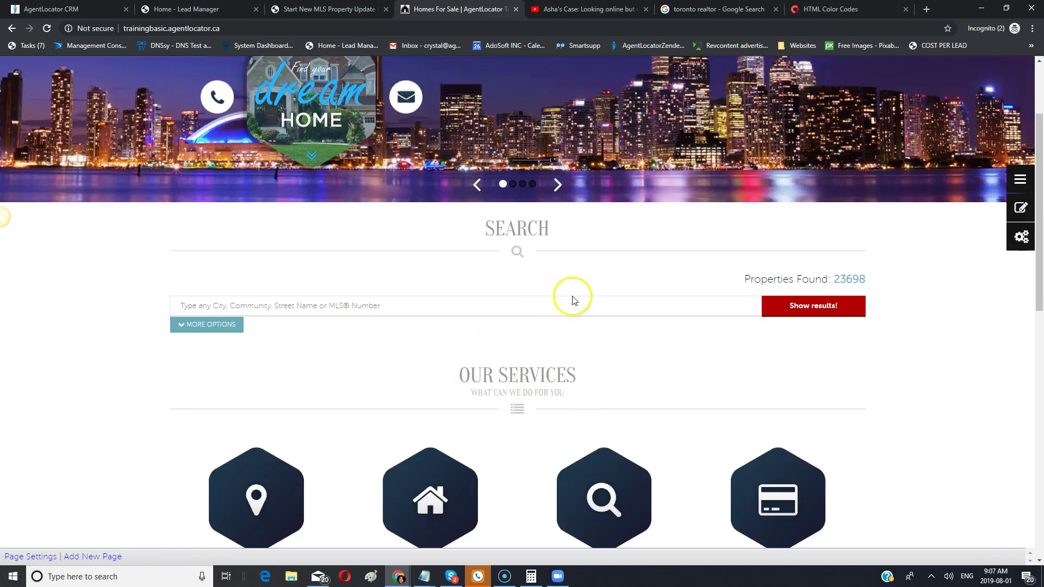
{"action": "mouse_move", "coordinate": [533, 121]}
{"action": "left_click", "coordinate": [539, 153]}
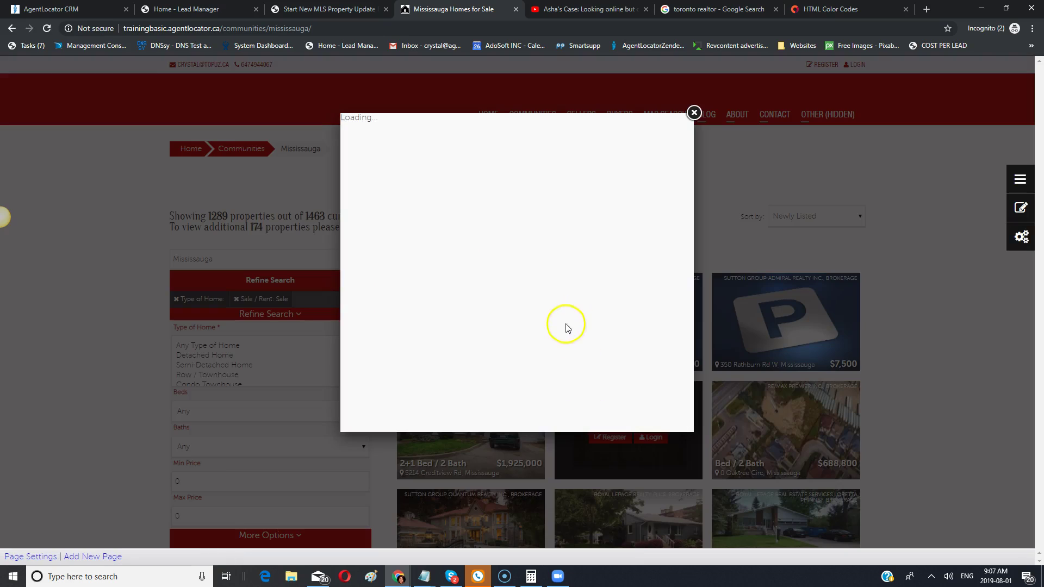
{"action": "left_click", "coordinate": [667, 410]}
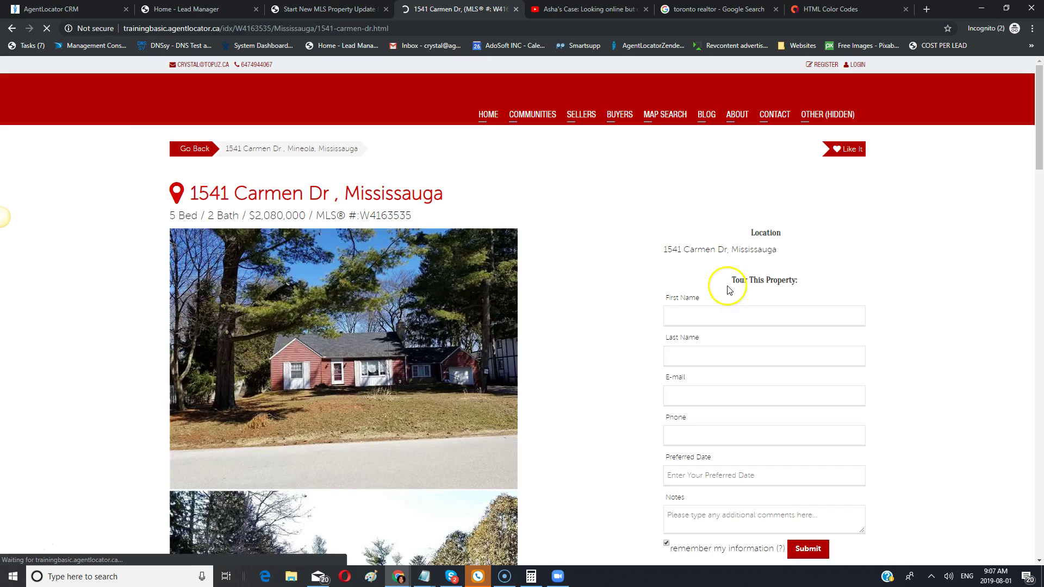
{"action": "scroll", "coordinate": [536, 419], "scroll_direction": "down", "scroll_amount": 4}
{"action": "scroll", "coordinate": [536, 419], "scroll_direction": "down", "scroll_amount": 3}
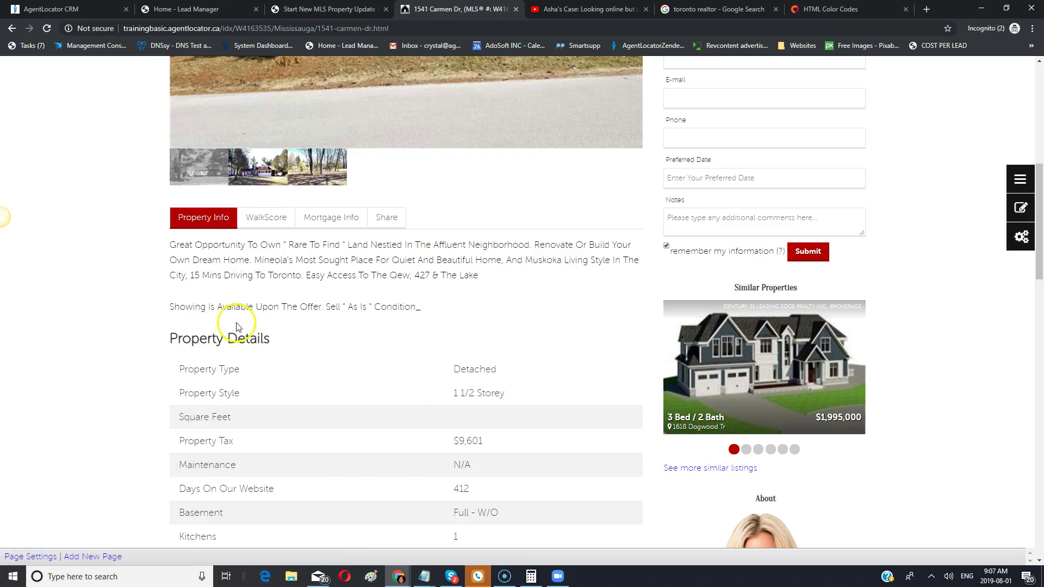
Review the MLS property update form once more, close it without saving and return to the Manage MLS Listings page
{"action": "left_click", "coordinate": [187, 9]}
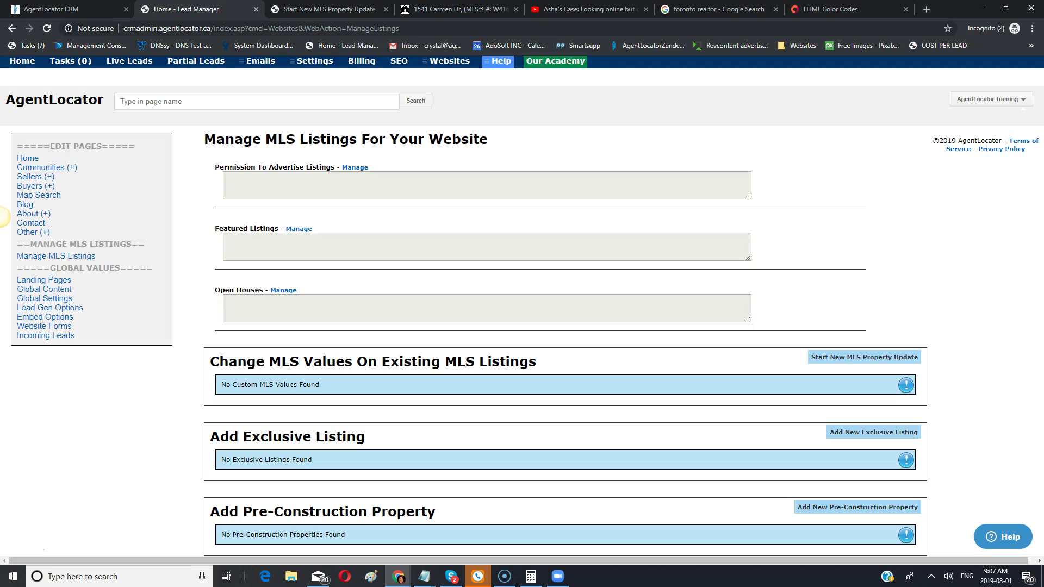
{"action": "left_click", "coordinate": [313, 9]}
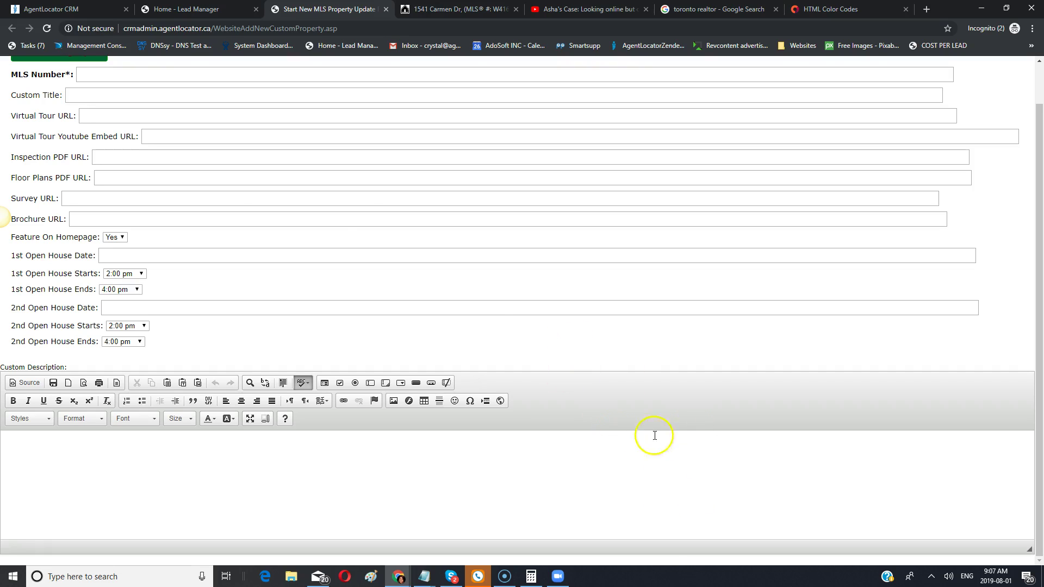
{"action": "scroll", "coordinate": [305, 217], "scroll_direction": "up", "scroll_amount": 1}
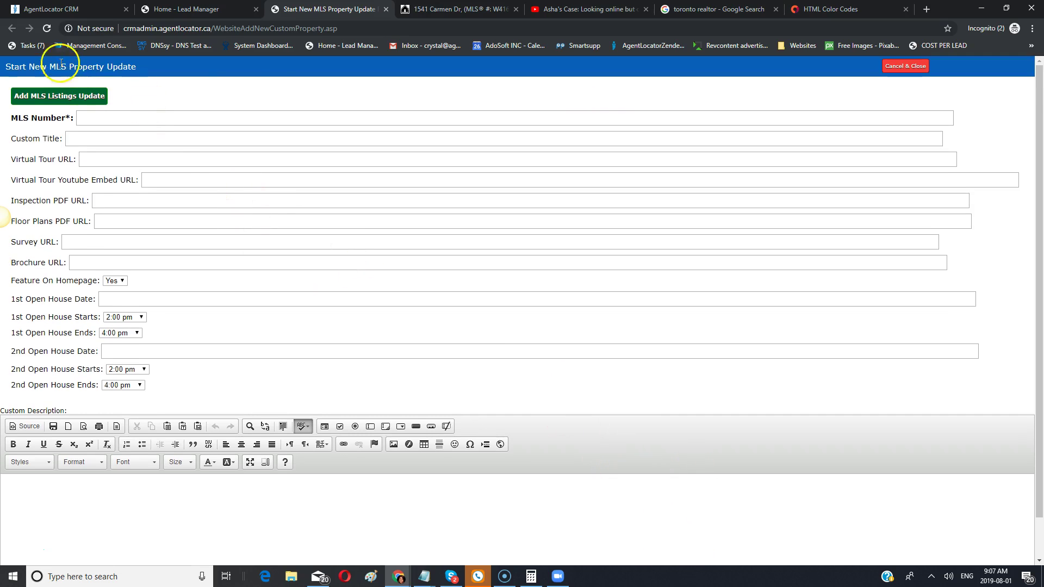
{"action": "left_click", "coordinate": [386, 9]}
{"action": "left_click", "coordinate": [188, 9]}
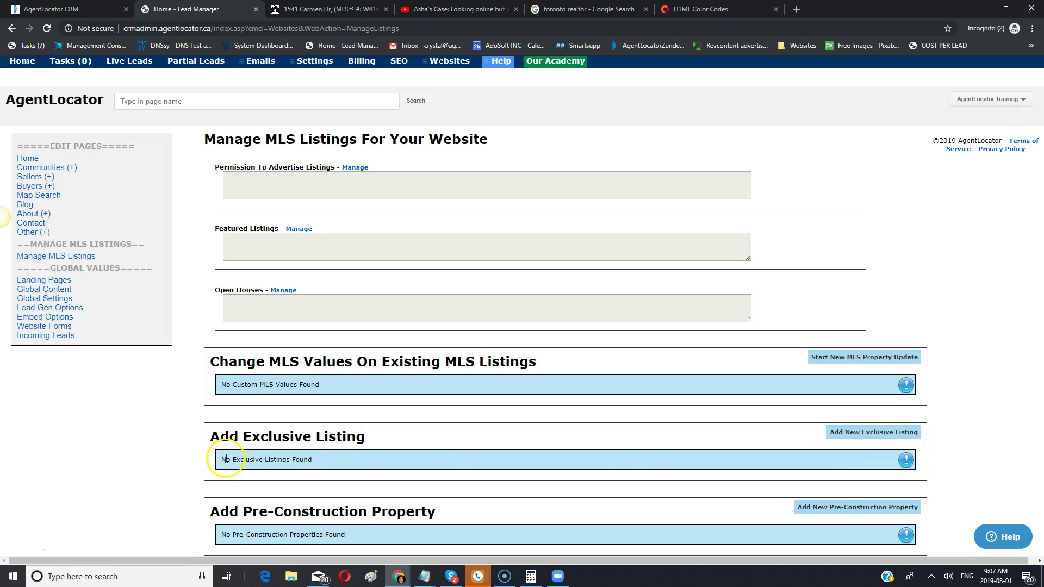
Add a new exclusive listing titled "Test Exclusive", looking over the other available fields before submitting it
{"action": "left_click", "coordinate": [841, 432]}
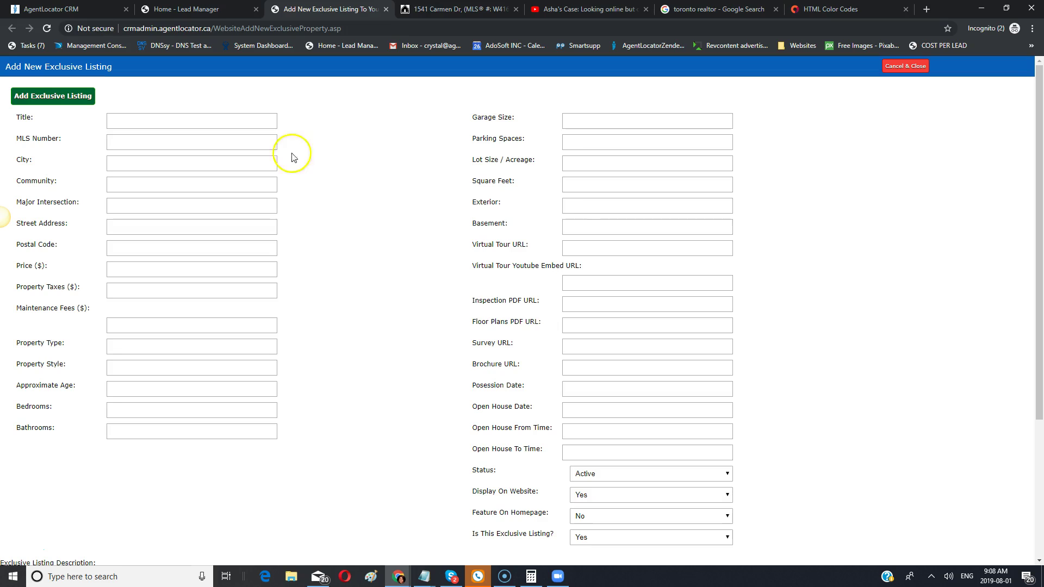
{"action": "scroll", "coordinate": [516, 487], "scroll_direction": "down", "scroll_amount": 2}
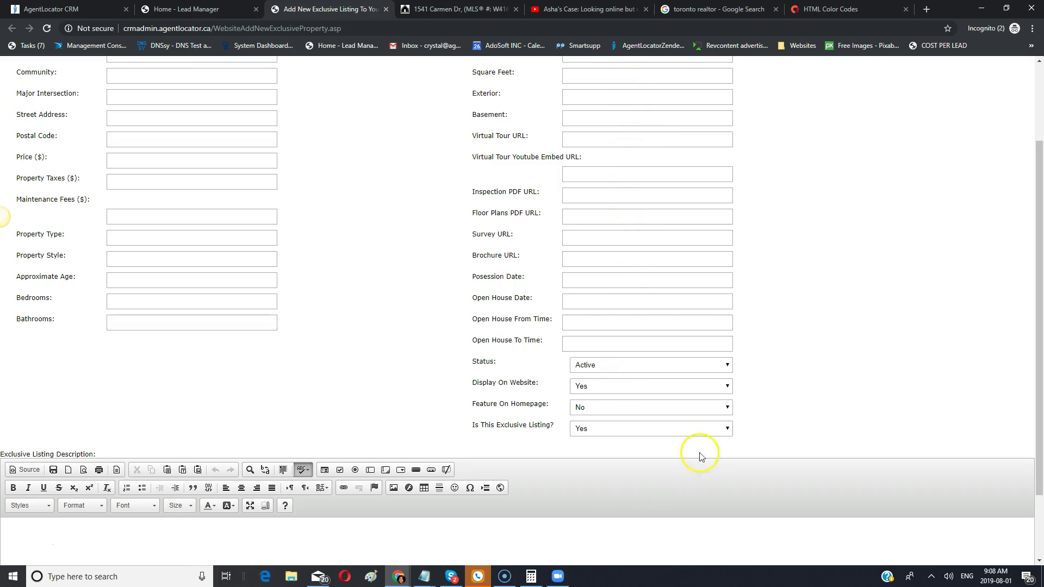
{"action": "scroll", "coordinate": [816, 424], "scroll_direction": "down", "scroll_amount": 2}
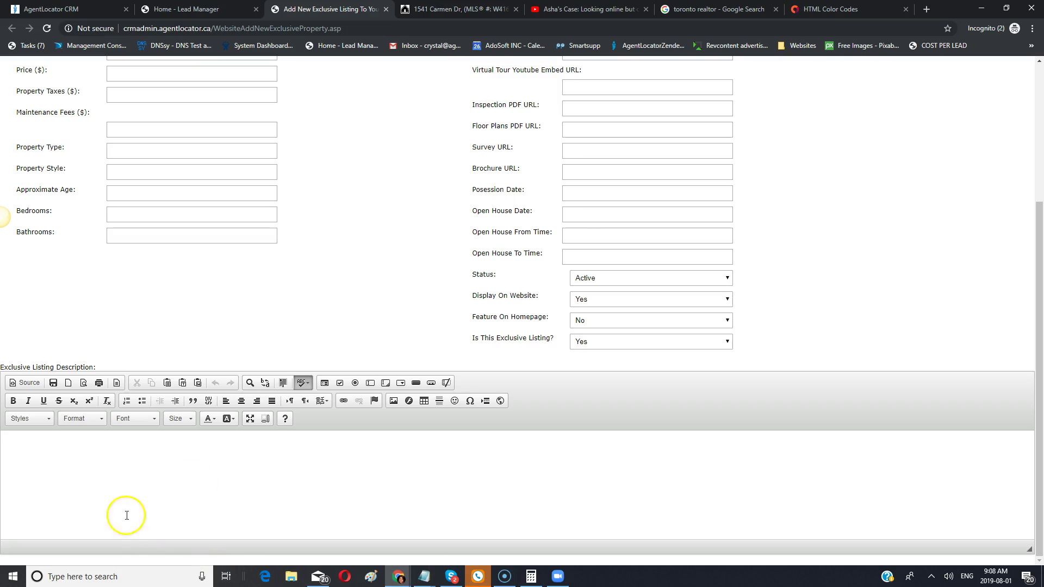
{"action": "scroll", "coordinate": [326, 413], "scroll_direction": "up", "scroll_amount": 4}
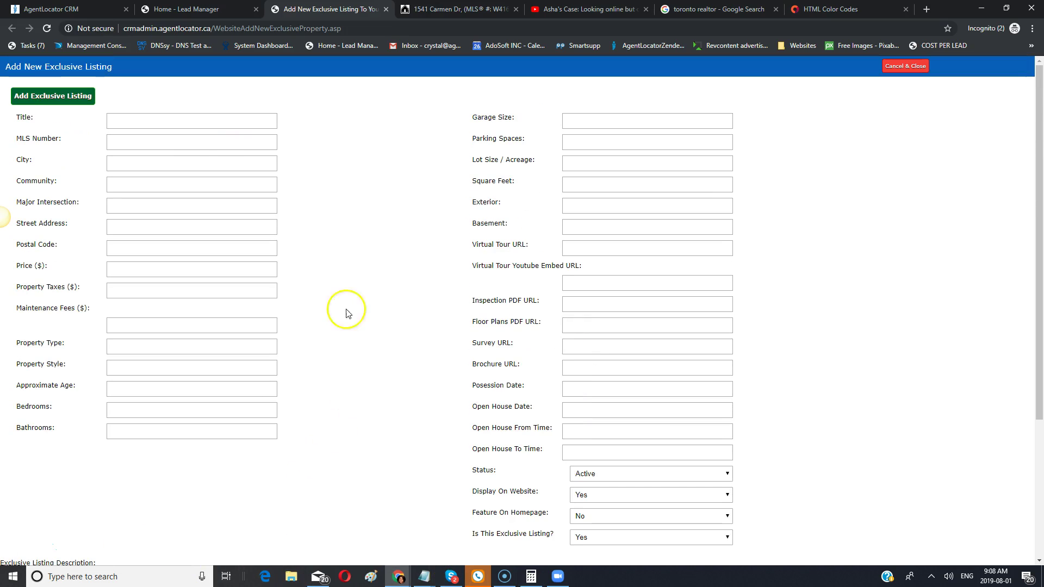
{"action": "left_click", "coordinate": [52, 101]}
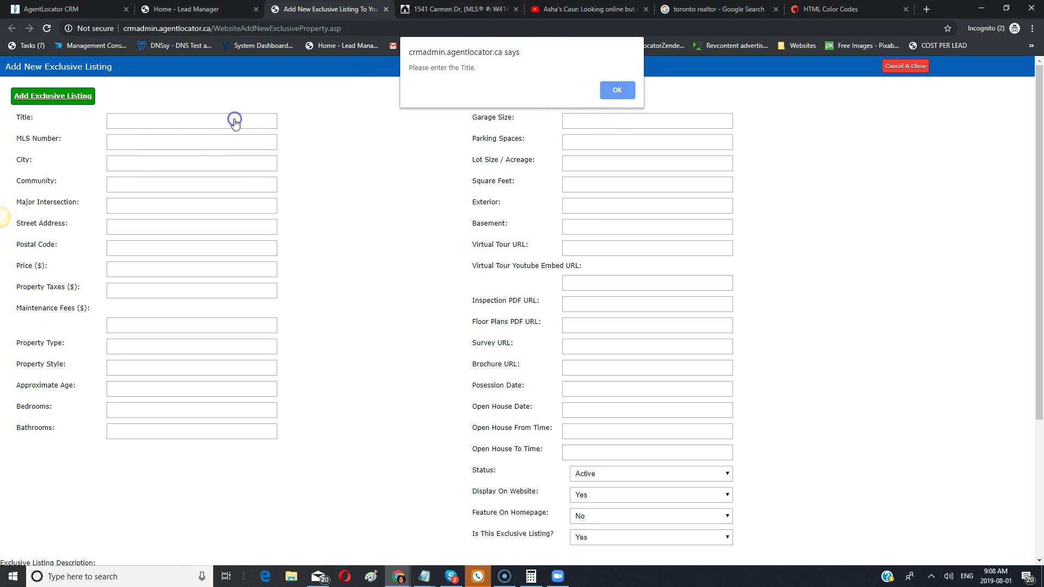
{"action": "left_click", "coordinate": [618, 91]}
{"action": "left_click", "coordinate": [145, 121]}
{"action": "type", "text": "Test Exclusive"}
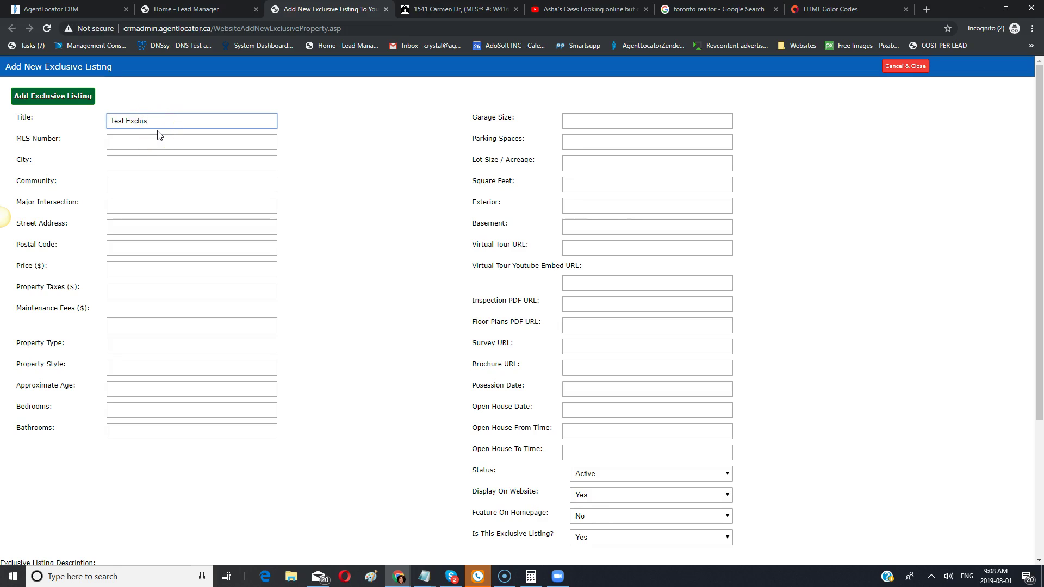
{"action": "left_click", "coordinate": [32, 96]}
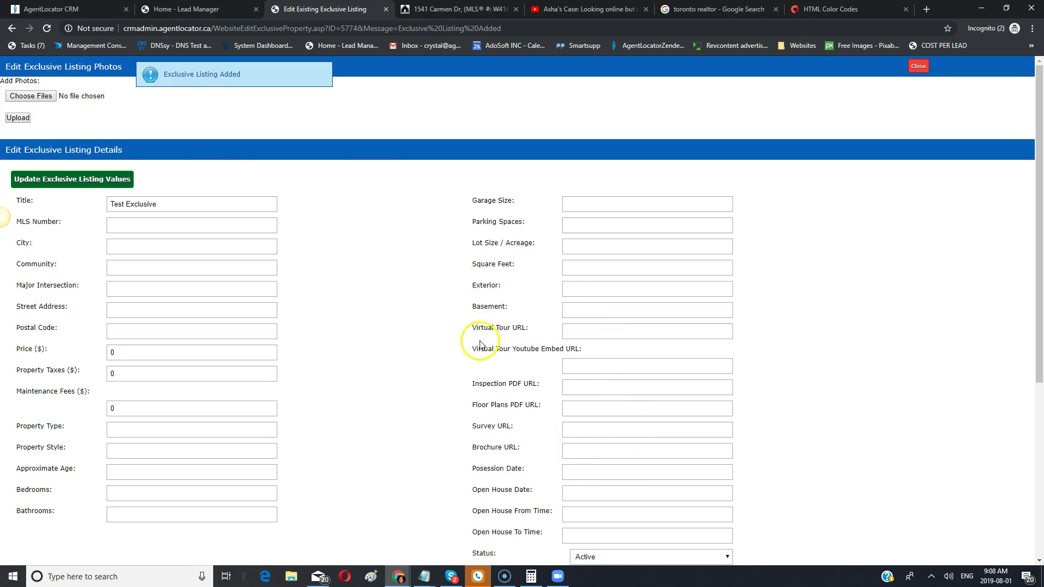
Review the photo upload, details and description fields of the Test Exclusive listing, then close it and return to Manage MLS Listings
{"action": "scroll", "coordinate": [435, 327], "scroll_direction": "down", "scroll_amount": 5}
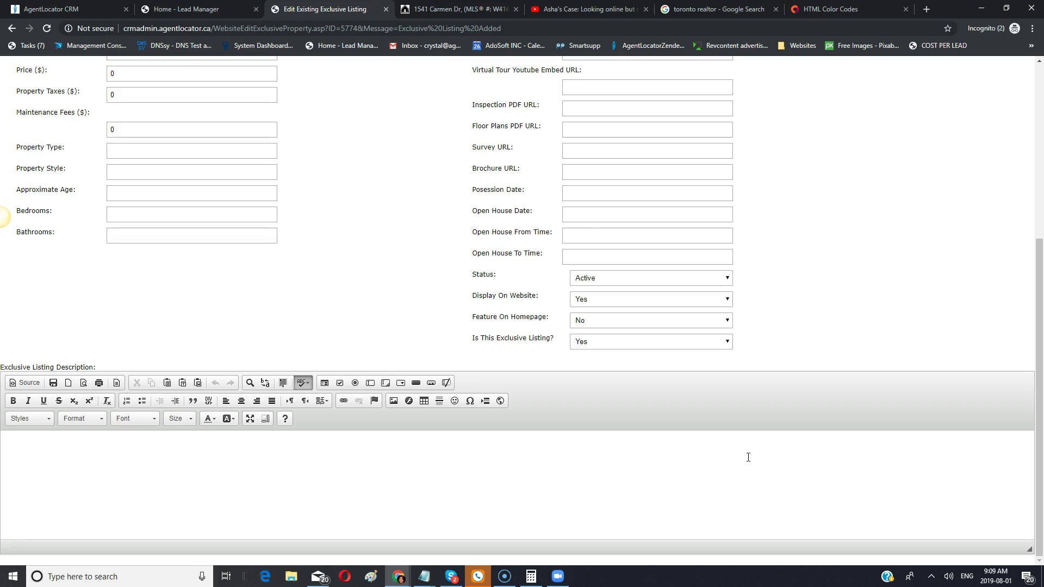
{"action": "left_click", "coordinate": [753, 457]}
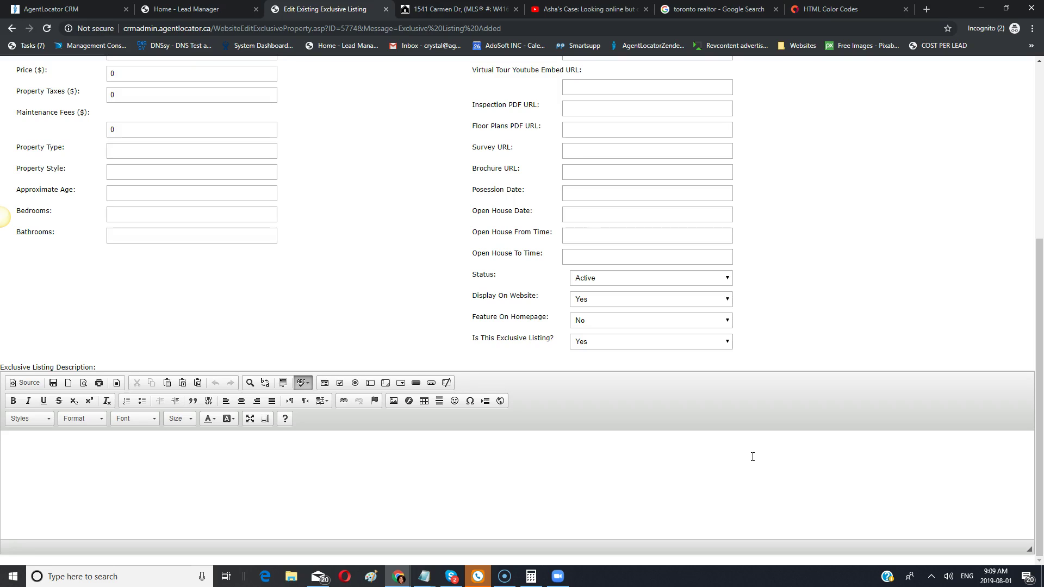
{"action": "scroll", "coordinate": [745, 462], "scroll_direction": "up", "scroll_amount": 5}
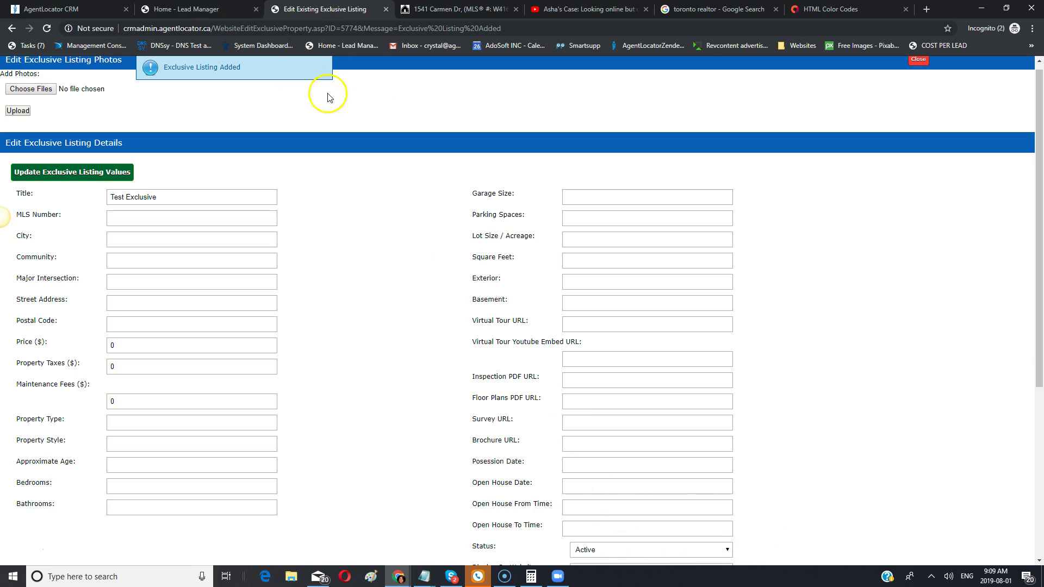
{"action": "left_click", "coordinate": [384, 9]}
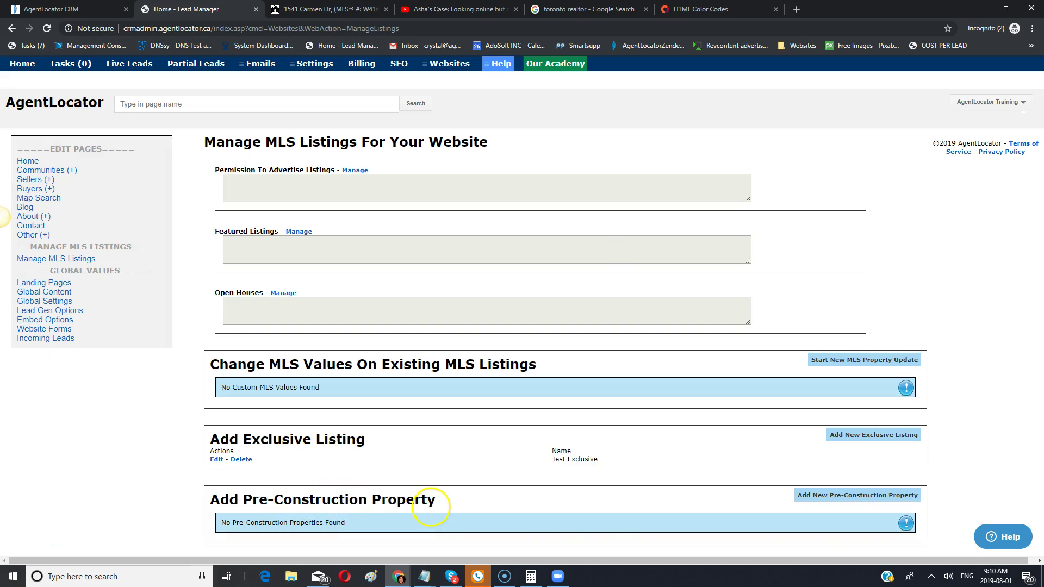
Open the form for a new pre-construction property and examine its building details, meta, VIP pricing and description fields
{"action": "left_click", "coordinate": [829, 496]}
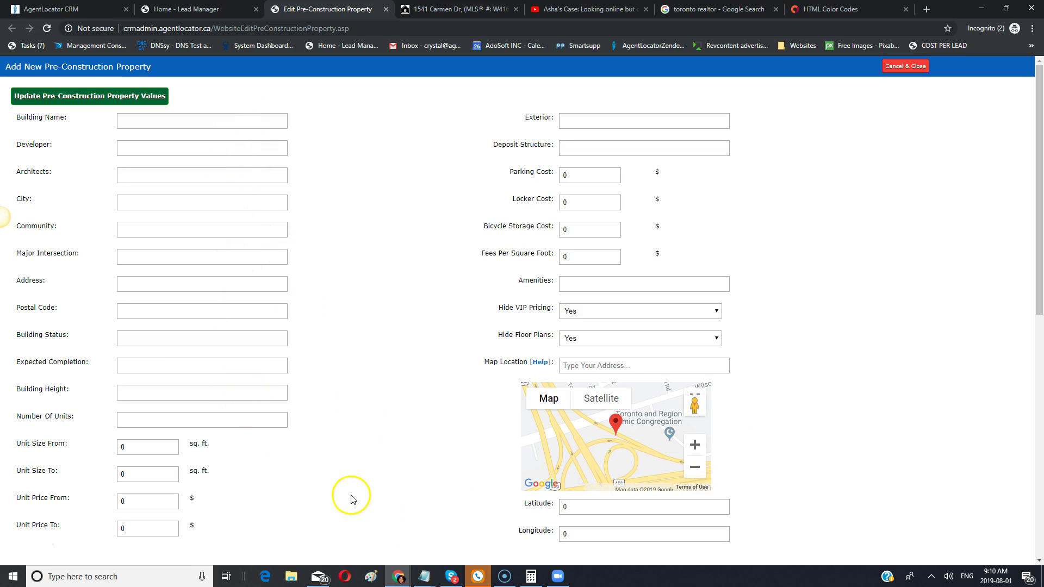
{"action": "scroll", "coordinate": [356, 469], "scroll_direction": "down", "scroll_amount": 1}
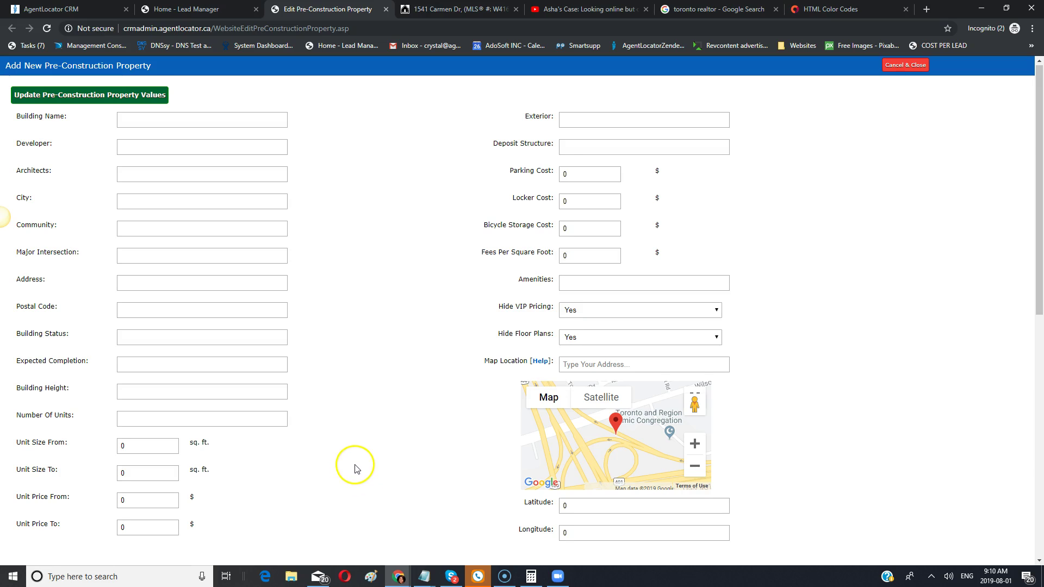
{"action": "scroll", "coordinate": [356, 469], "scroll_direction": "down", "scroll_amount": 7}
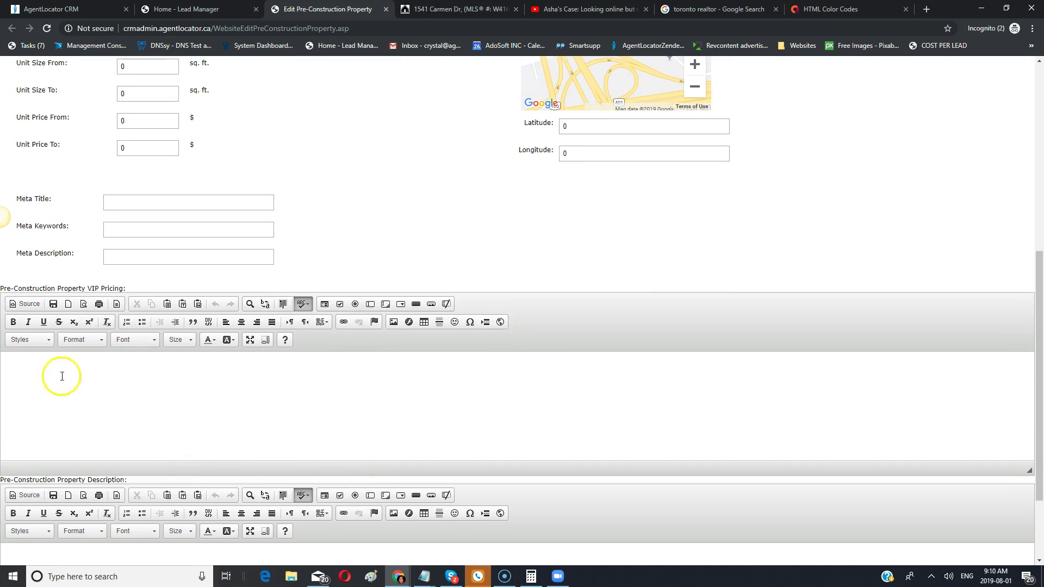
{"action": "scroll", "coordinate": [303, 489], "scroll_direction": "down", "scroll_amount": 2}
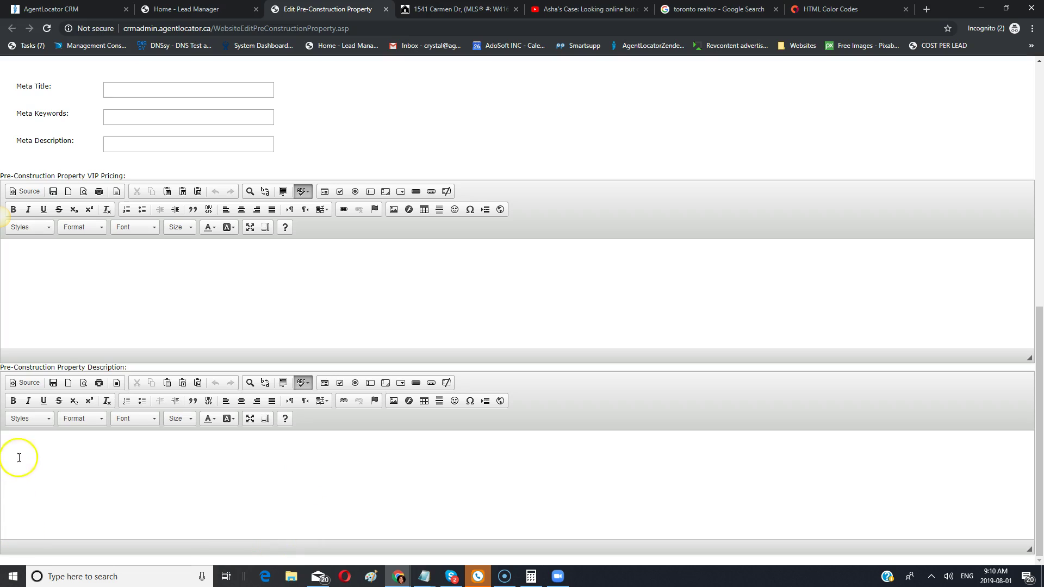
{"action": "scroll", "coordinate": [707, 465], "scroll_direction": "up", "scroll_amount": 4}
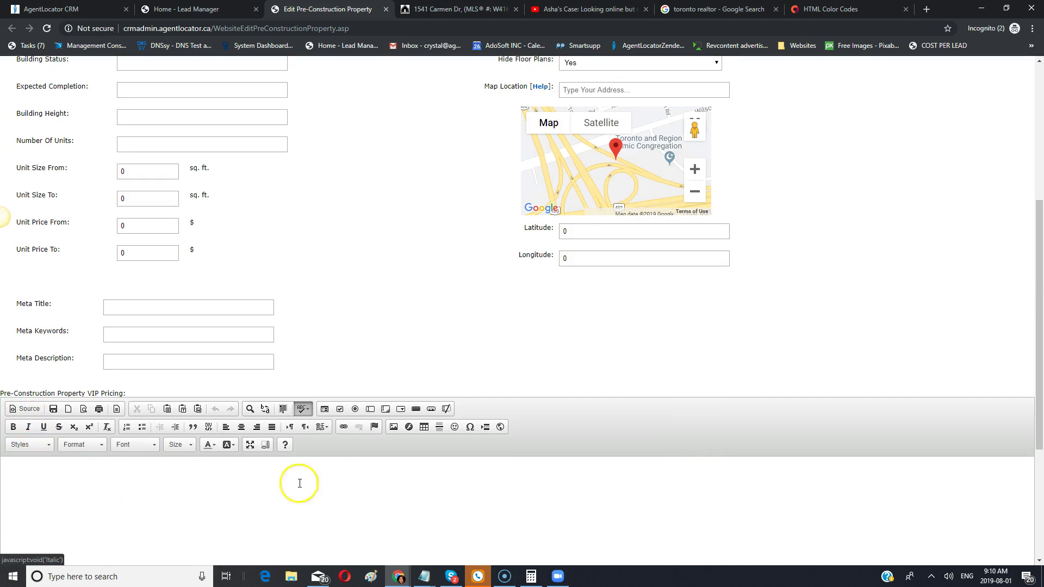
{"action": "scroll", "coordinate": [300, 483], "scroll_direction": "up", "scroll_amount": 5}
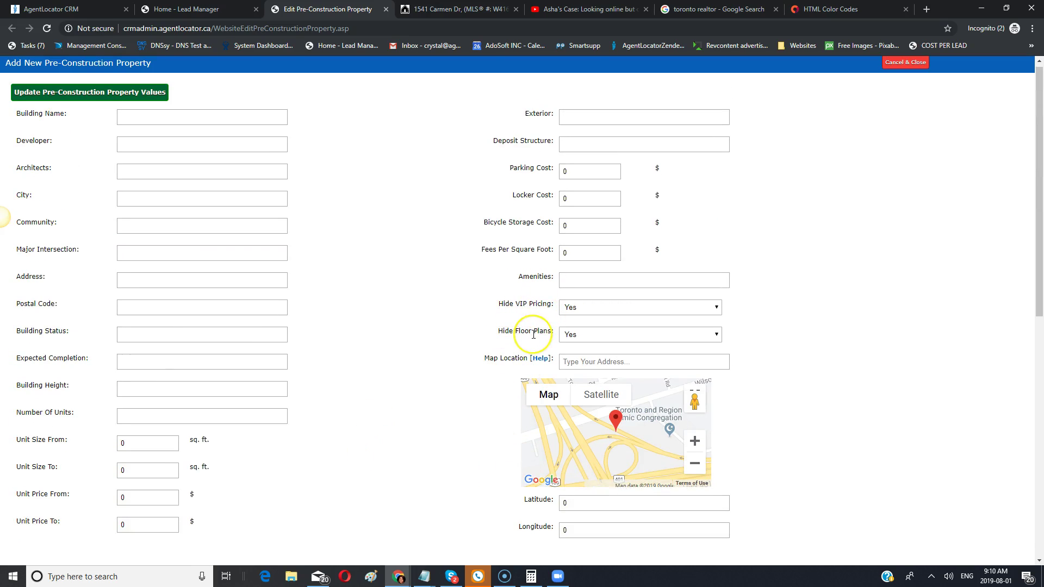
Check the Hide VIP Pricing choices on the pre-construction form and close it without saving
{"action": "left_click", "coordinate": [636, 308]}
{"action": "left_click", "coordinate": [634, 306]}
{"action": "left_click", "coordinate": [576, 309]}
{"action": "left_click", "coordinate": [577, 309]}
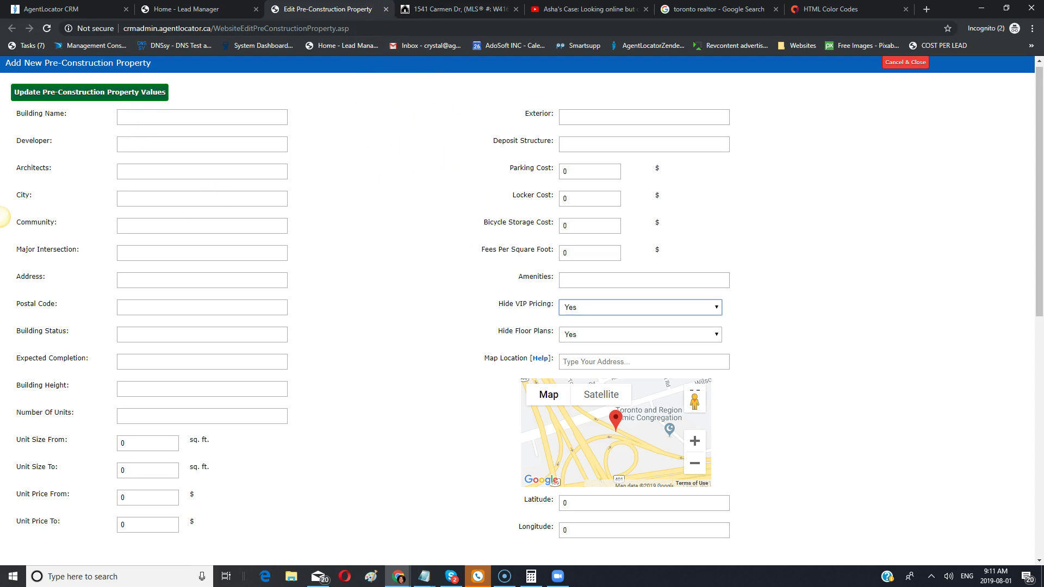
{"action": "left_click", "coordinate": [385, 10]}
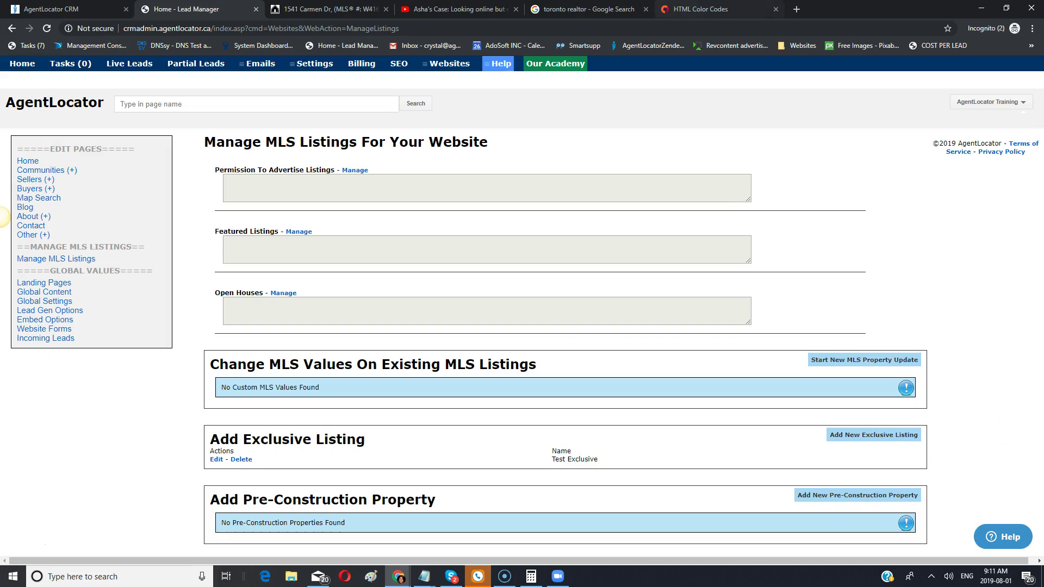
View the live website's Sold Listings page under Sellers, comparing it with the Manage MLS Listings page in the admin
{"action": "left_click", "coordinate": [348, 9]}
{"action": "scroll", "coordinate": [647, 256], "scroll_direction": "up", "scroll_amount": 7}
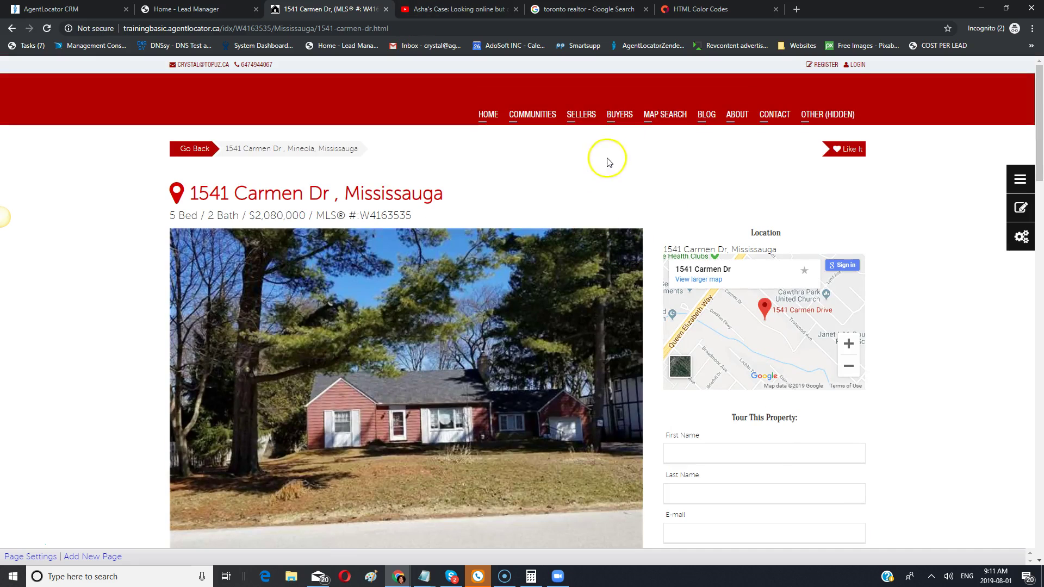
{"action": "mouse_move", "coordinate": [576, 112]}
{"action": "left_click", "coordinate": [593, 135]}
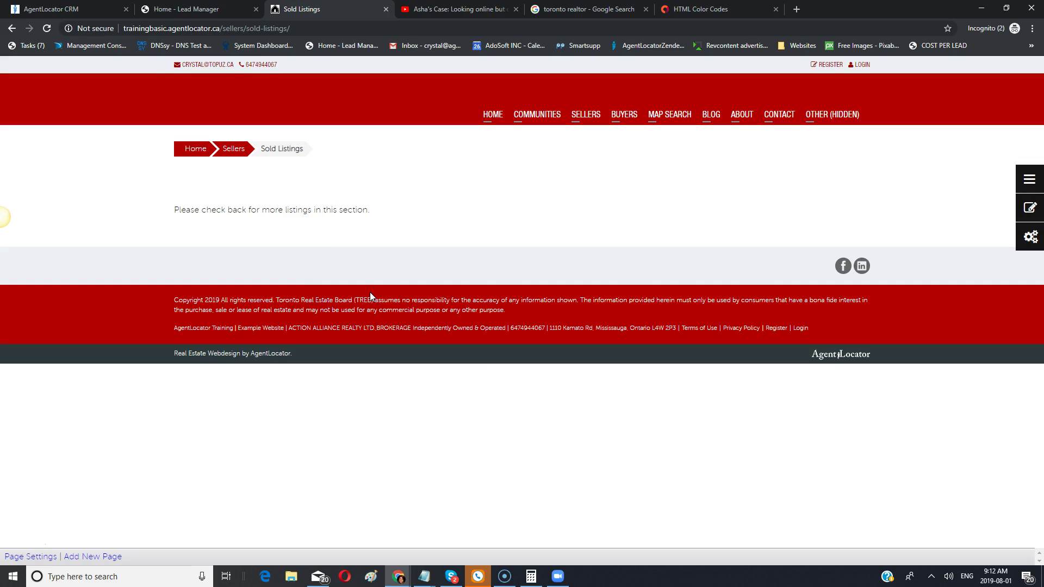
{"action": "left_click", "coordinate": [187, 9]}
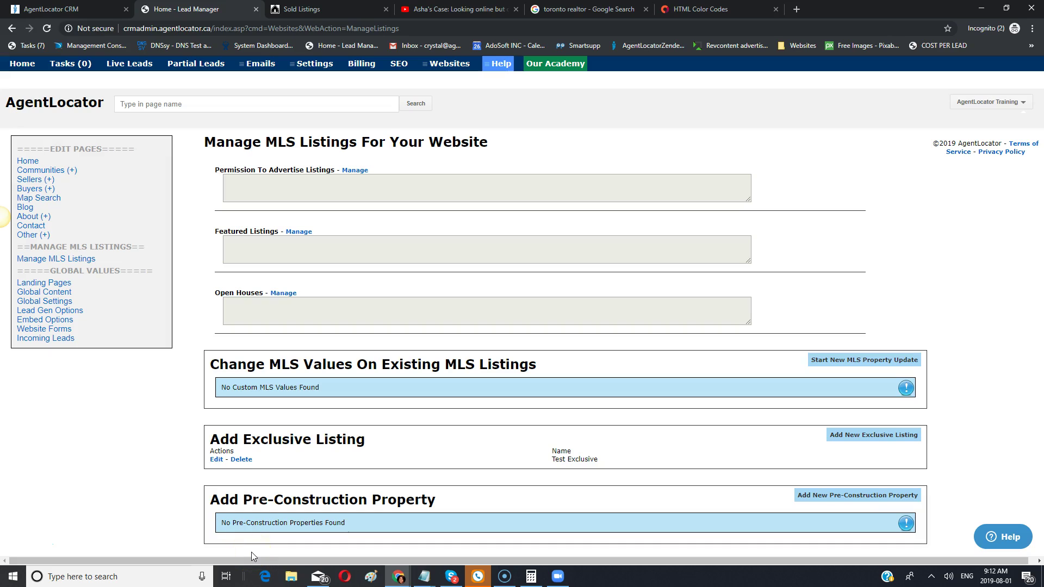
{"action": "left_click", "coordinate": [302, 8]}
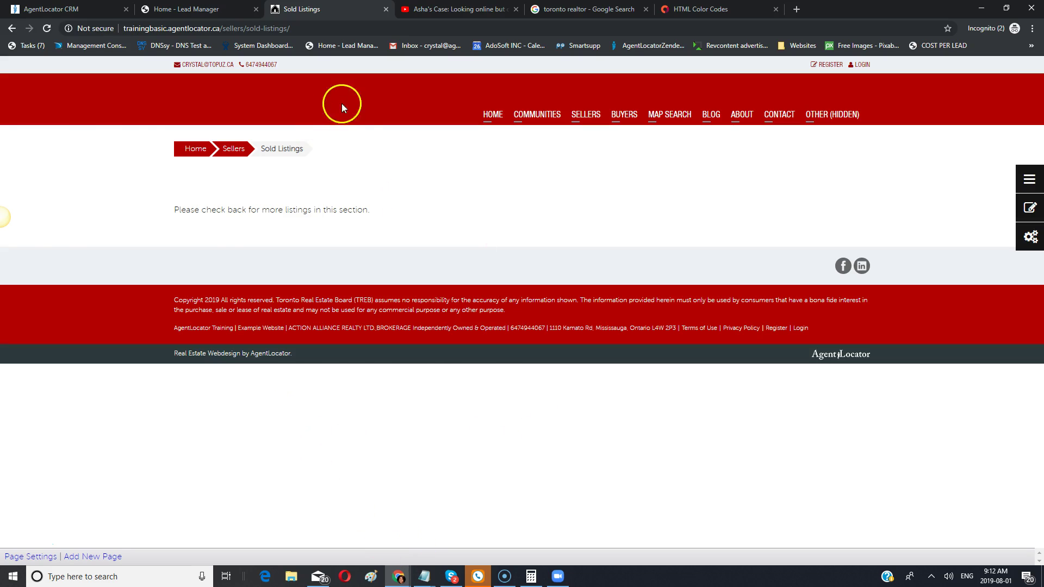
Return to the admin site and look over the available landing pages with their edit and view links
{"action": "left_click", "coordinate": [217, 10]}
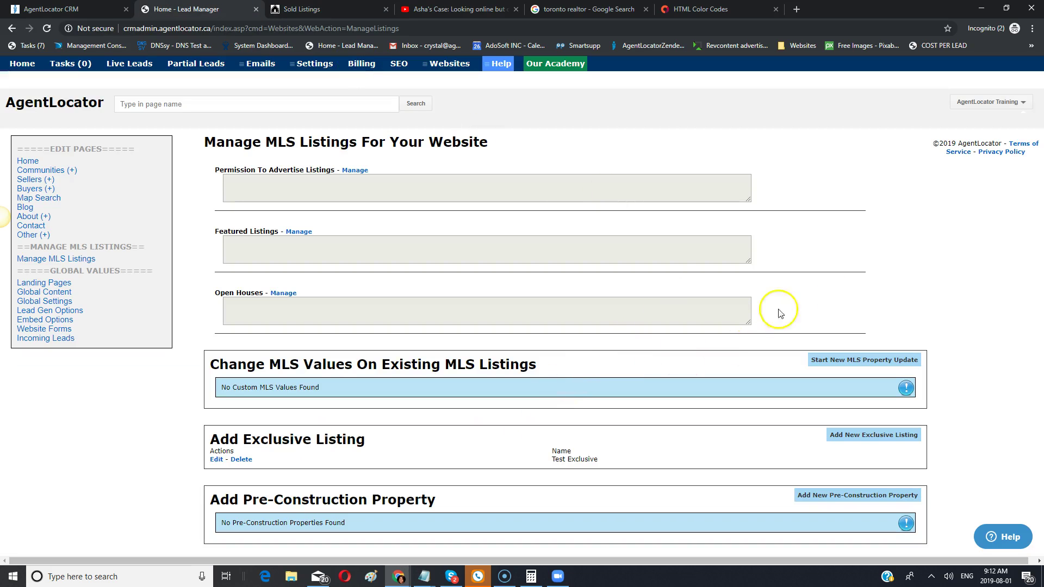
{"action": "left_click", "coordinate": [30, 283]}
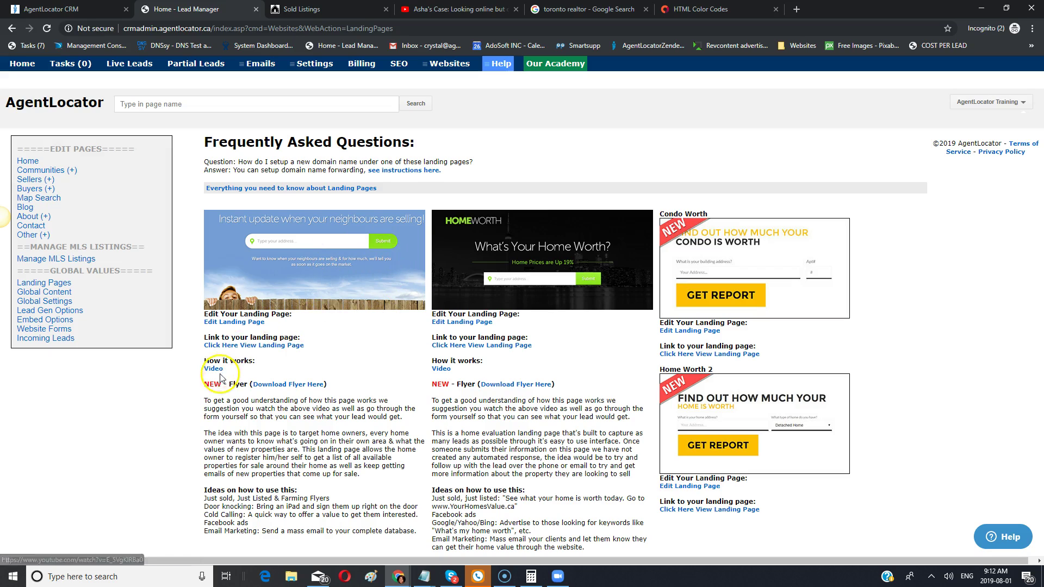
{"action": "left_click", "coordinate": [478, 389]}
Open Global Content and examine its code sections, from BeforeHeadCode and GoogleAnalytics to RightsideWidgets
{"action": "left_click", "coordinate": [54, 292]}
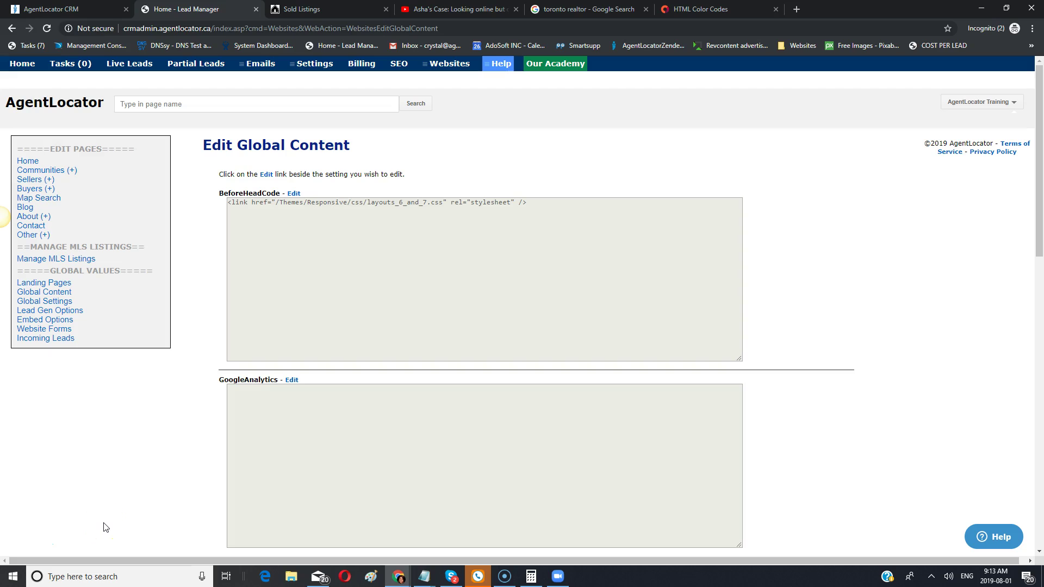
{"action": "scroll", "coordinate": [140, 497], "scroll_direction": "down", "scroll_amount": 7}
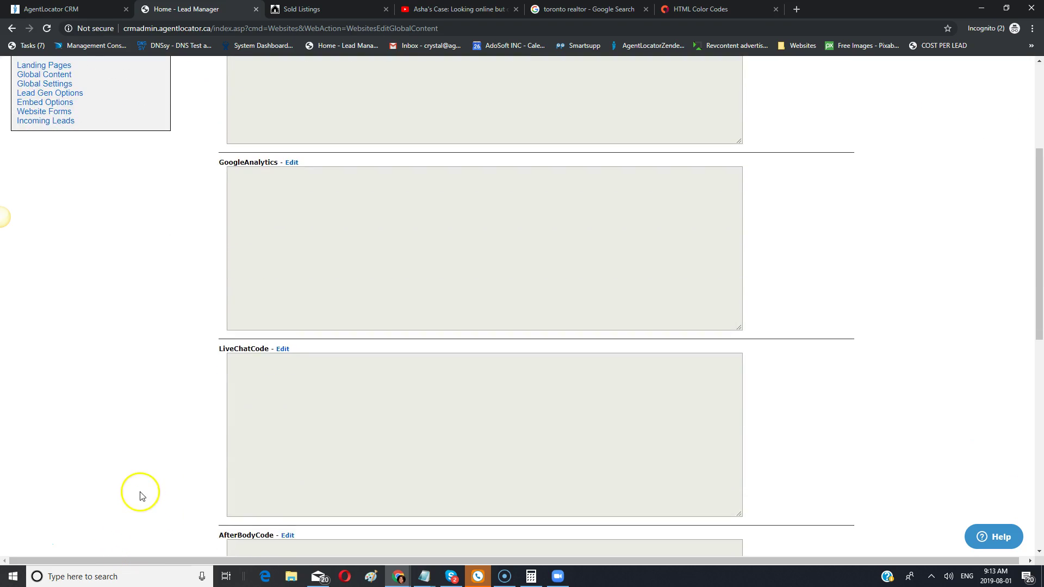
{"action": "scroll", "coordinate": [135, 487], "scroll_direction": "down", "scroll_amount": 7}
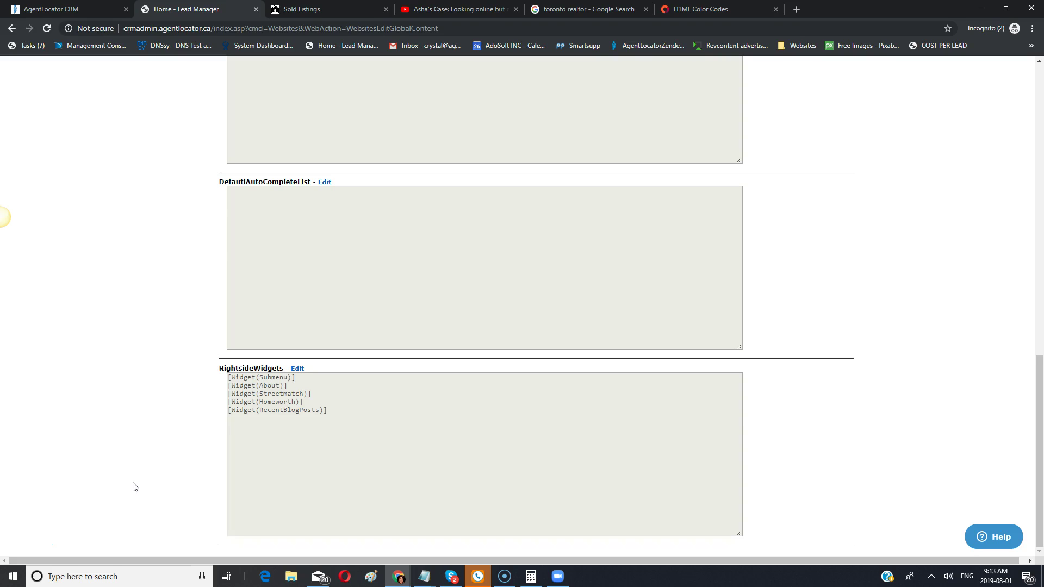
{"action": "scroll", "coordinate": [135, 487], "scroll_direction": "up", "scroll_amount": 9}
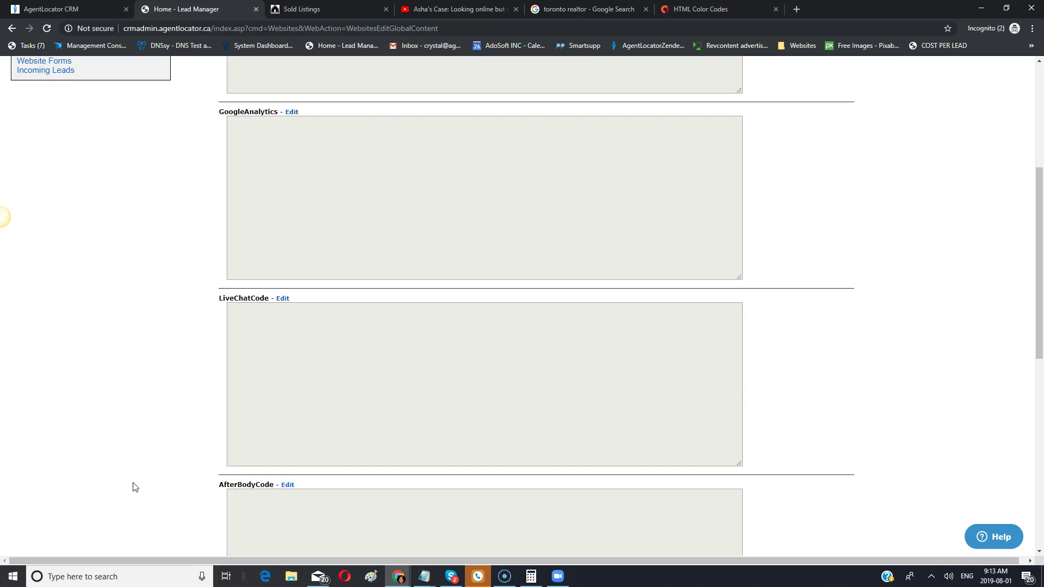
{"action": "scroll", "coordinate": [236, 506], "scroll_direction": "up", "scroll_amount": 5}
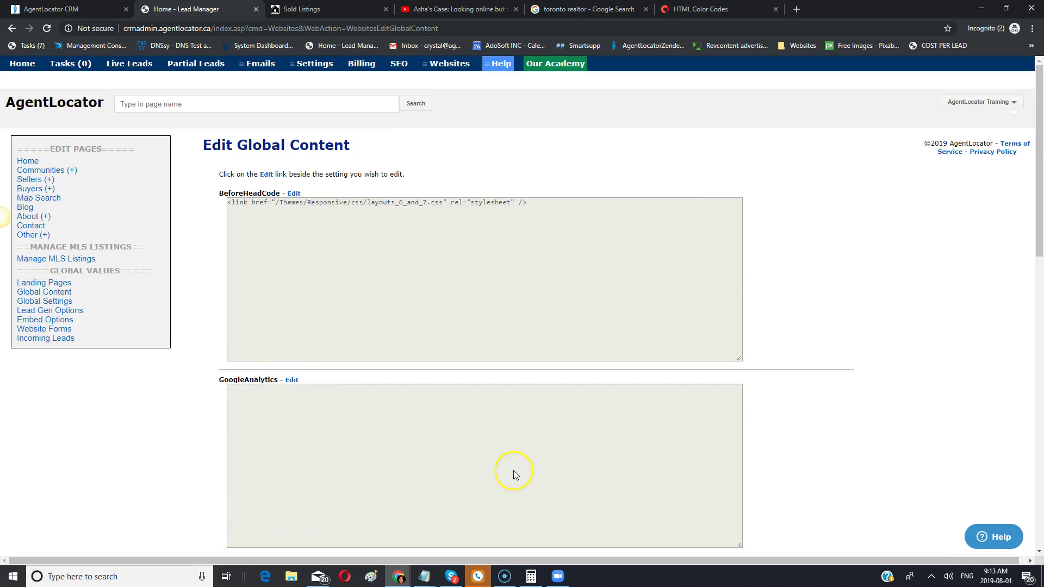
{"action": "scroll", "coordinate": [412, 487], "scroll_direction": "down", "scroll_amount": 3}
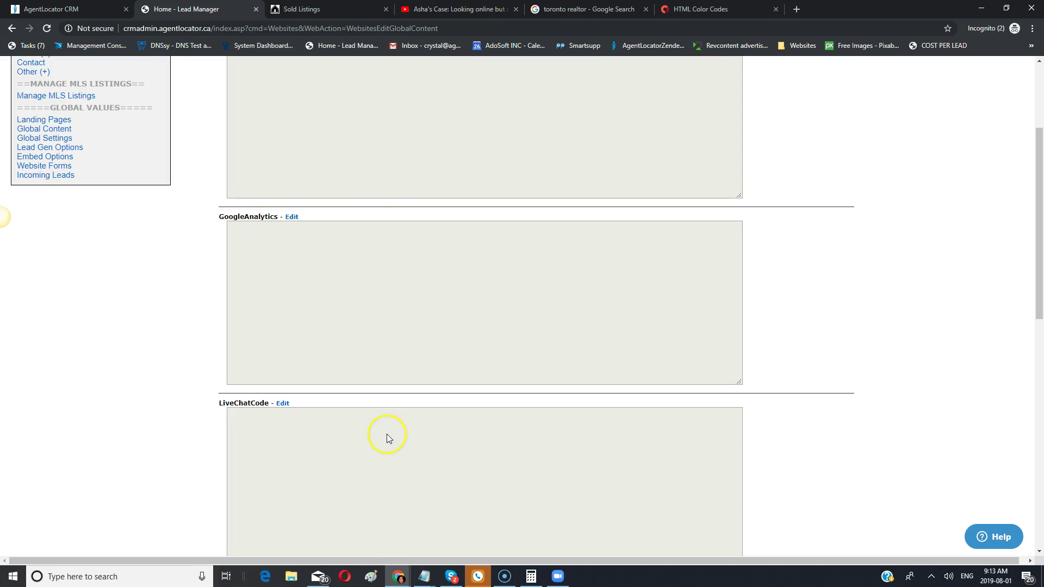
Open the LiveChatCode global content in source view and save it without entering any code
{"action": "left_click", "coordinate": [282, 404]}
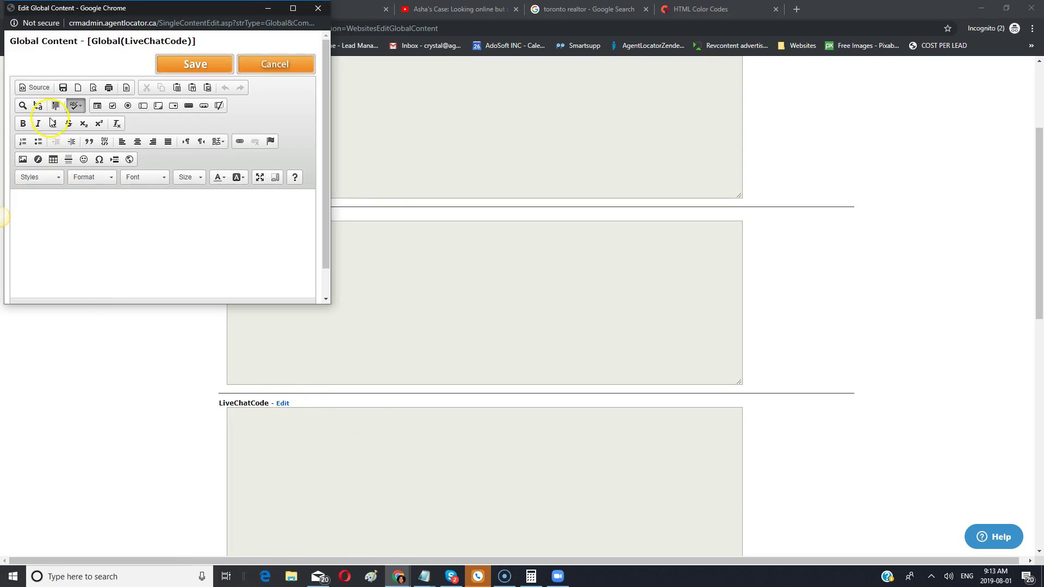
{"action": "left_click", "coordinate": [38, 87]}
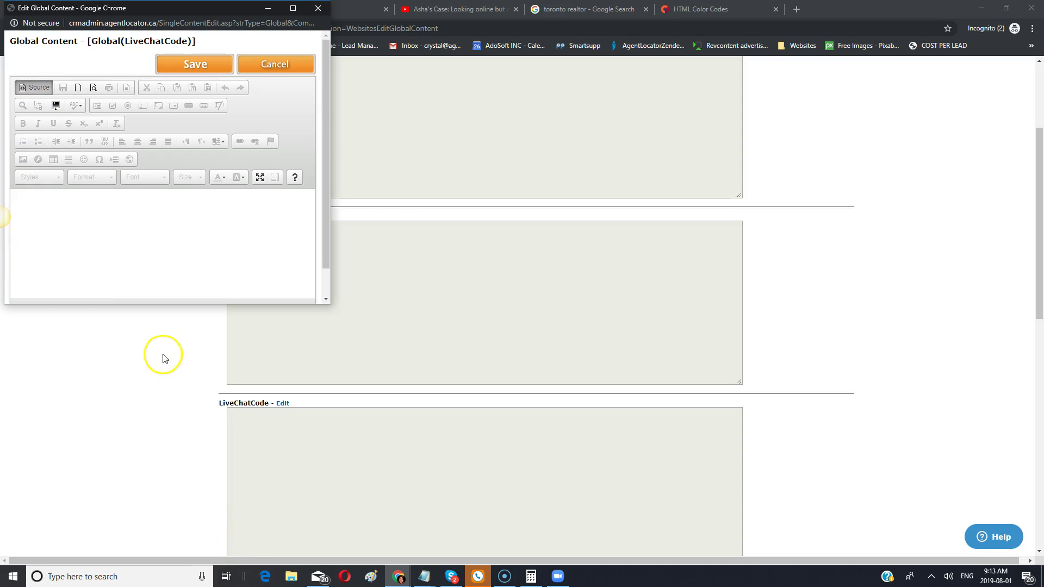
{"action": "left_click", "coordinate": [217, 71]}
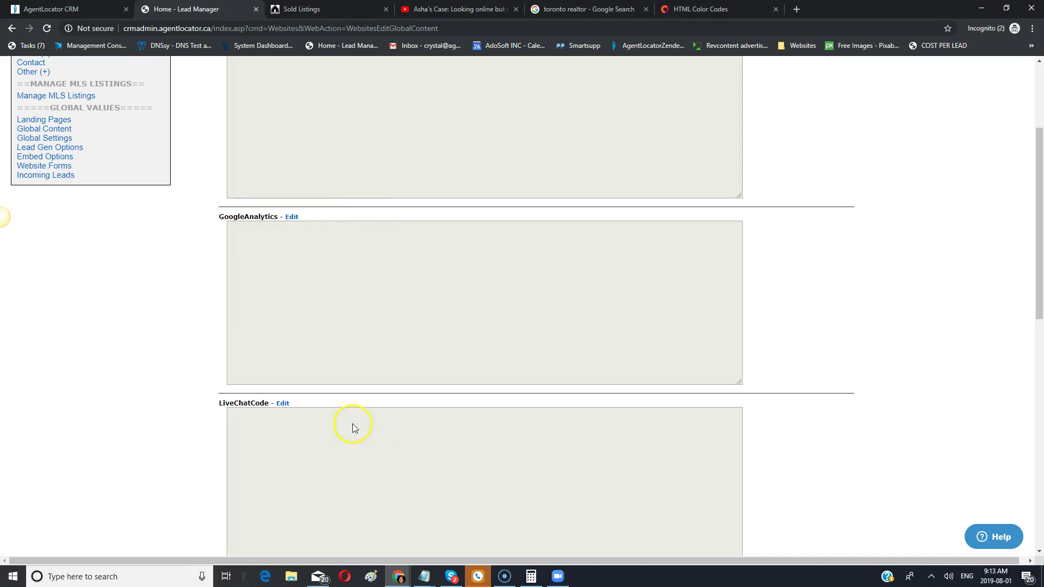
Open Global Settings and look over the Contact Information and Social Media Links sections
{"action": "left_click", "coordinate": [57, 138]}
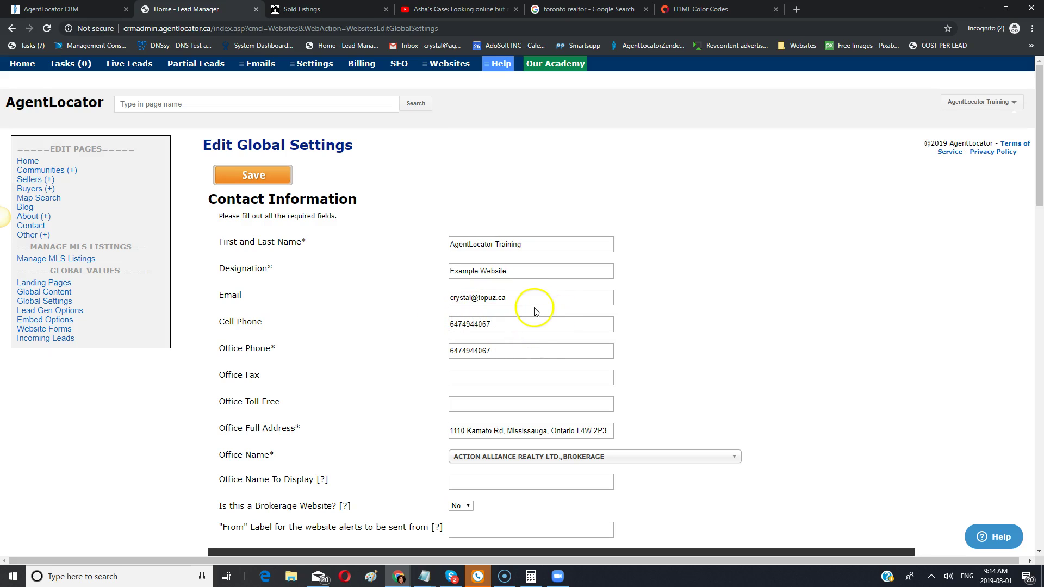
{"action": "scroll", "coordinate": [688, 424], "scroll_direction": "down", "scroll_amount": 2}
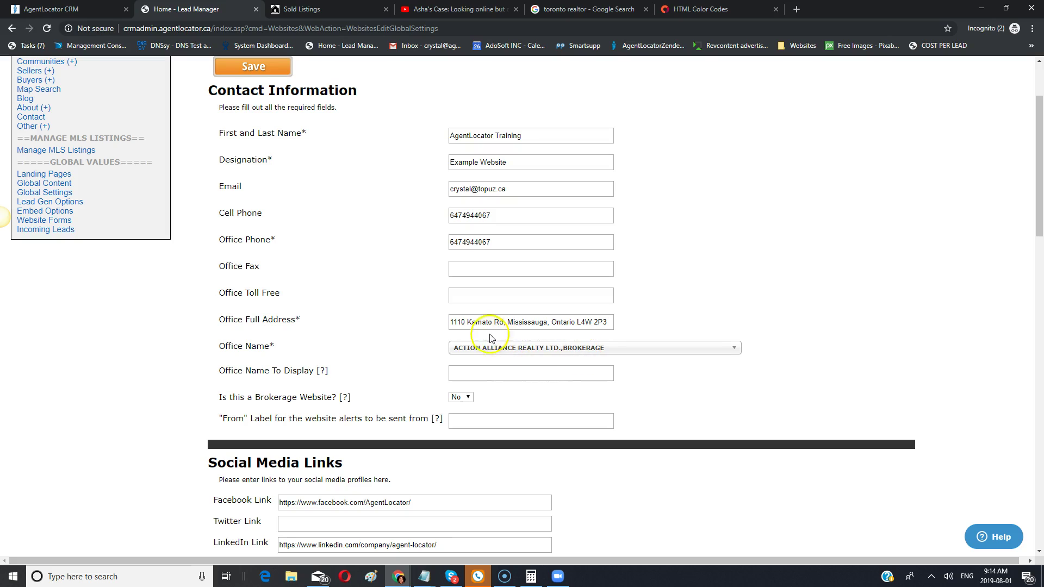
{"action": "scroll", "coordinate": [552, 329], "scroll_direction": "up", "scroll_amount": 1}
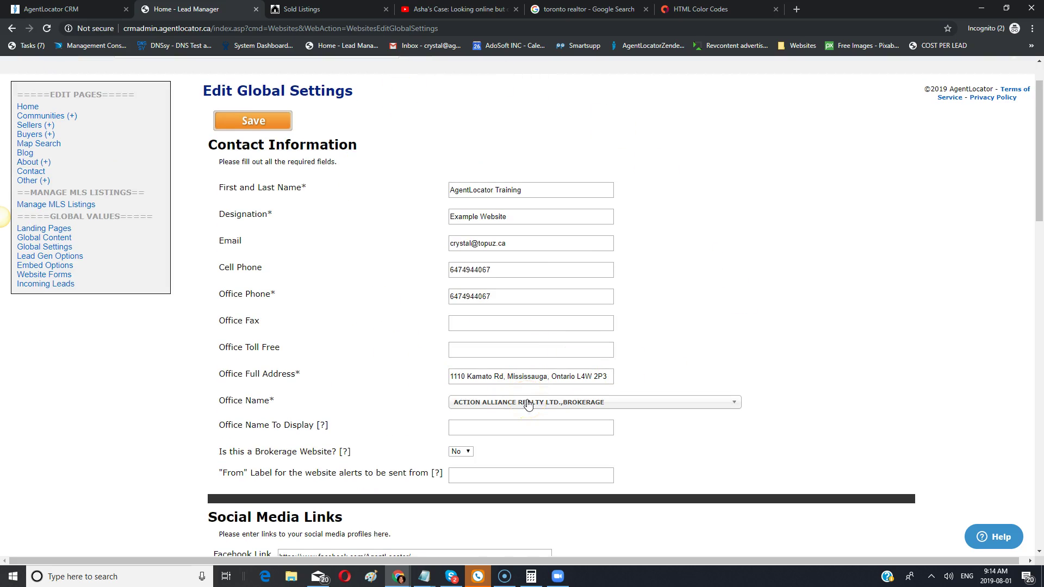
{"action": "scroll", "coordinate": [527, 404], "scroll_direction": "down", "scroll_amount": 1}
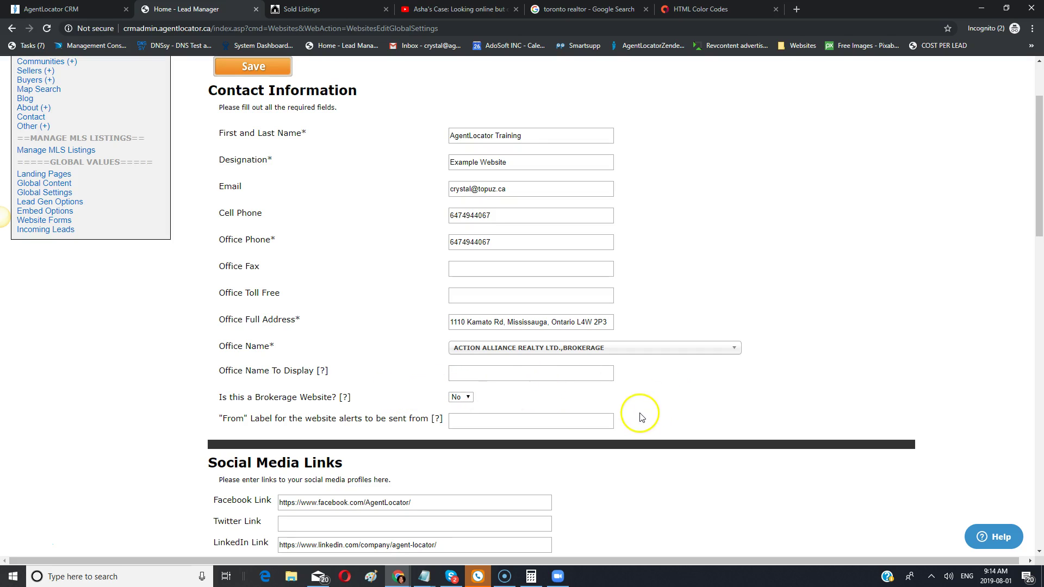
{"action": "scroll", "coordinate": [643, 418], "scroll_direction": "down", "scroll_amount": 1}
{"action": "scroll", "coordinate": [641, 419], "scroll_direction": "down", "scroll_amount": 4}
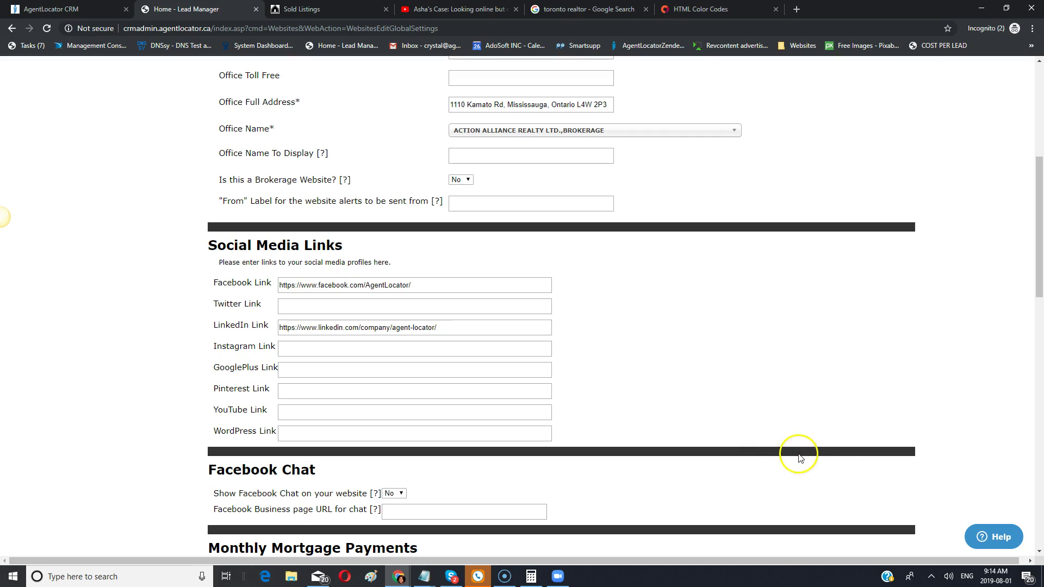
{"action": "mouse_move", "coordinate": [435, 204]}
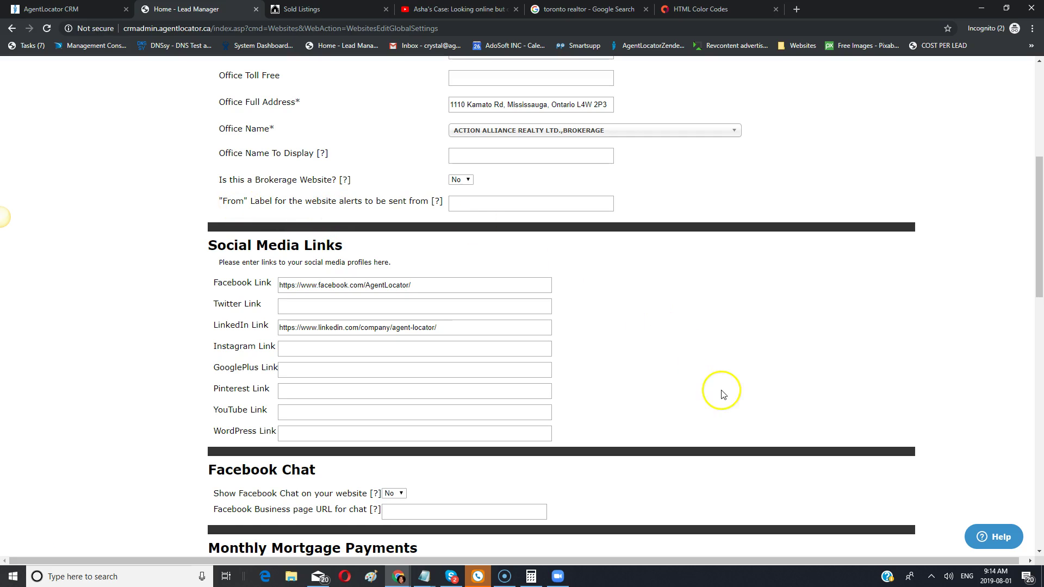
{"action": "scroll", "coordinate": [707, 383], "scroll_direction": "down", "scroll_amount": 2}
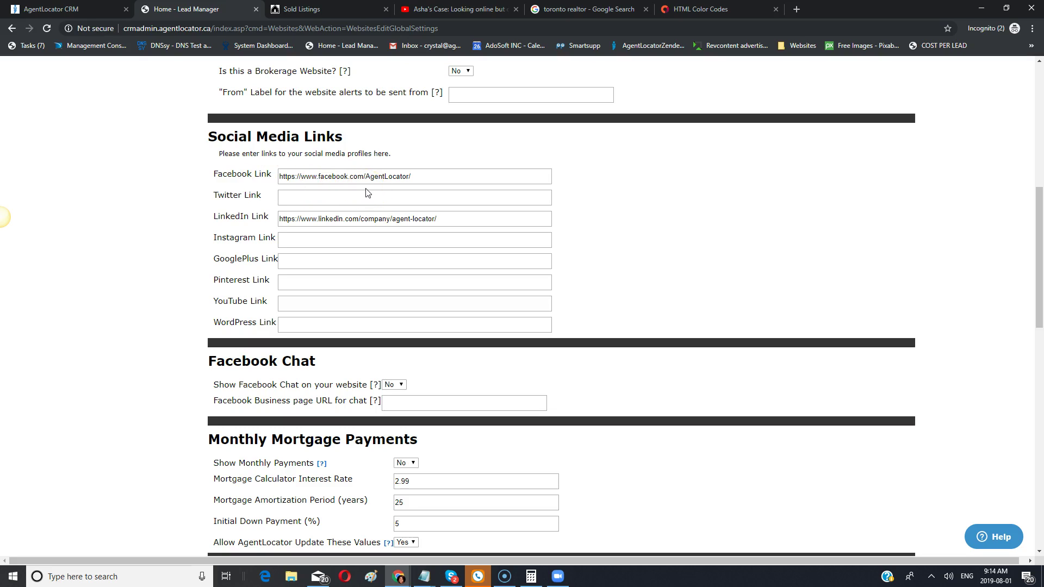
View the social media icons on the live website's Contact page and compare them with the Social Media Links settings
{"action": "key", "text": "ctrl+Tab"}
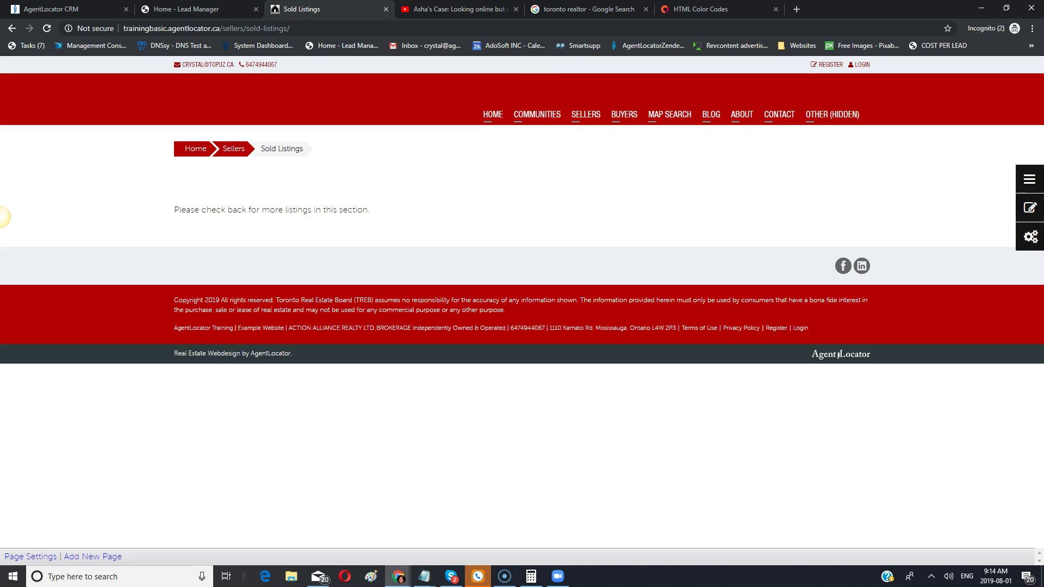
{"action": "left_click", "coordinate": [777, 129]}
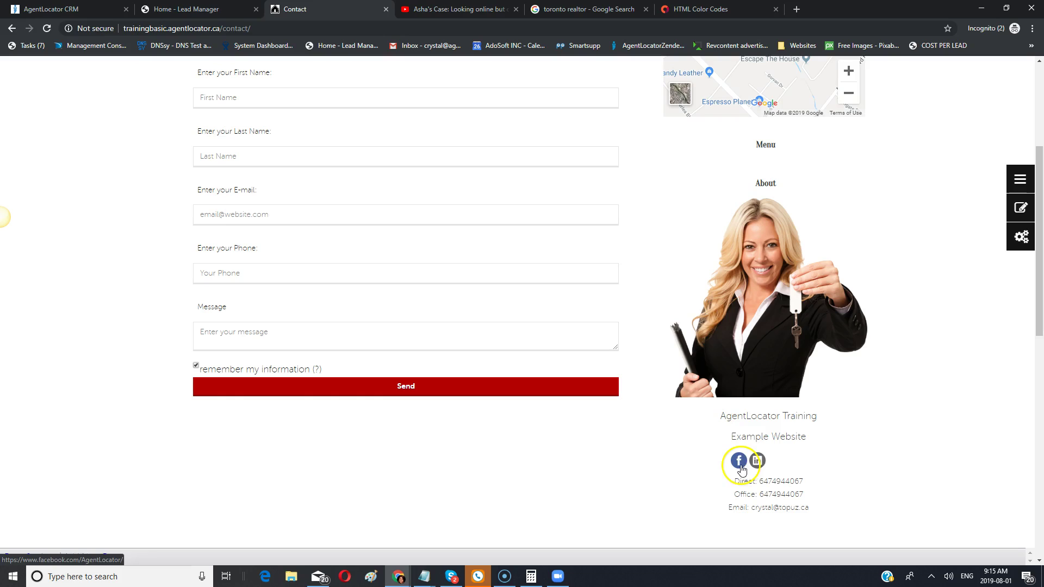
{"action": "key", "text": "ctrl+shift+Tab"}
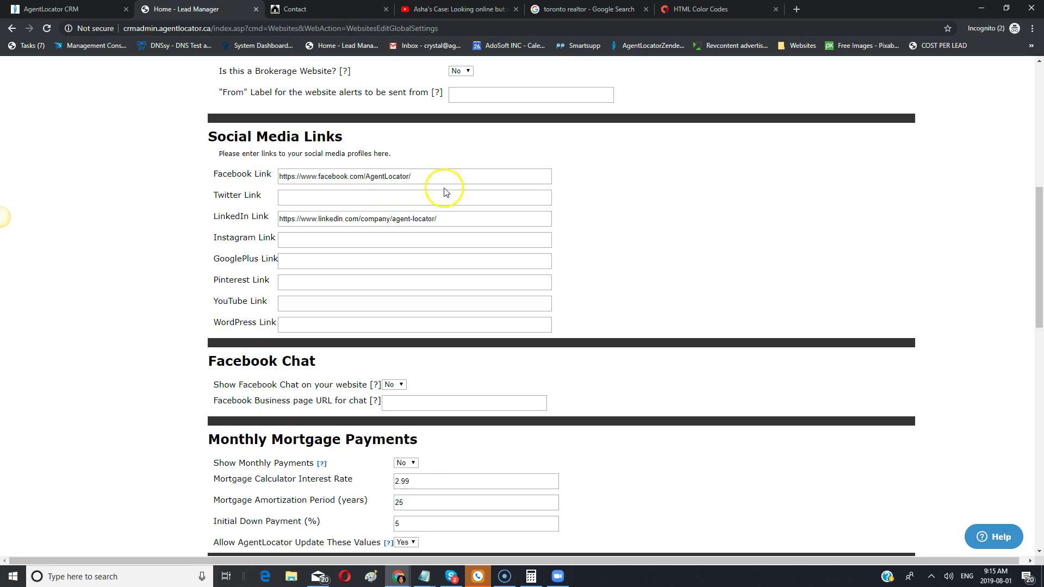
Look over the Facebook Chat, Monthly Mortgage Payments and Misc Settings sections, closing the leftover LiveChatCode editor window
{"action": "scroll", "coordinate": [716, 269], "scroll_direction": "down", "scroll_amount": 4}
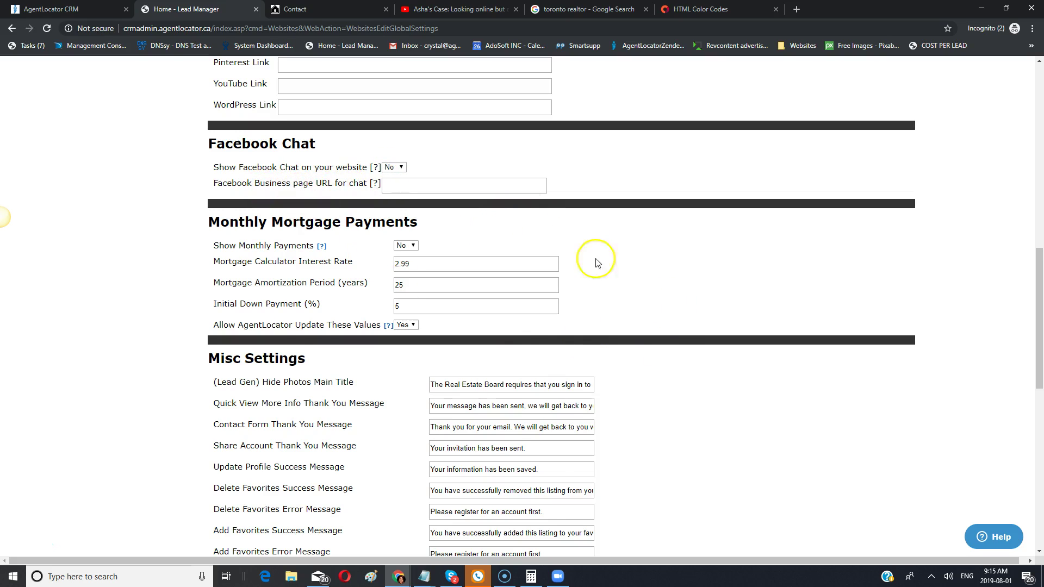
{"action": "scroll", "coordinate": [660, 314], "scroll_direction": "down", "scroll_amount": 1}
{"action": "scroll", "coordinate": [660, 314], "scroll_direction": "down", "scroll_amount": 1}
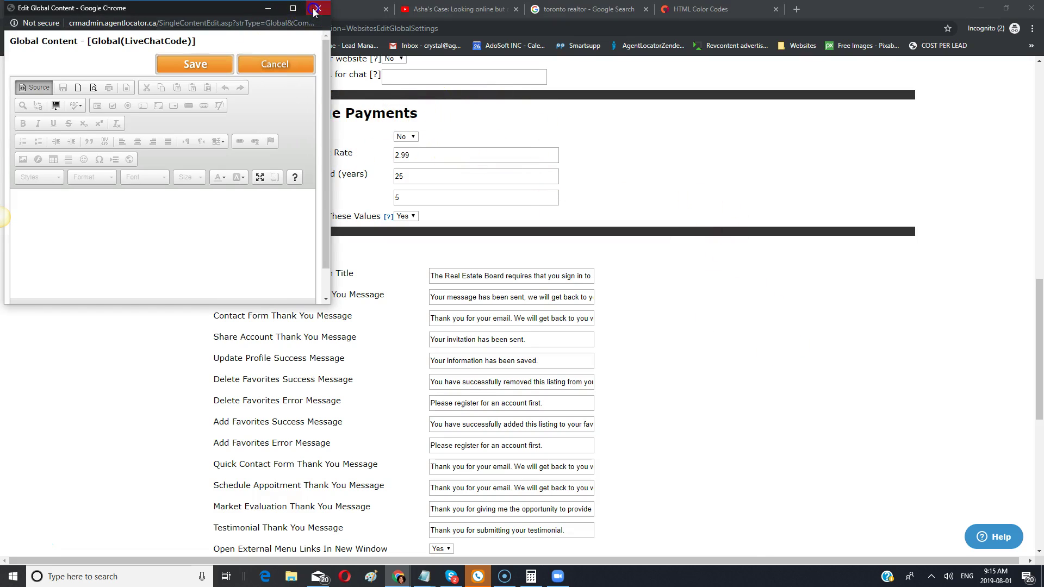
{"action": "left_click", "coordinate": [318, 8]}
{"action": "scroll", "coordinate": [661, 434], "scroll_direction": "down", "scroll_amount": 2}
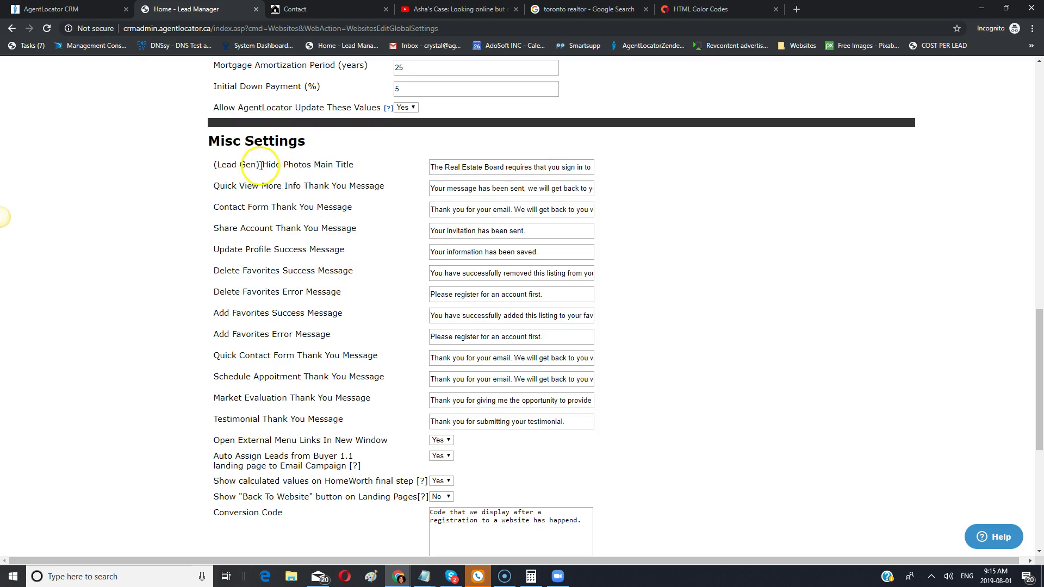
Compare the Hide Photos Main Title setting with the sign-in popup on the live site's Mississauga community page
{"action": "left_click", "coordinate": [459, 167]}
{"action": "key", "text": "ctrl+Tab"}
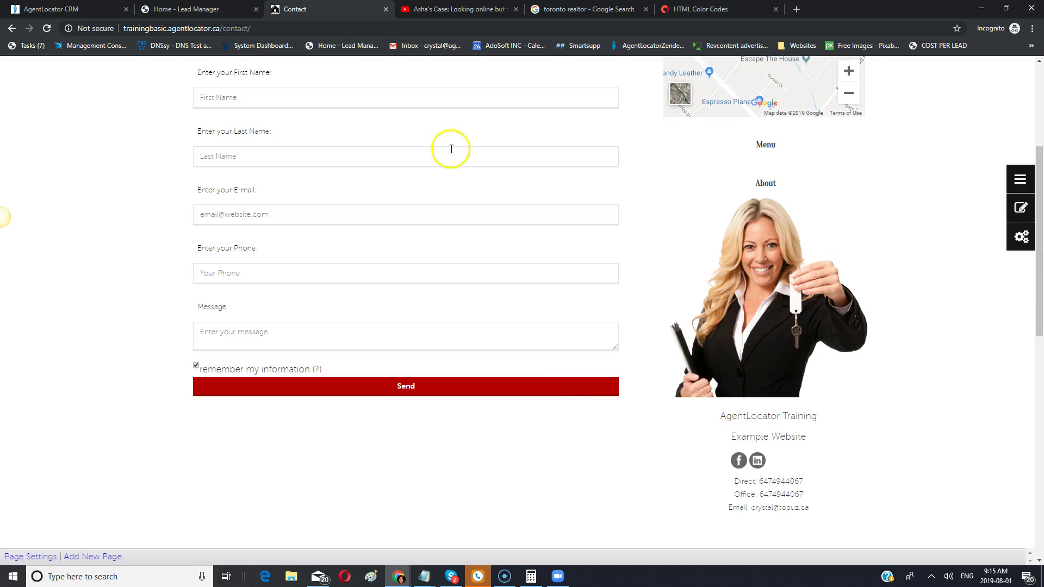
{"action": "scroll", "coordinate": [581, 377], "scroll_direction": "up", "scroll_amount": 4}
{"action": "mouse_move", "coordinate": [532, 115]}
{"action": "left_click", "coordinate": [536, 158]}
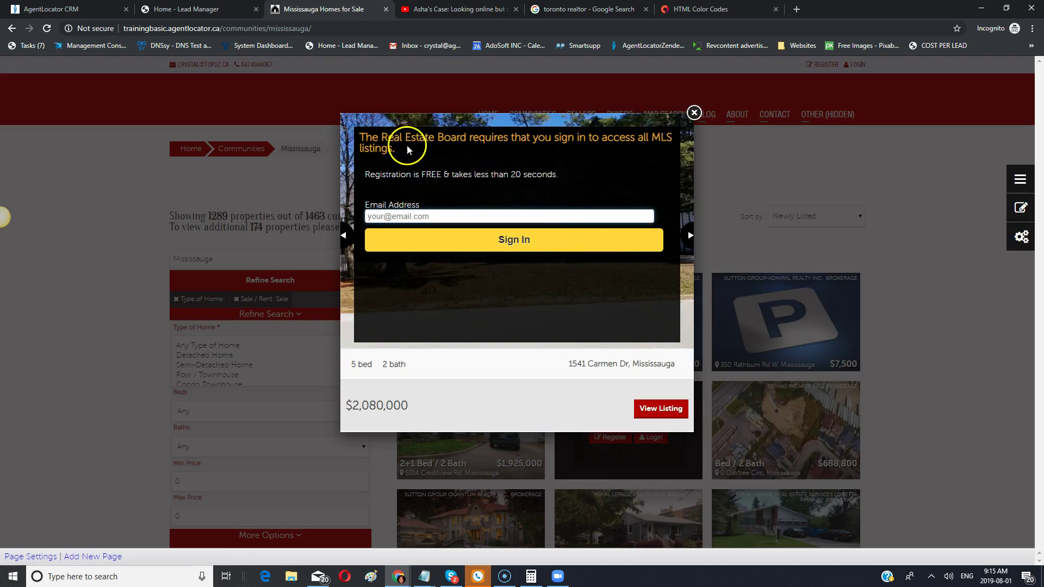
{"action": "triple_click", "coordinate": [357, 133]}
{"action": "key", "text": "ctrl+shift+Tab"}
{"action": "key", "text": "ctrl+shift+Tab"}
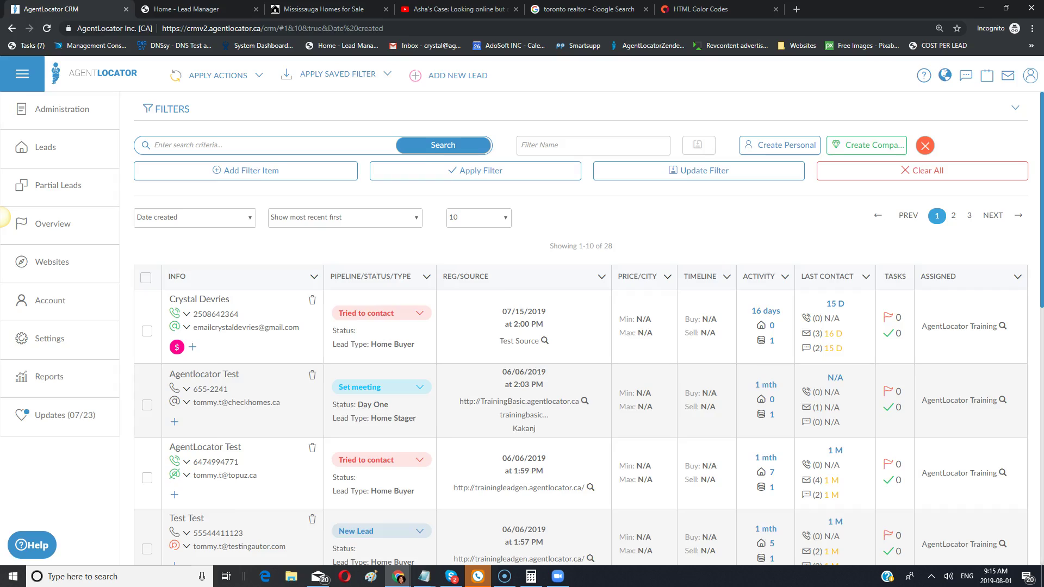
{"action": "key", "text": "ctrl+Tab"}
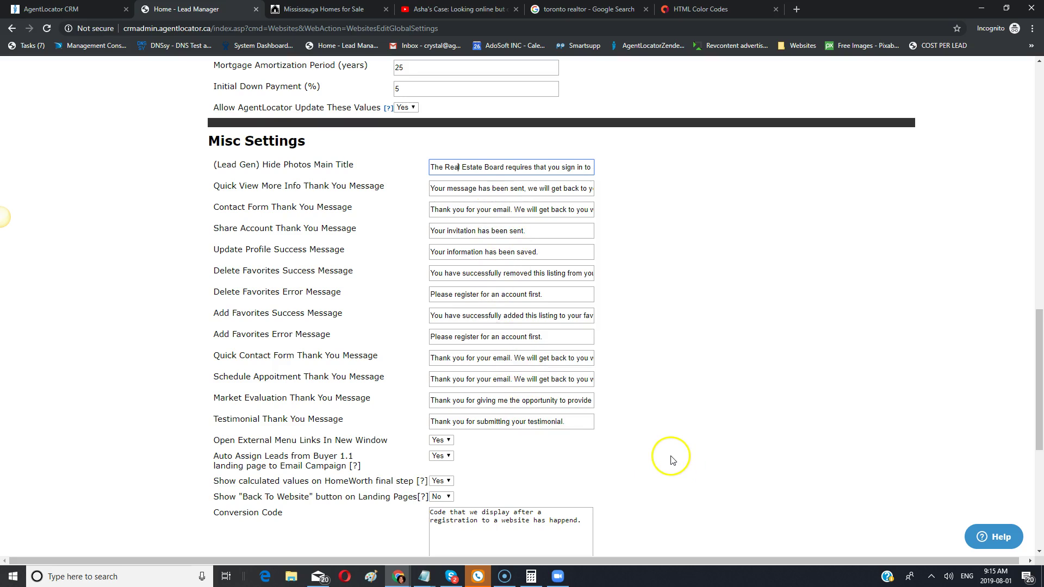
Review the remaining Misc Settings, from the thank-you messages to the conversion code and landing page extra CSS
{"action": "scroll", "coordinate": [671, 460], "scroll_direction": "down", "scroll_amount": 2}
{"action": "scroll", "coordinate": [669, 459], "scroll_direction": "down", "scroll_amount": 2}
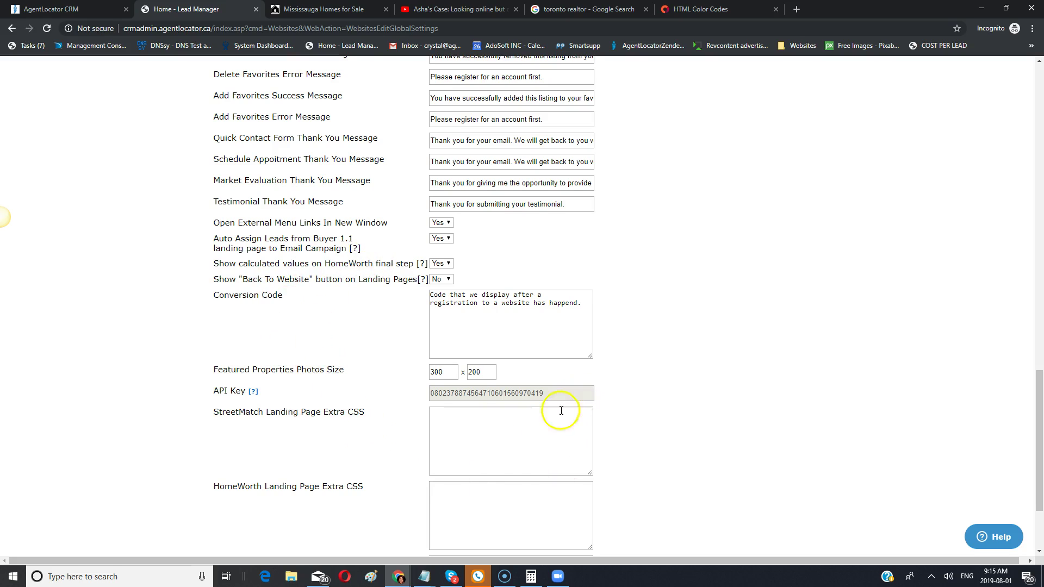
{"action": "scroll", "coordinate": [495, 434], "scroll_direction": "down", "scroll_amount": 2}
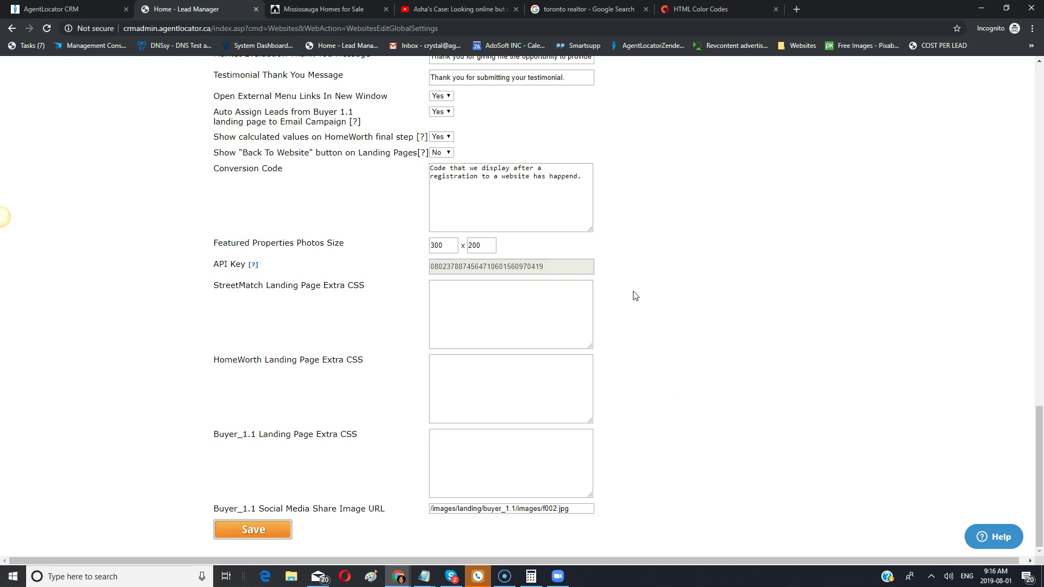
{"action": "scroll", "coordinate": [732, 422], "scroll_direction": "up", "scroll_amount": 7}
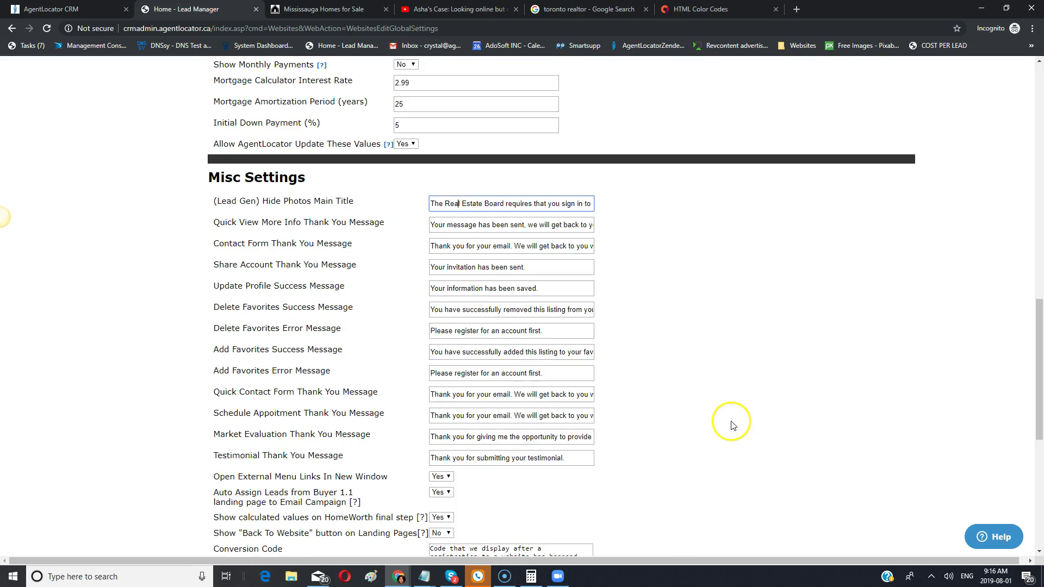
{"action": "scroll", "coordinate": [732, 422], "scroll_direction": "up", "scroll_amount": 20}
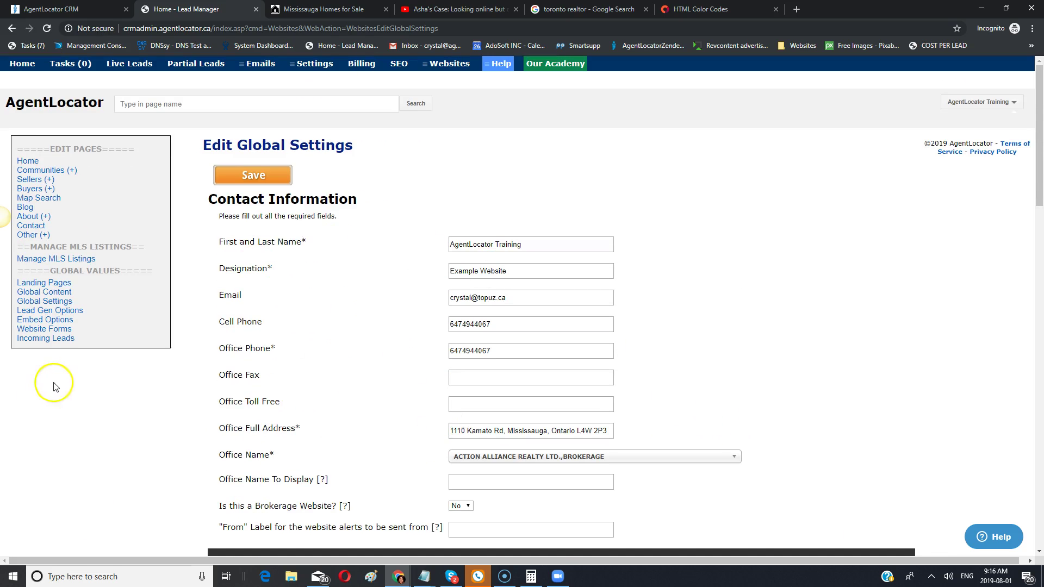
Open Lead Gen Options and check it against the sign-in popup on the live Mississauga page
{"action": "left_click", "coordinate": [54, 321]}
{"action": "left_click", "coordinate": [62, 312]}
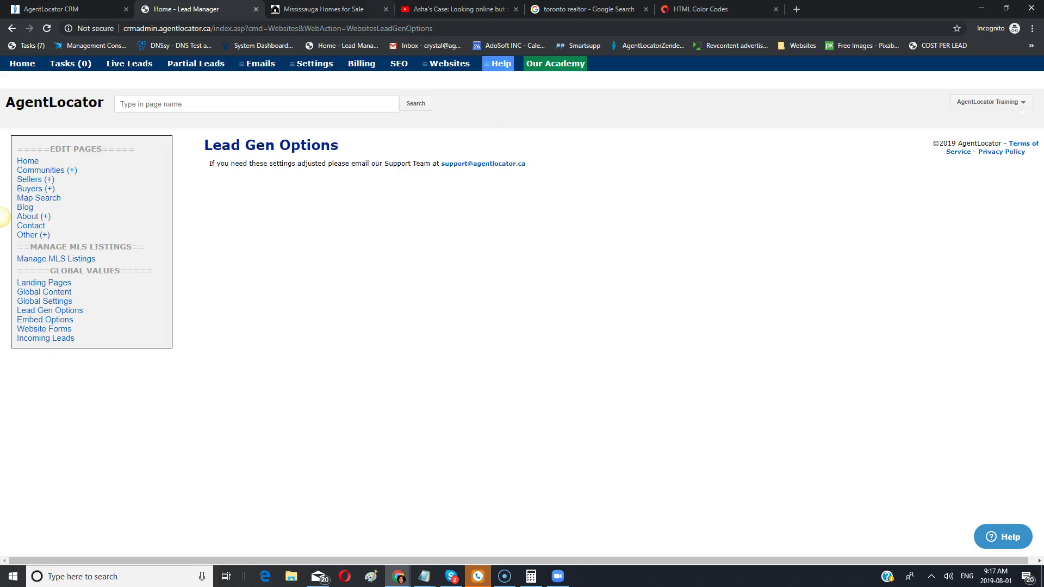
{"action": "left_click", "coordinate": [324, 9]}
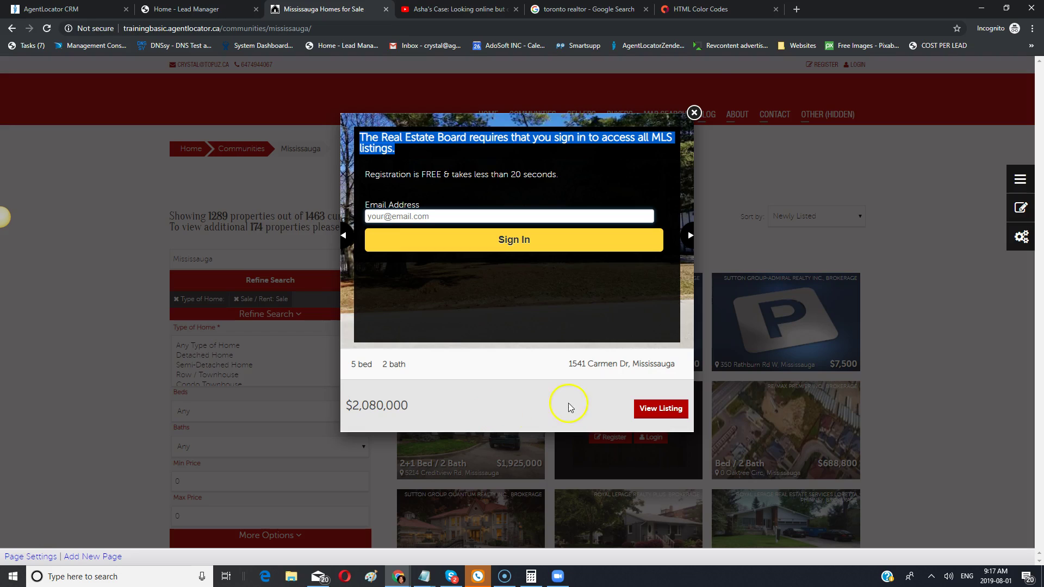
{"action": "left_click", "coordinate": [196, 9]}
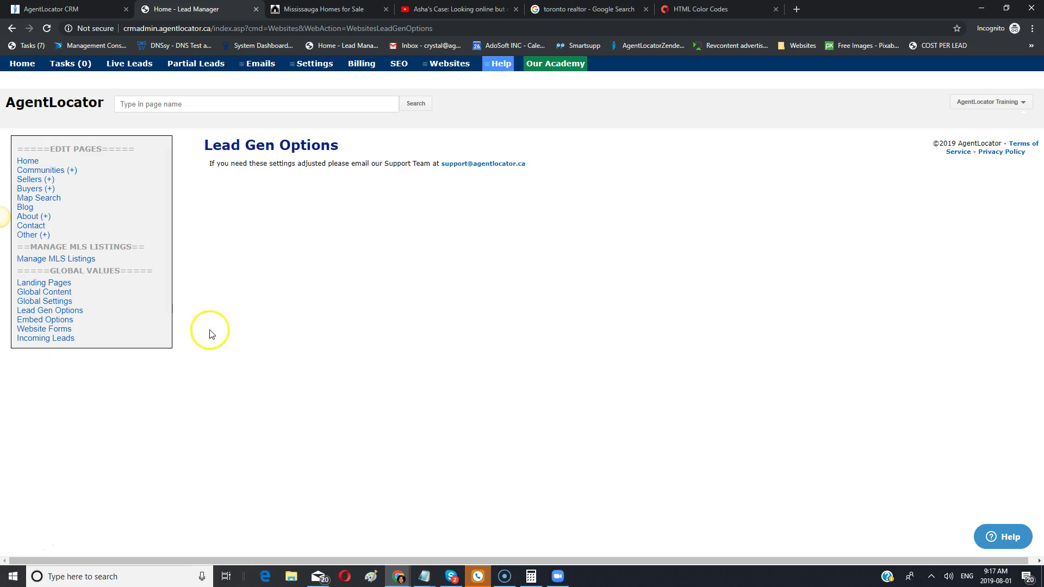
{"action": "left_click", "coordinate": [305, 9]}
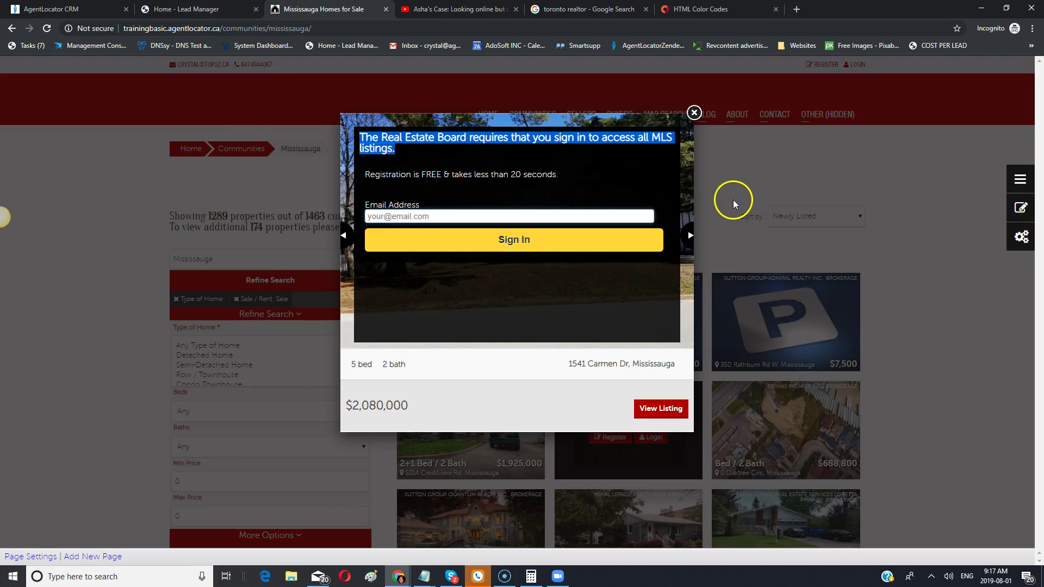
{"action": "left_click", "coordinate": [198, 9]}
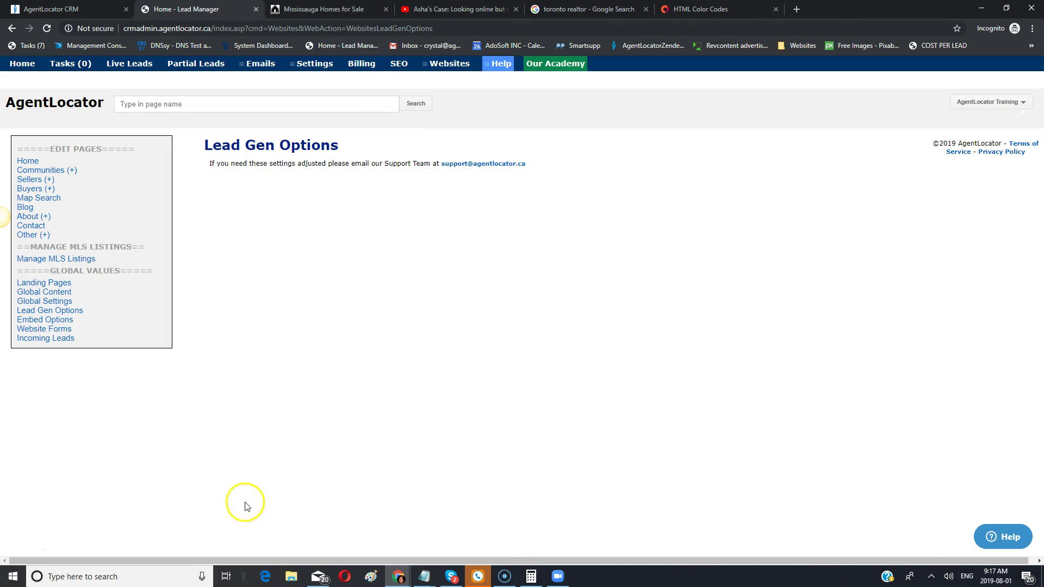
Look through the Embed Options, Website Forms and Incoming Leads pages under Global Values
{"action": "left_click", "coordinate": [45, 323]}
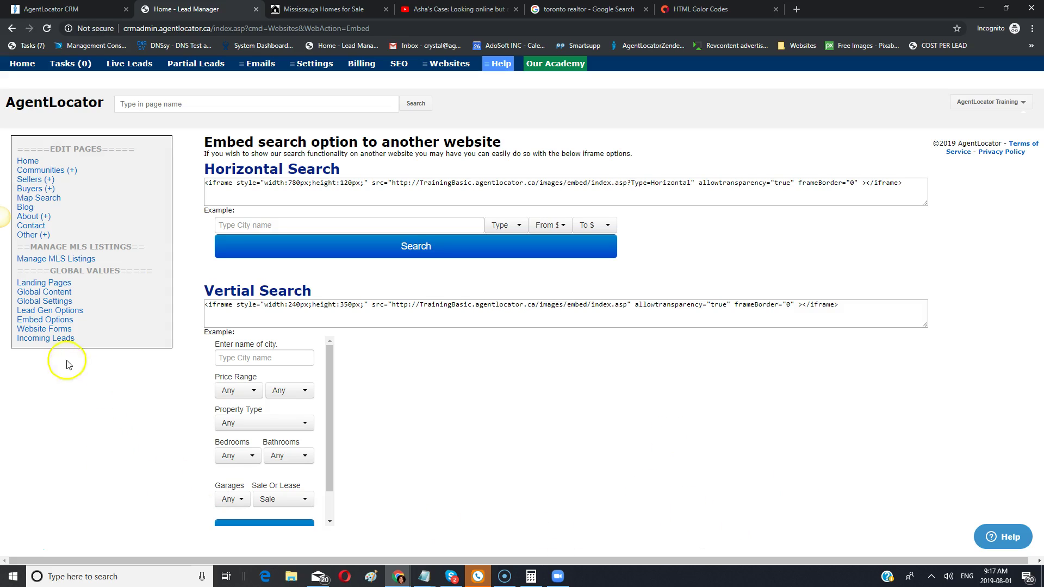
{"action": "left_click", "coordinate": [28, 328]}
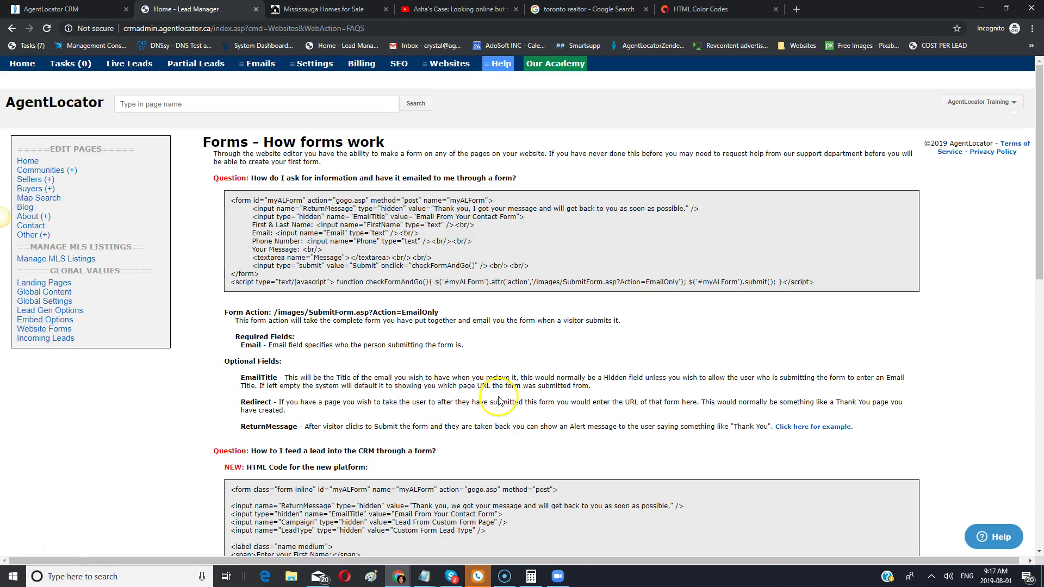
{"action": "scroll", "coordinate": [500, 401], "scroll_direction": "down", "scroll_amount": 6}
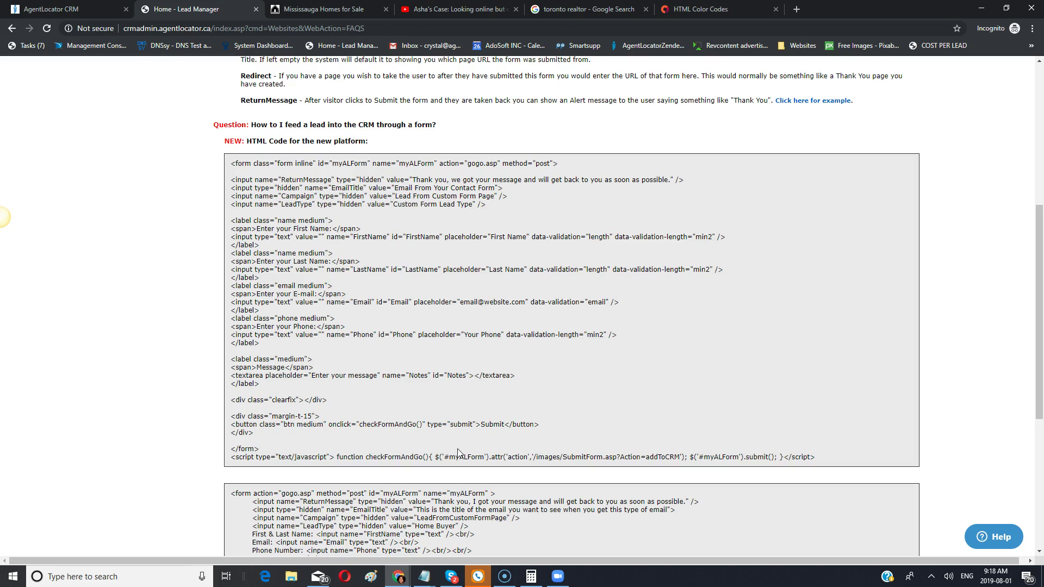
{"action": "scroll", "coordinate": [456, 296], "scroll_direction": "up", "scroll_amount": 6}
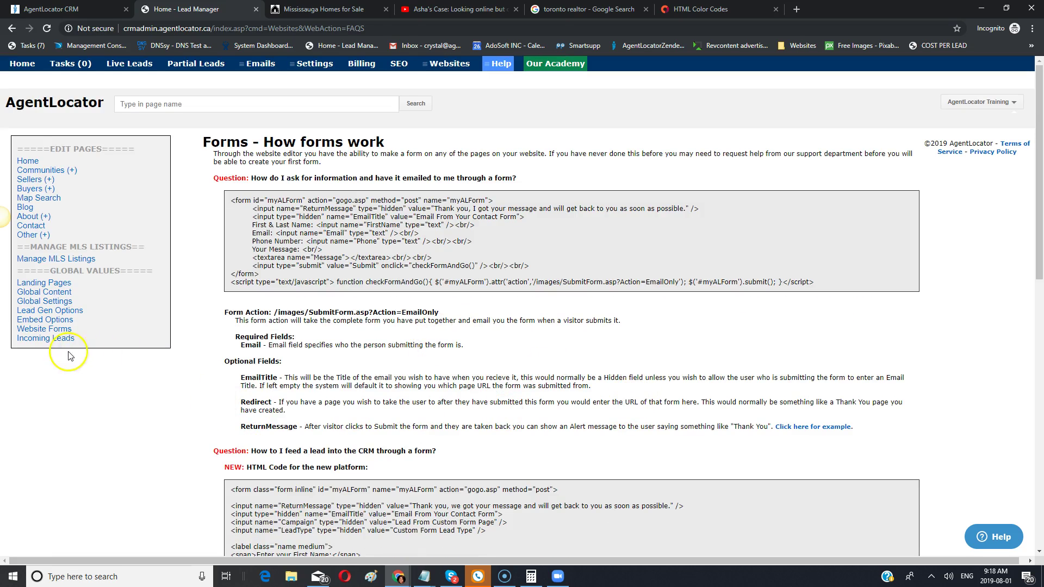
{"action": "left_click", "coordinate": [47, 340]}
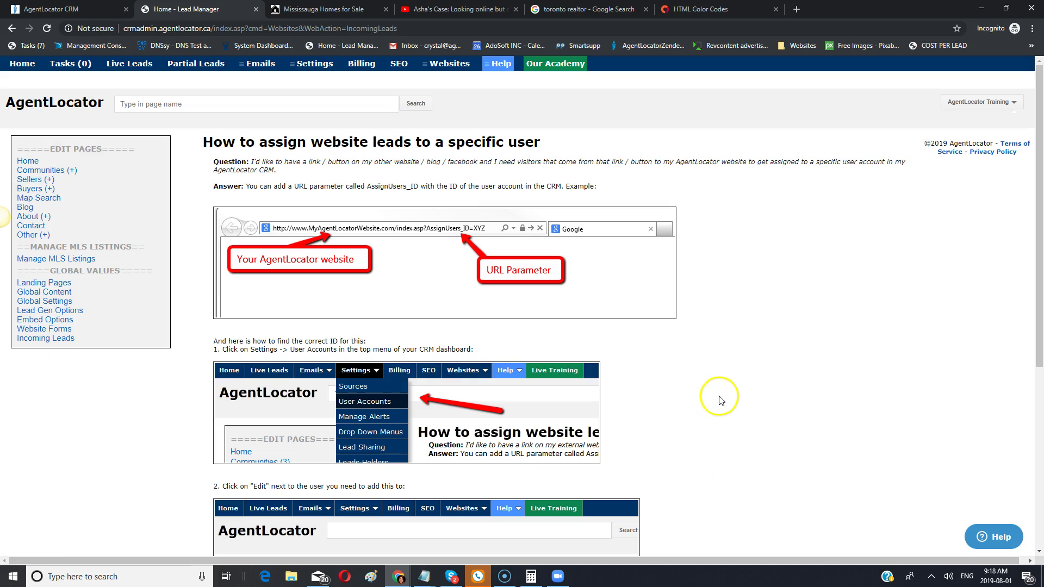
View the live site's "Be a nosy neighbour" landing page under Sellers and return to the instructions for assigning website leads
{"action": "left_click", "coordinate": [326, 8]}
{"action": "triple_click", "coordinate": [354, 137]}
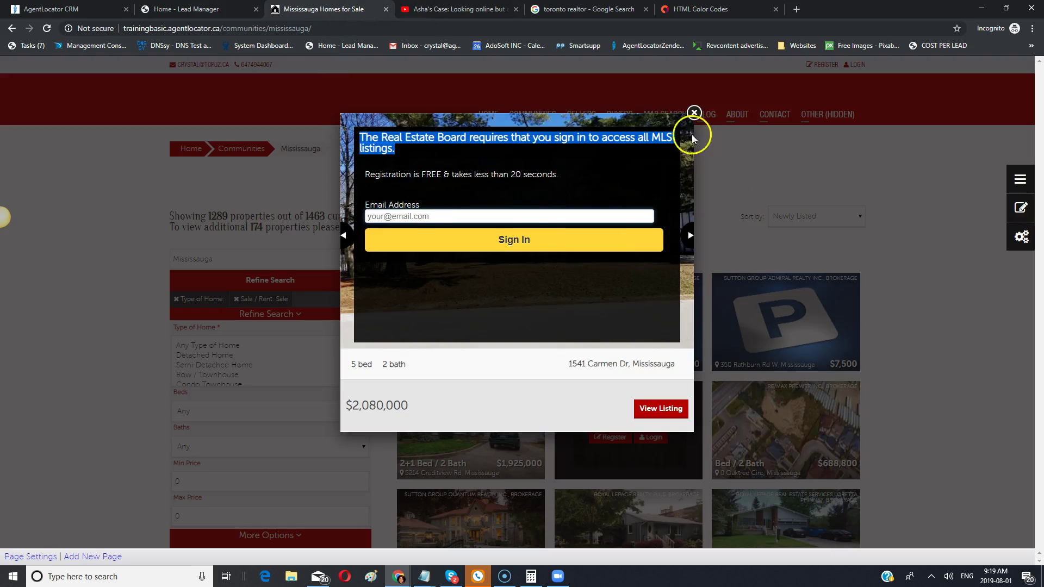
{"action": "key", "text": "Escape"}
{"action": "mouse_move", "coordinate": [583, 116]}
{"action": "left_click", "coordinate": [594, 158]}
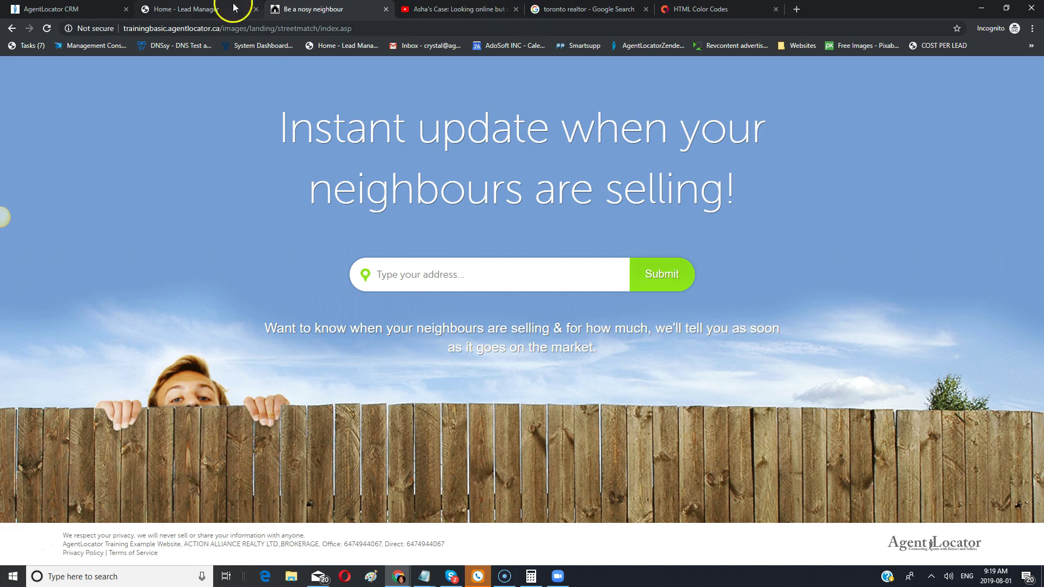
{"action": "left_click", "coordinate": [216, 12]}
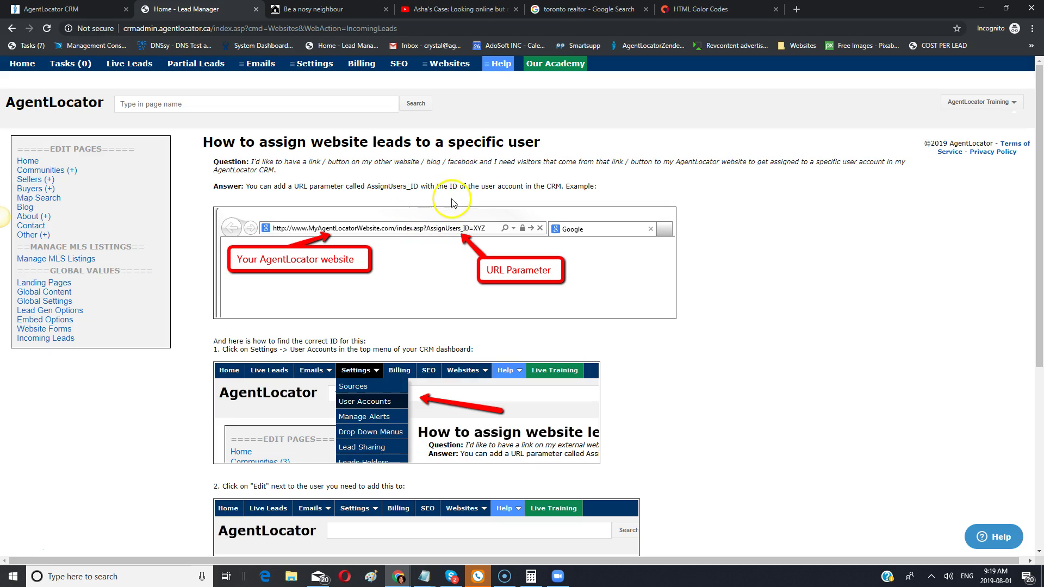
{"action": "scroll", "coordinate": [595, 341], "scroll_direction": "down", "scroll_amount": 2}
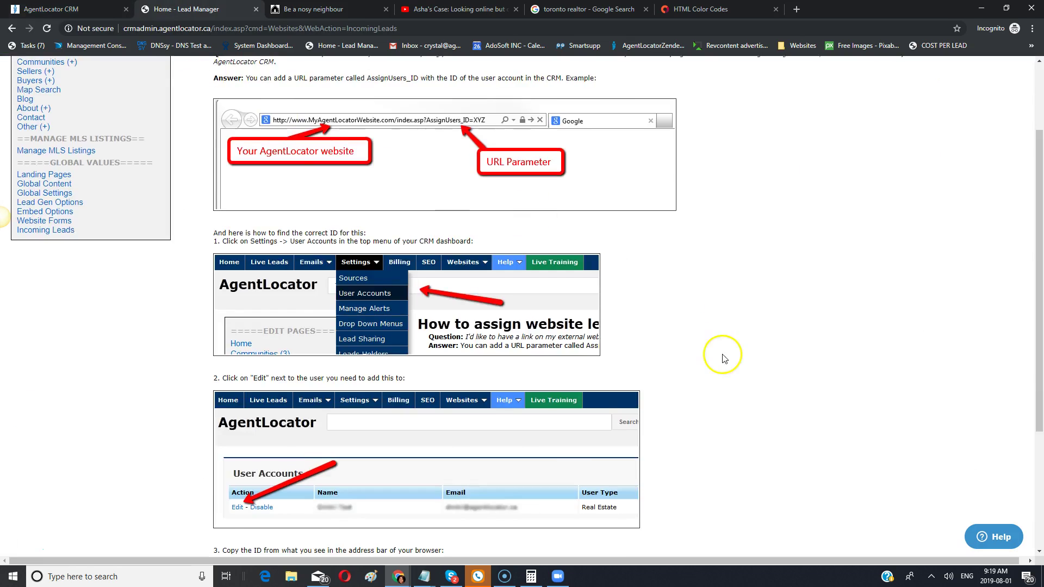
Read the instructions for assigning website leads to a specific user, from the AssignUsers_ID URL parameter to finding the user's ID
{"action": "scroll", "coordinate": [723, 358], "scroll_direction": "up", "scroll_amount": 2}
{"action": "left_click", "coordinate": [315, 64]}
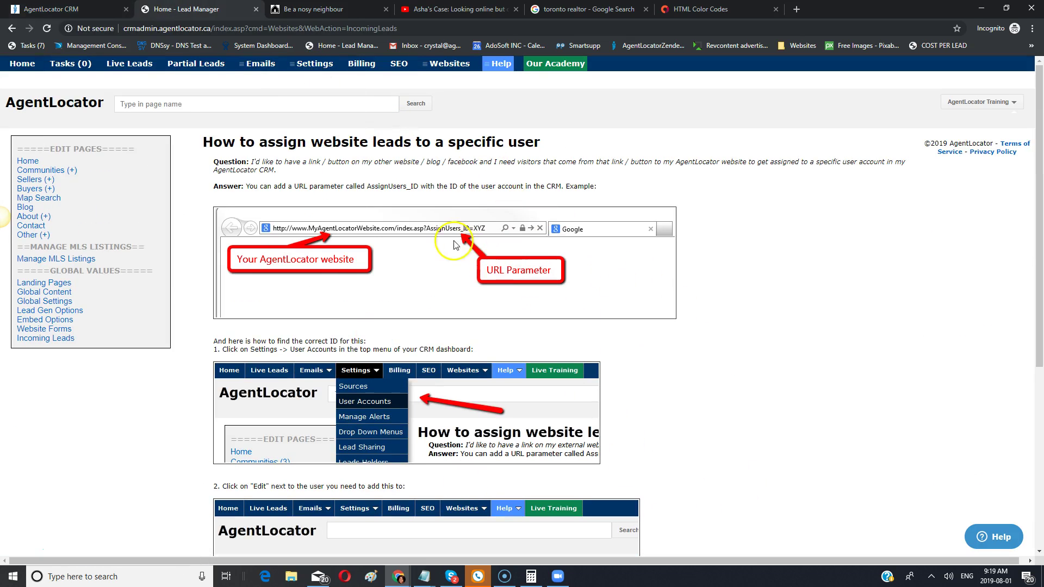
{"action": "scroll", "coordinate": [707, 465], "scroll_direction": "down", "scroll_amount": 5}
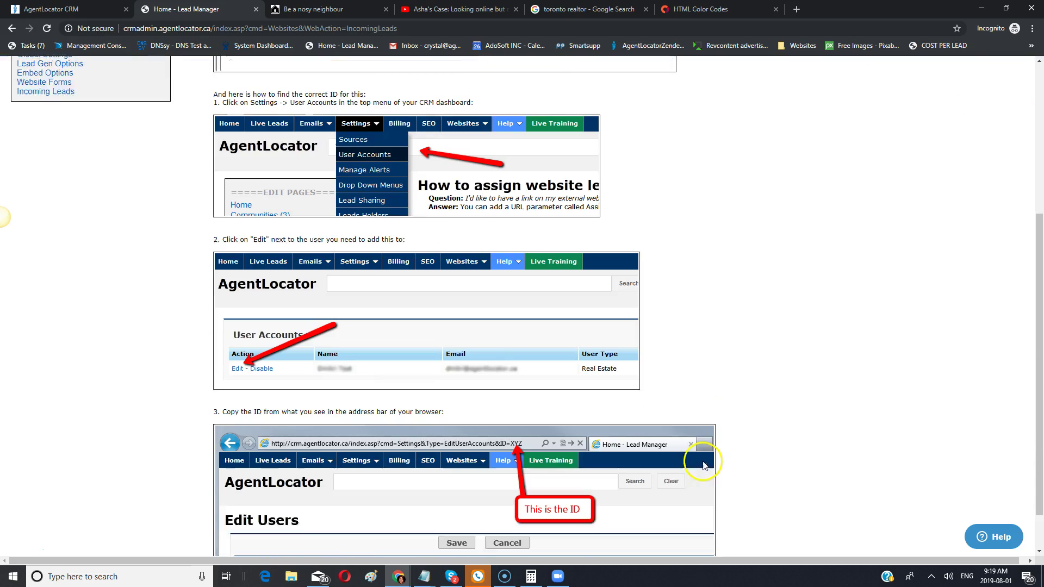
{"action": "scroll", "coordinate": [709, 468], "scroll_direction": "down", "scroll_amount": 1}
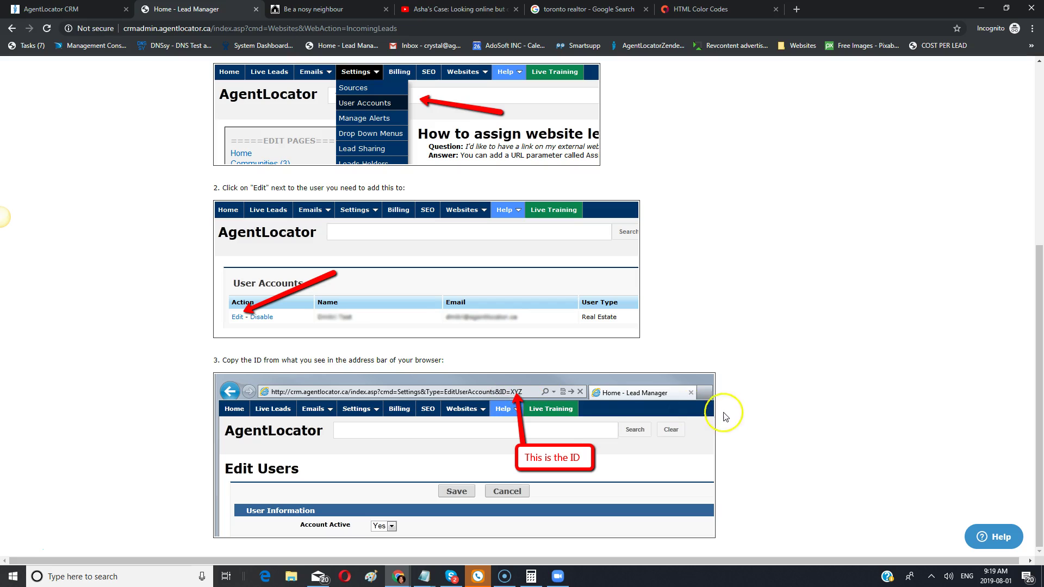
Select the full address of the "Be a nosy neighbour" page and compare it with the URL parameter example in the lead assignment instructions
{"action": "left_click", "coordinate": [337, 9]}
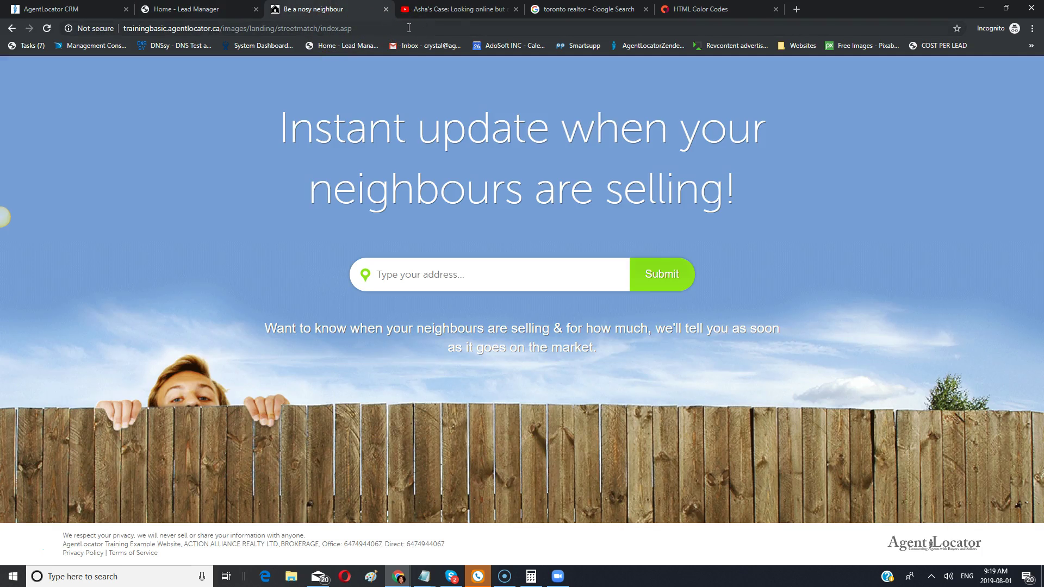
{"action": "left_click", "coordinate": [550, 29]}
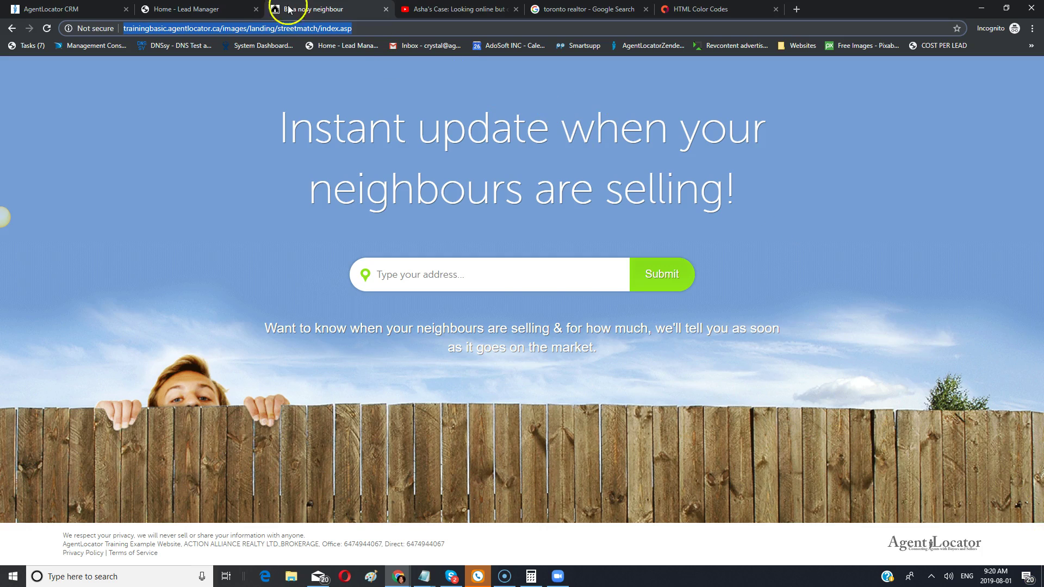
{"action": "left_click", "coordinate": [237, 8]}
{"action": "scroll", "coordinate": [547, 321], "scroll_direction": "up", "scroll_amount": 5}
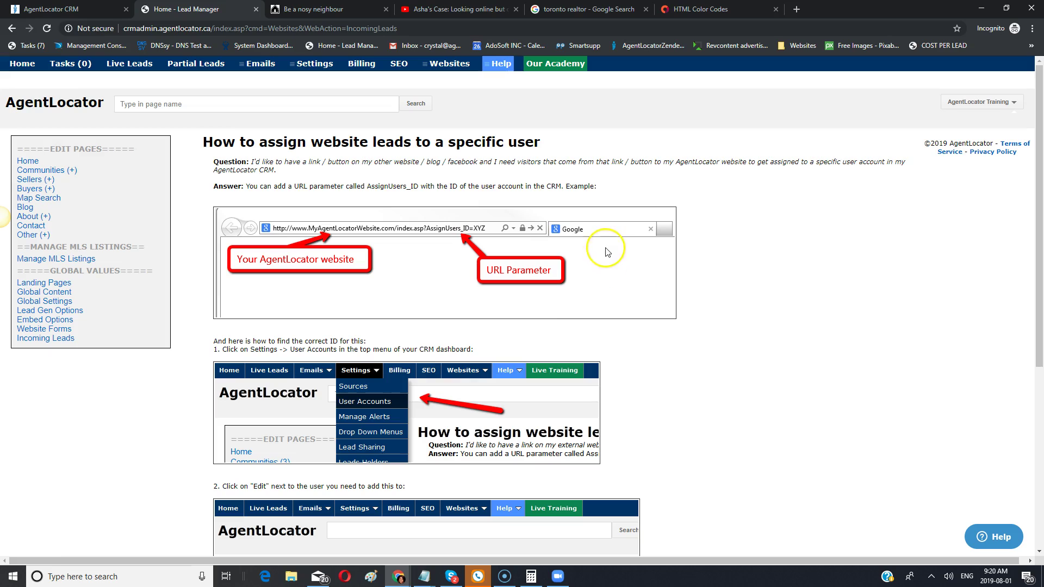
Check the Websites entry in the AgentLocator CRM, then open TrainingBasic.agentlocator.ca for editing in Lead Manager
{"action": "left_click", "coordinate": [62, 9]}
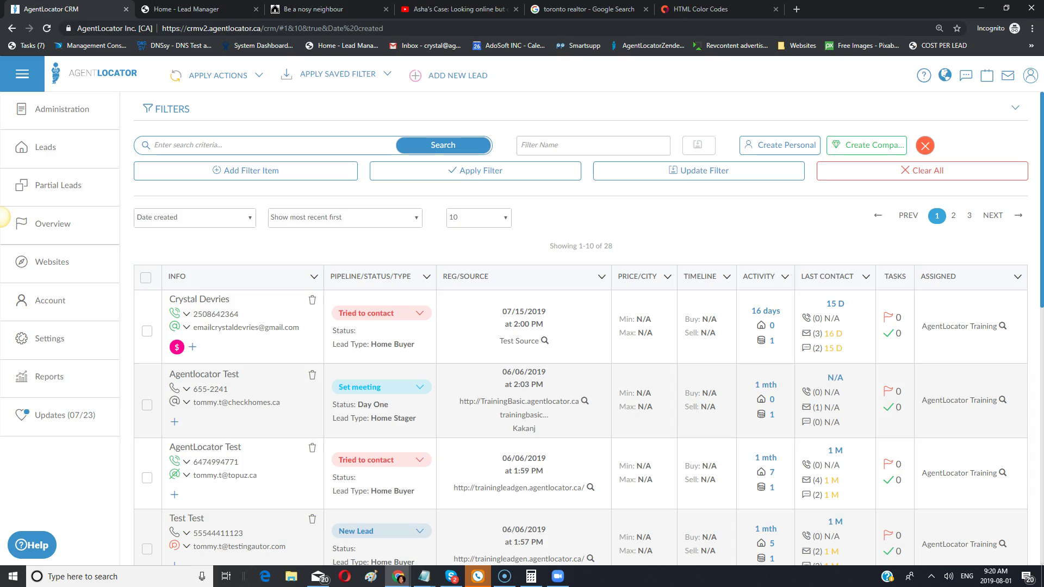
{"action": "left_click", "coordinate": [57, 272]}
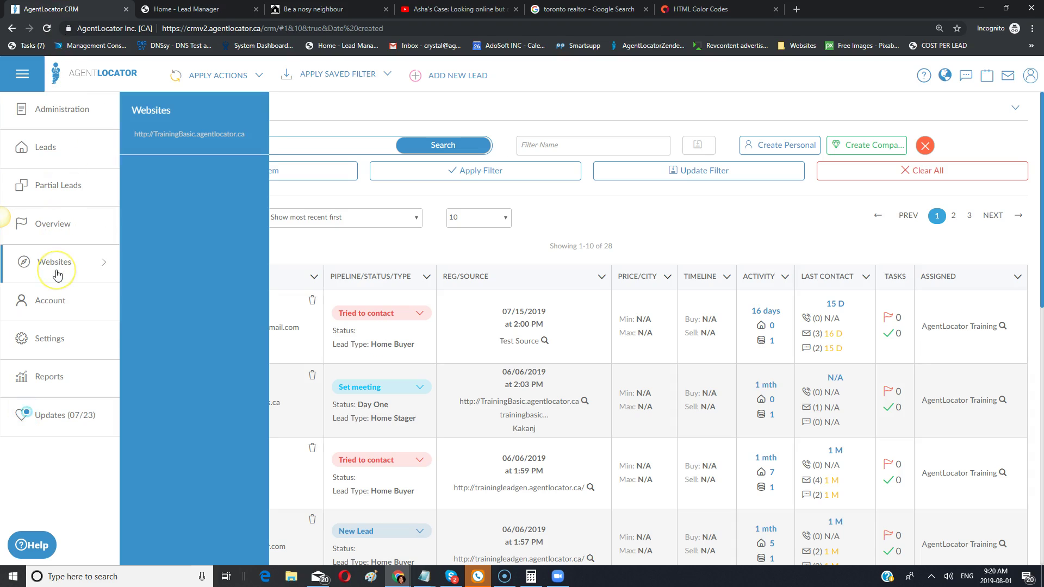
{"action": "left_click", "coordinate": [167, 144]}
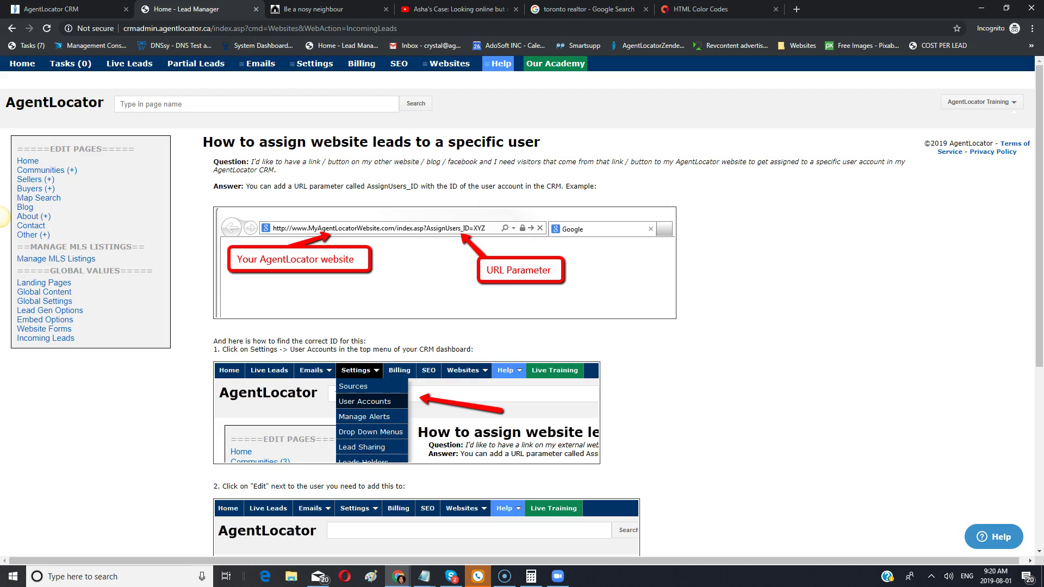
{"action": "mouse_move", "coordinate": [453, 66]}
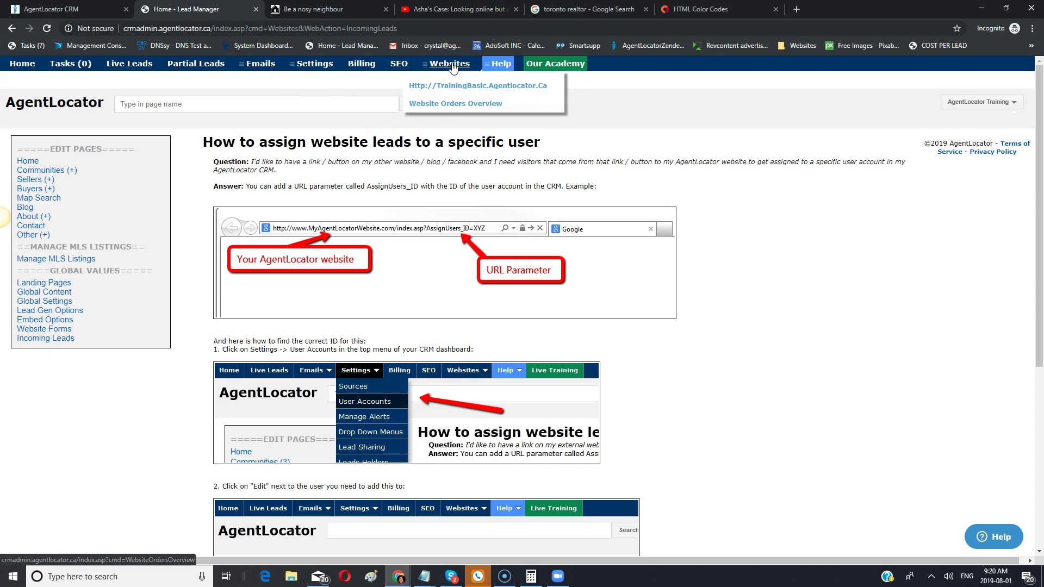
{"action": "left_click", "coordinate": [457, 85]}
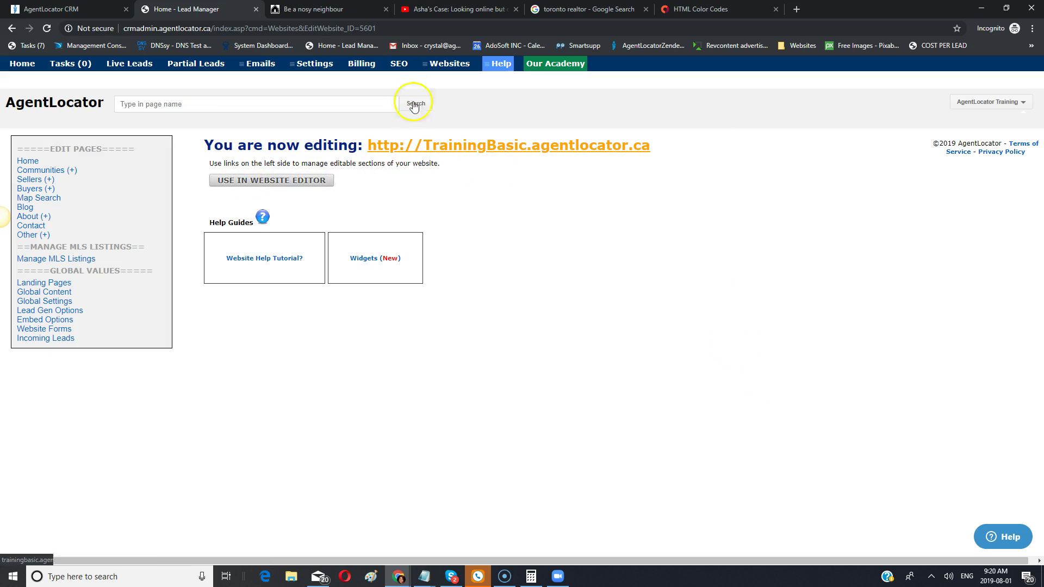
Return to the live site's home page and view the Brampton listings under Communities
{"action": "left_click", "coordinate": [321, 10]}
{"action": "left_click", "coordinate": [12, 28]}
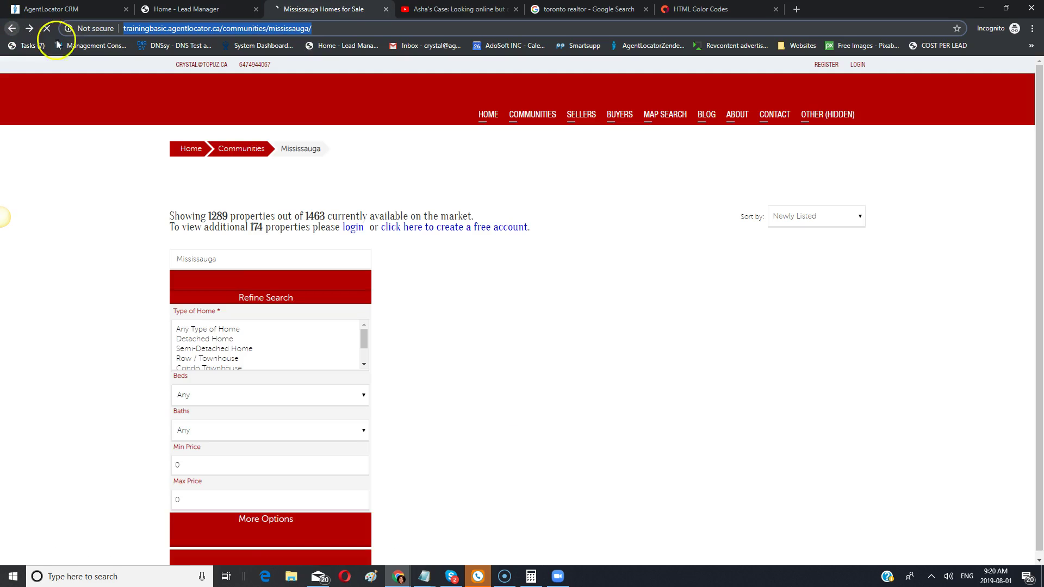
{"action": "left_click", "coordinate": [198, 149]}
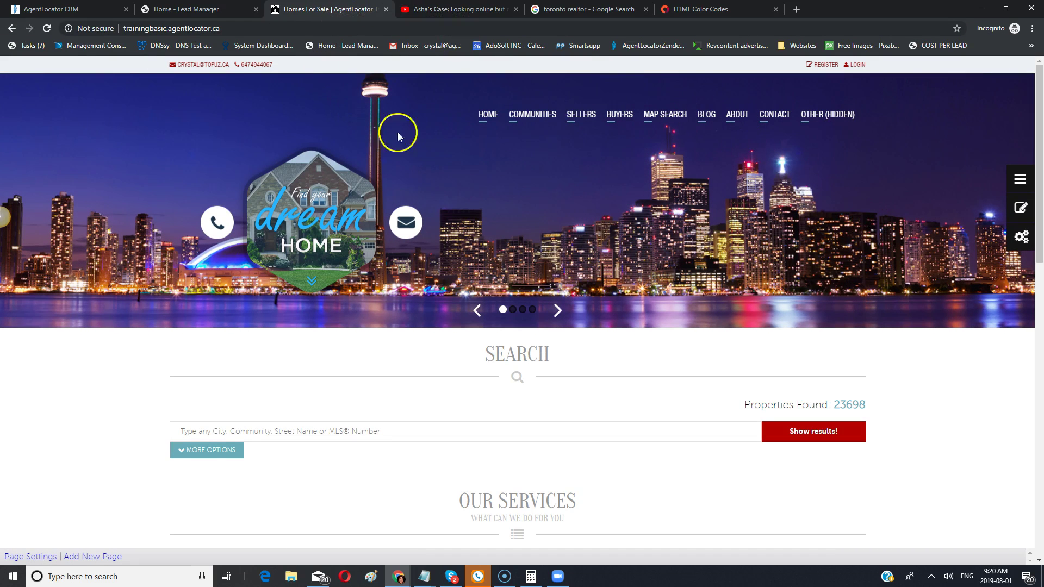
{"action": "mouse_move", "coordinate": [805, 110]}
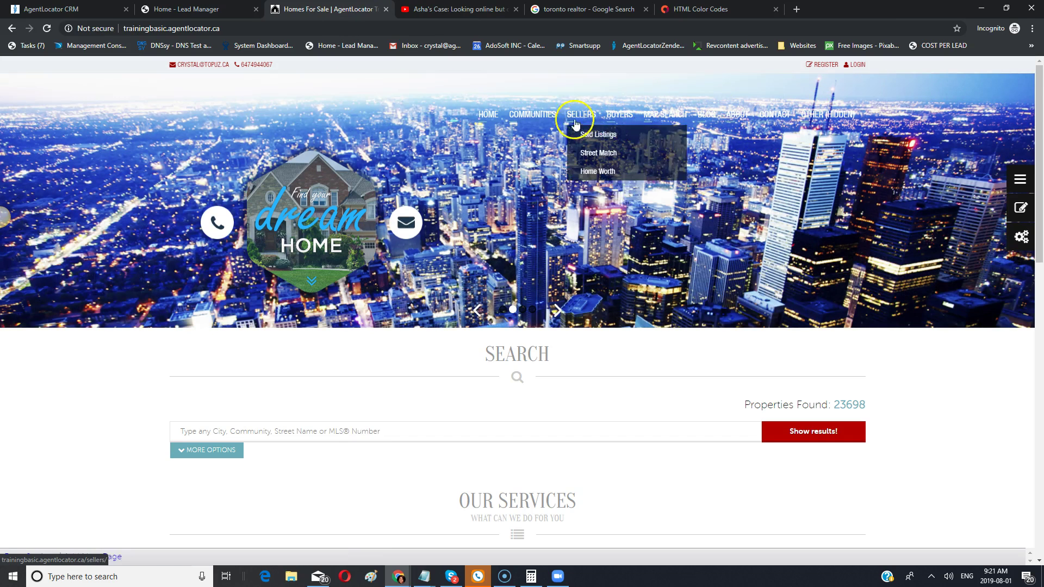
{"action": "left_click", "coordinate": [536, 116]}
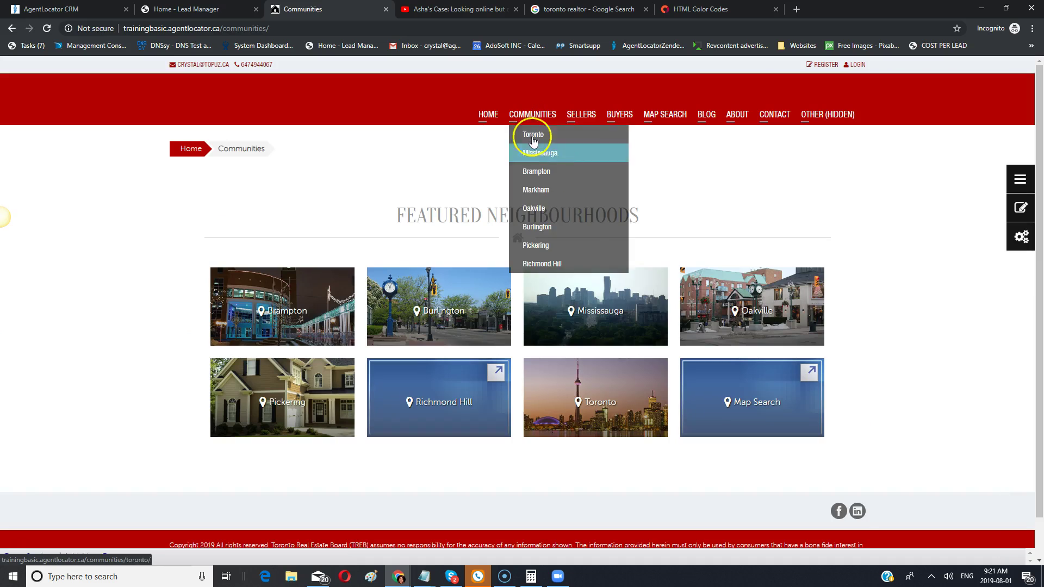
{"action": "left_click", "coordinate": [302, 306]}
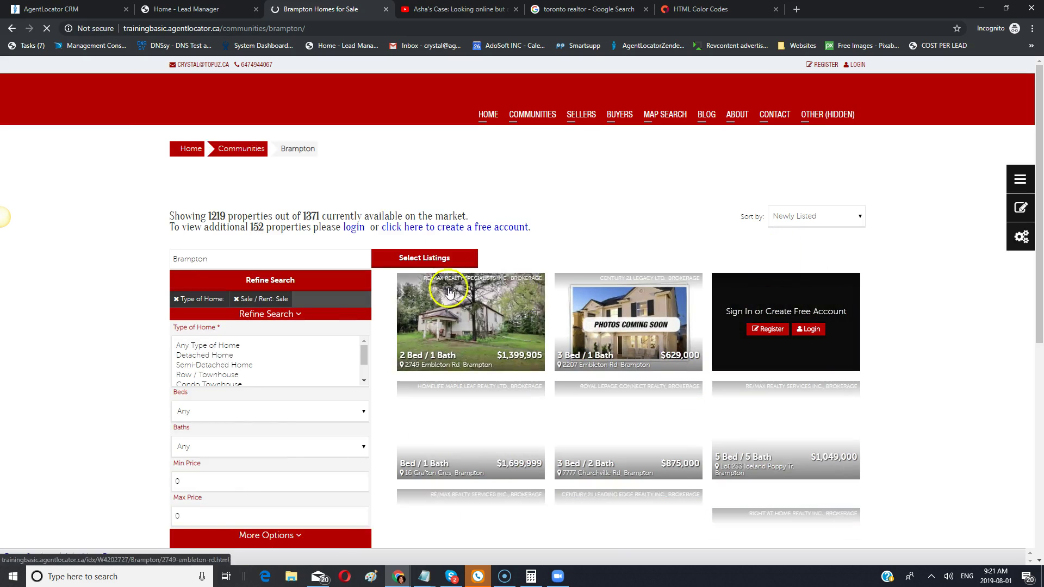